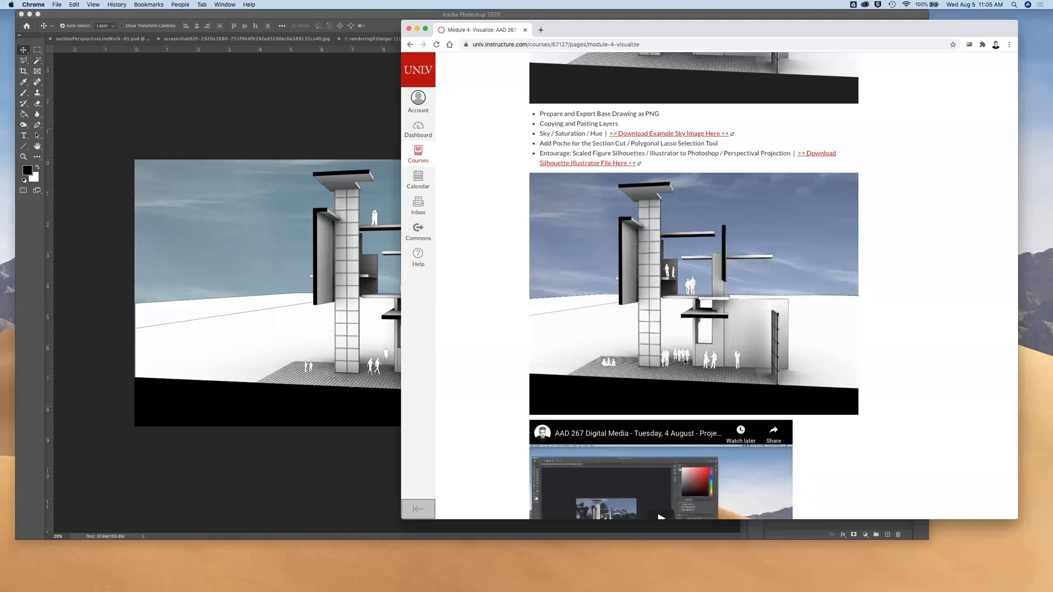
# Review the Step 1 example image on the Module 4 course page and compare it with the section-perspective drawing in Photoshop
pyautogui.scroll(-5, 692, 341)
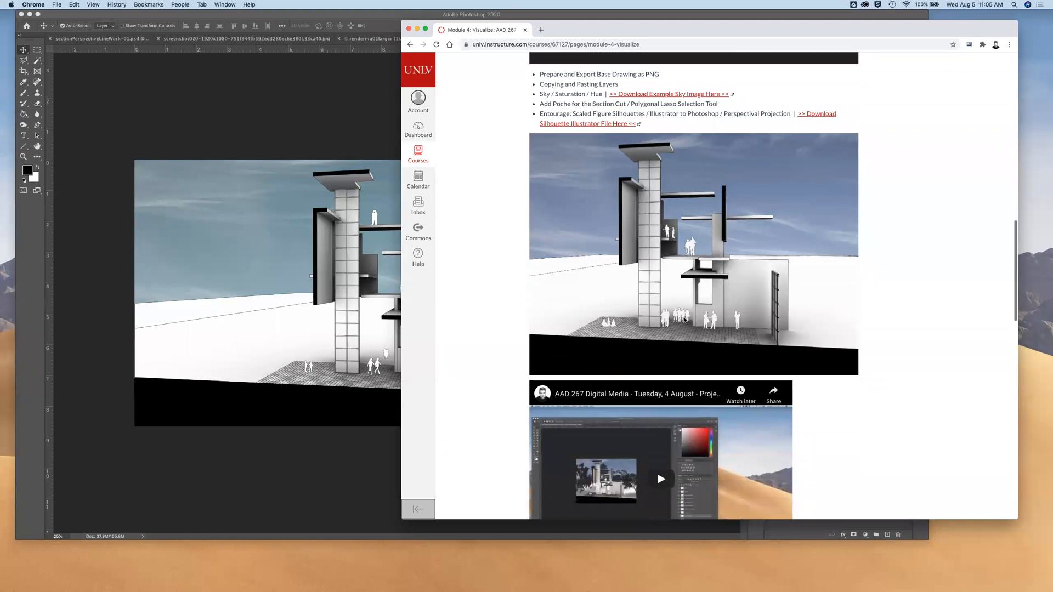
pyautogui.scroll(3, 684, 319)
pyautogui.scroll(3, 684, 320)
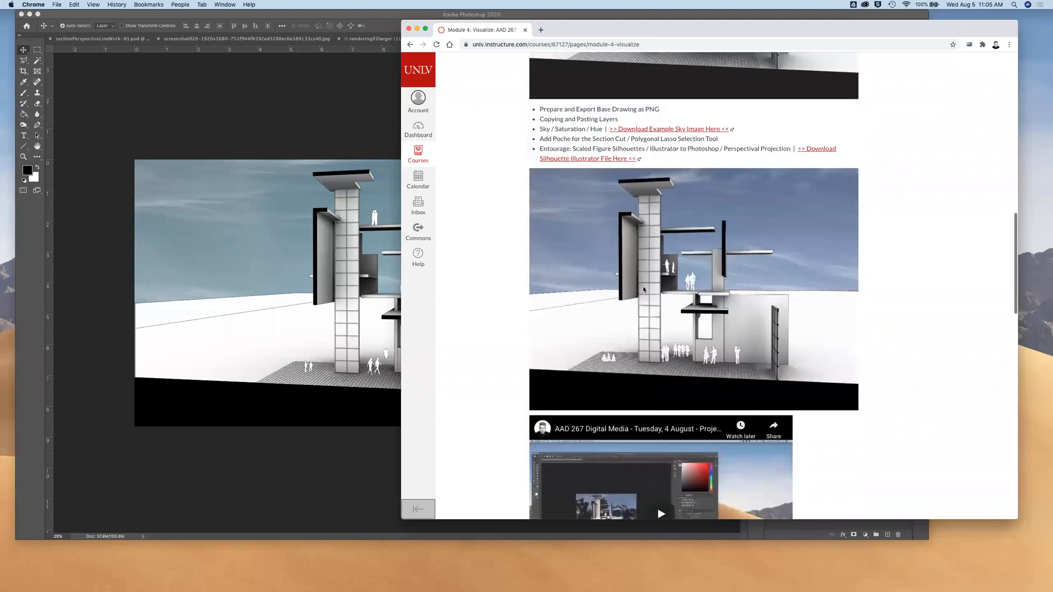
pyautogui.click(308, 109)
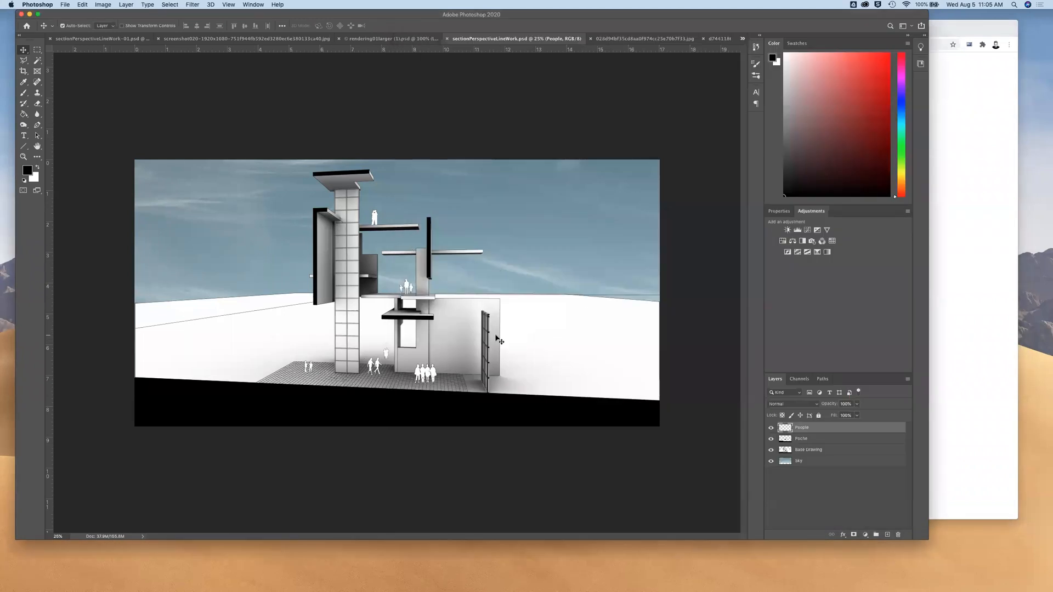
# Return to the course page in Chrome and read the Step 2 instructions on material overlays, clipping paths and ground textures
pyautogui.click(936, 354)
pyautogui.scroll(-1, 611, 325)
pyautogui.scroll(-10, 611, 325)
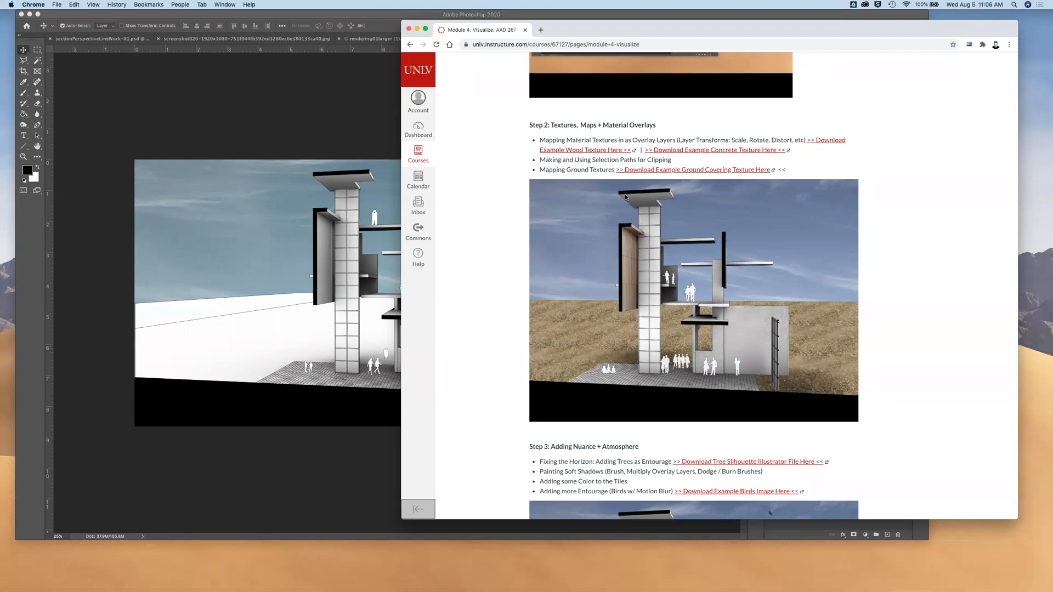
pyautogui.moveTo(579, 160); pyautogui.dragTo(637, 162)
pyautogui.click(644, 162)
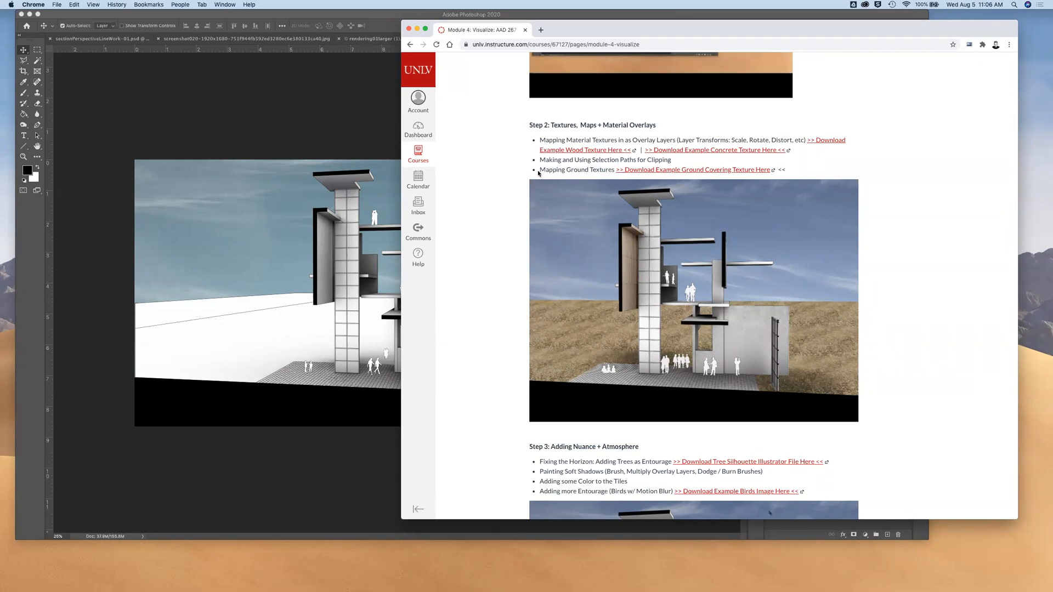
pyautogui.moveTo(540, 171); pyautogui.dragTo(614, 172)
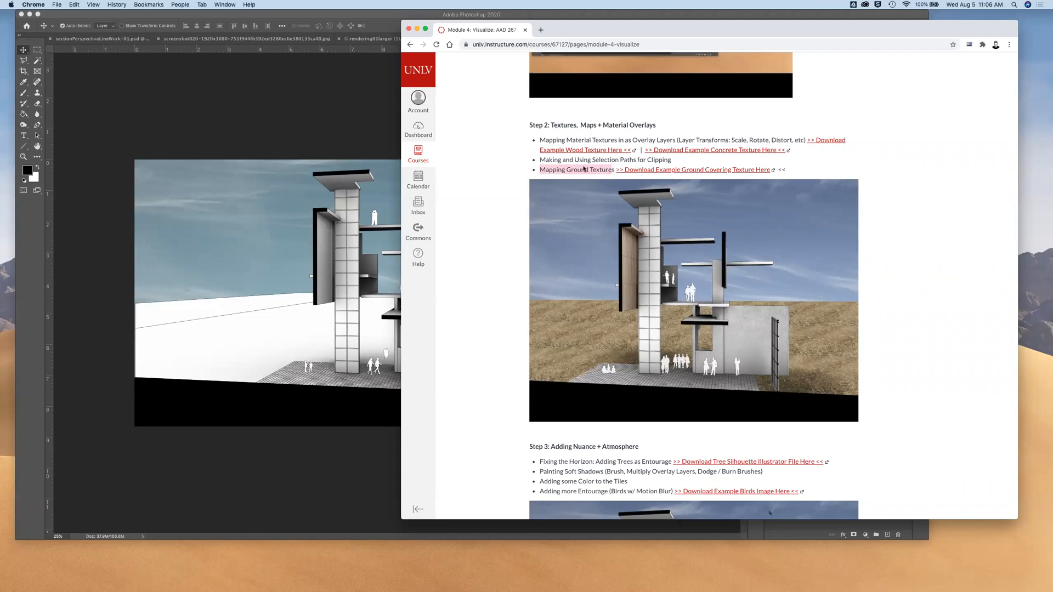
pyautogui.click(582, 258)
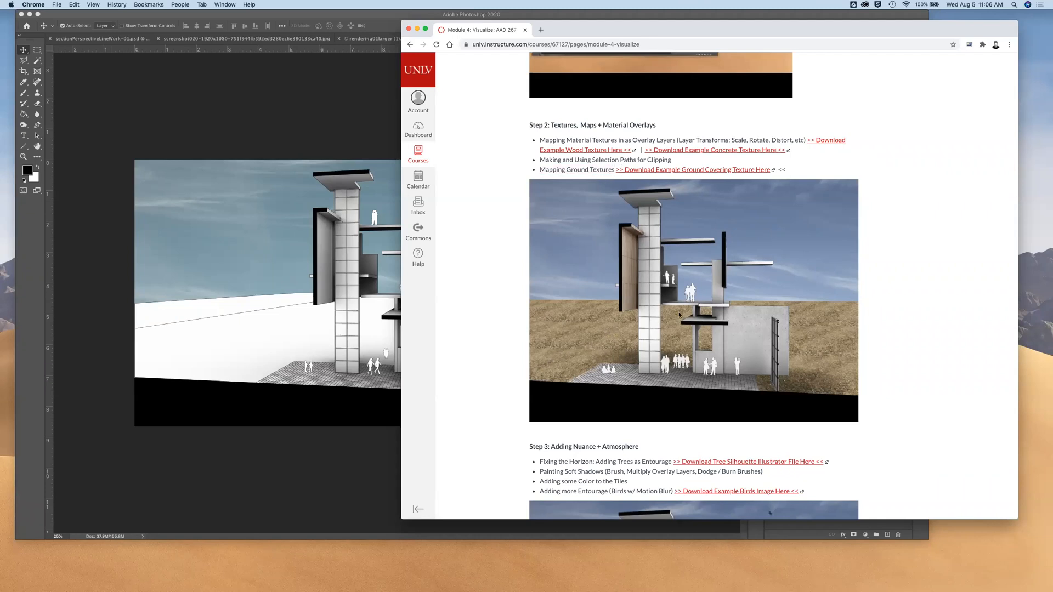
# Switch to Photoshop and select the entire grass ground-texture image
pyautogui.click(324, 131)
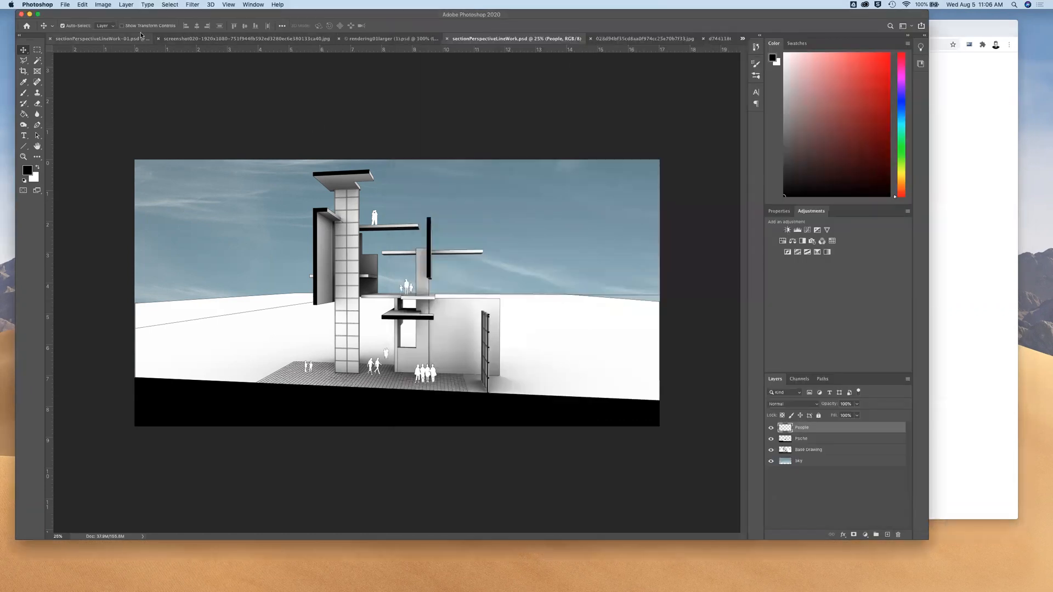
pyautogui.click(211, 36)
pyautogui.press('super+a')
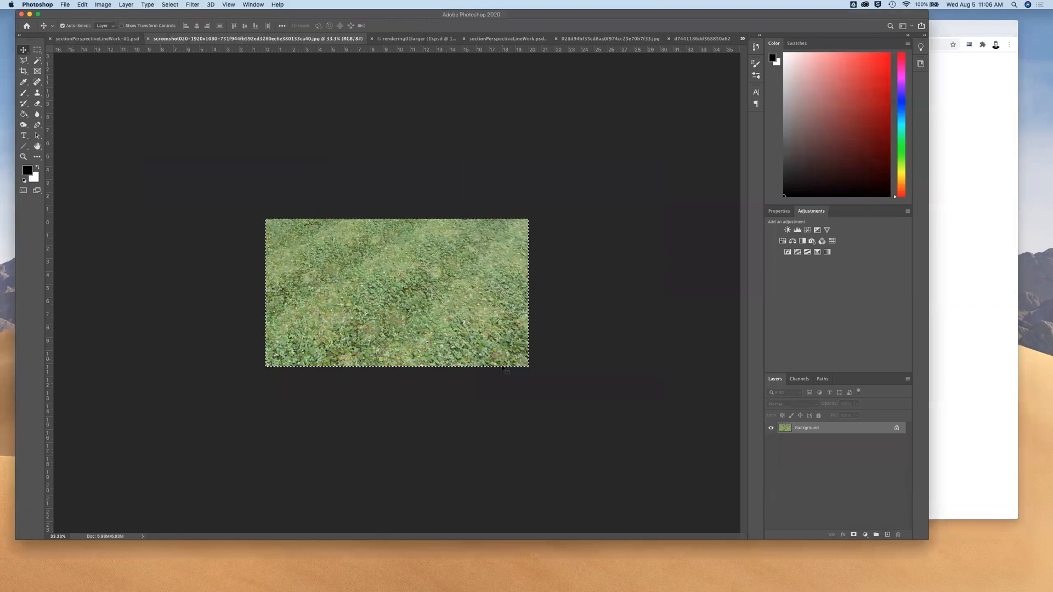
# Switch to Chrome and examine the Step 2 and Step 3 examples for ground texture, horizon, trees, shadows and birds
pyautogui.click(987, 371)
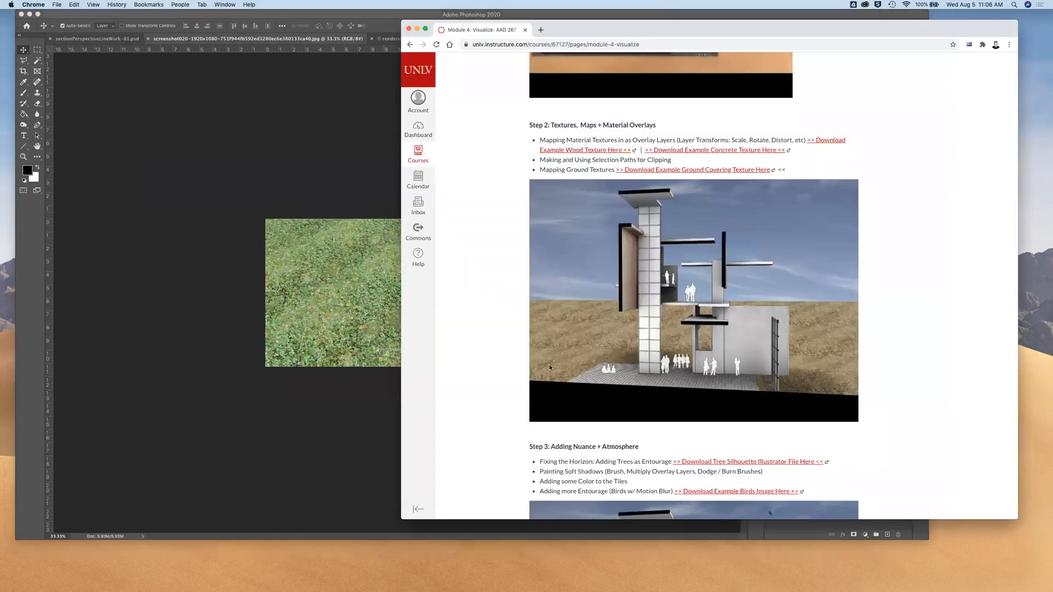
pyautogui.scroll(-3, 741, 364)
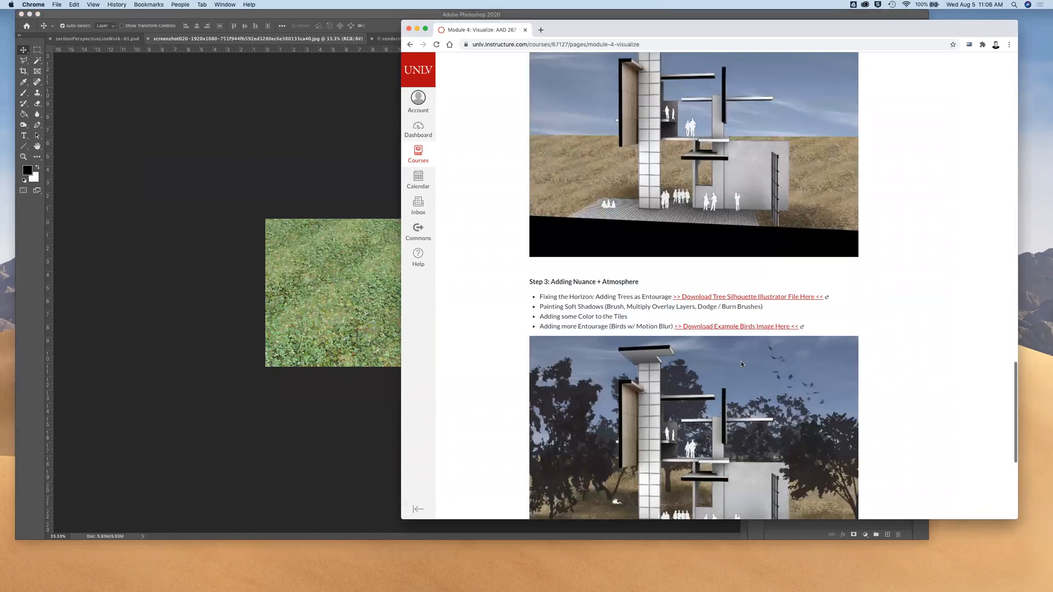
pyautogui.scroll(1, 742, 364)
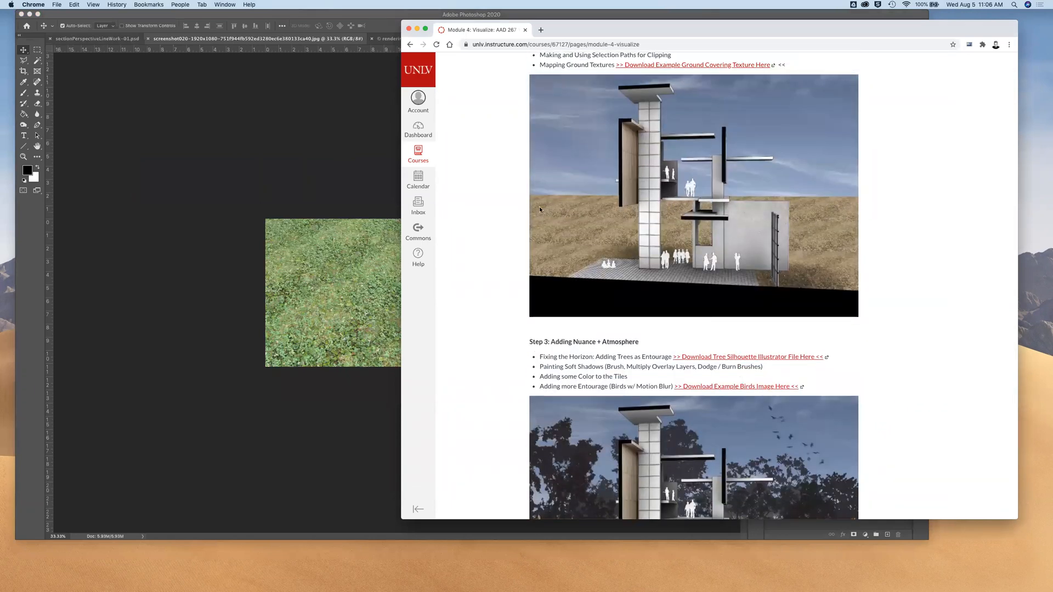
pyautogui.scroll(1, 728, 227)
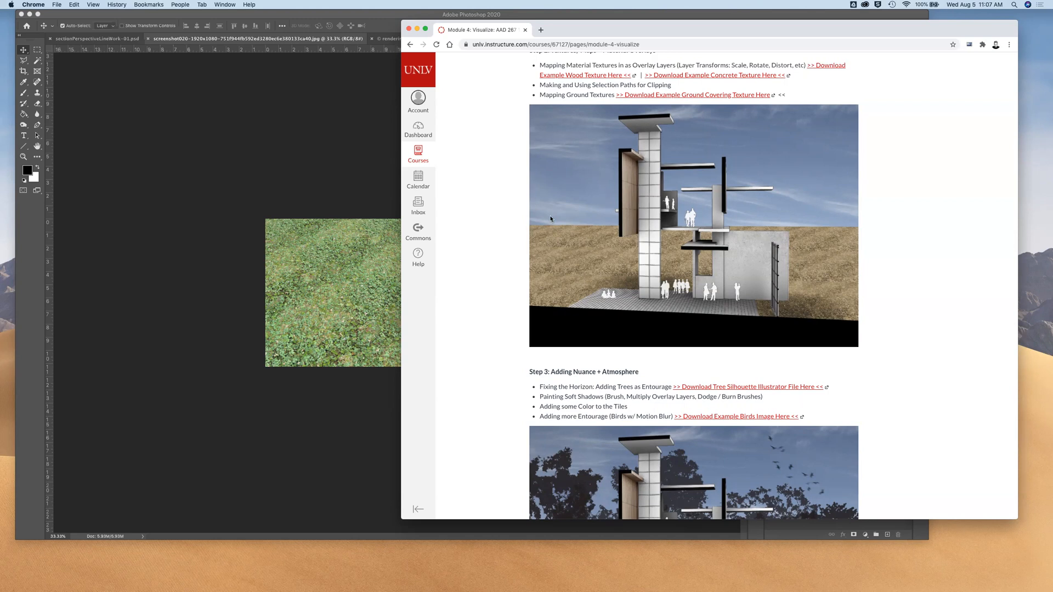
pyautogui.scroll(-5, 539, 239)
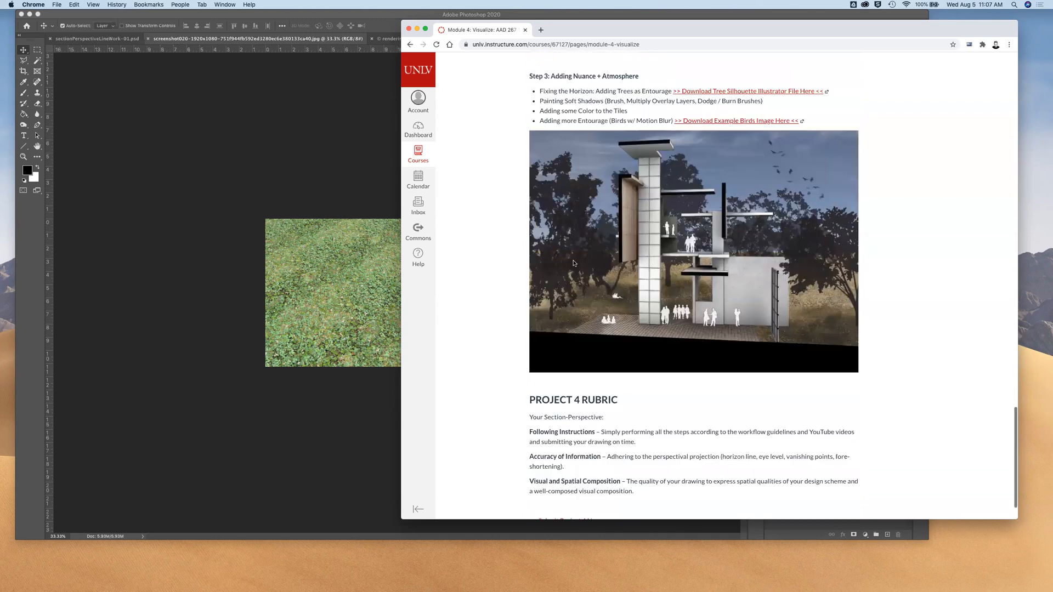
pyautogui.scroll(1, 607, 292)
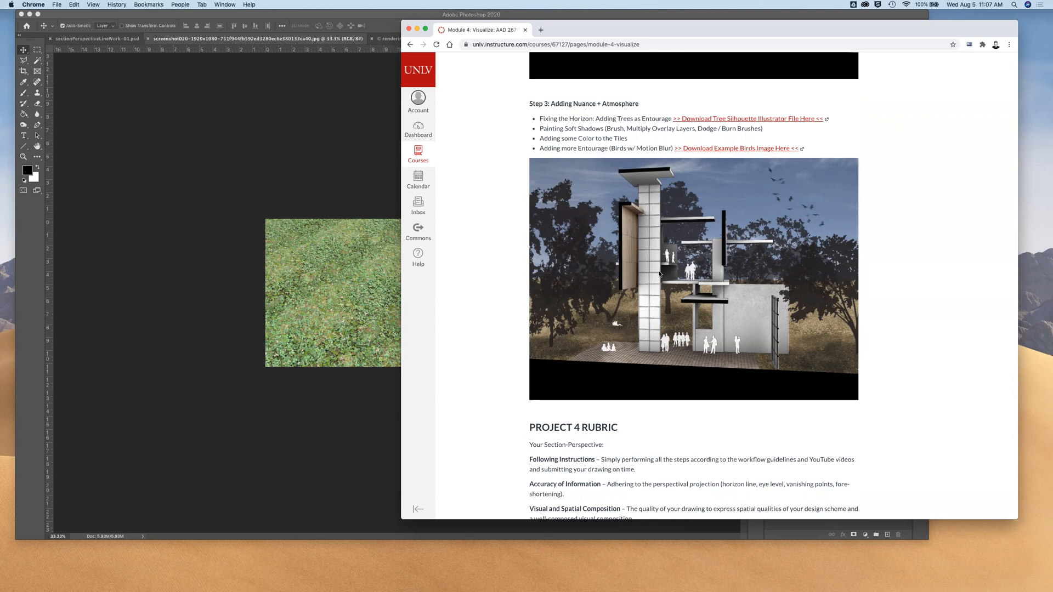
pyautogui.scroll(6, 704, 253)
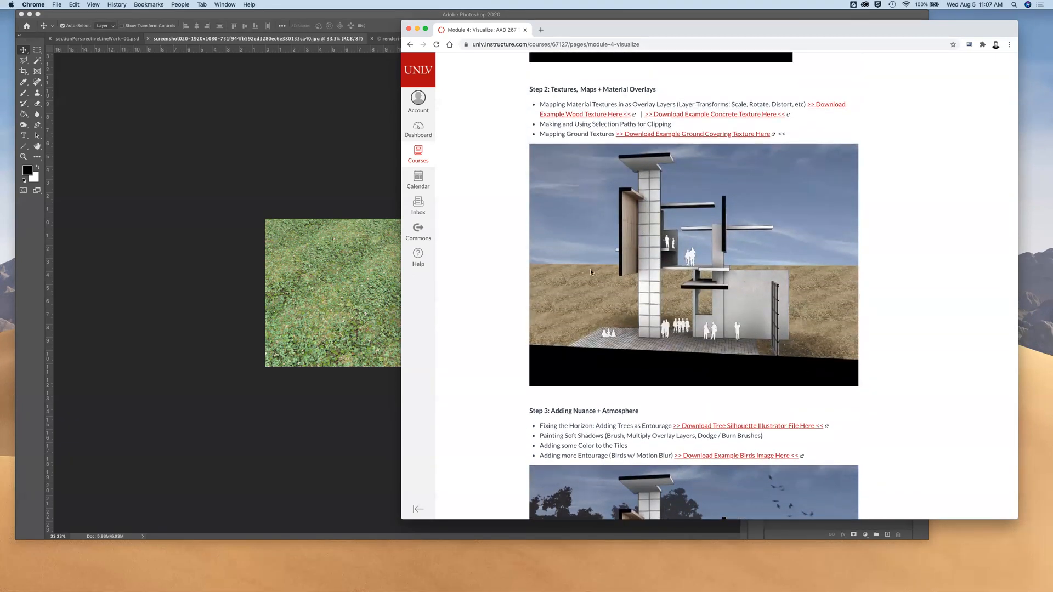
pyautogui.scroll(-5, 597, 267)
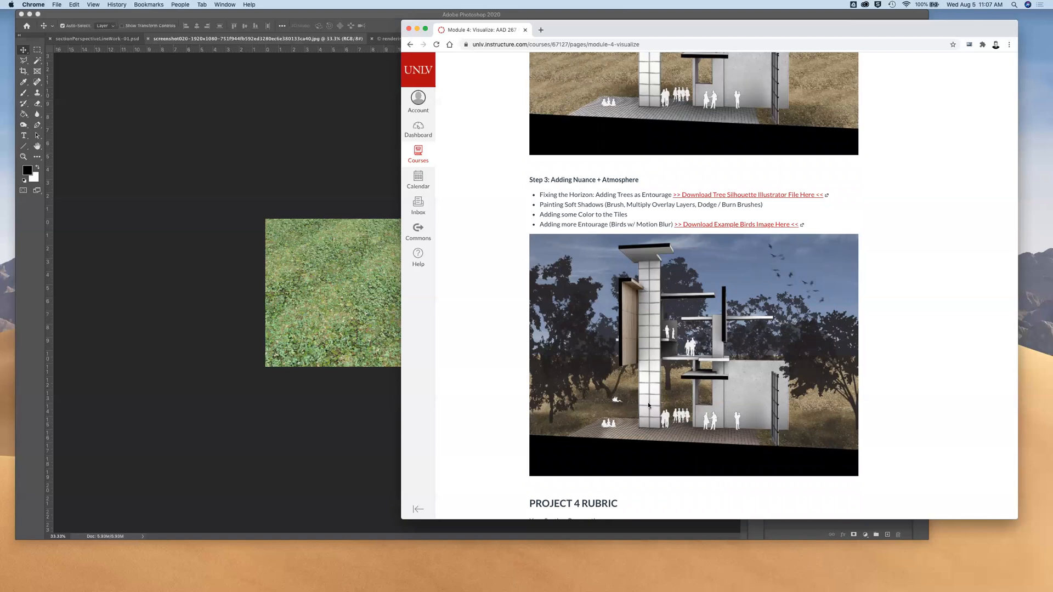
pyautogui.scroll(3, 772, 284)
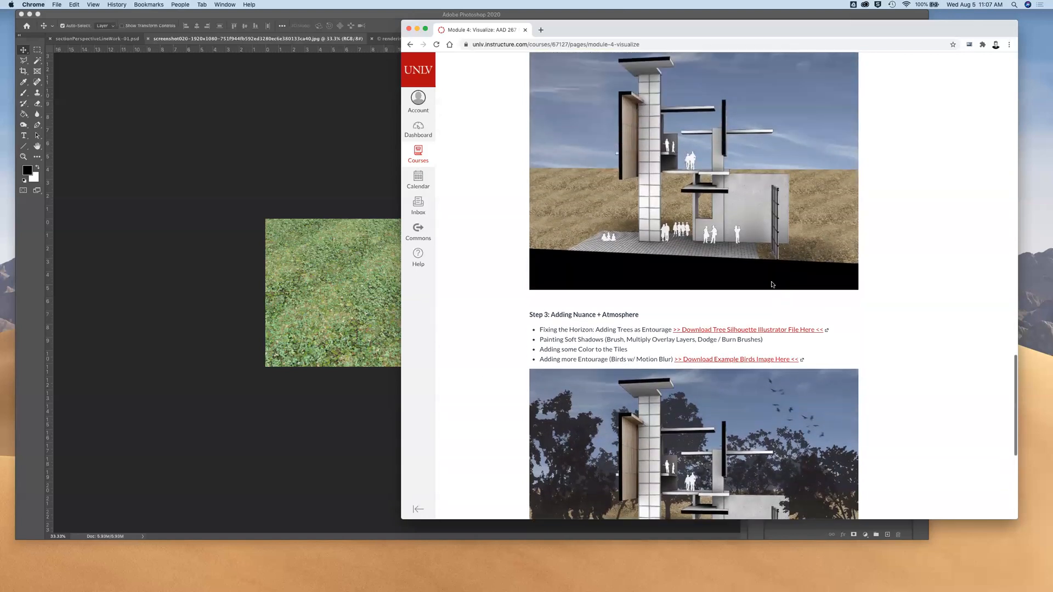
pyautogui.scroll(5, 772, 282)
pyautogui.scroll(-2, 771, 281)
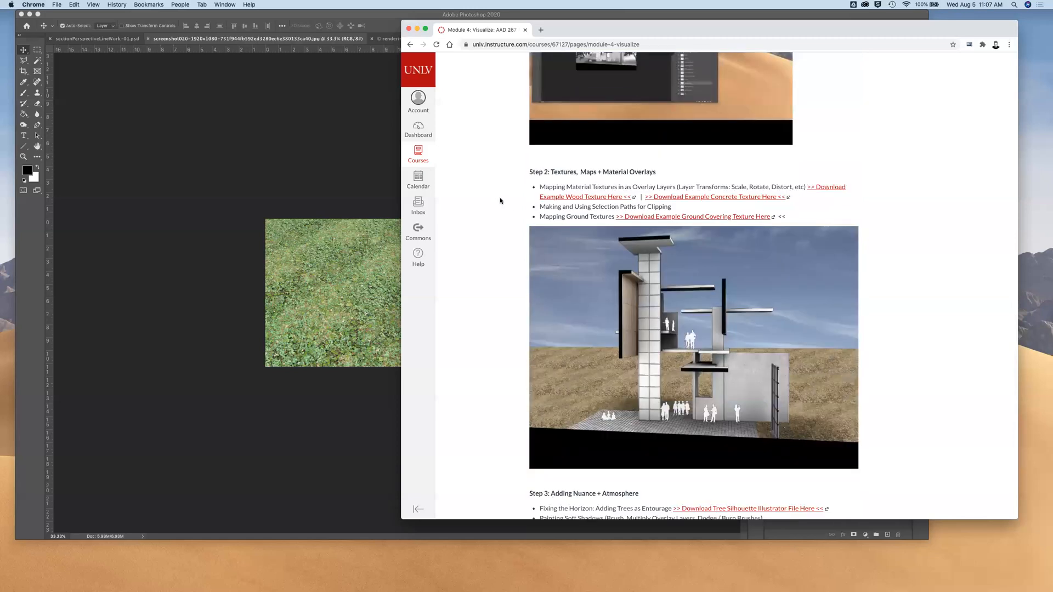
# Switch to Photoshop and close rendering01larger (1).psd and sectionPerspectiveLineWork-01.psd, saving the changes to the latter
pyautogui.click(325, 94)
pyautogui.click(453, 40)
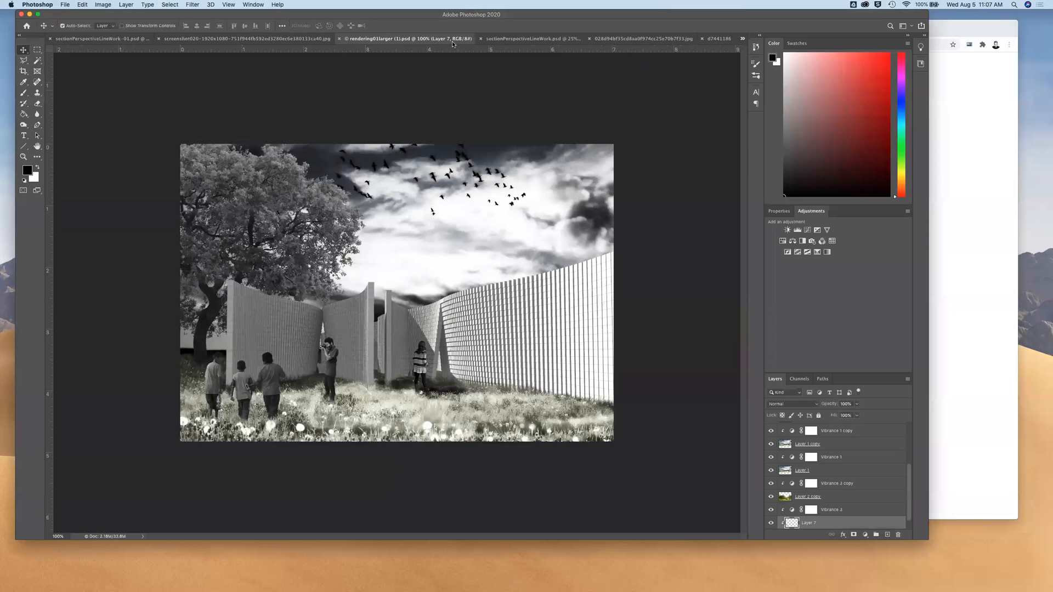
pyautogui.press('super+w')
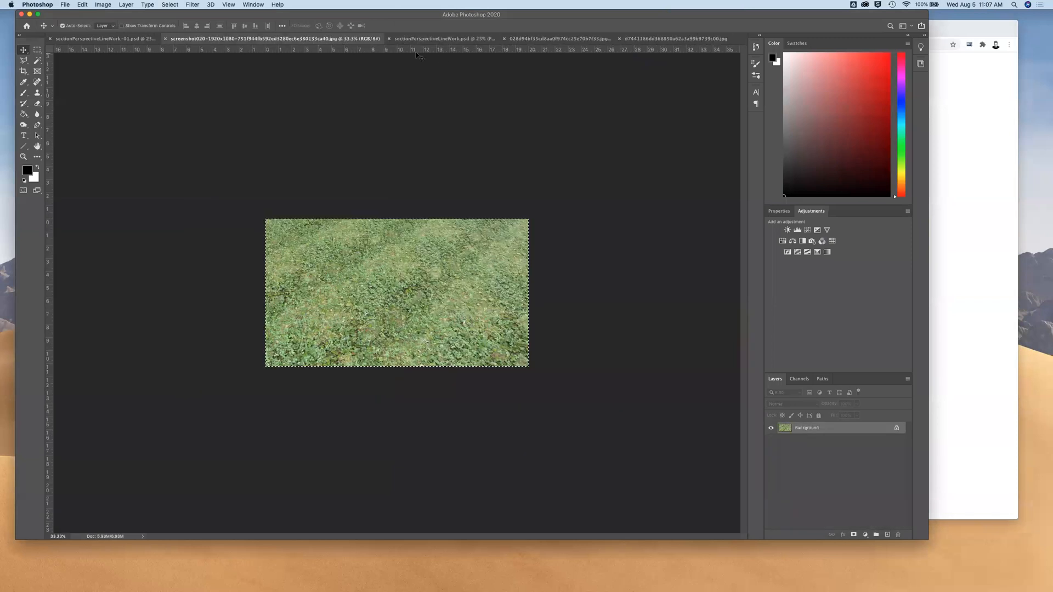
pyautogui.click(450, 39)
pyautogui.click(115, 39)
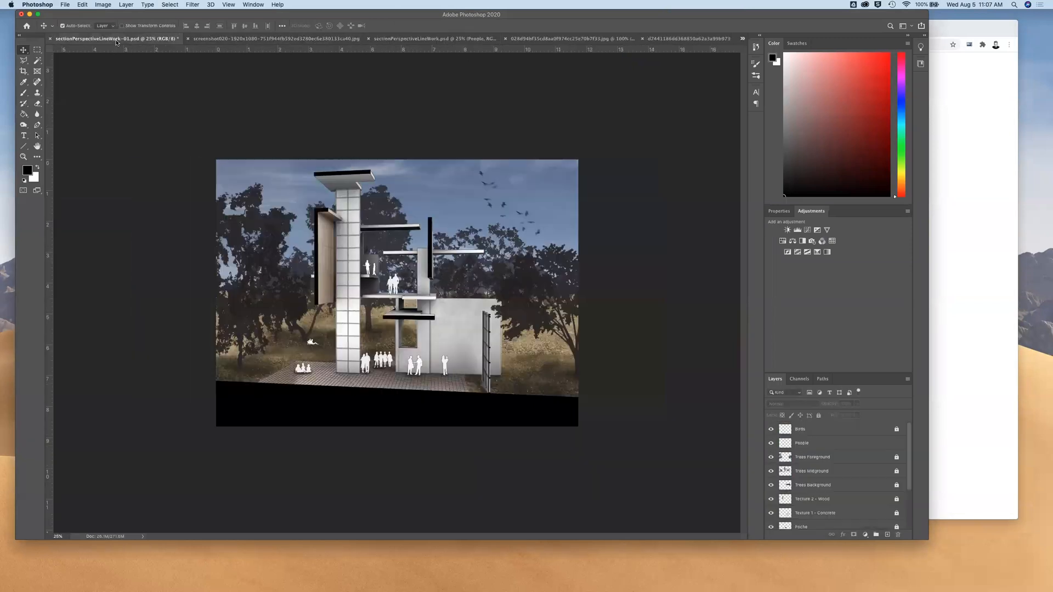
pyautogui.click(50, 39)
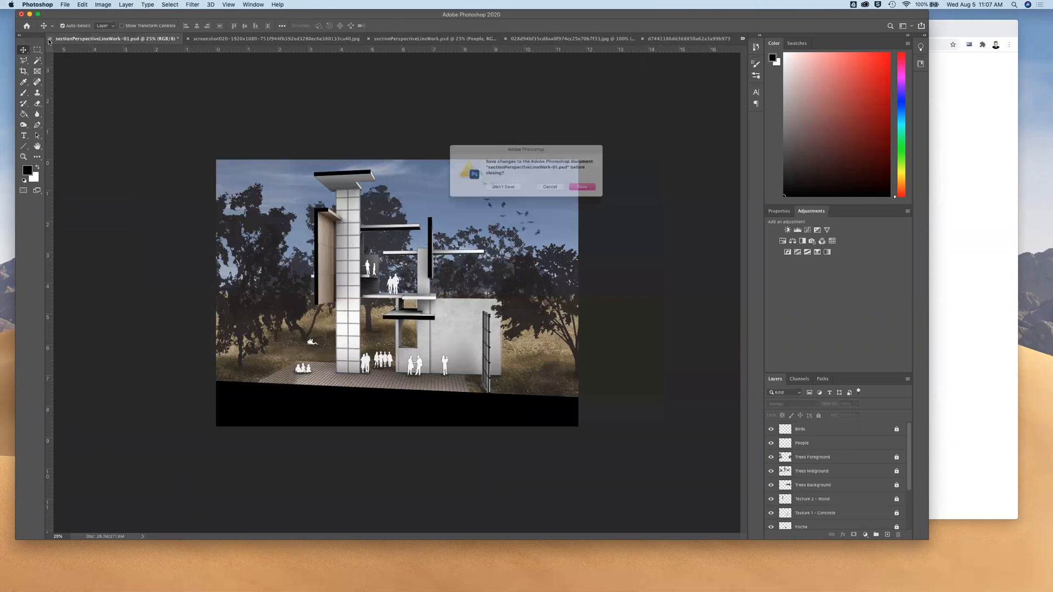
pyautogui.click(594, 191)
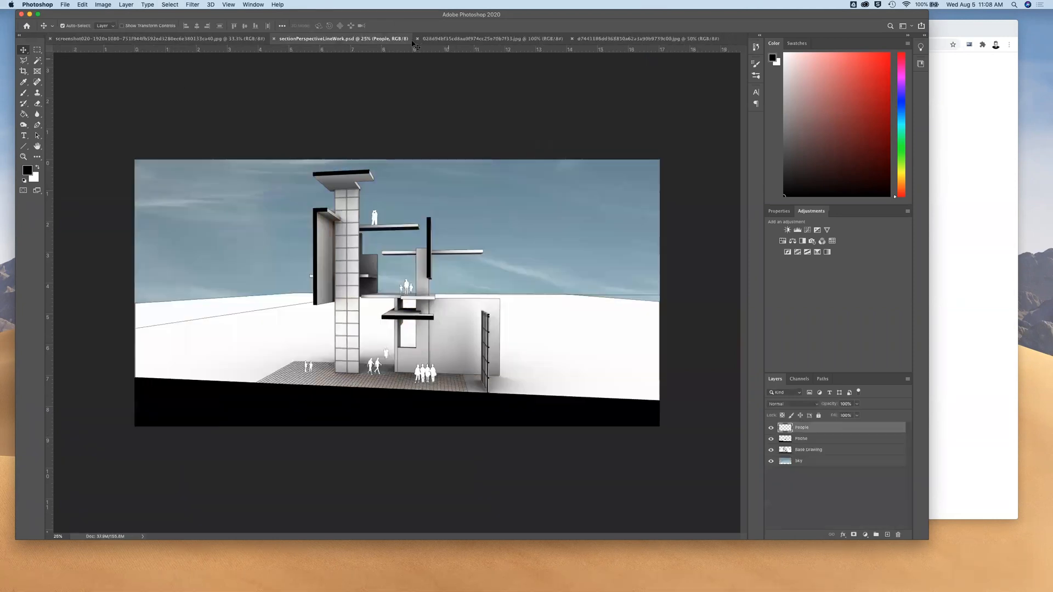
# Reorder the open documents so the section-perspective drawing comes first and the grass texture last, with the whole grass image selected
pyautogui.click(224, 39)
pyautogui.moveTo(223, 39); pyautogui.dragTo(383, 40)
pyautogui.moveTo(425, 35); pyautogui.dragTo(275, 35)
pyautogui.press('super+a')
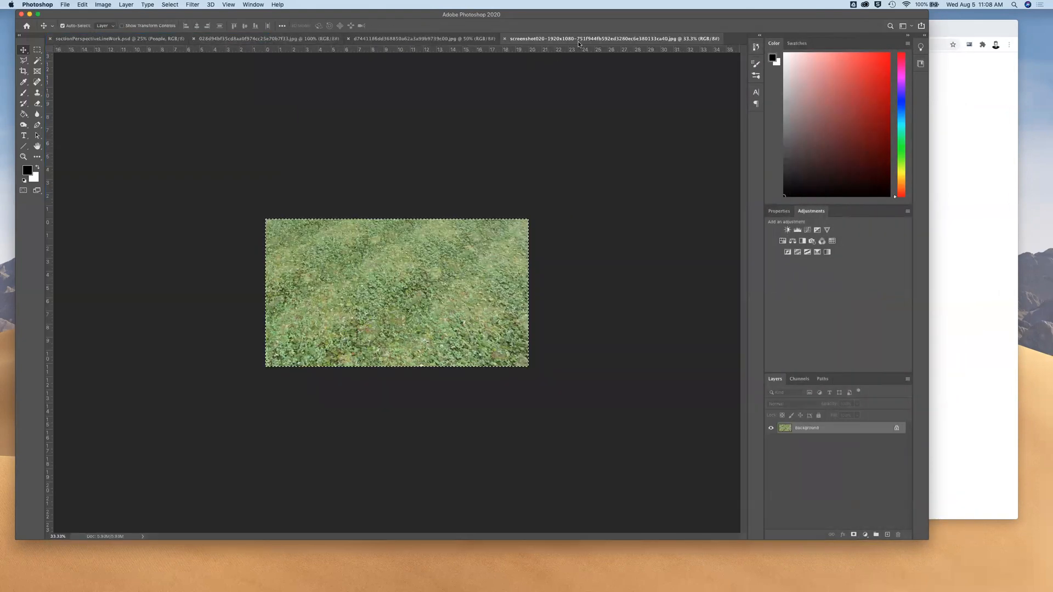
# Look over the wood and concrete texture images, their download links on the course page, and the section-perspective drawing at 33.3% zoom
pyautogui.click(395, 39)
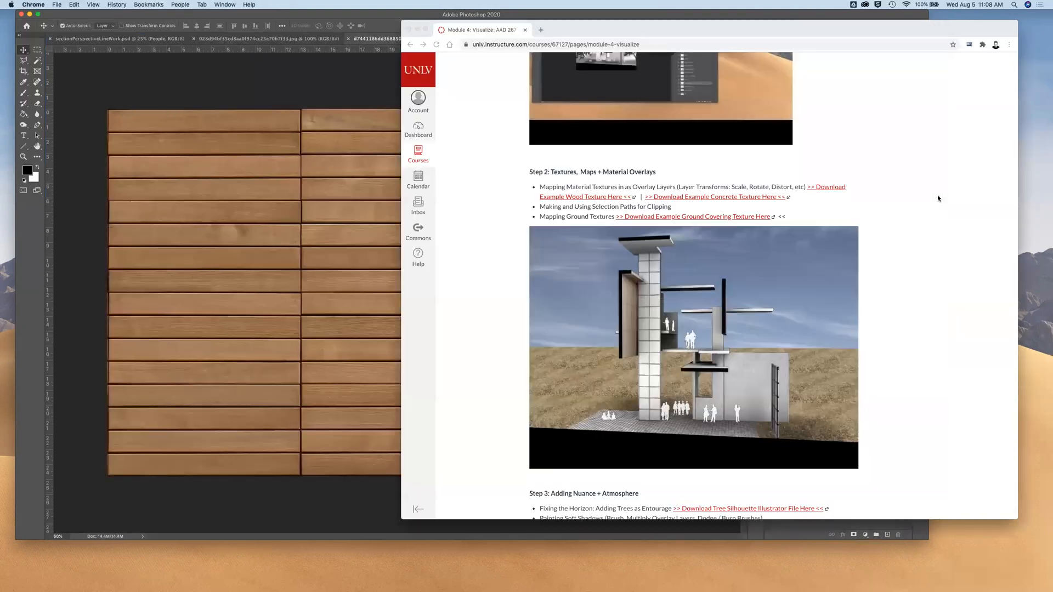
pyautogui.press('super+Tab')
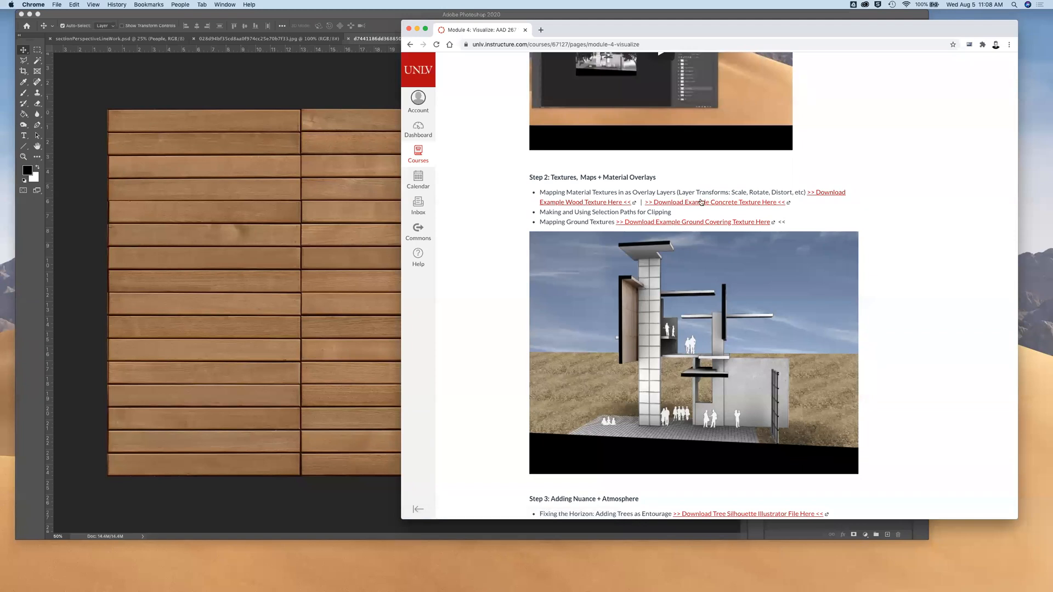
pyautogui.click(342, 77)
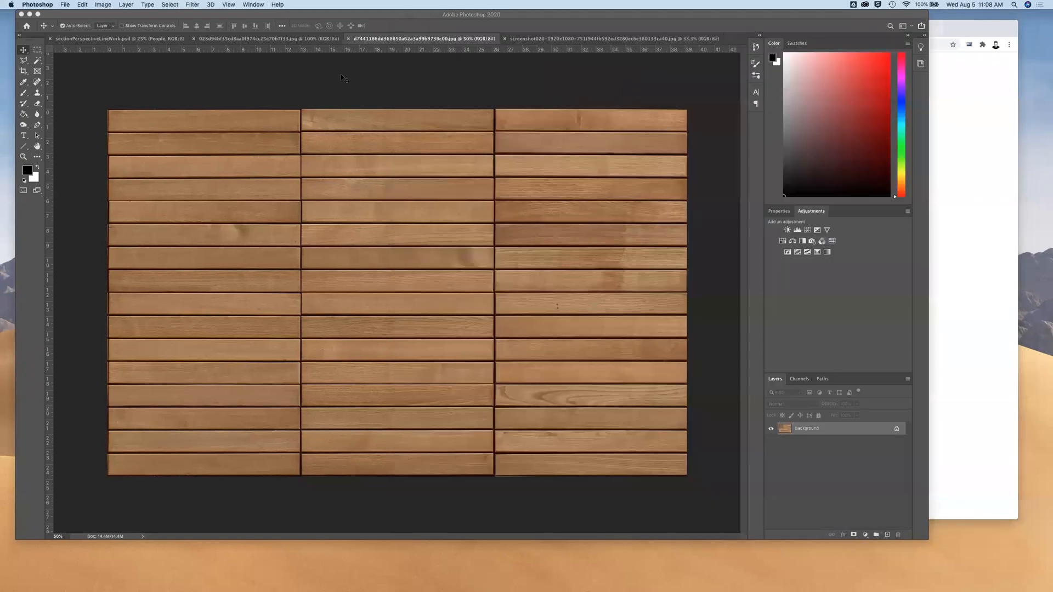
pyautogui.click(301, 38)
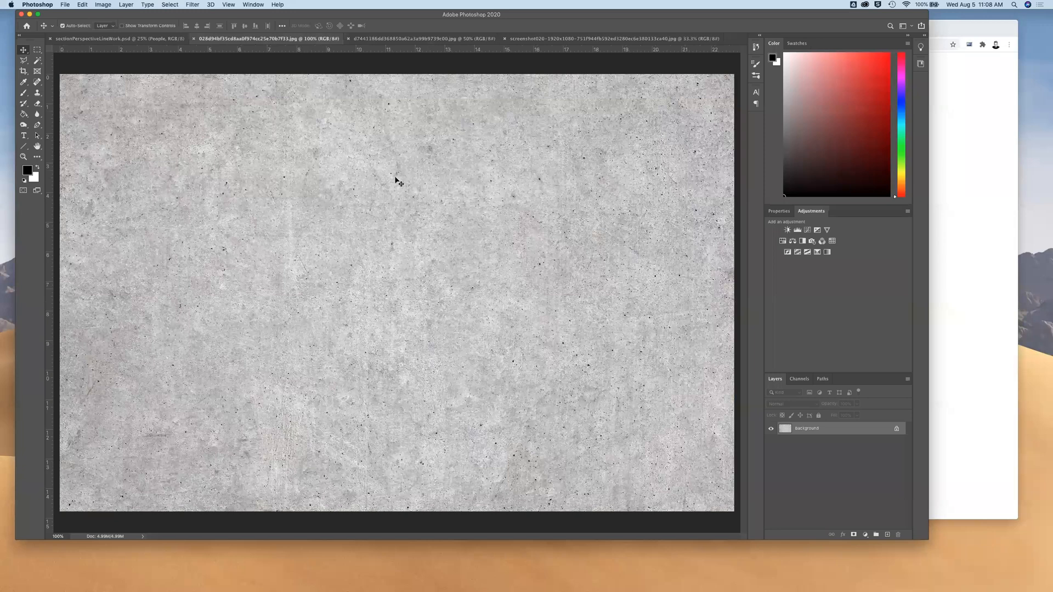
pyautogui.click(131, 38)
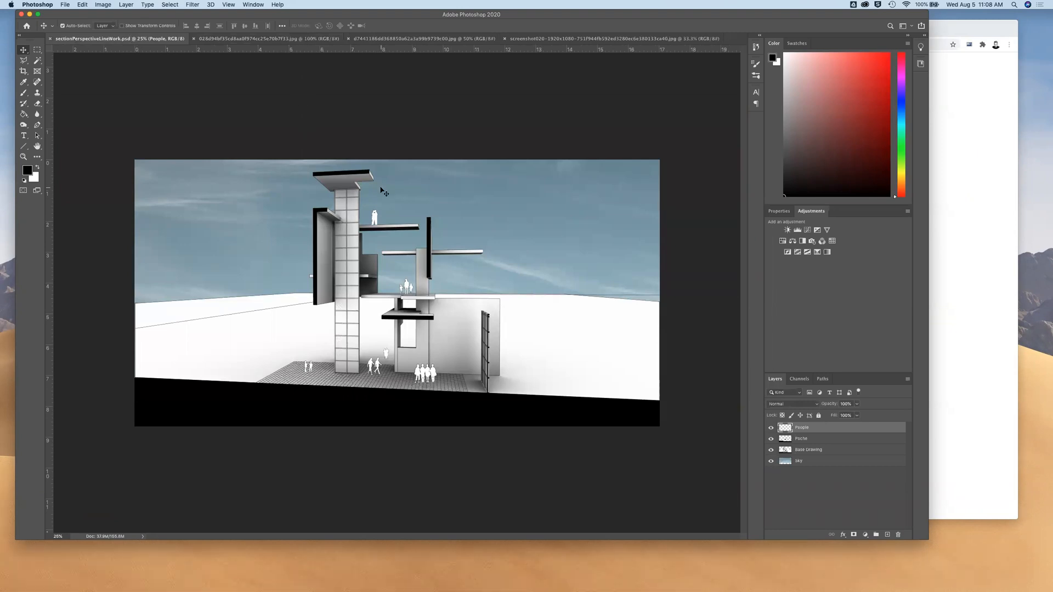
pyautogui.press('super+equal')
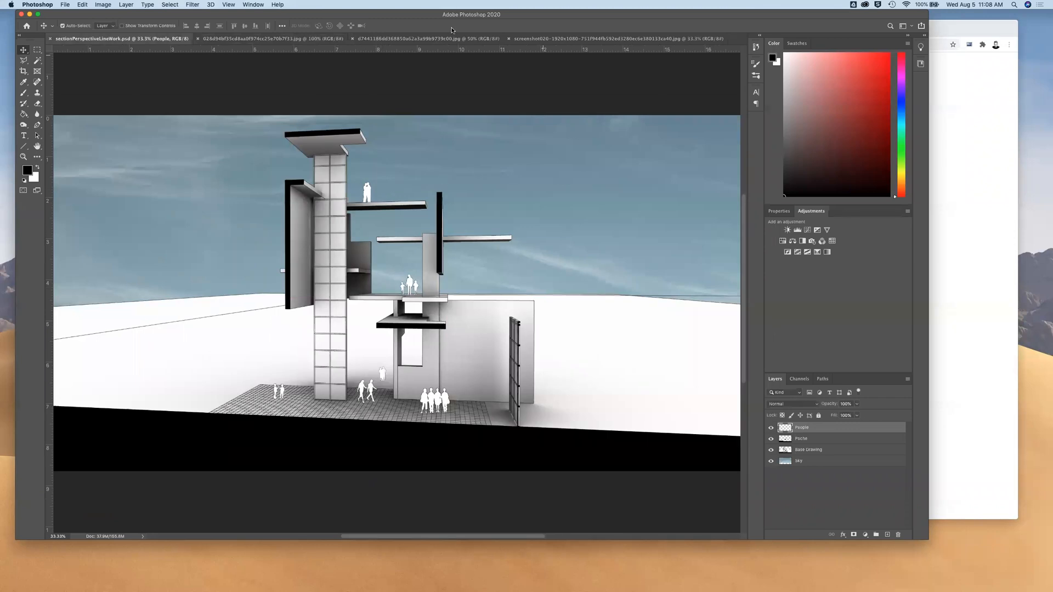
# Try selecting the concrete texture image with Select All and the Rectangular Marquee tool, and clear the selection
pyautogui.click(297, 39)
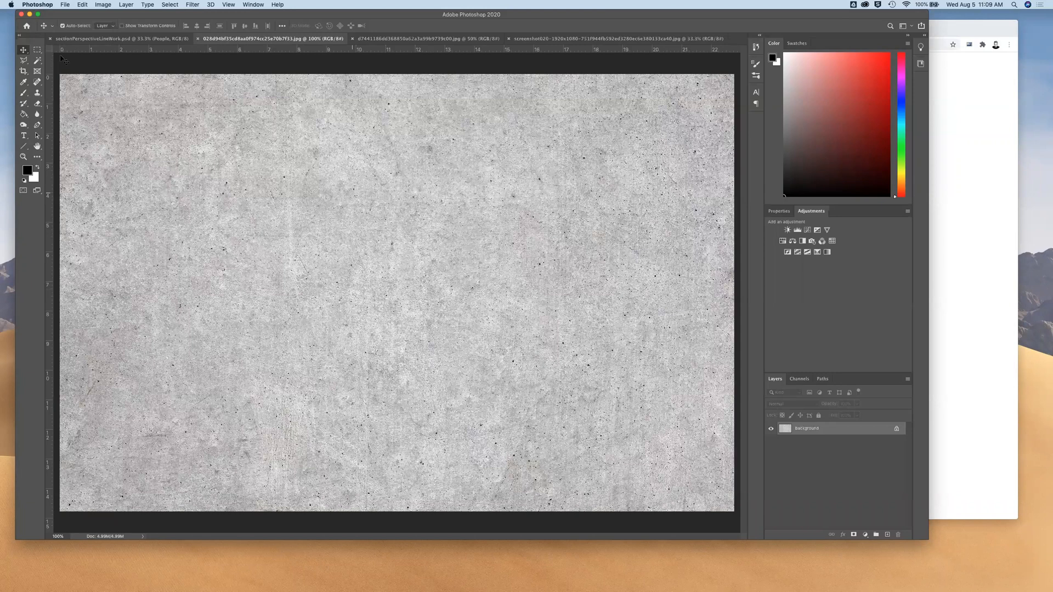
pyautogui.press('m')
pyautogui.press('super+a')
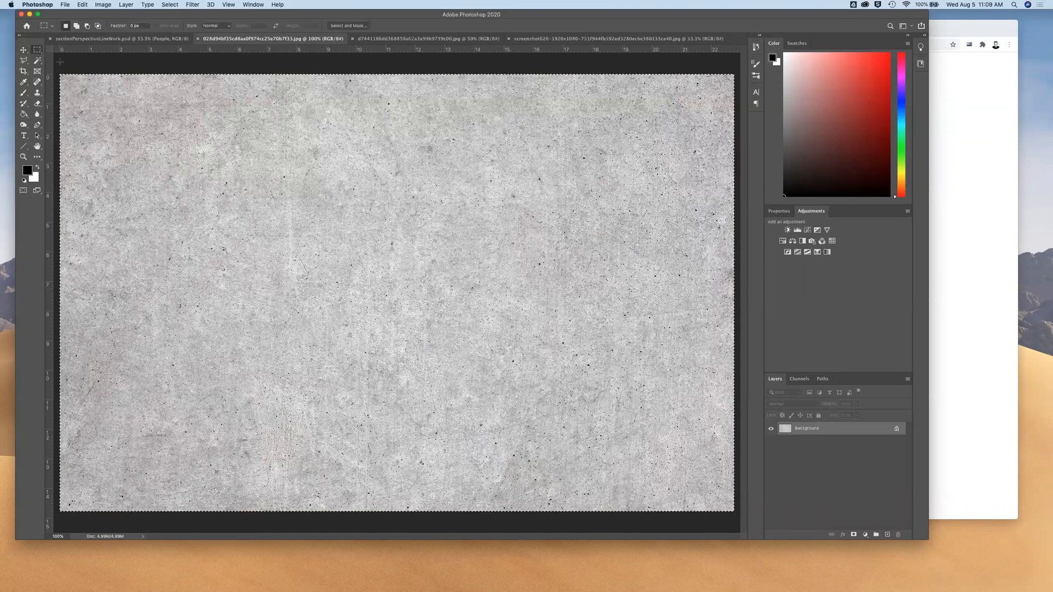
pyautogui.moveTo(59, 65); pyautogui.dragTo(715, 511)
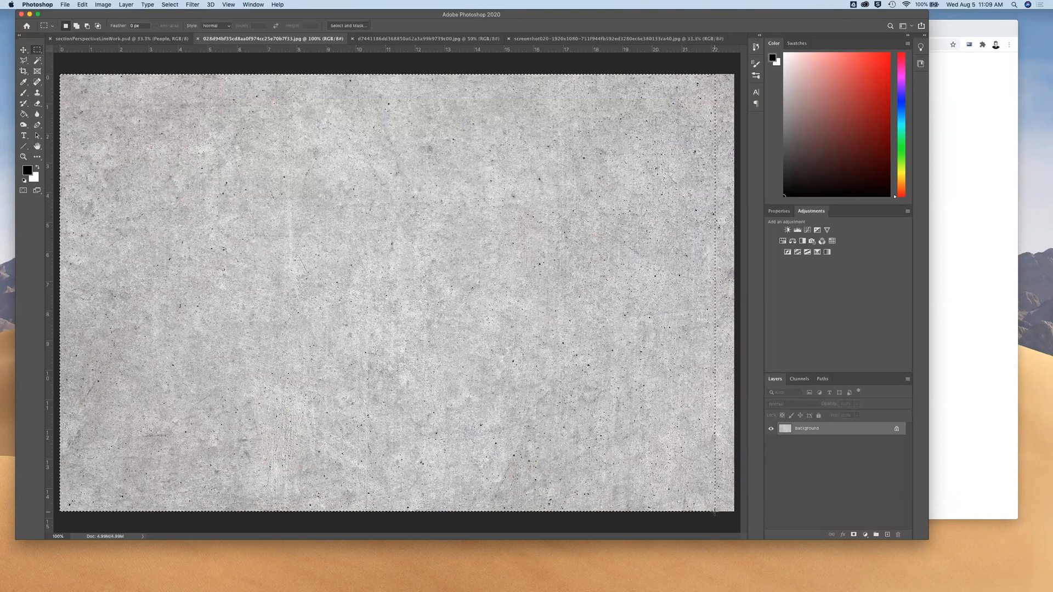
pyautogui.click(203, 59)
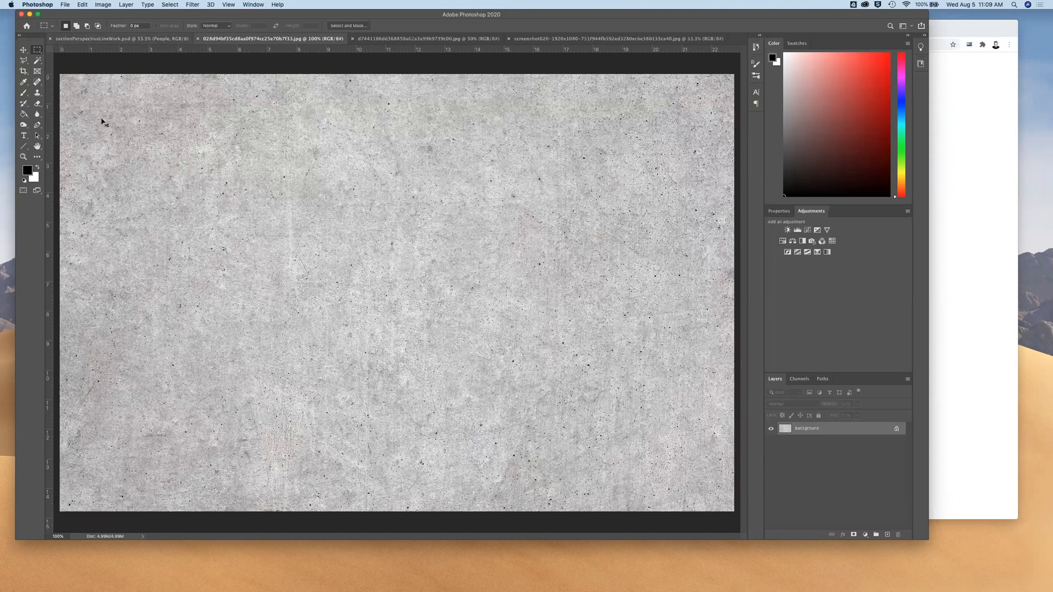
# Copy the whole concrete texture image and paste it into the section-perspective drawing
pyautogui.press('v')
pyautogui.press('super+a')
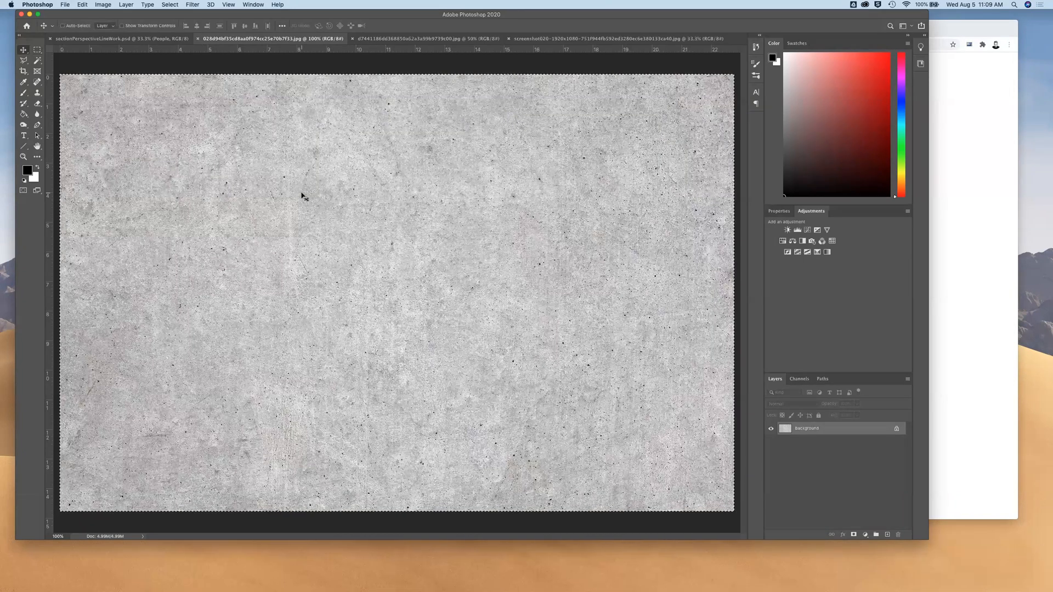
pyautogui.click(141, 39)
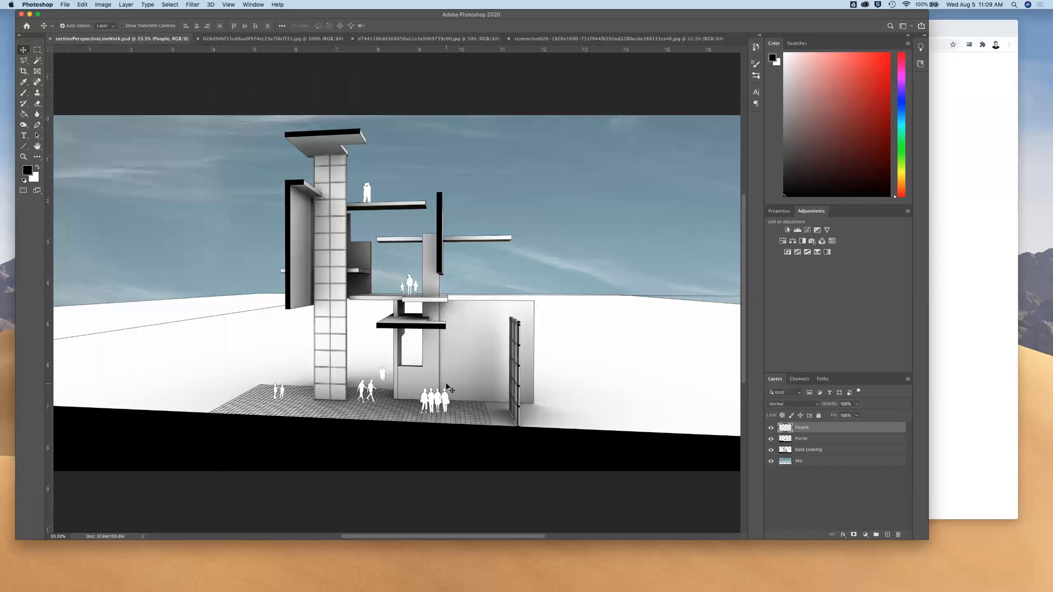
pyautogui.press('super')
pyautogui.press('super+v')
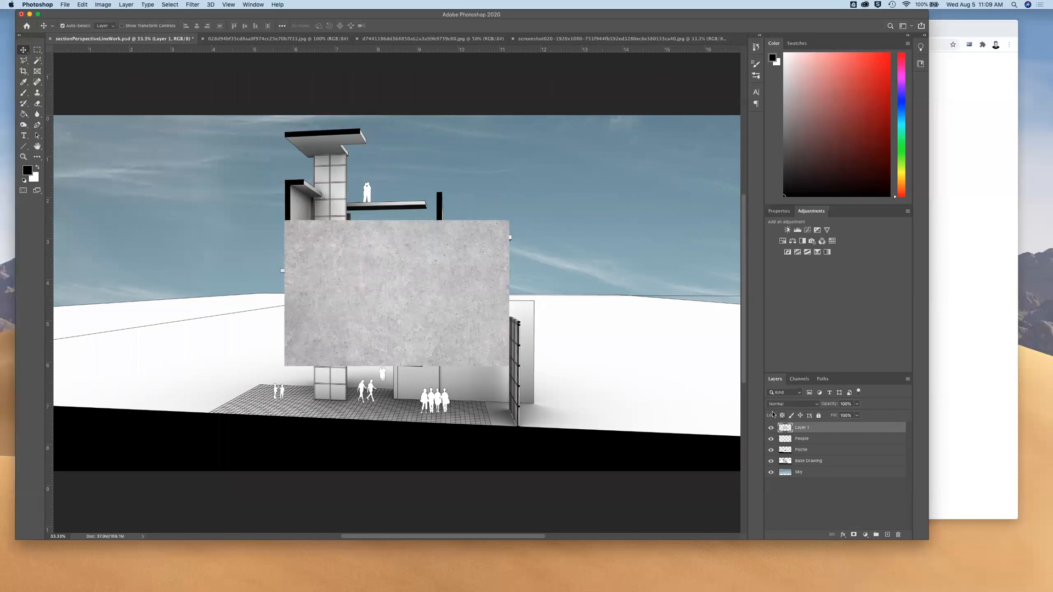
# Rename the pasted concrete layer as Concrete Texture and move it clear of most of the building, over the sky
pyautogui.moveTo(518, 328); pyautogui.dragTo(567, 370)
pyautogui.doubleClick(802, 427)
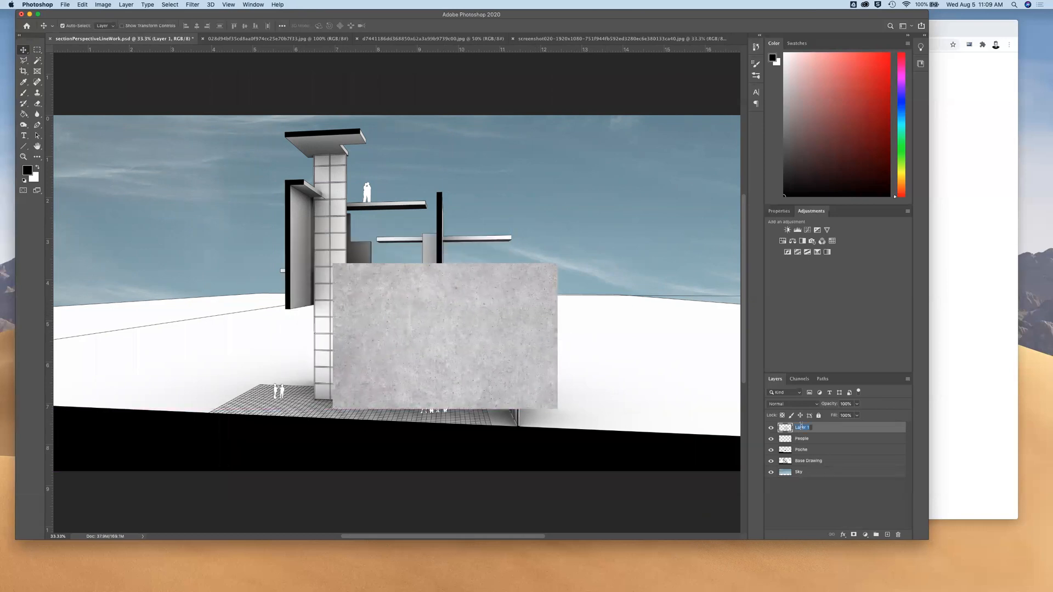
pyautogui.write('Concrete Texture')
pyautogui.press('Return')
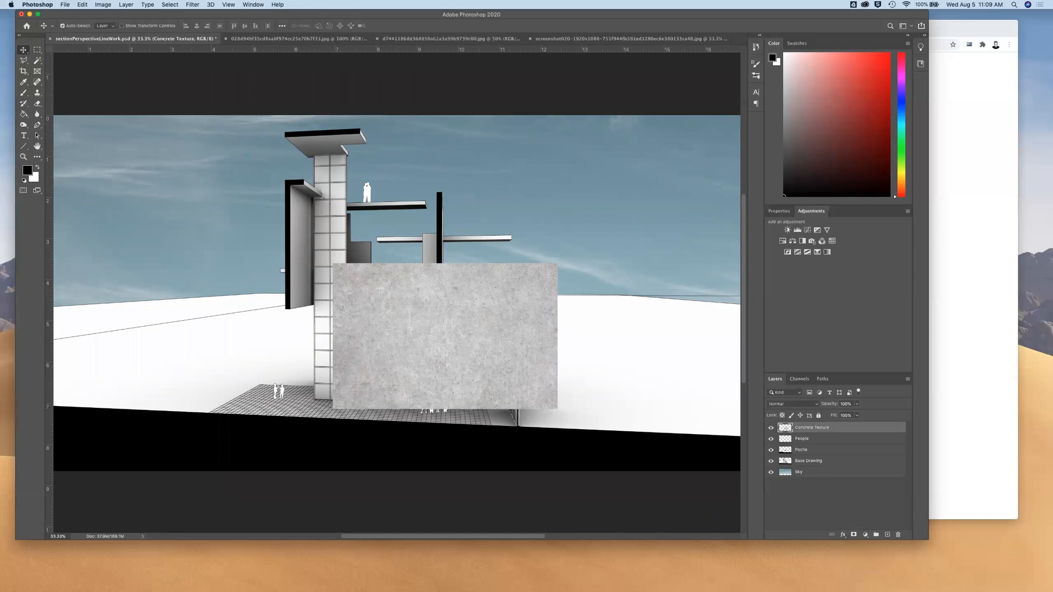
pyautogui.moveTo(483, 373); pyautogui.dragTo(541, 353)
pyautogui.moveTo(586, 252); pyautogui.dragTo(511, 248)
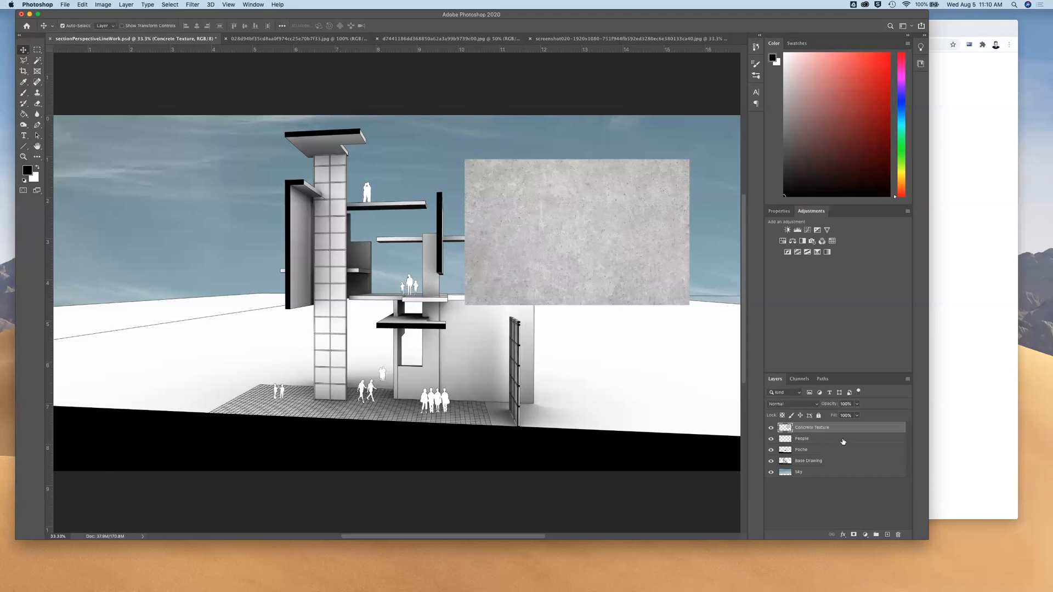
# Lock the People, Poche, Base Drawing and Sky layers
pyautogui.click(828, 441)
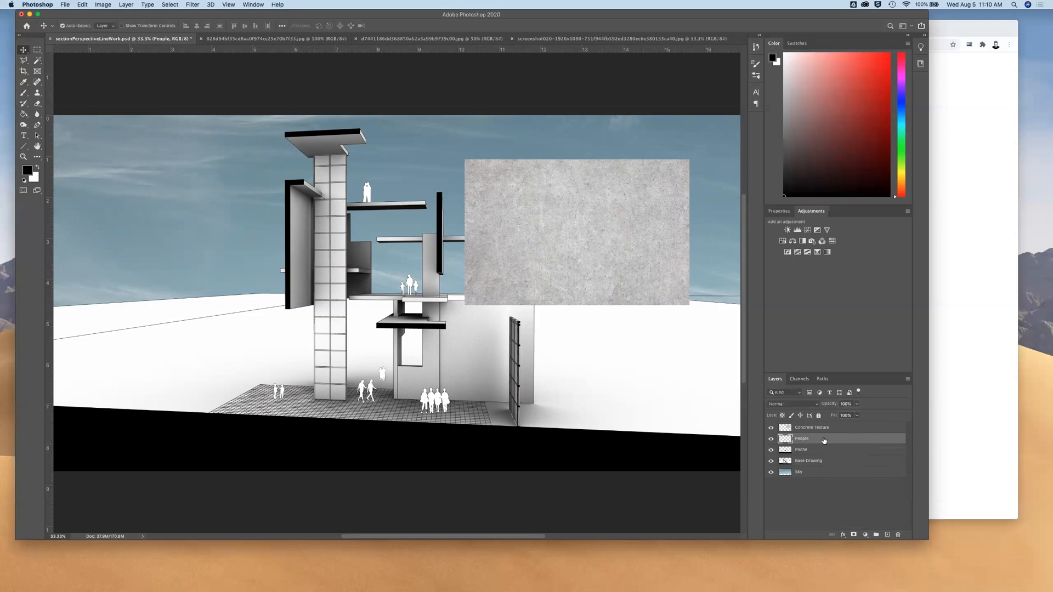
pyautogui.click(819, 415)
pyautogui.click(821, 449)
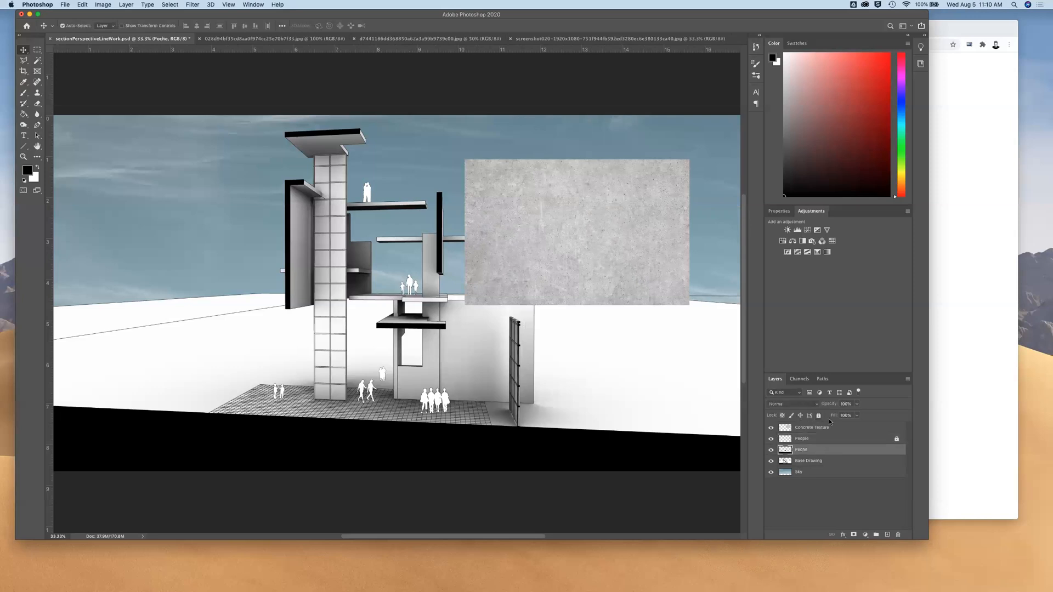
pyautogui.click(819, 416)
pyautogui.click(819, 462)
pyautogui.click(819, 415)
pyautogui.click(815, 473)
pyautogui.click(819, 415)
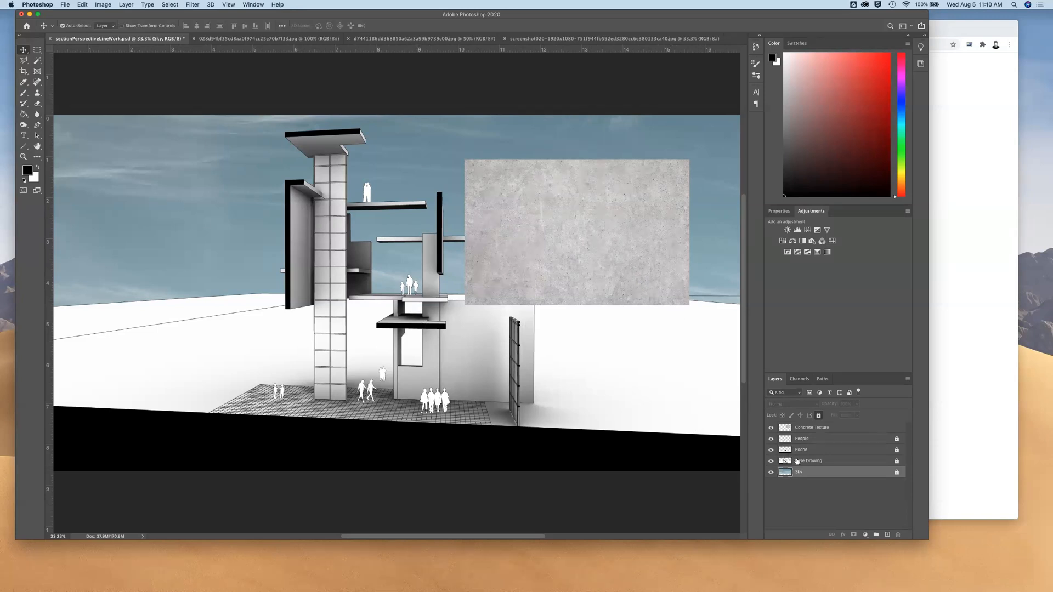
# Move the concrete texture over the large ground-floor wall and lower its layer opacity to 47%
pyautogui.click(810, 431)
pyautogui.moveTo(616, 261); pyautogui.dragTo(562, 230)
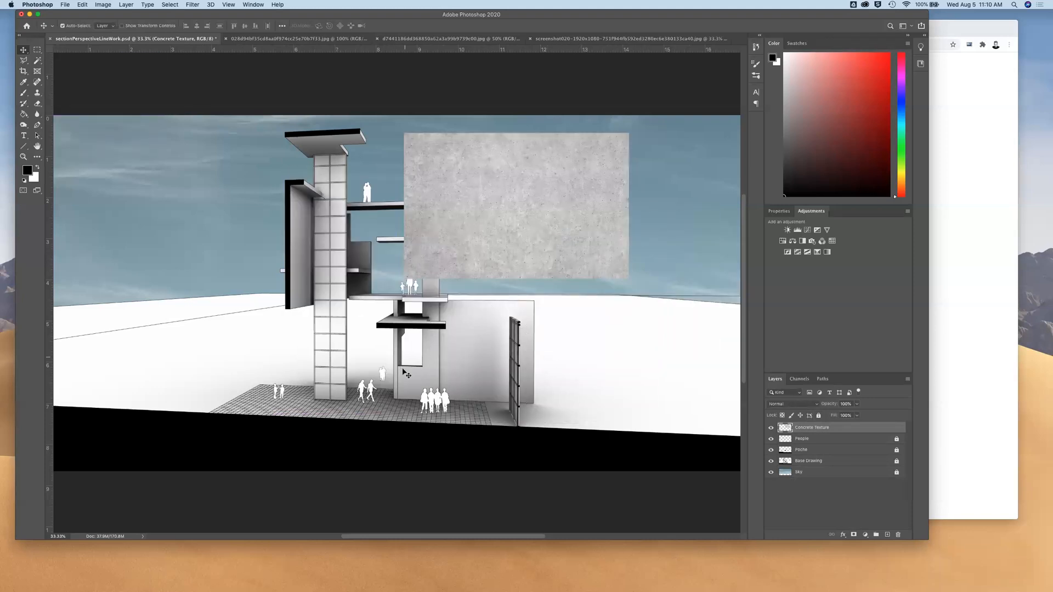
pyautogui.moveTo(562, 263); pyautogui.dragTo(495, 402)
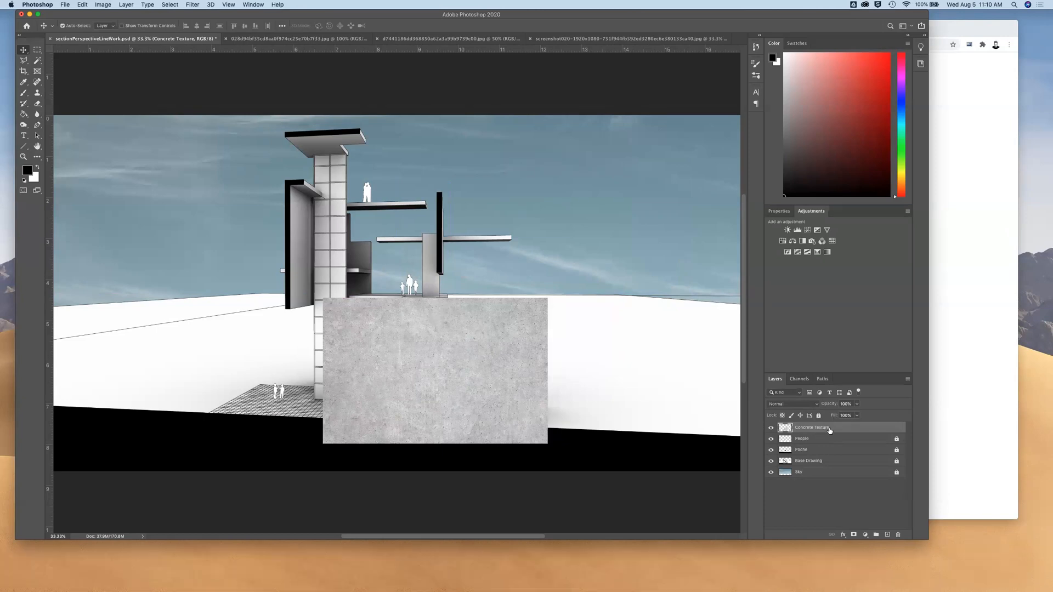
pyautogui.click(857, 408)
pyautogui.moveTo(858, 414); pyautogui.dragTo(837, 415)
pyautogui.moveTo(525, 343)
pyautogui.mouseDown()
pyautogui.moveTo(558, 385)
pyautogui.moveTo(519, 340)
pyautogui.mouseUp()
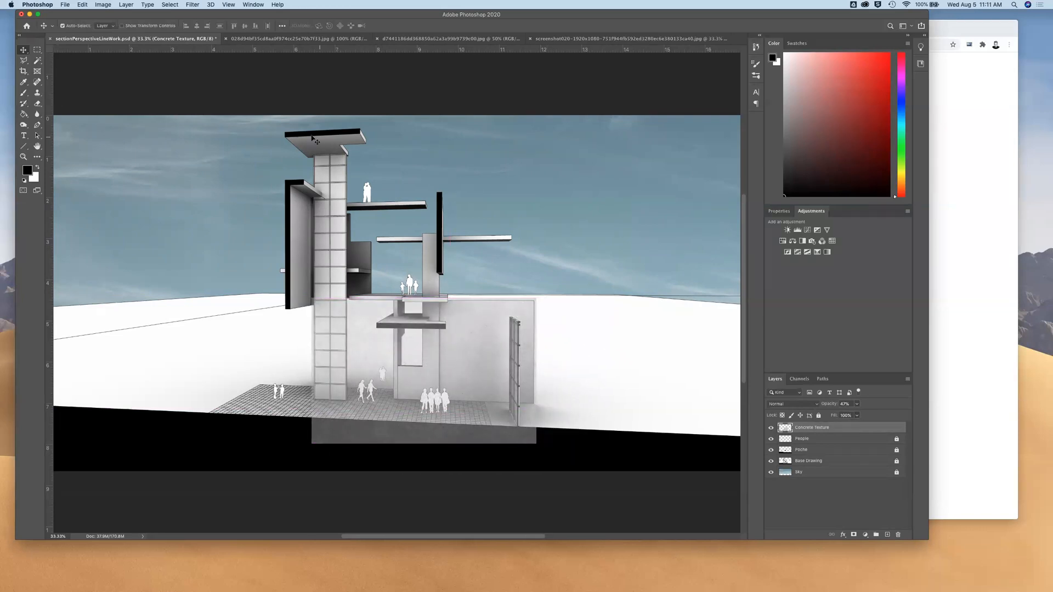
# Scale the concrete texture down to about 73% so it just covers the large ground-floor wall
pyautogui.click(82, 4)
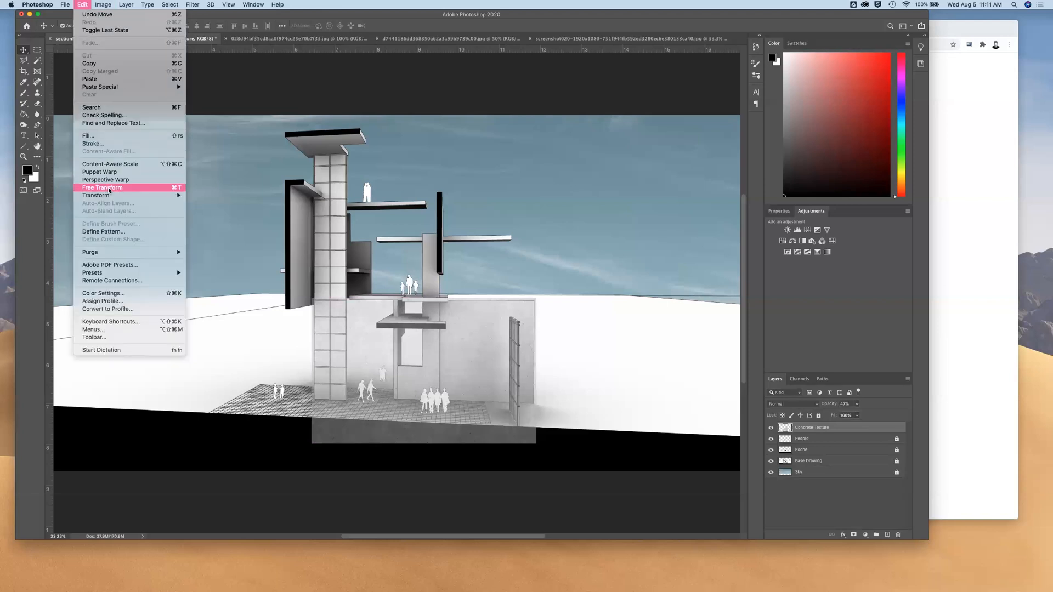
pyautogui.moveTo(110, 195)
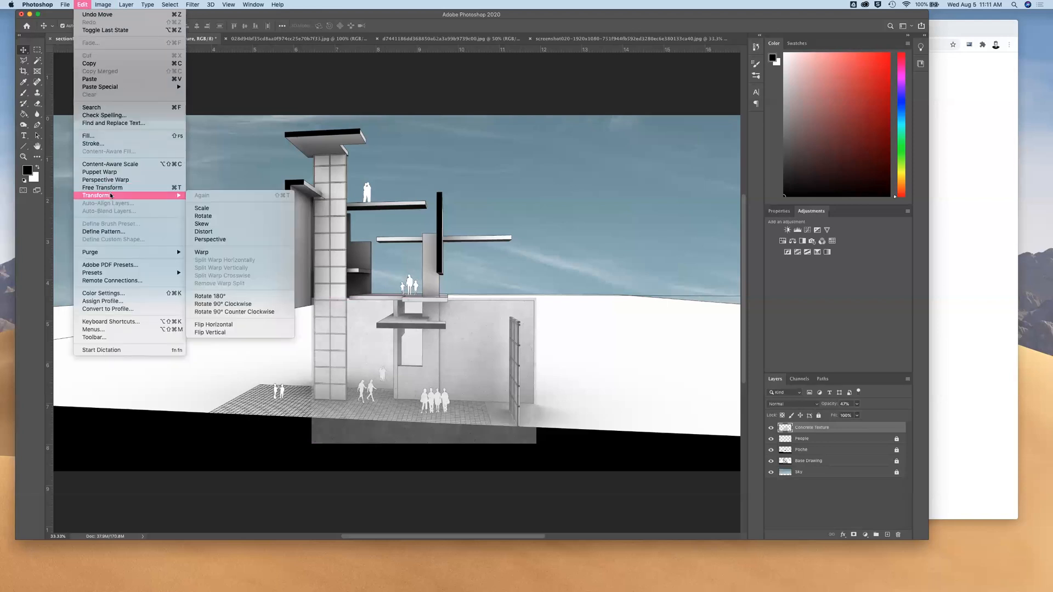
pyautogui.click(203, 209)
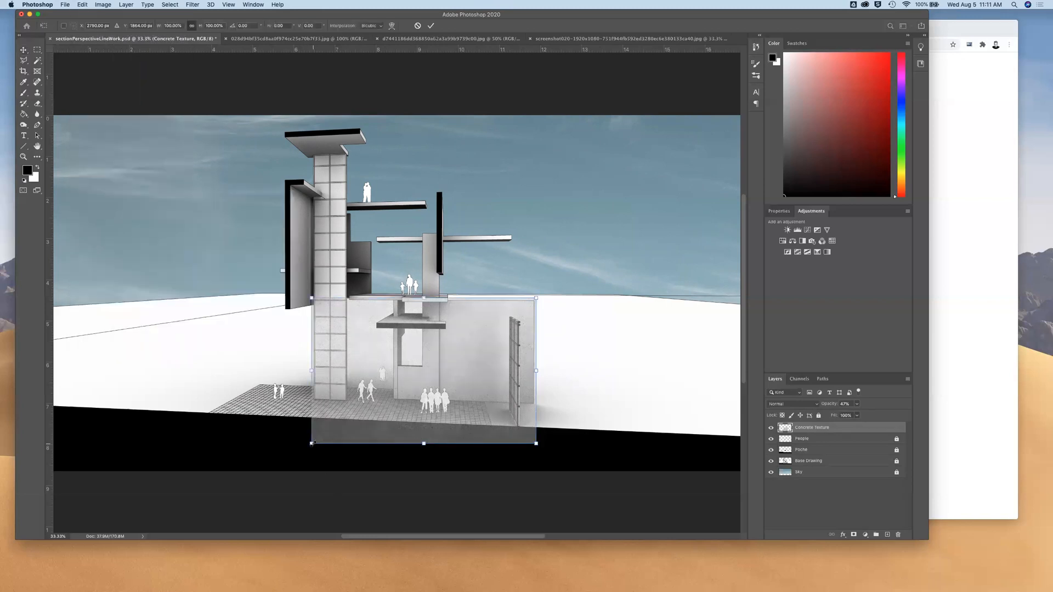
pyautogui.moveTo(311, 443); pyautogui.dragTo(396, 440)
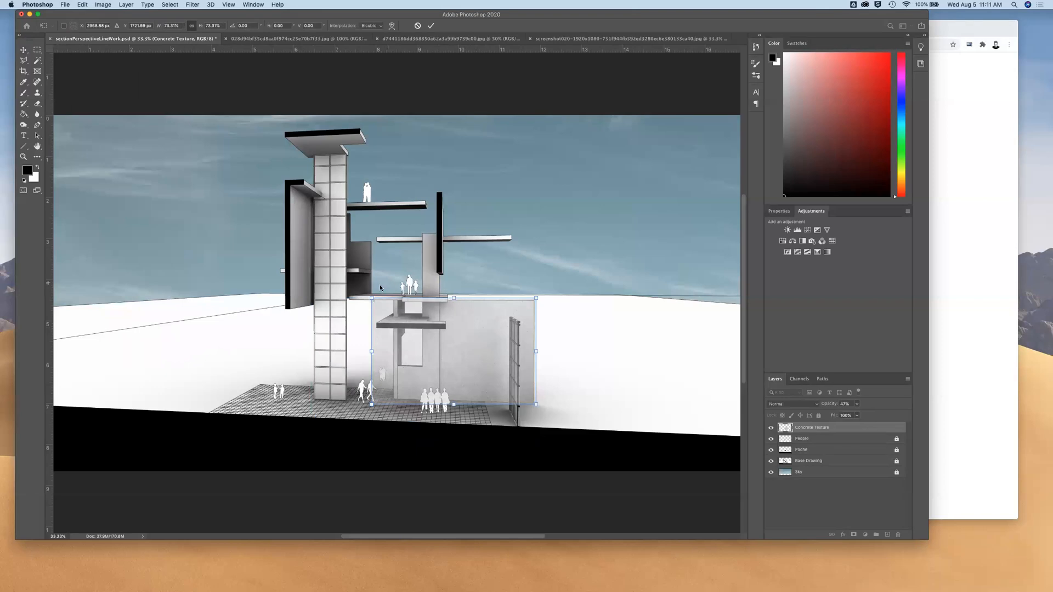
pyautogui.moveTo(412, 340); pyautogui.dragTo(413, 340)
pyautogui.press('Return')
# Select the narrow wall piece above the projecting slab with the Polygonal Lasso and set the tool to add to the selection
pyautogui.press('super+equal')
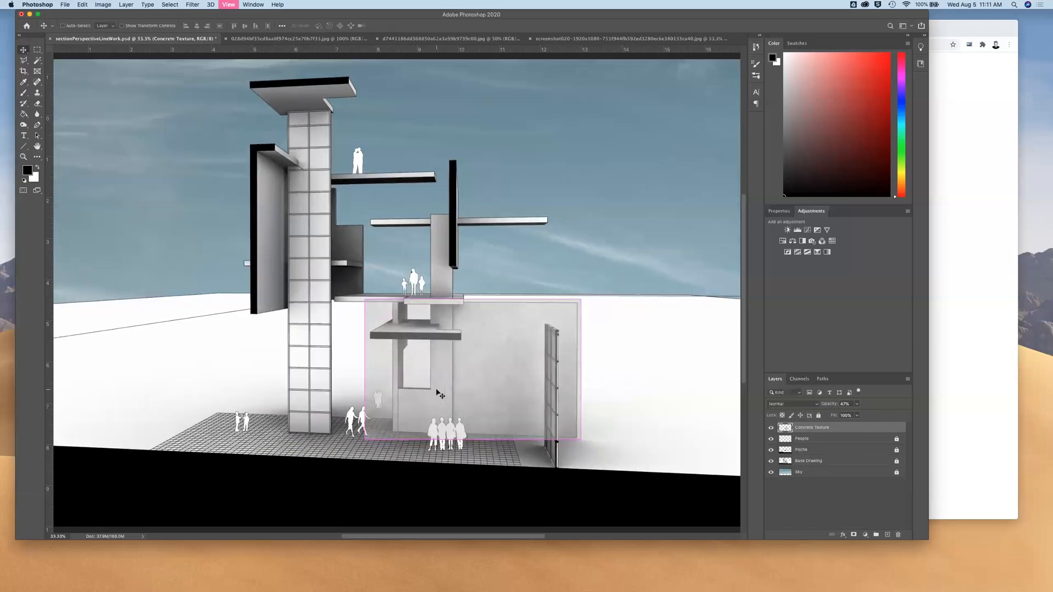
pyautogui.press('super+equal')
pyautogui.press('super+equal')
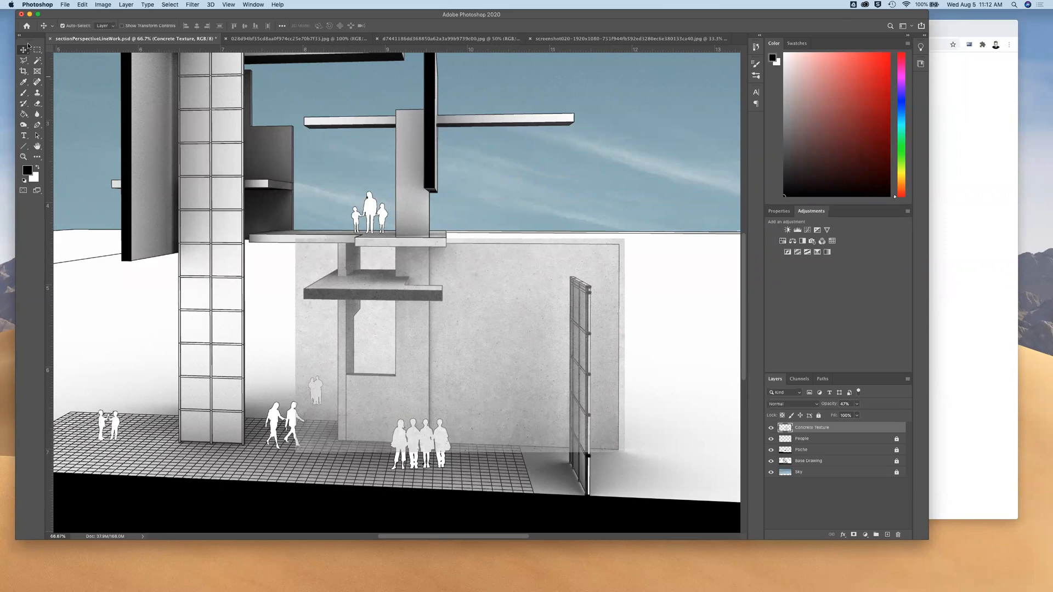
pyautogui.click(24, 60)
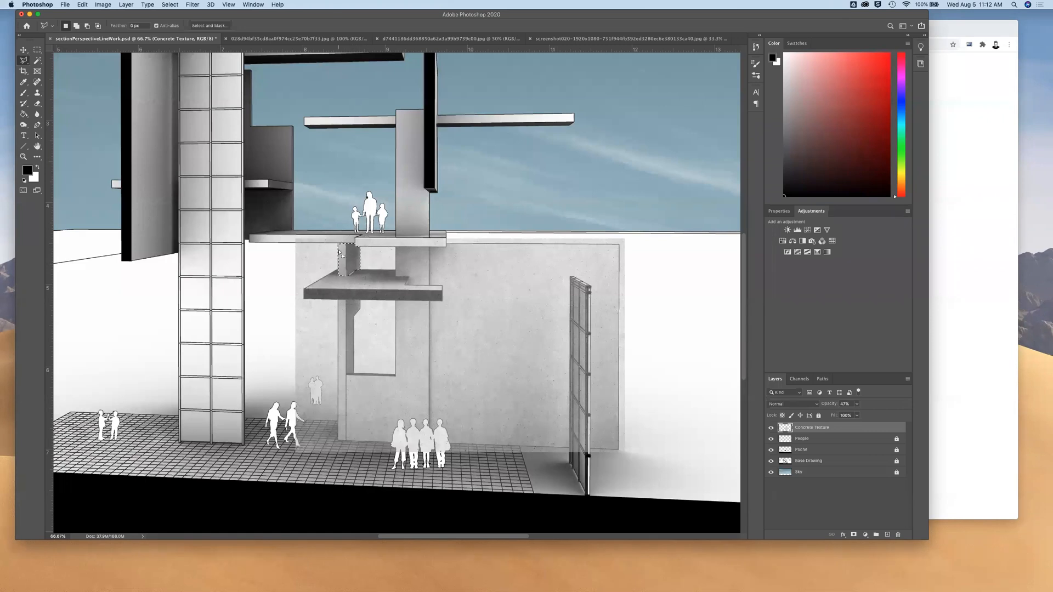
pyautogui.click(77, 27)
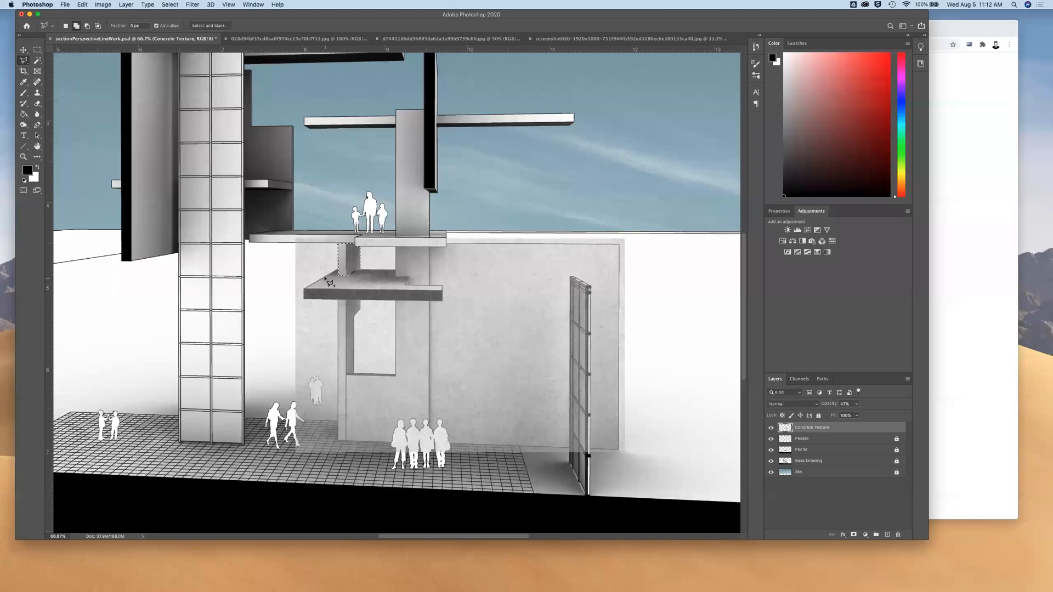
# Add the rest of the ground-floor wall face to the selection with the Polygonal Lasso, leaving out the window openings, slab and lattice screen
pyautogui.click(346, 300)
pyautogui.click(360, 301)
pyautogui.click(354, 317)
pyautogui.click(354, 374)
pyautogui.click(395, 375)
pyautogui.click(395, 300)
pyautogui.click(443, 301)
pyautogui.click(442, 286)
pyautogui.click(396, 277)
pyautogui.click(396, 246)
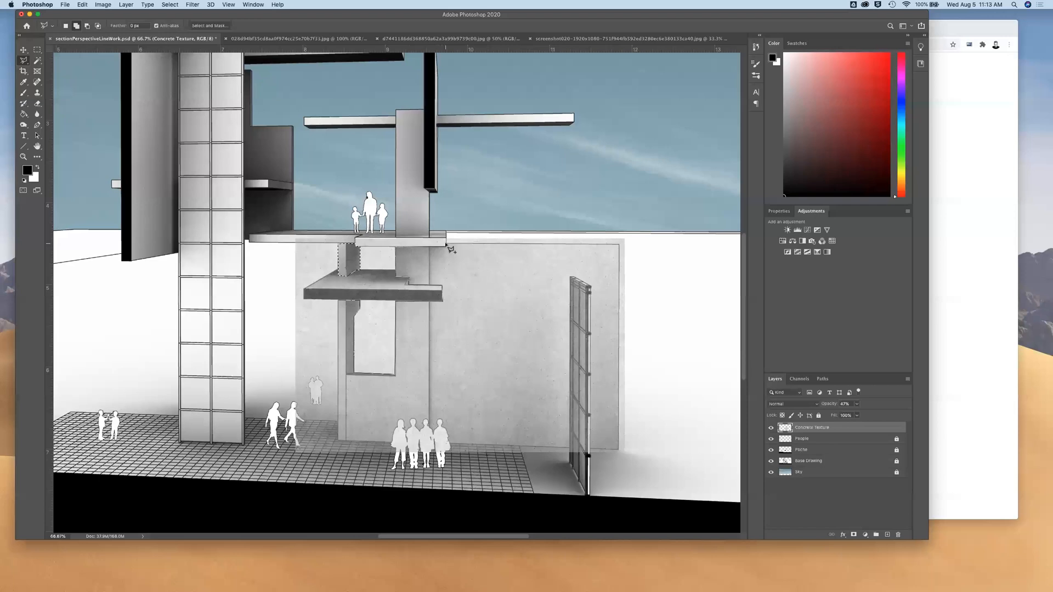
pyautogui.click(446, 244)
pyautogui.click(620, 246)
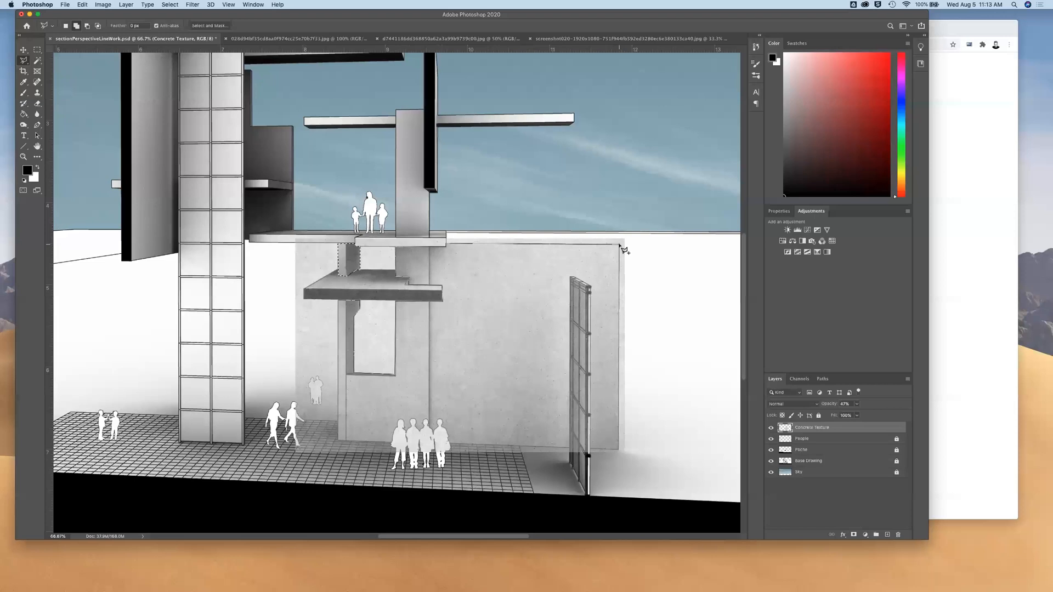
pyautogui.click(619, 450)
pyautogui.click(590, 450)
pyautogui.click(591, 286)
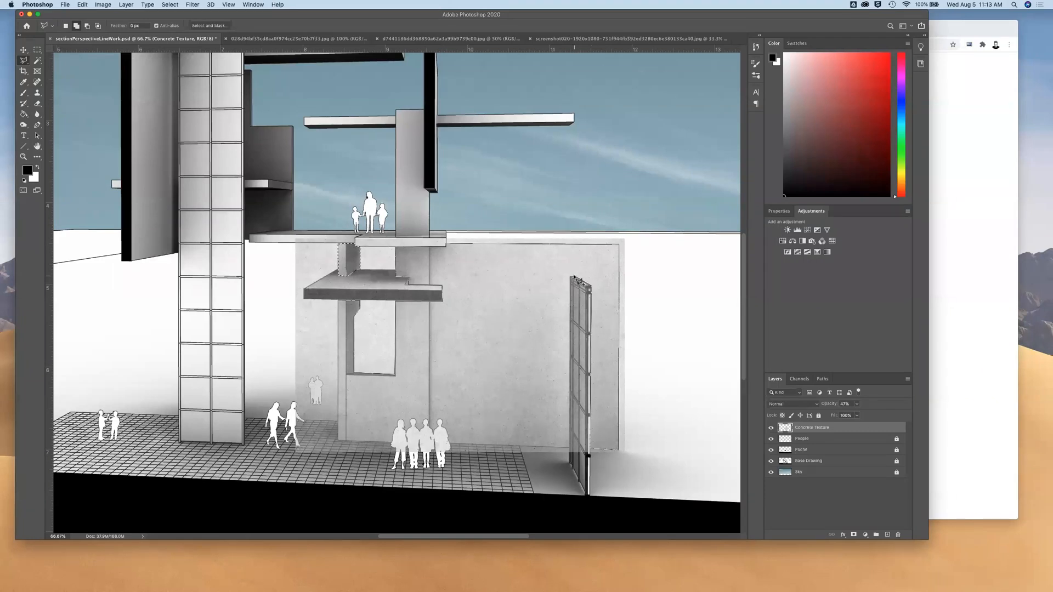
pyautogui.click(573, 277)
pyautogui.click(572, 449)
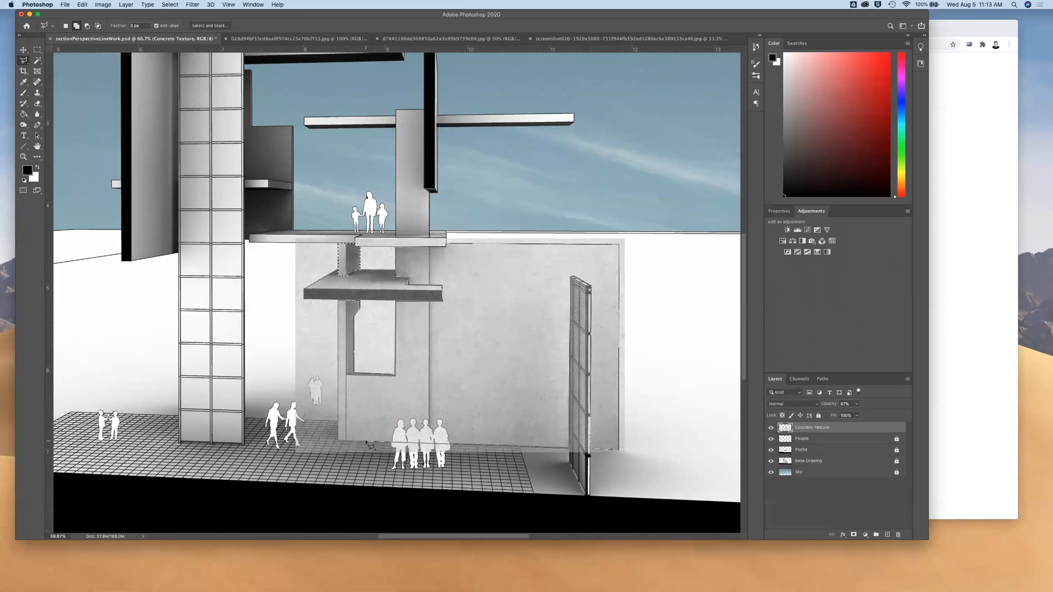
pyautogui.click(339, 442)
pyautogui.click(339, 300)
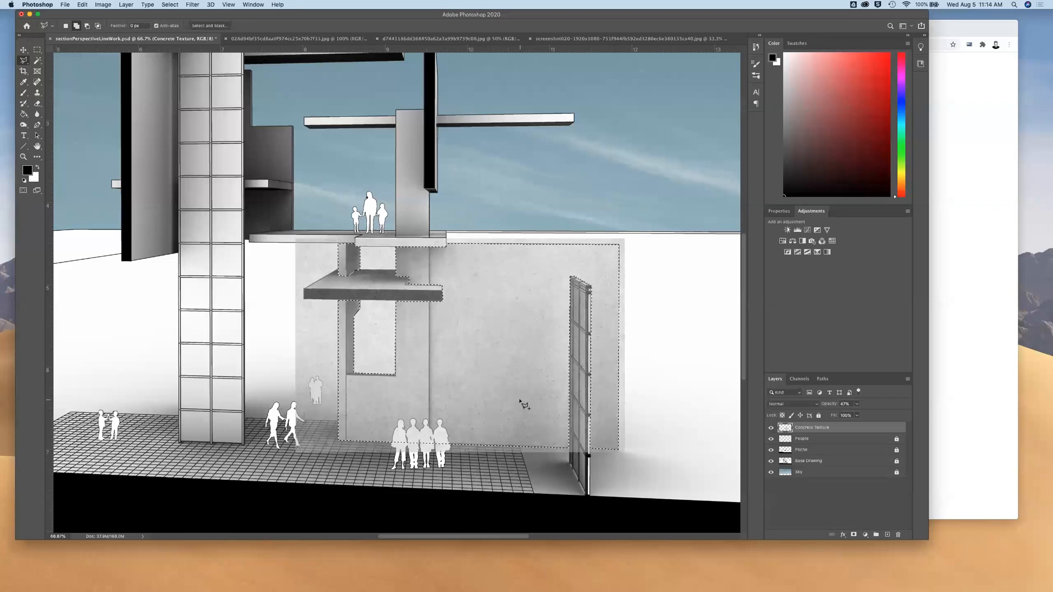
# Invert the selection, delete the concrete texture outside the wall face, and clear the selection
pyautogui.press('super+minus')
pyautogui.press('super+minus')
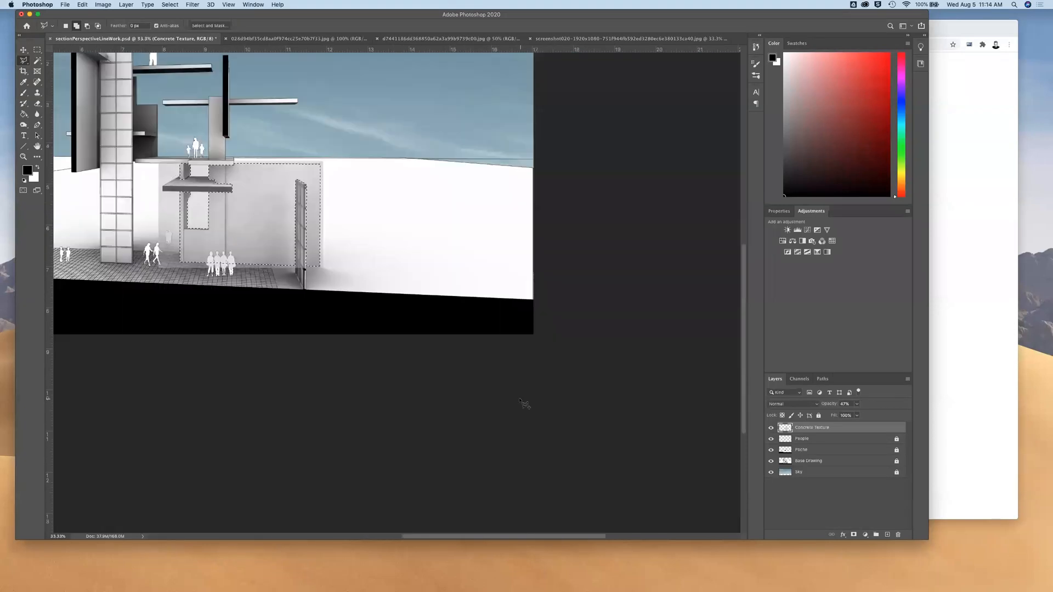
pyautogui.press('super+0')
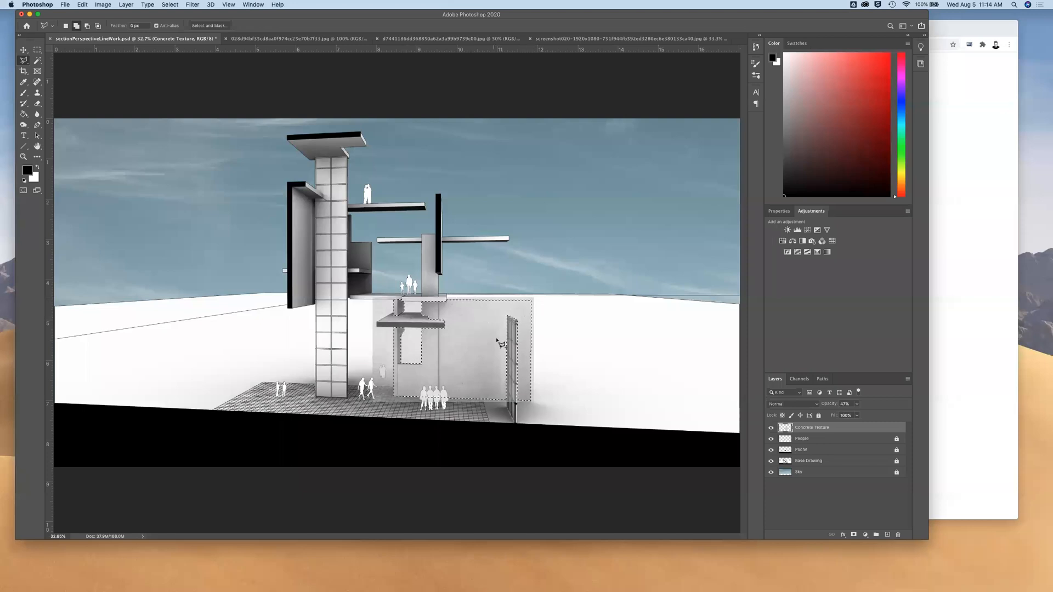
pyautogui.click(170, 4)
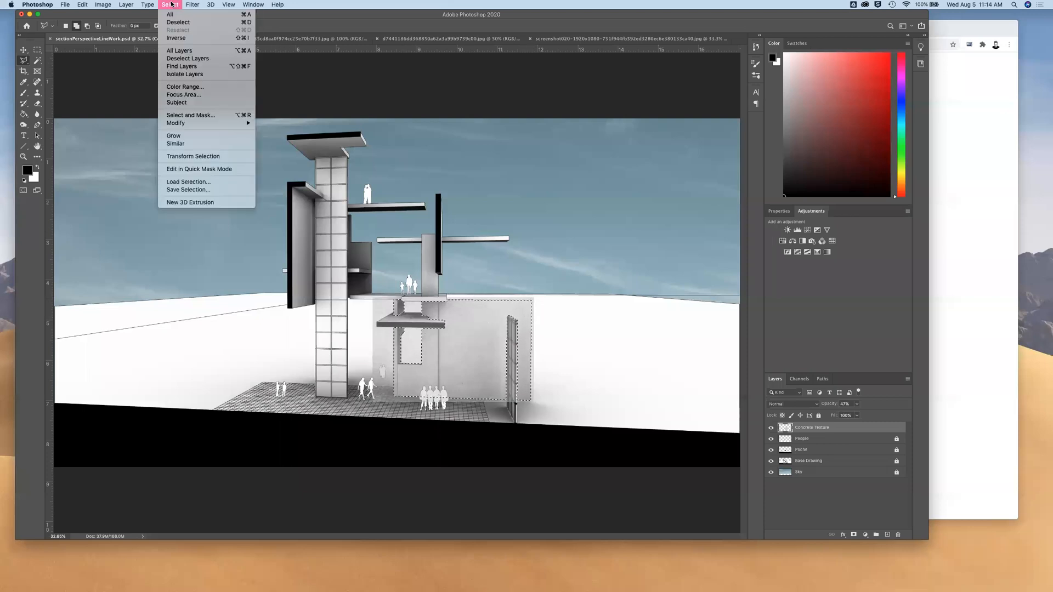
pyautogui.click(193, 39)
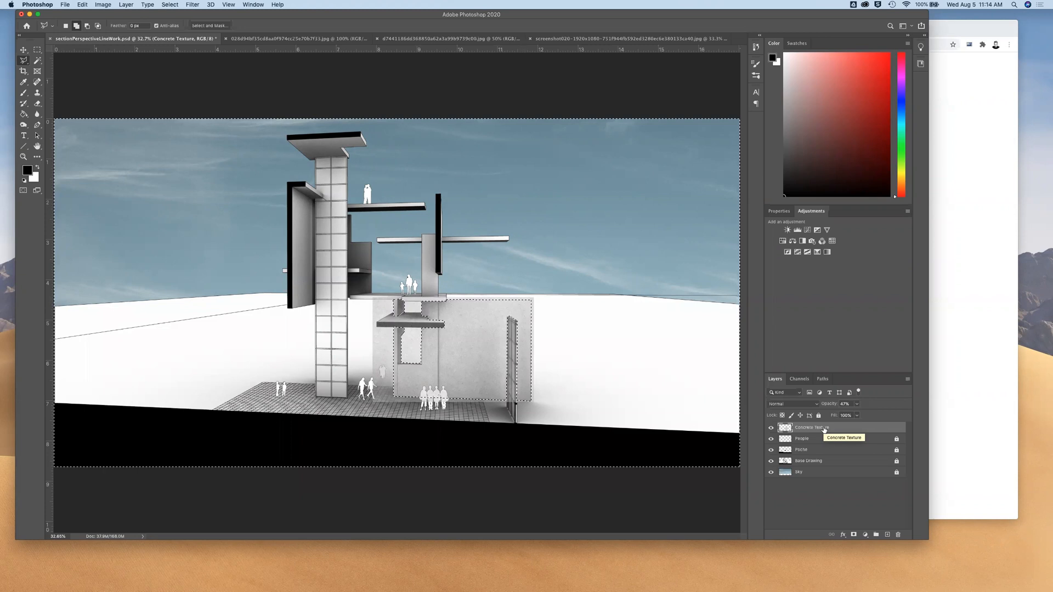
pyautogui.press('Delete')
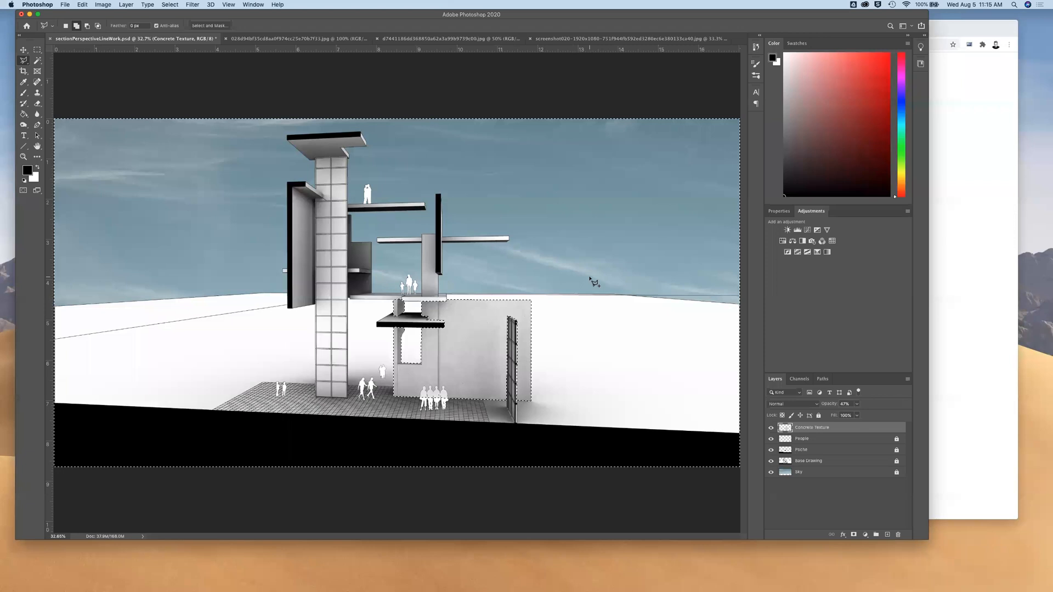
pyautogui.click(37, 49)
pyautogui.click(110, 147)
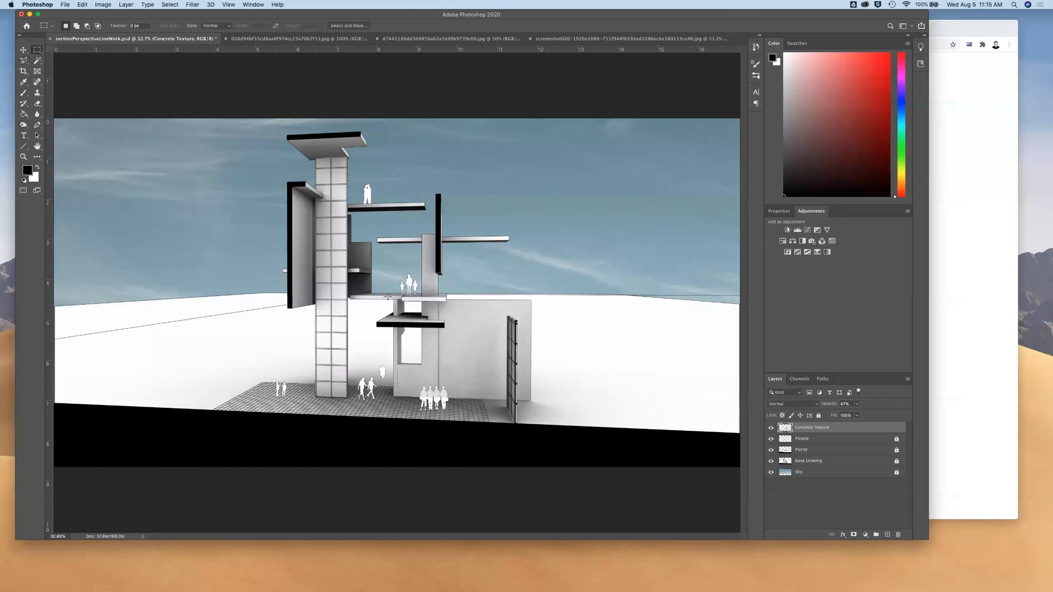
# Set the Concrete Texture layer to 100% opacity with the Multiply blend mode
pyautogui.click(857, 404)
pyautogui.moveTo(857, 414); pyautogui.dragTo(893, 418)
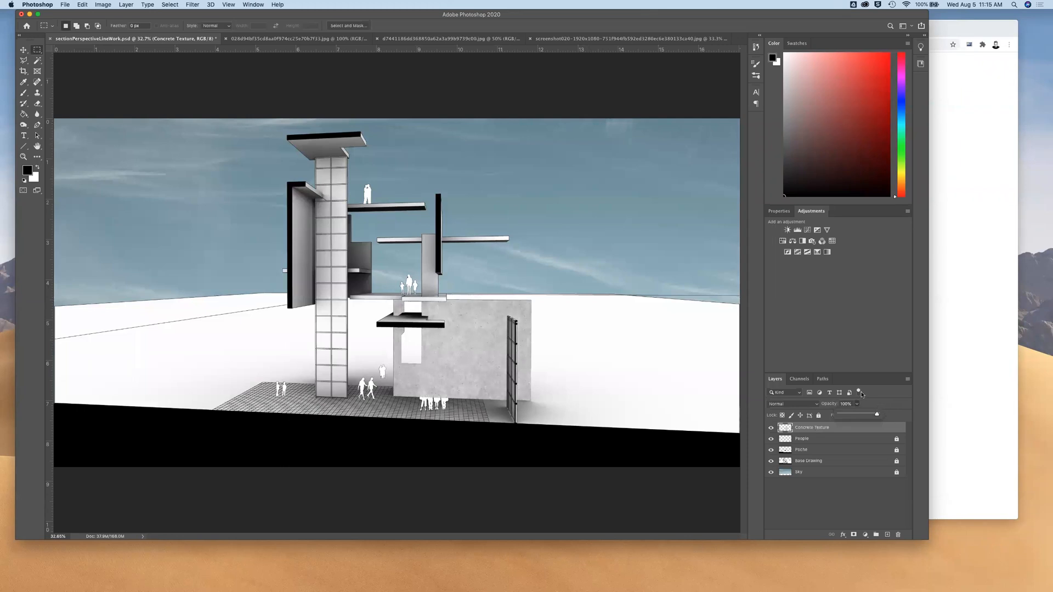
pyautogui.click(895, 410)
pyautogui.click(817, 407)
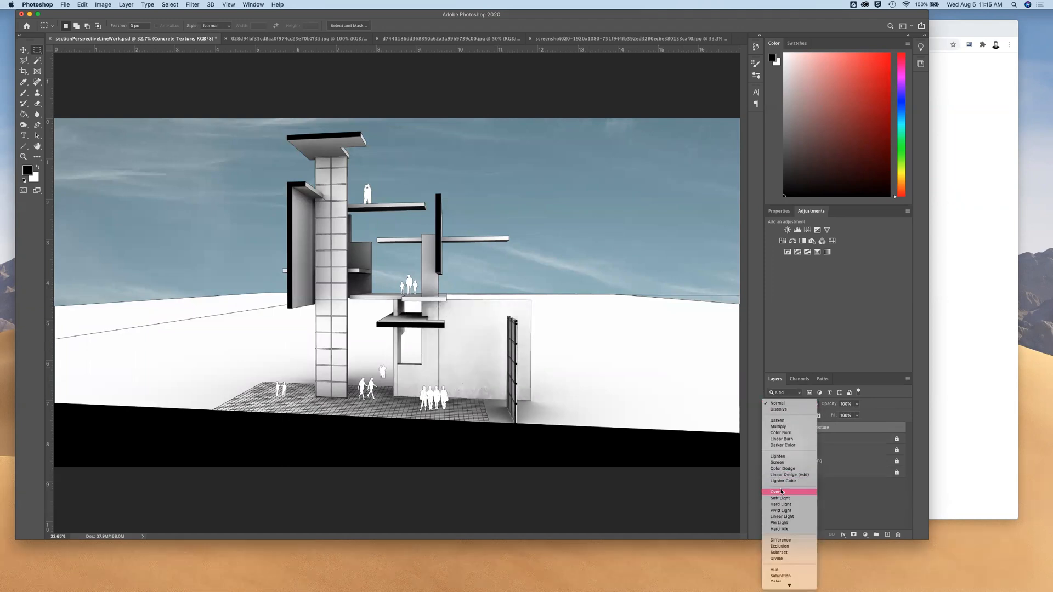
pyautogui.click(782, 427)
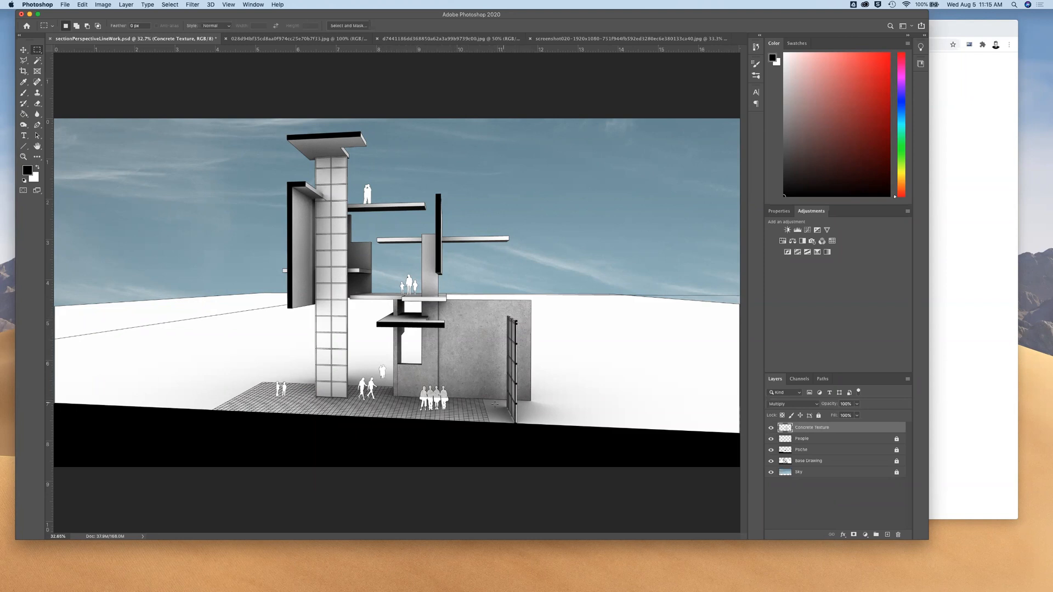
# Look through the other blend modes for the Concrete Texture layer and keep Multiply
pyautogui.click(818, 405)
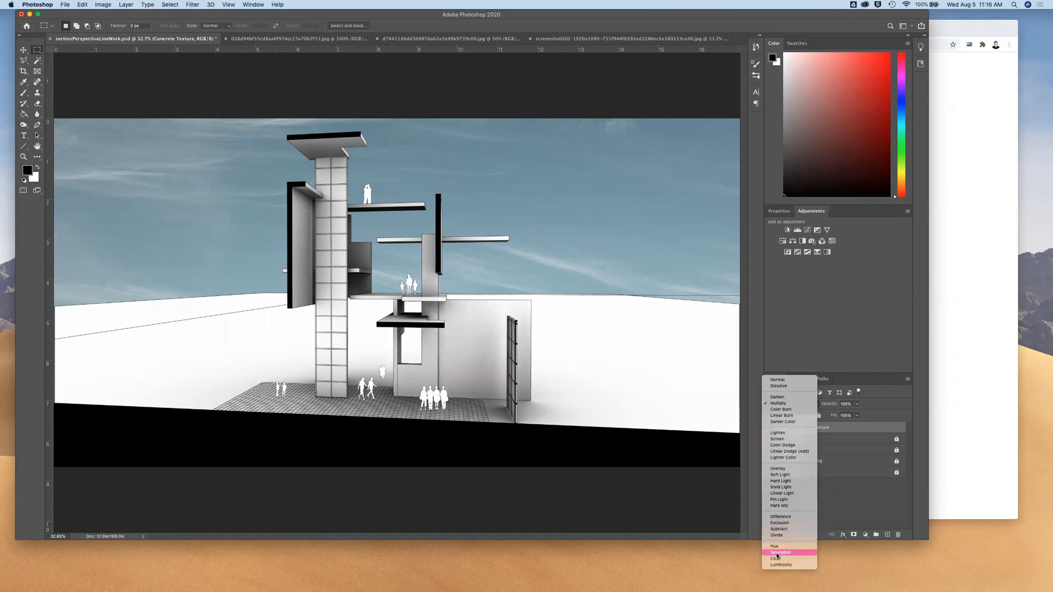
pyautogui.click(788, 404)
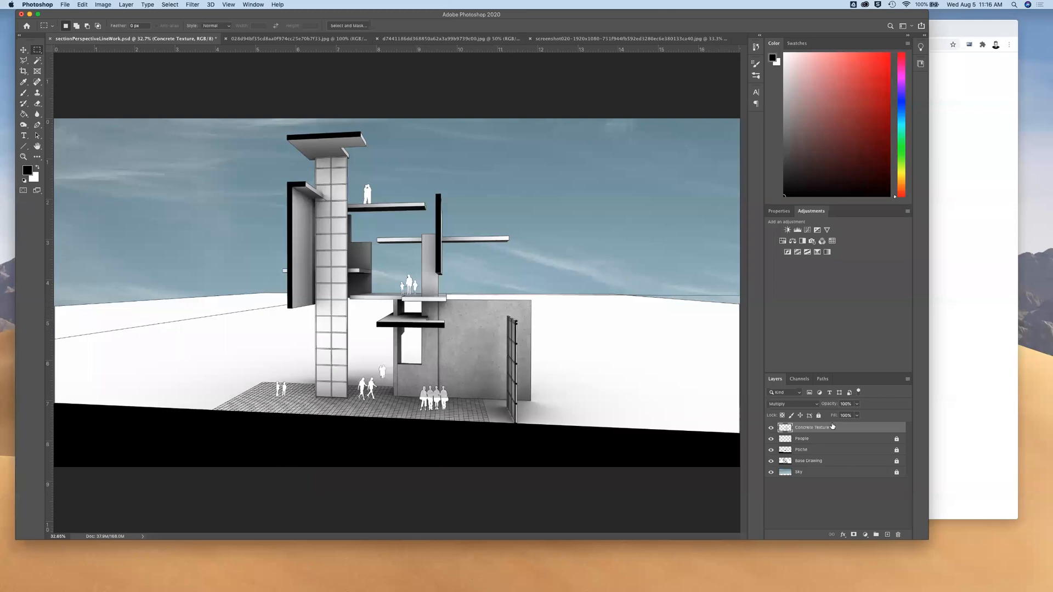
pyautogui.click(817, 405)
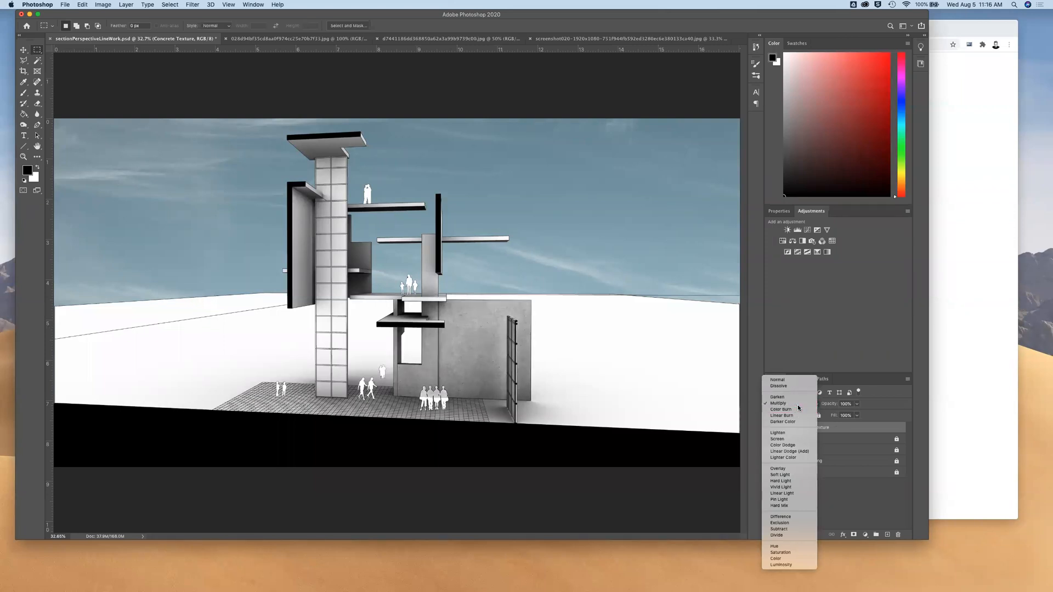
pyautogui.click(798, 406)
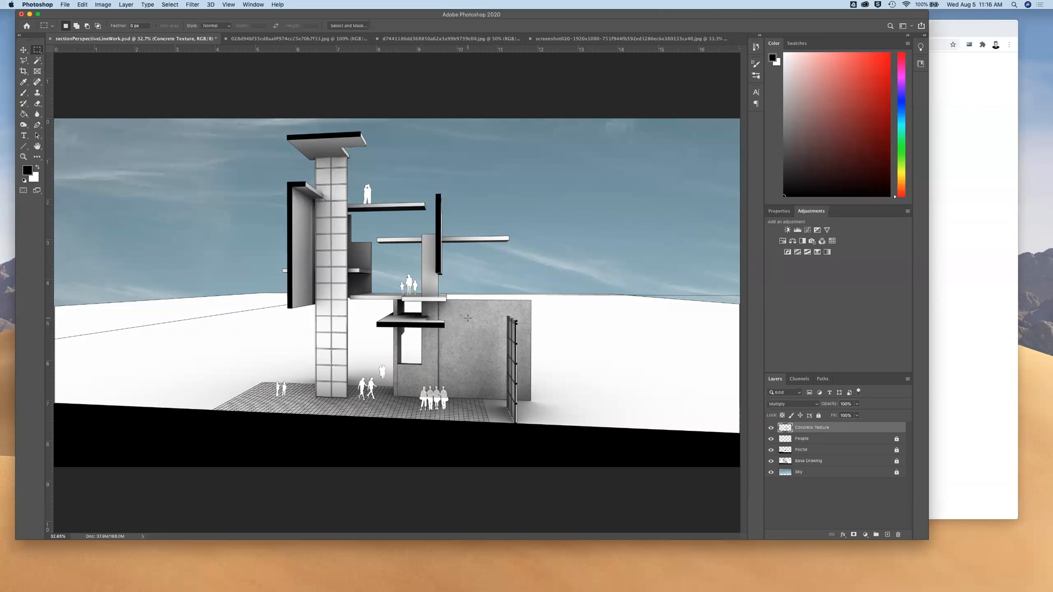
# Copy the concrete image into the section-perspective drawing as a new layer and lower its opacity to about 49%
pyautogui.press('super+plus')
pyautogui.press('super+plus')
pyautogui.press('super+plus')
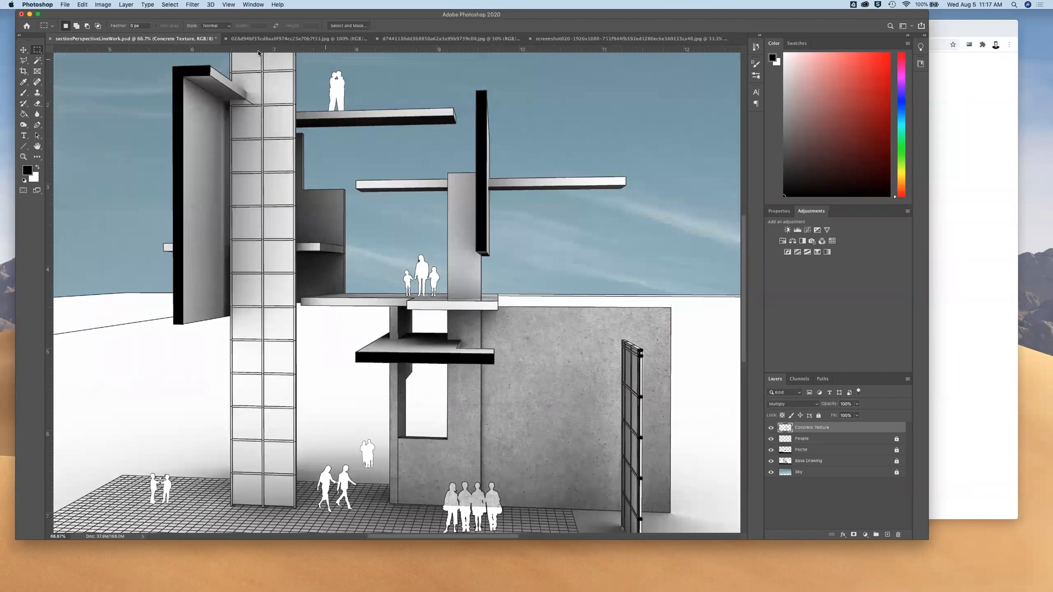
pyautogui.click(259, 38)
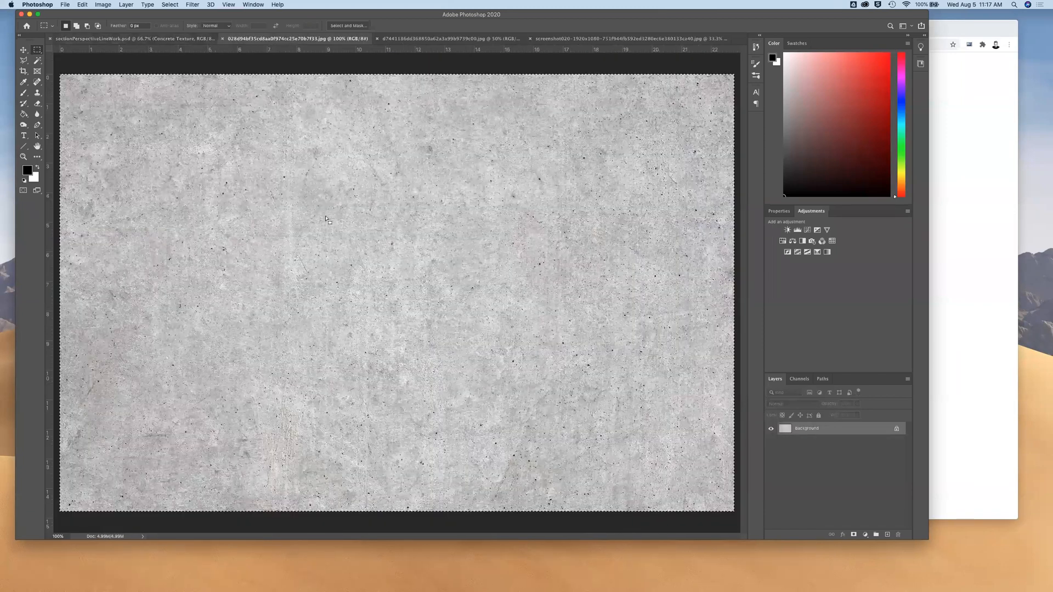
pyautogui.moveTo(326, 219); pyautogui.dragTo(528, 303)
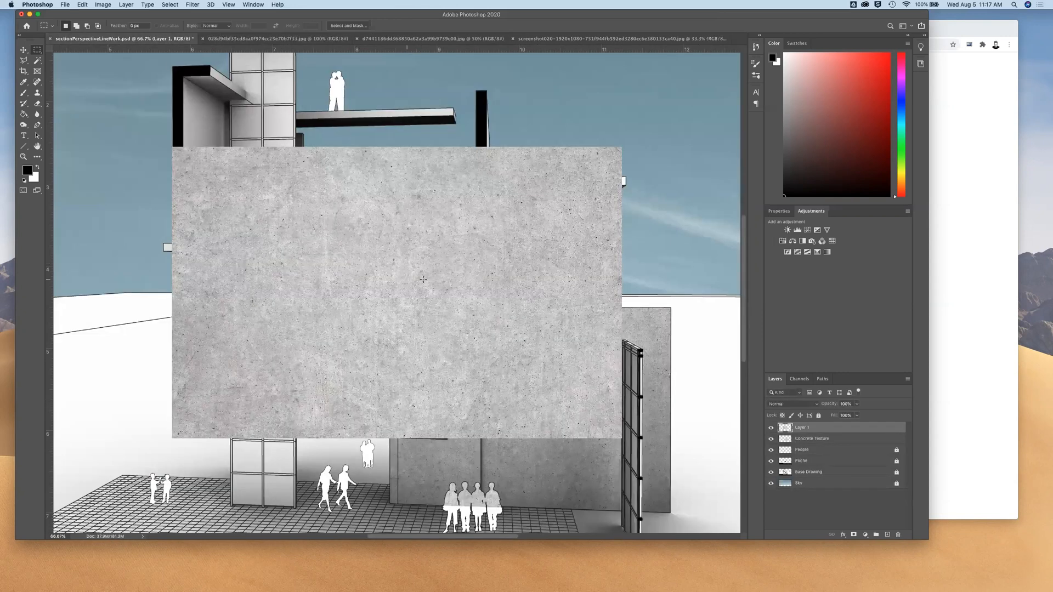
pyautogui.click(856, 404)
pyautogui.moveTo(852, 417); pyautogui.dragTo(838, 415)
# Scale the new concrete layer to about 63% and position it over the upper wall beside the family group
pyautogui.press('super+t')
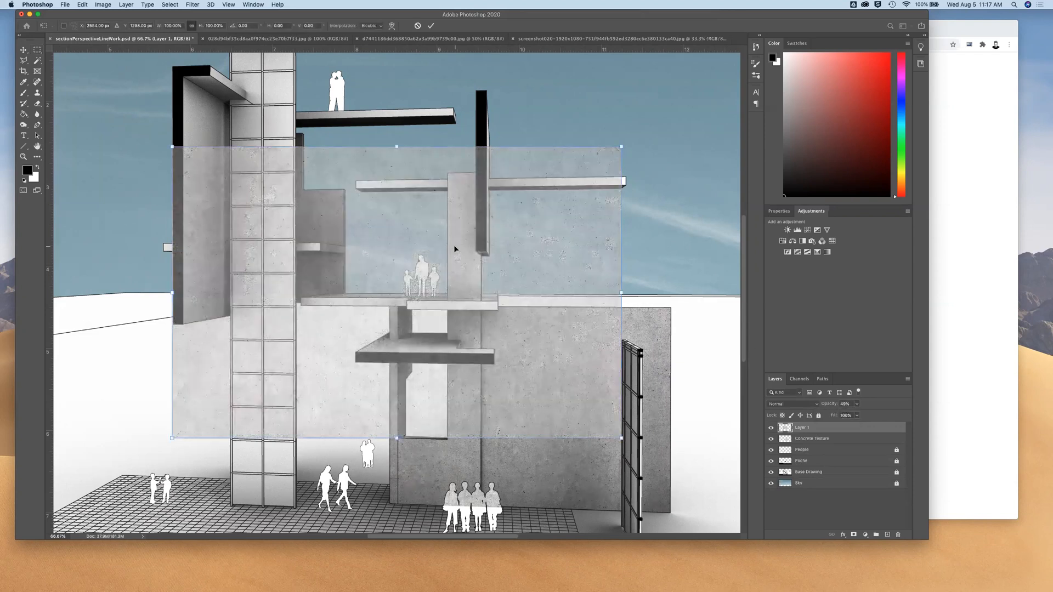
pyautogui.moveTo(170, 438); pyautogui.dragTo(368, 383)
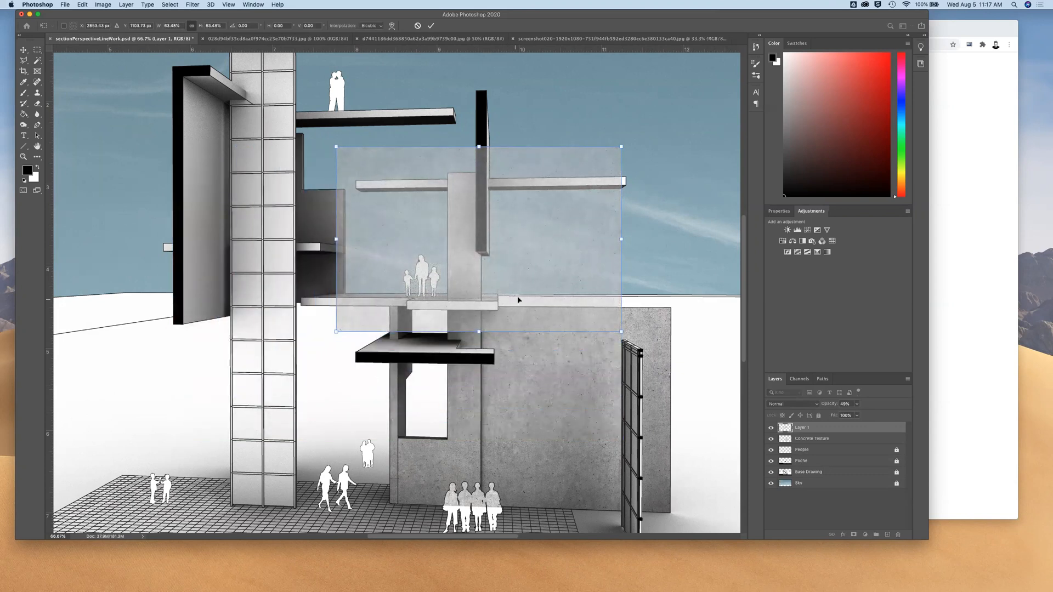
pyautogui.moveTo(556, 284); pyautogui.dragTo(607, 249)
pyautogui.press('Return')
# Select the upper wall face with the Polygonal Lasso, following its edges and leaving out the black vertical section piece
pyautogui.press('super+1')
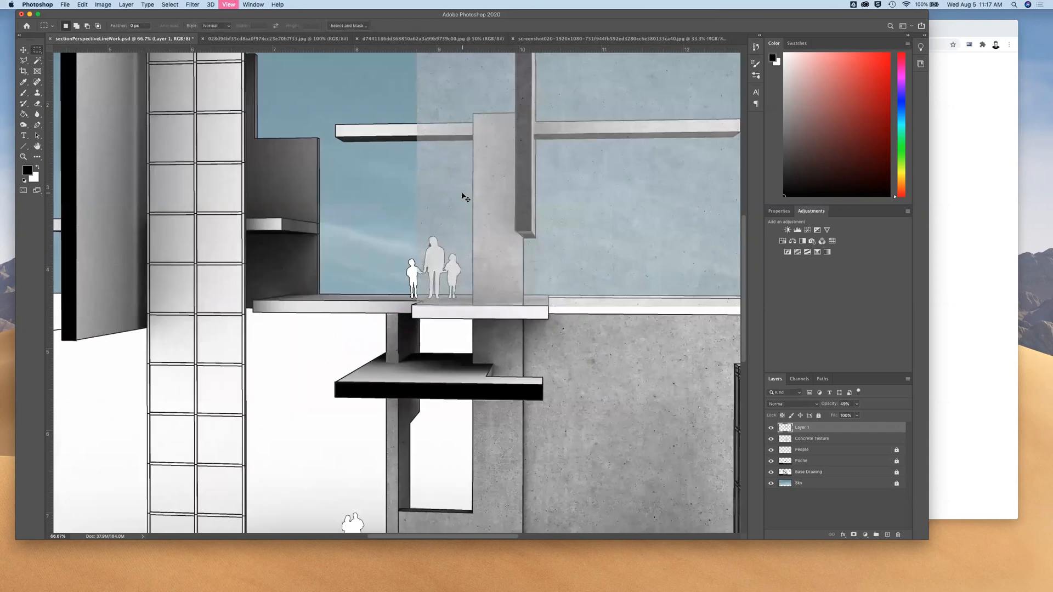
pyautogui.hscroll(3, 462, 193)
pyautogui.scroll(2, 462, 193)
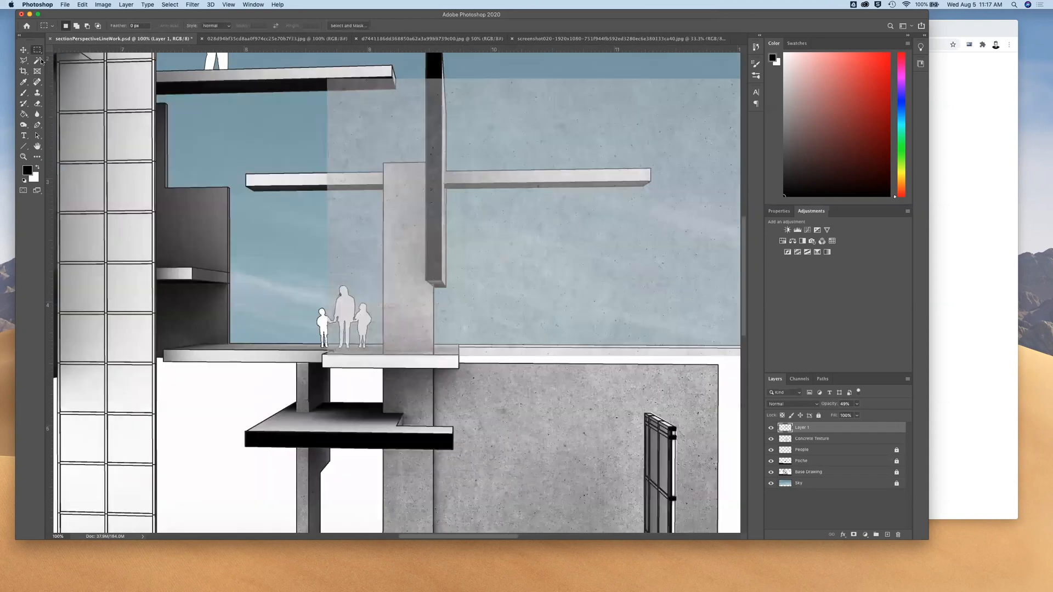
pyautogui.click(24, 61)
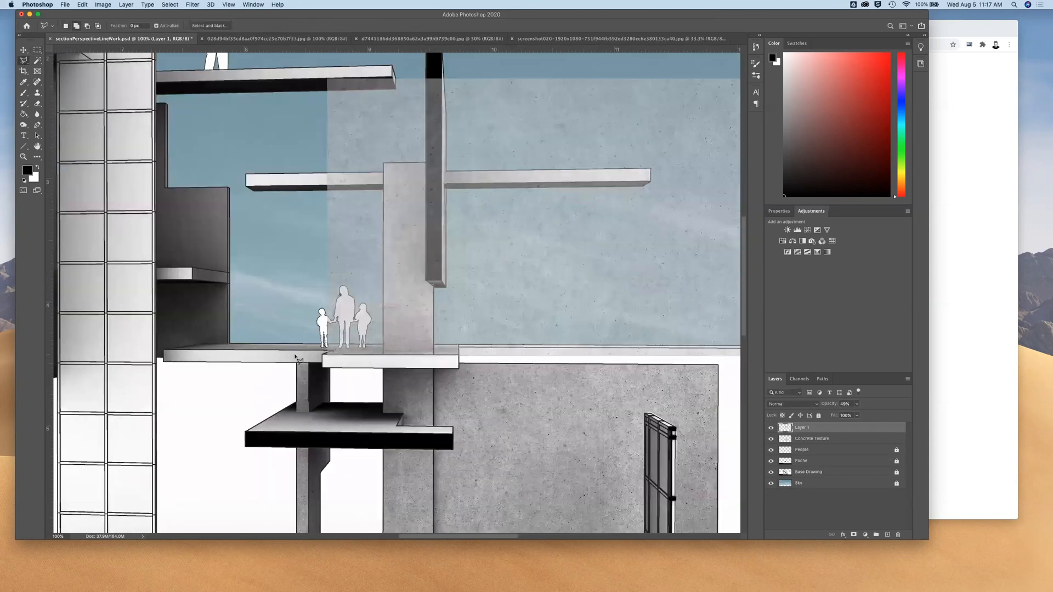
pyautogui.click(385, 352)
pyautogui.click(434, 354)
pyautogui.click(425, 281)
pyautogui.click(425, 163)
pyautogui.click(383, 163)
pyautogui.click(383, 351)
# Invert the selection, delete the concrete texture outside the upper wall face, and clear the selection
pyautogui.press('super+minus')
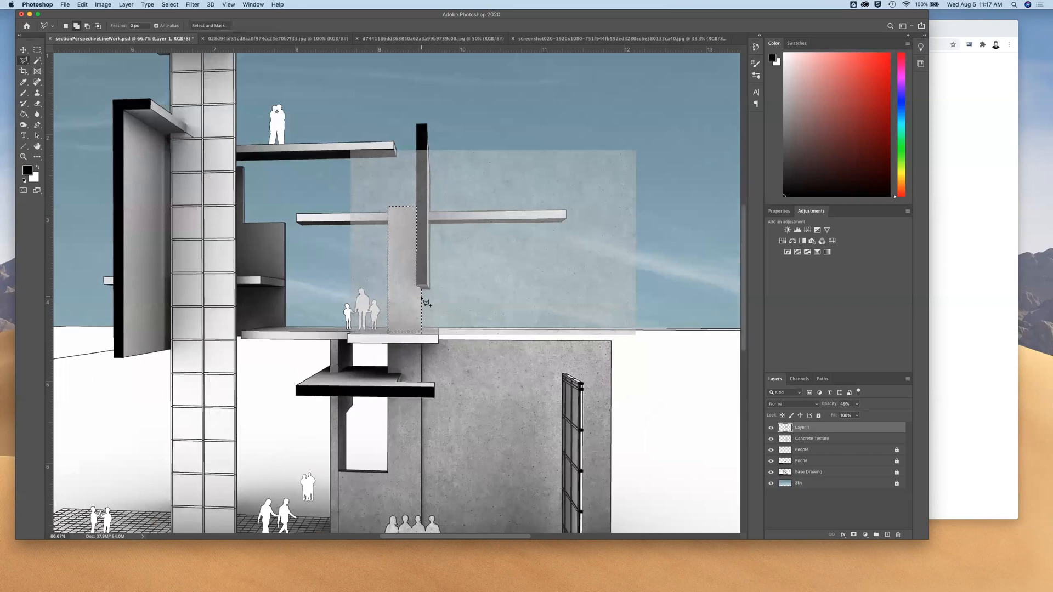
pyautogui.press('super+minus')
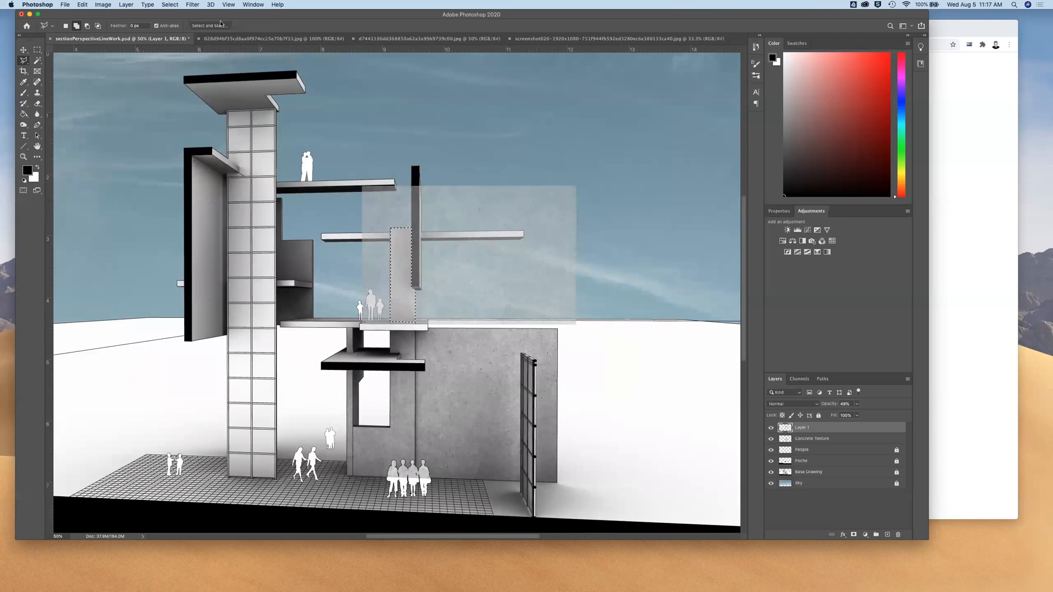
pyautogui.click(170, 5)
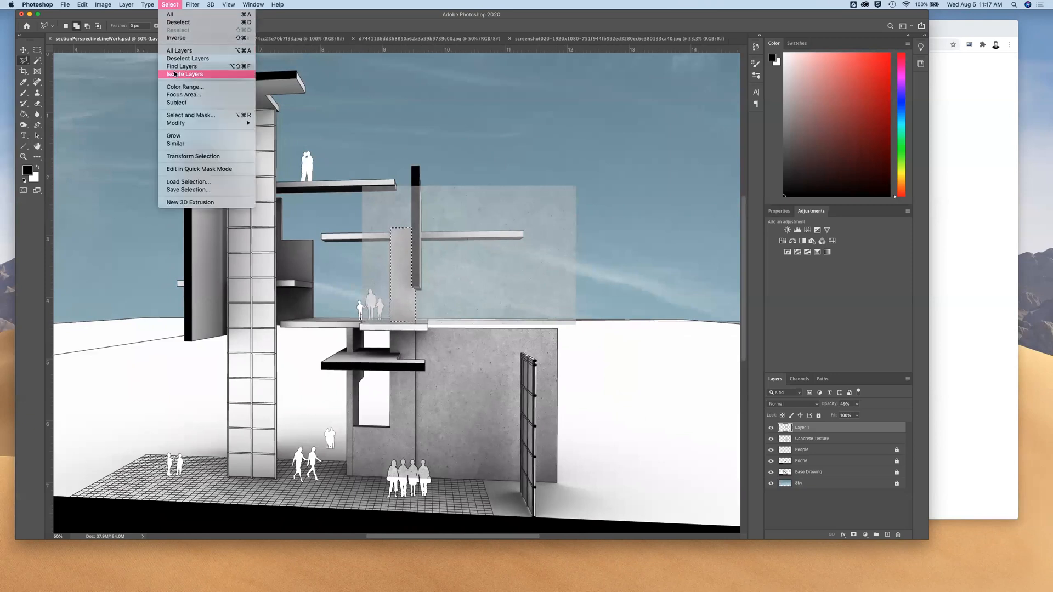
pyautogui.click(187, 39)
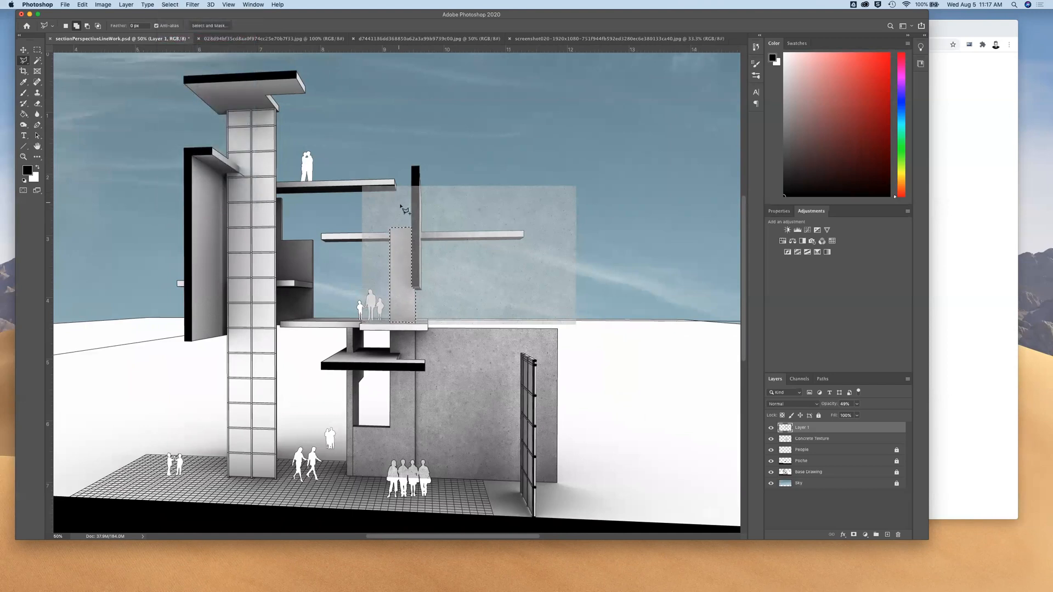
pyautogui.press('super+minus')
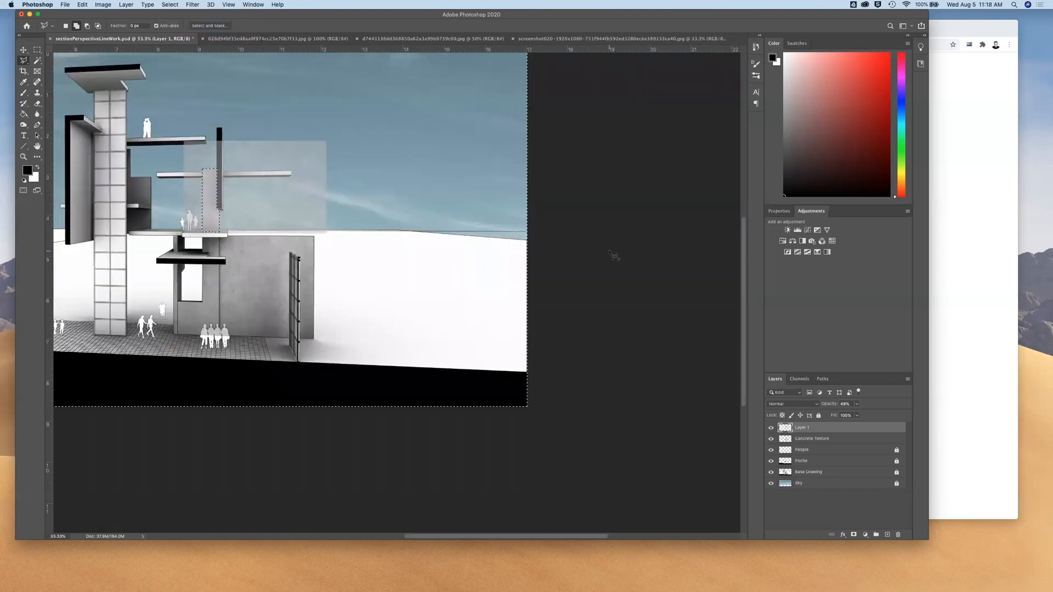
pyautogui.hscroll(-5, 468, 395)
pyautogui.scroll(2, 468, 395)
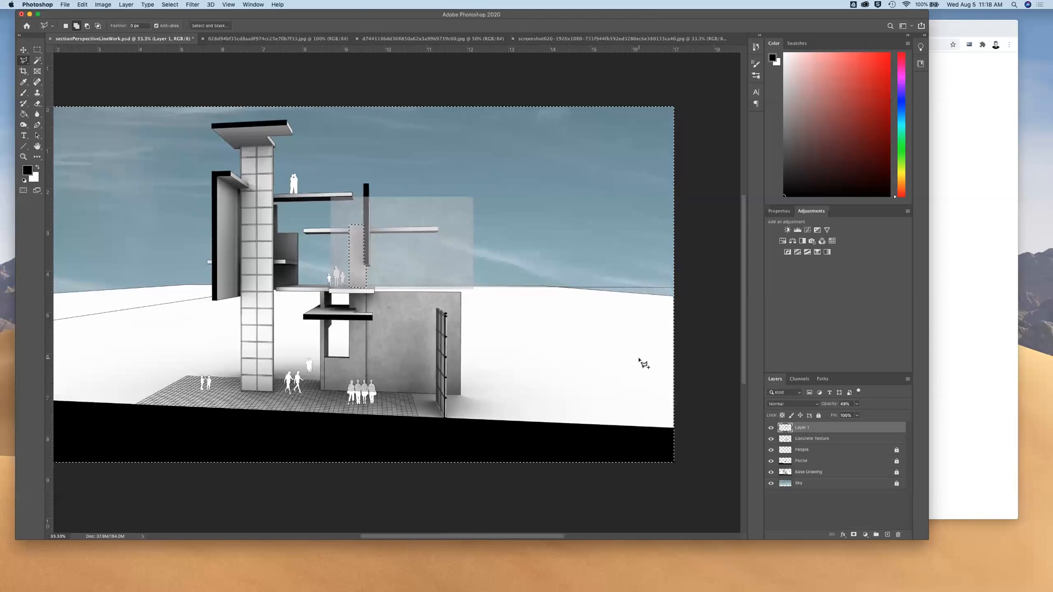
pyautogui.press('Delete')
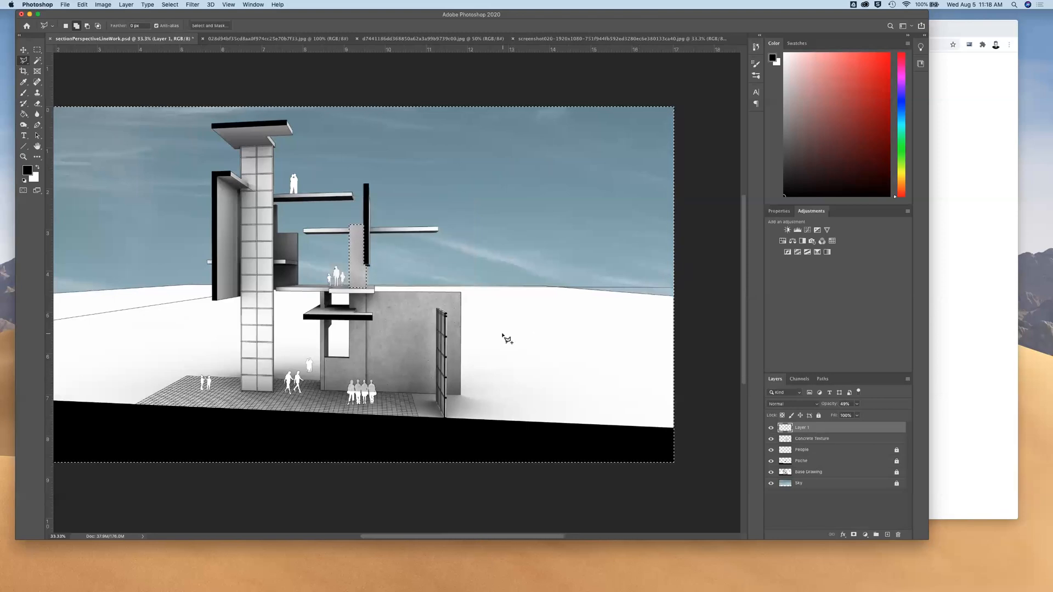
pyautogui.press('m')
pyautogui.press('super+d')
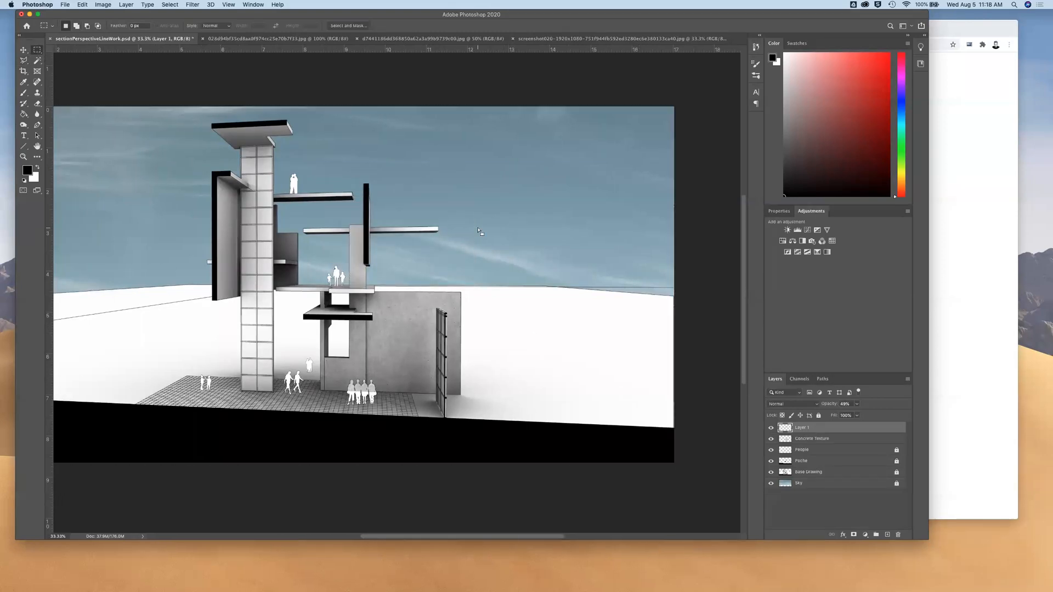
# Set Layer 1 to 100% opacity with the Multiply blend mode
pyautogui.moveTo(857, 404); pyautogui.dragTo(889, 416)
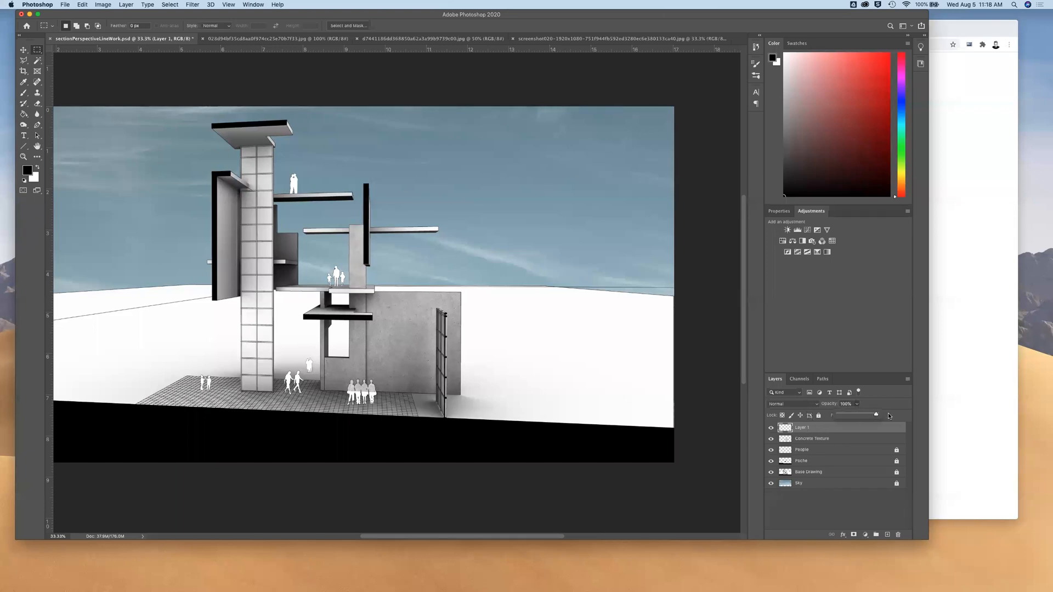
pyautogui.click(815, 407)
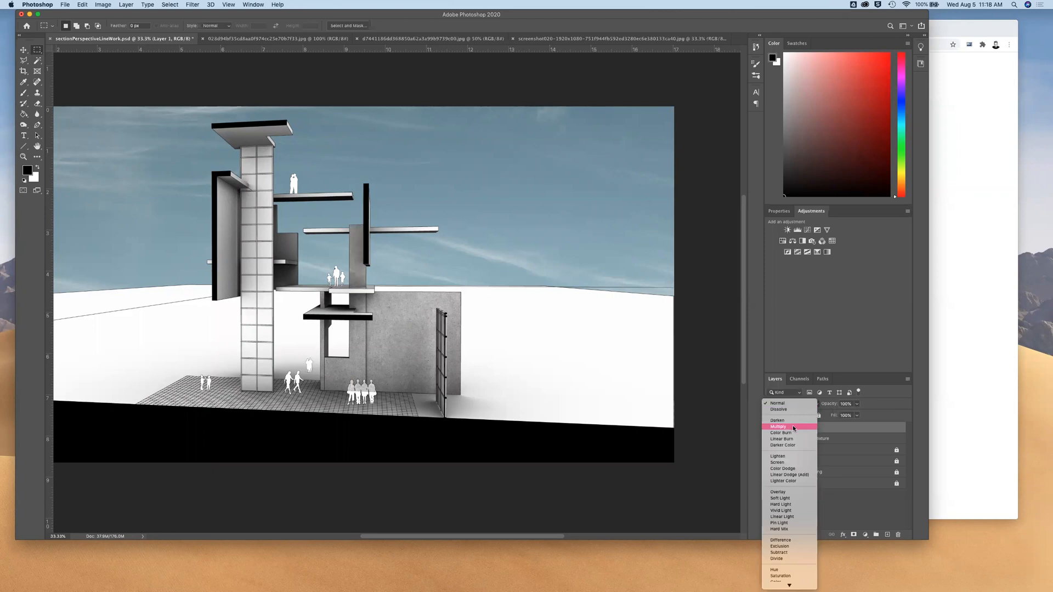
pyautogui.press('Escape')
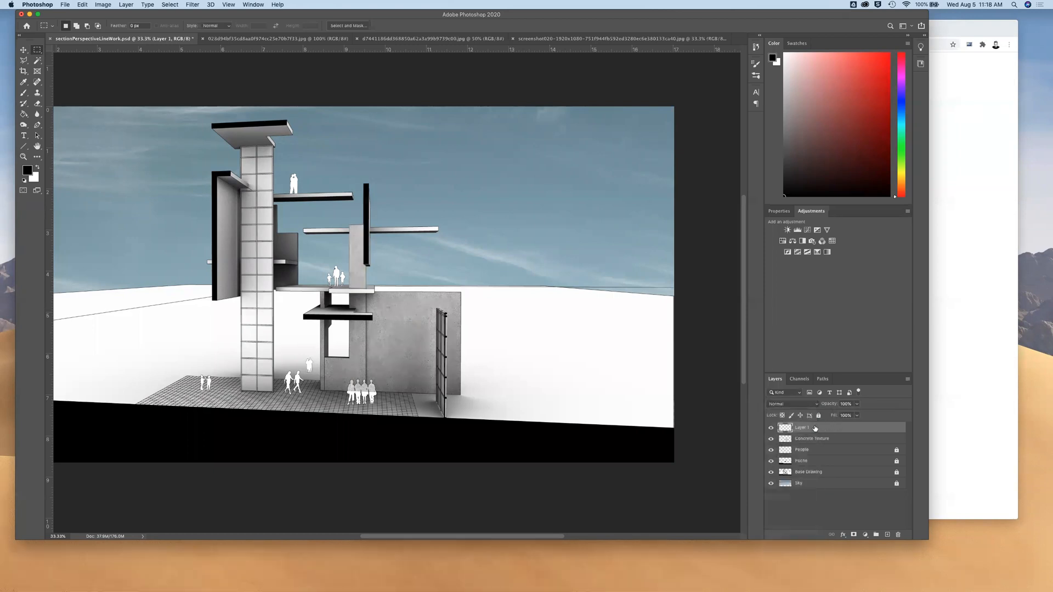
pyautogui.click(817, 405)
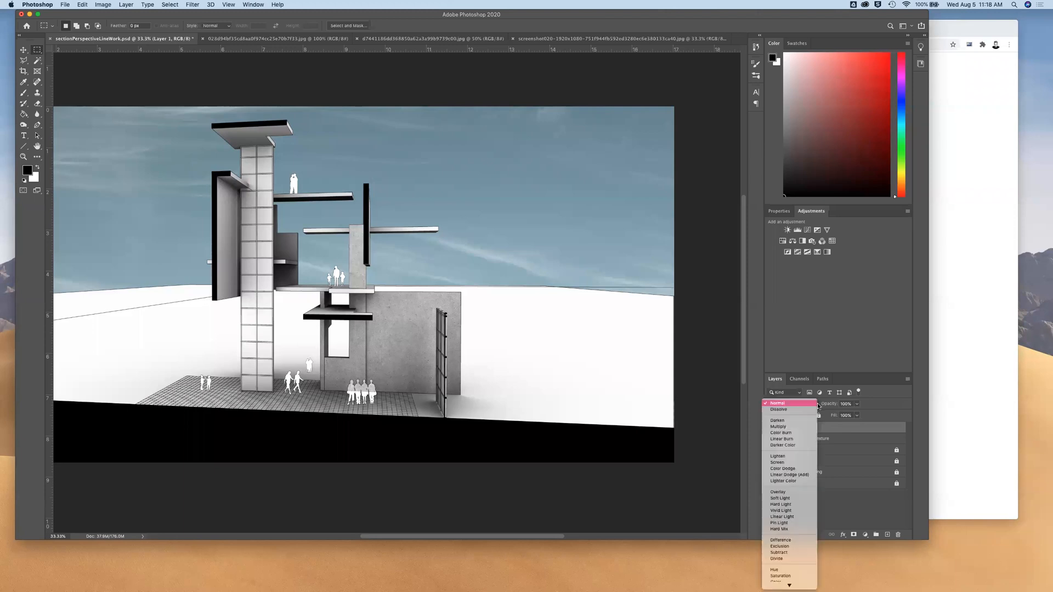
pyautogui.click(785, 426)
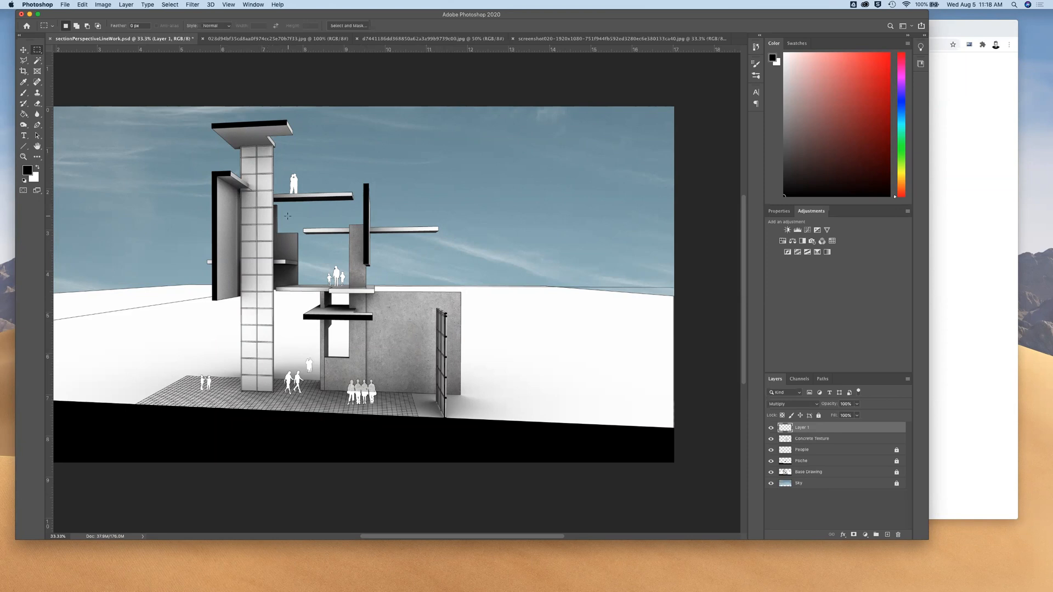
# Compare the upper wall with and without Layer 1's concrete texture by toggling the layer's visibility
pyautogui.press('super+plus')
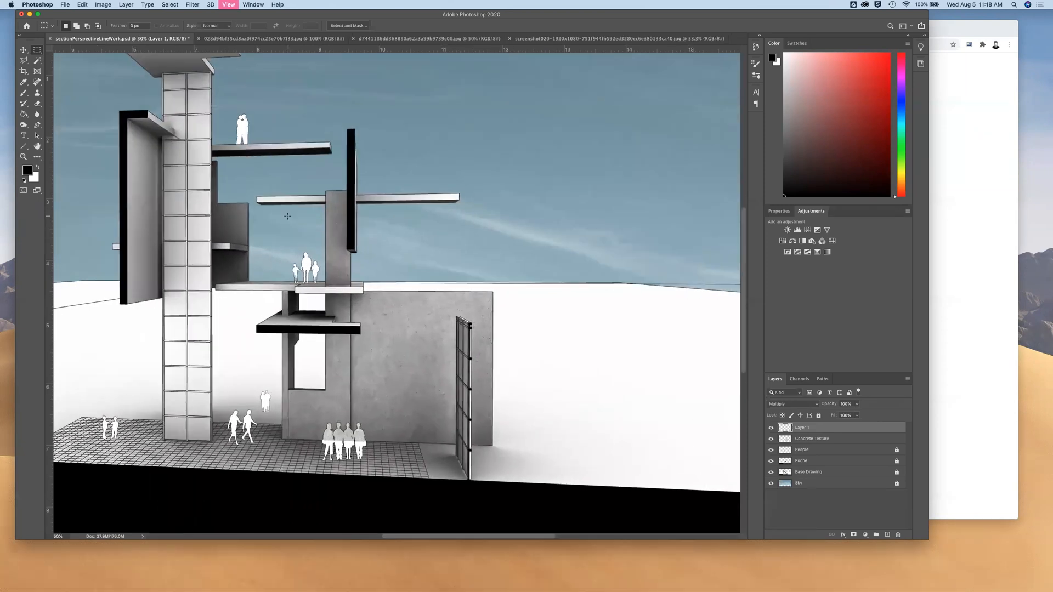
pyautogui.hscroll(-3, 287, 216)
pyautogui.hscroll(-3, 287, 216)
pyautogui.scroll(1, 287, 216)
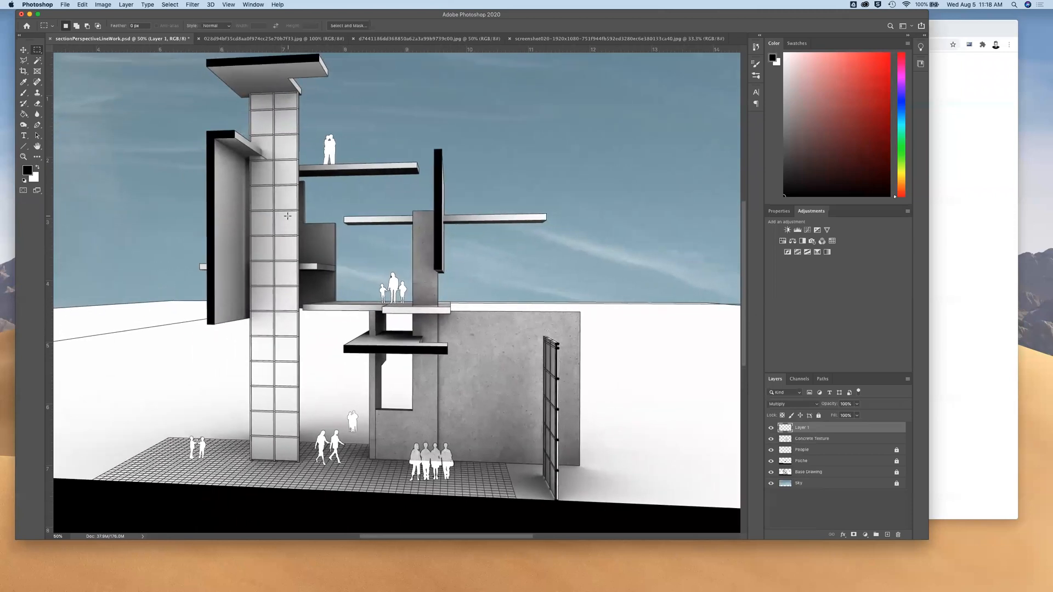
pyautogui.hscroll(-2, 287, 216)
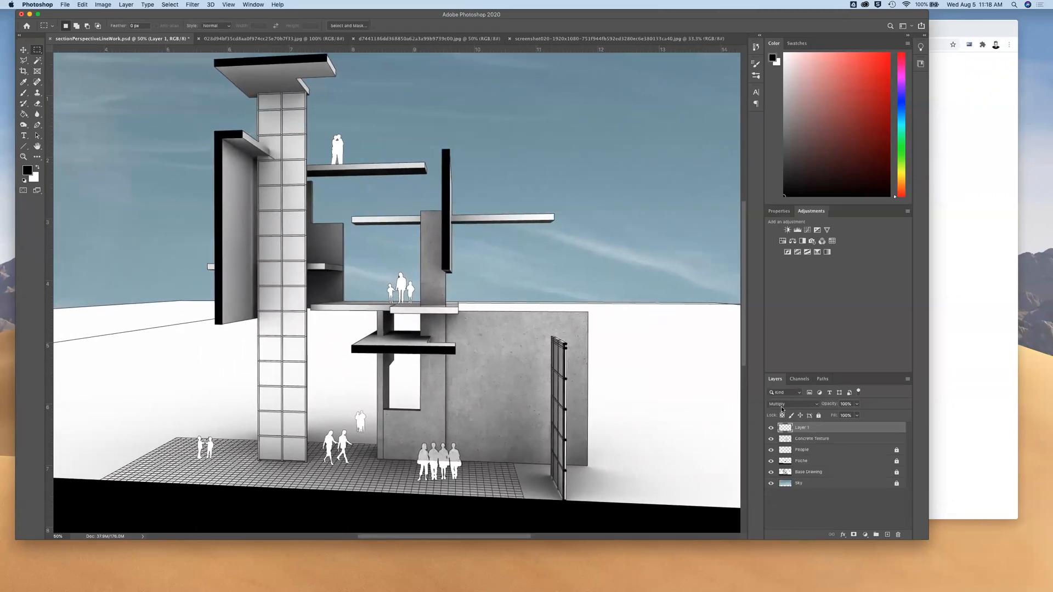
pyautogui.click(772, 428)
pyautogui.click(772, 427)
pyautogui.click(772, 428)
pyautogui.click(772, 428)
# Move the Concrete Texture layer above Layer 1 and merge the two layers
pyautogui.doubleClick(812, 439)
pyautogui.press('Return')
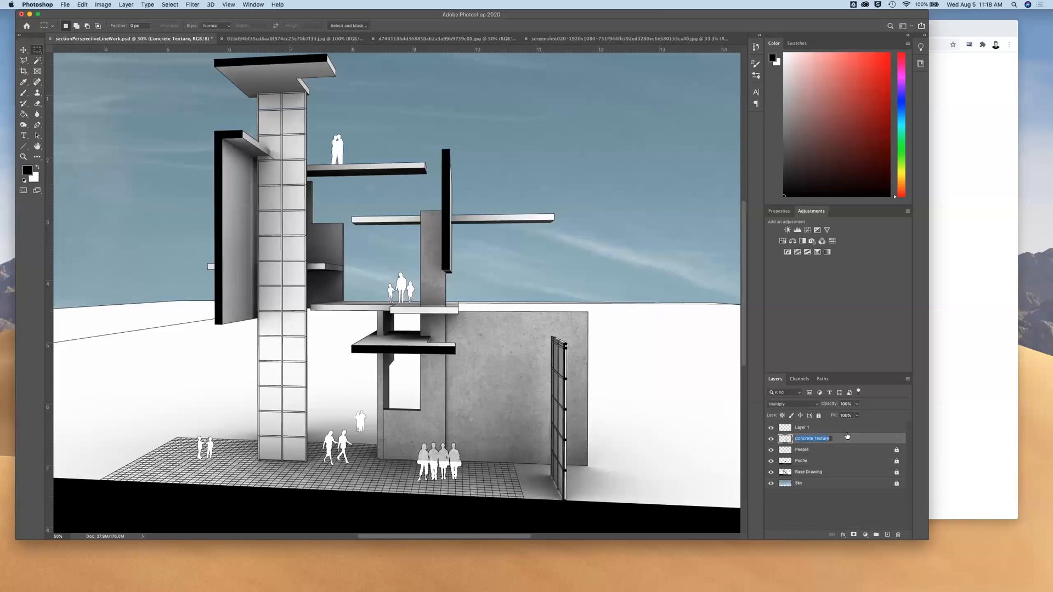
pyautogui.moveTo(843, 441); pyautogui.dragTo(840, 426)
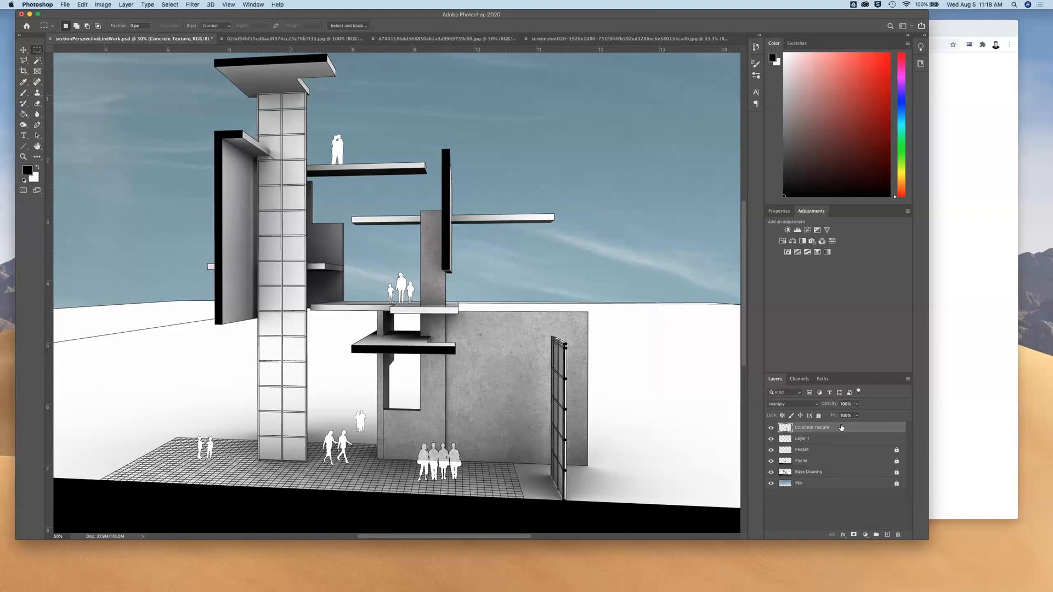
pyautogui.click(812, 437)
pyautogui.click(817, 431)
pyautogui.keyDown('shift'); pyautogui.click(817, 442); pyautogui.keyUp('shift')
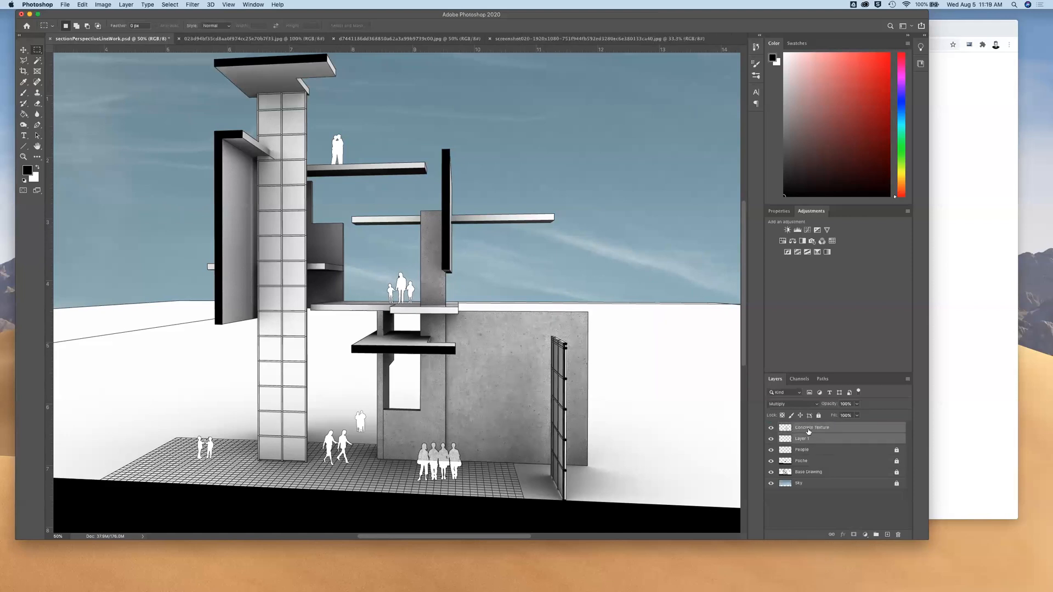
pyautogui.rightClick(816, 440)
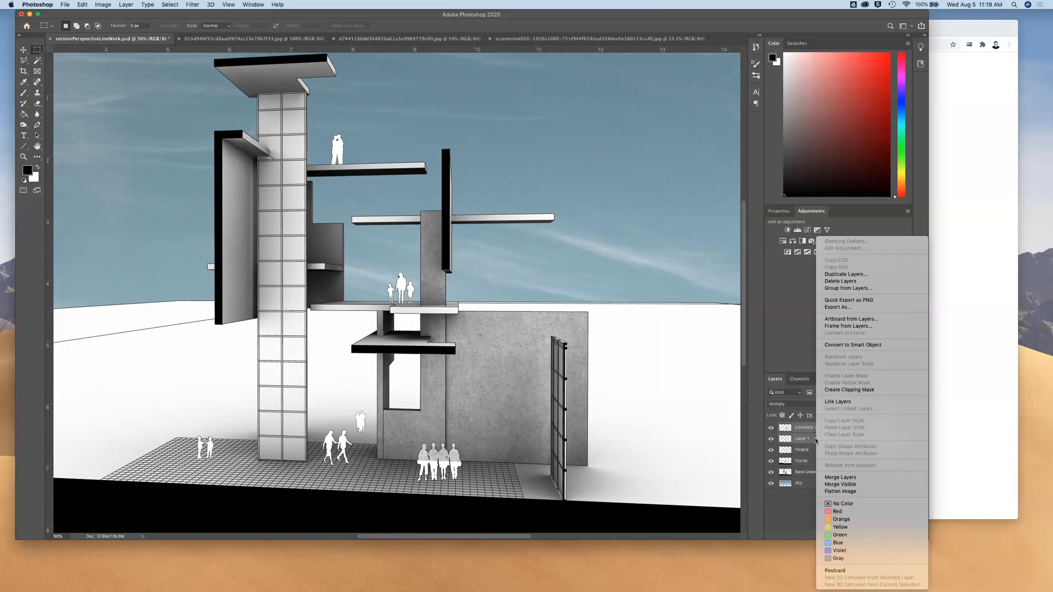
pyautogui.click(852, 479)
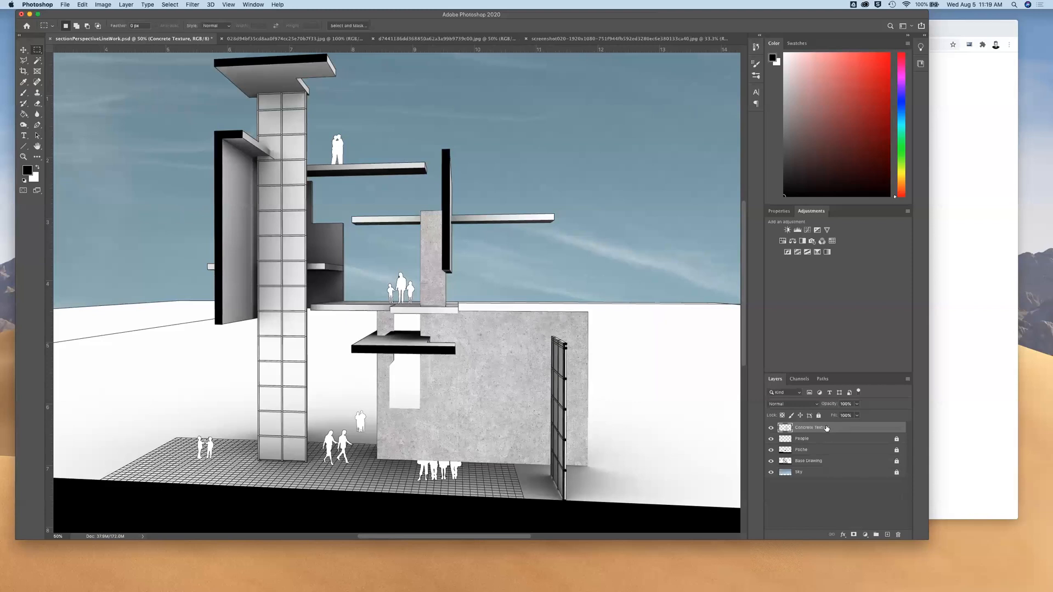
# Compare the drawing with and without the merged Concrete Texture layer and set its blend mode to Multiply
pyautogui.click(771, 428)
pyautogui.click(771, 428)
pyautogui.click(771, 428)
pyautogui.click(771, 428)
pyautogui.click(817, 407)
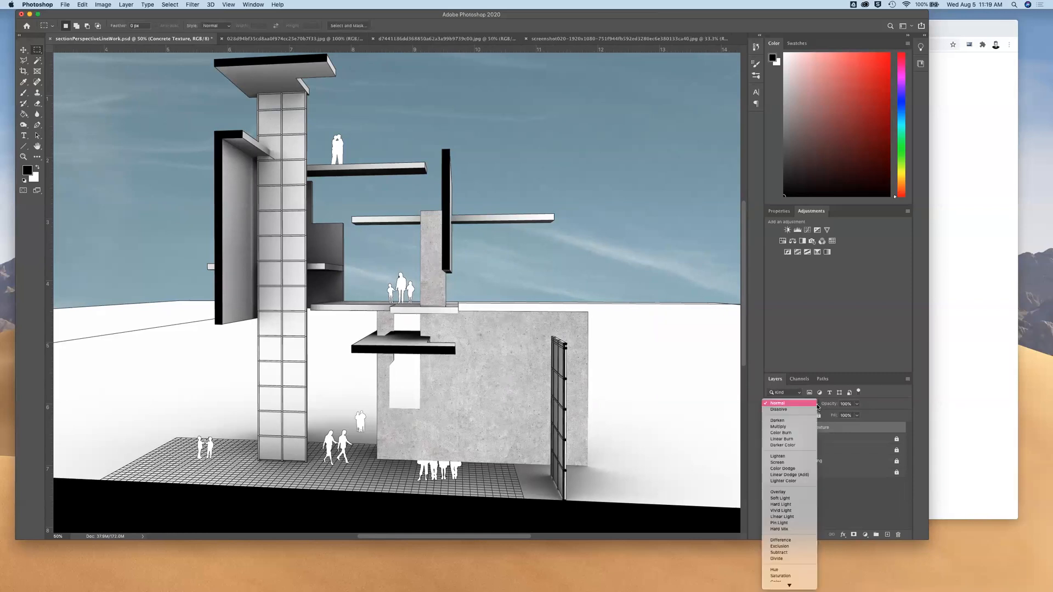
pyautogui.click(796, 428)
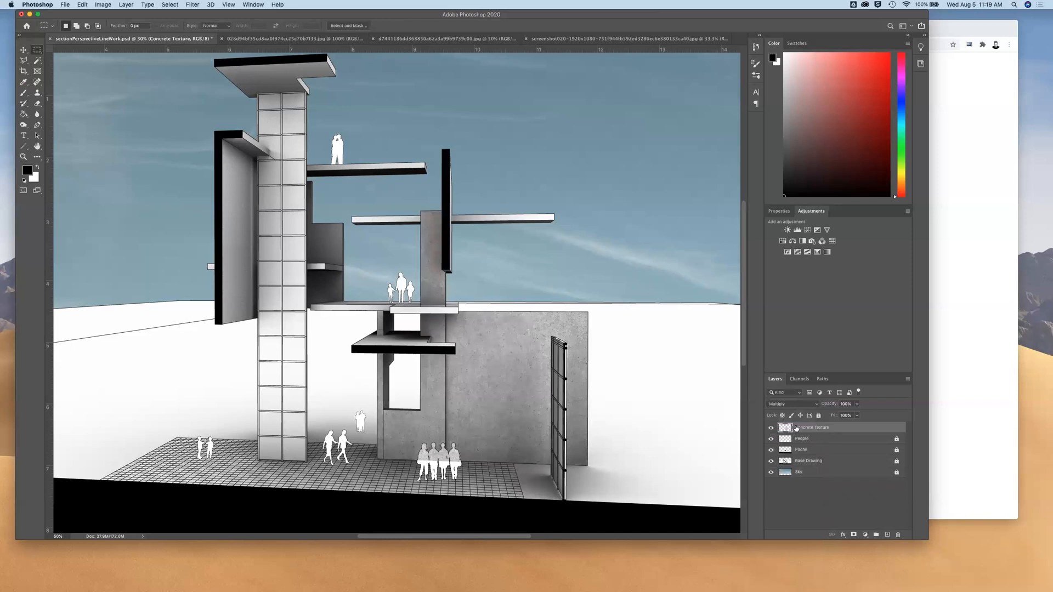
# Reorder the layers so Concrete Texture sits below both People and Poche, and save the drawing
pyautogui.click(771, 439)
pyautogui.click(771, 439)
pyautogui.moveTo(802, 431); pyautogui.dragTo(801, 444)
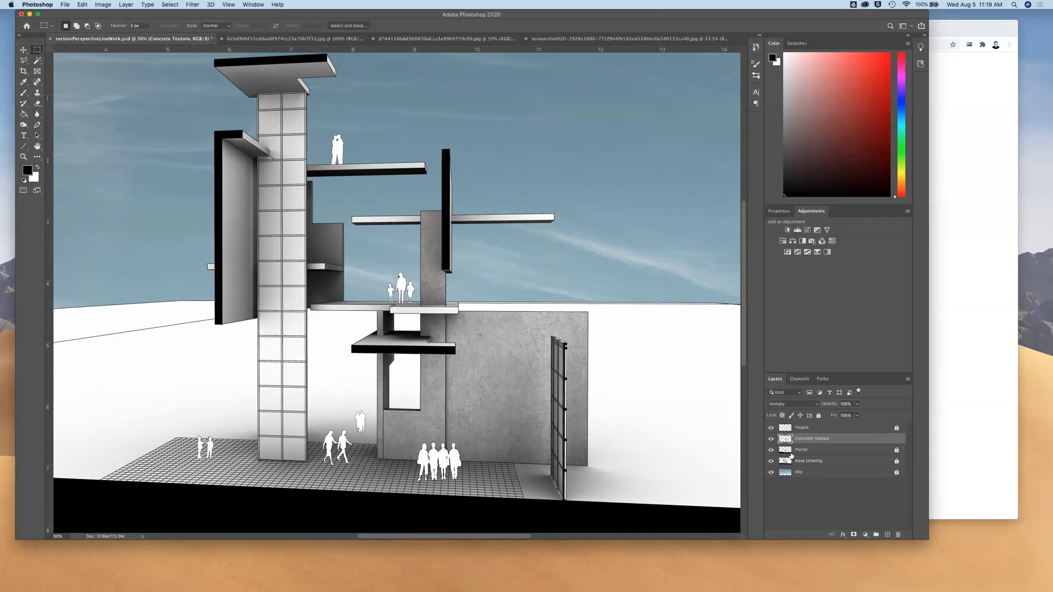
pyautogui.click(802, 450)
pyautogui.moveTo(806, 452); pyautogui.dragTo(805, 433)
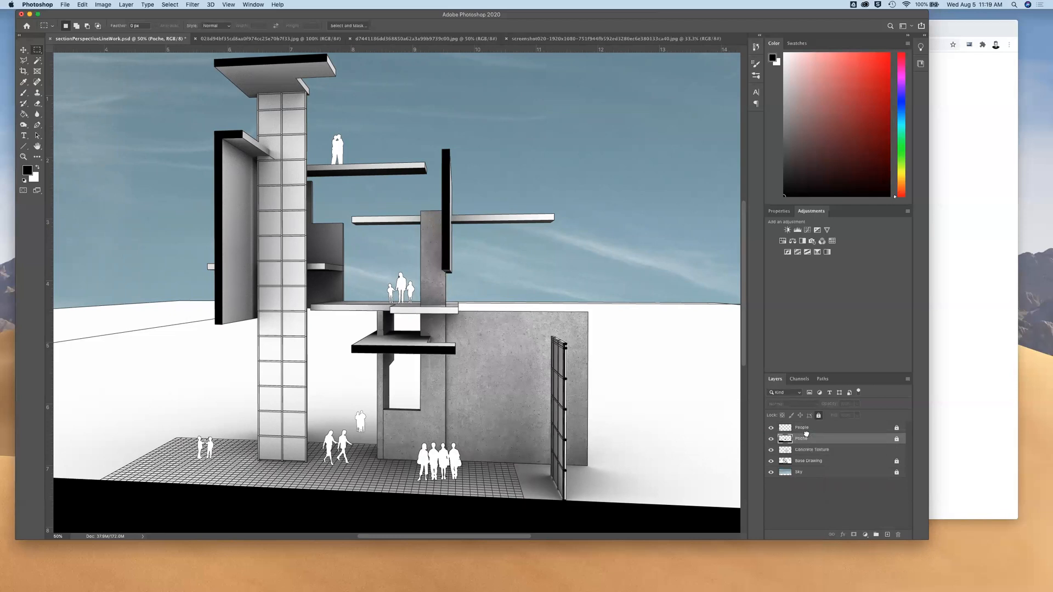
pyautogui.click(805, 462)
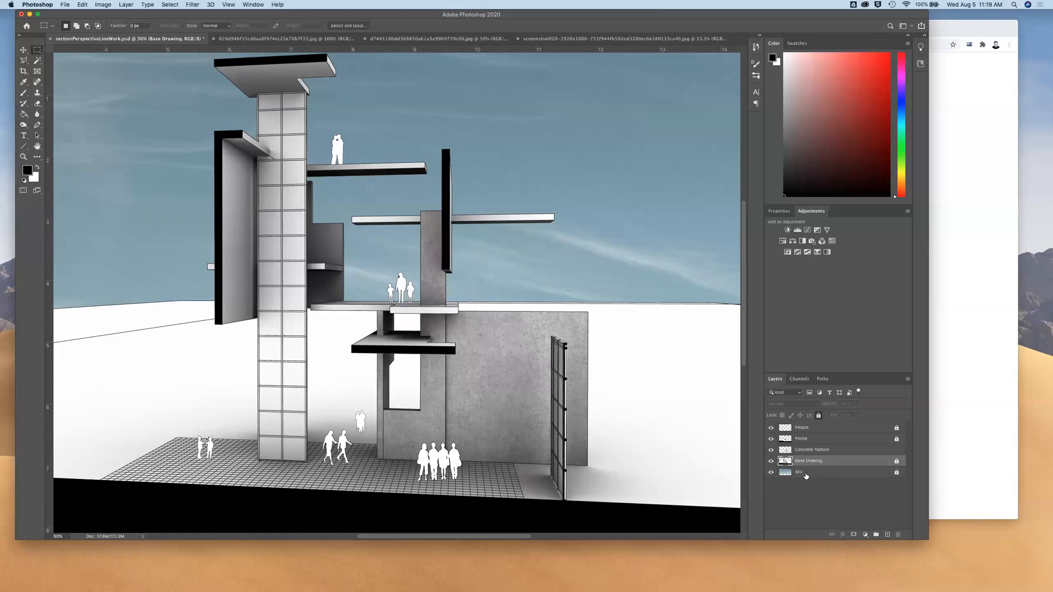
pyautogui.press('super+s')
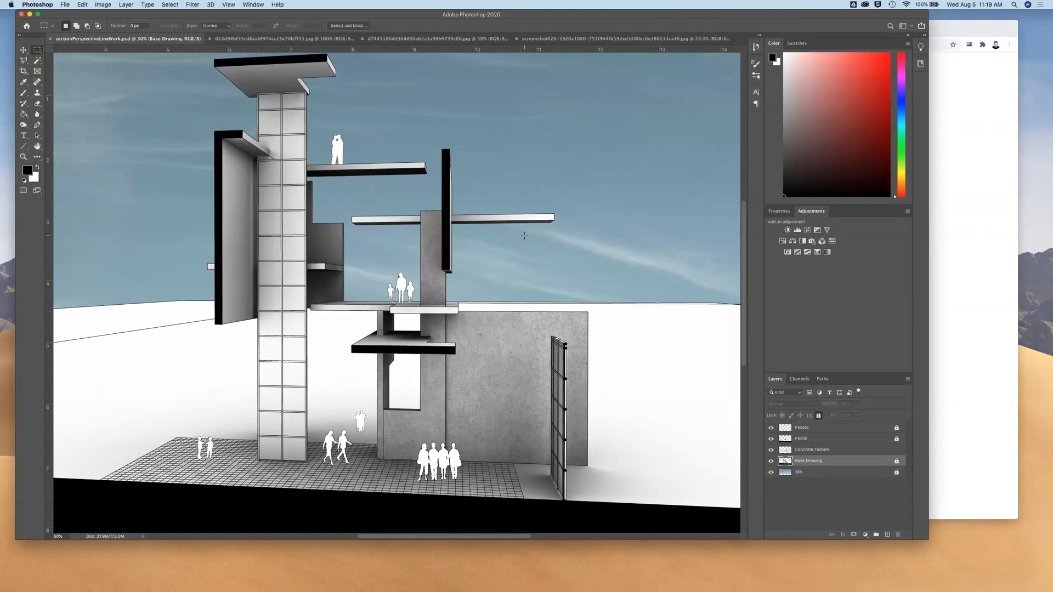
# Copy the entire wood-plank image, paste it into the section-perspective drawing, and bring its layer to the top of the stack
pyautogui.click(597, 39)
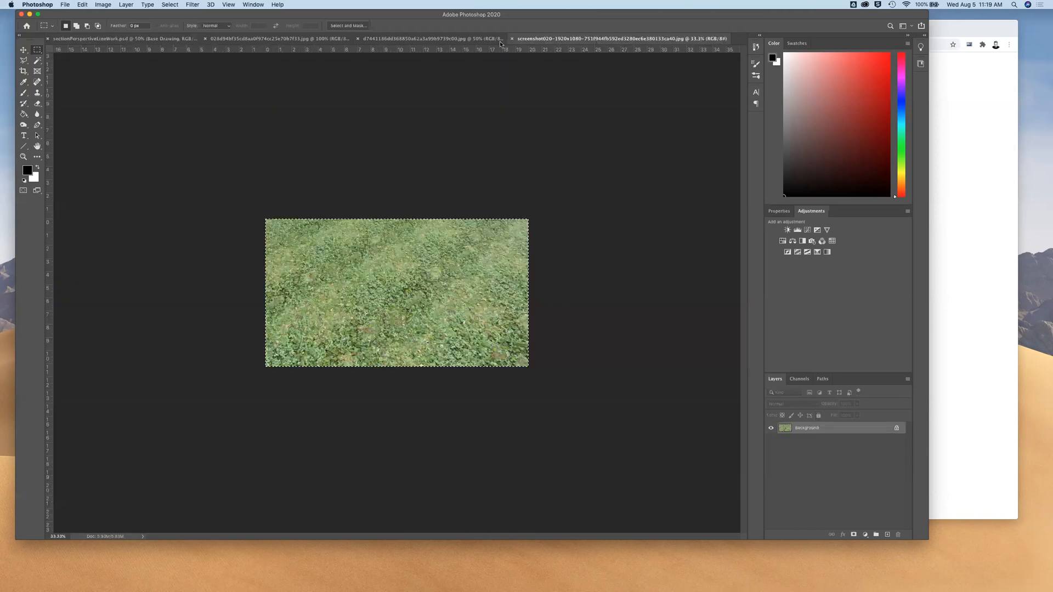
pyautogui.click(468, 41)
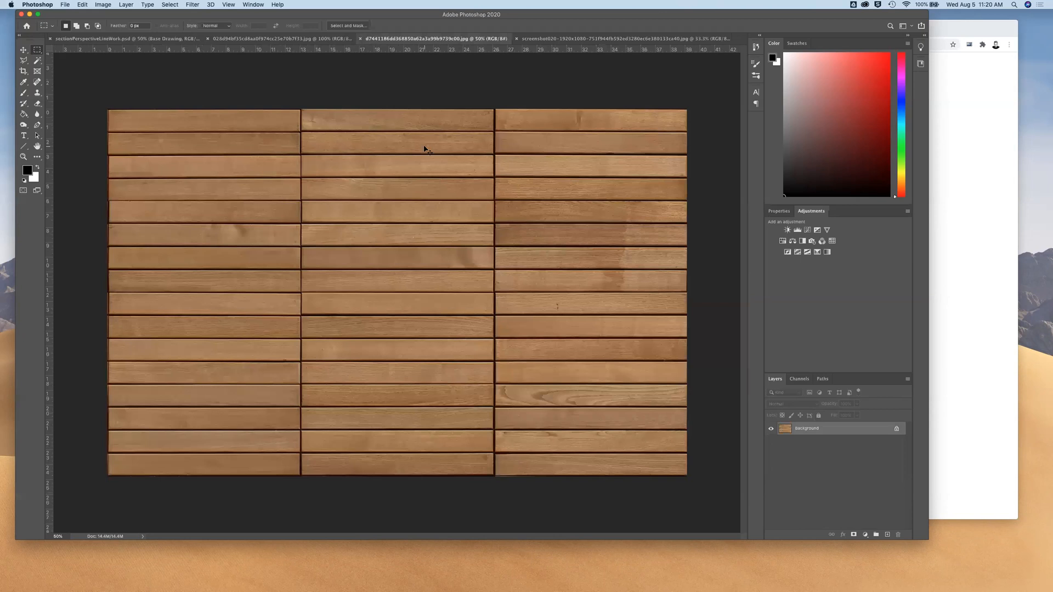
pyautogui.press('super+a')
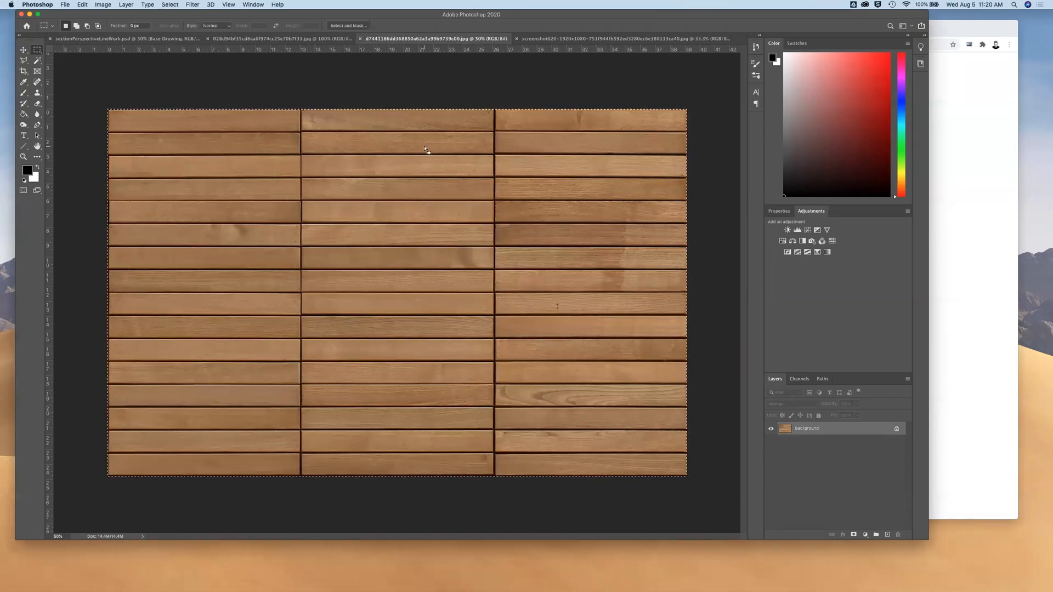
pyautogui.press('super+c')
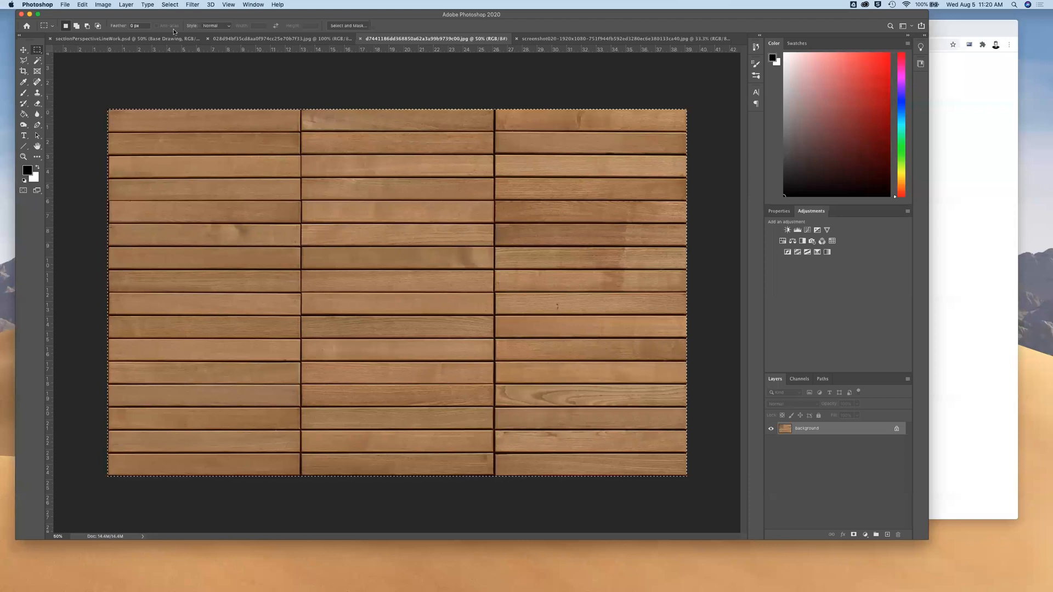
pyautogui.click(127, 38)
pyautogui.press('super+v')
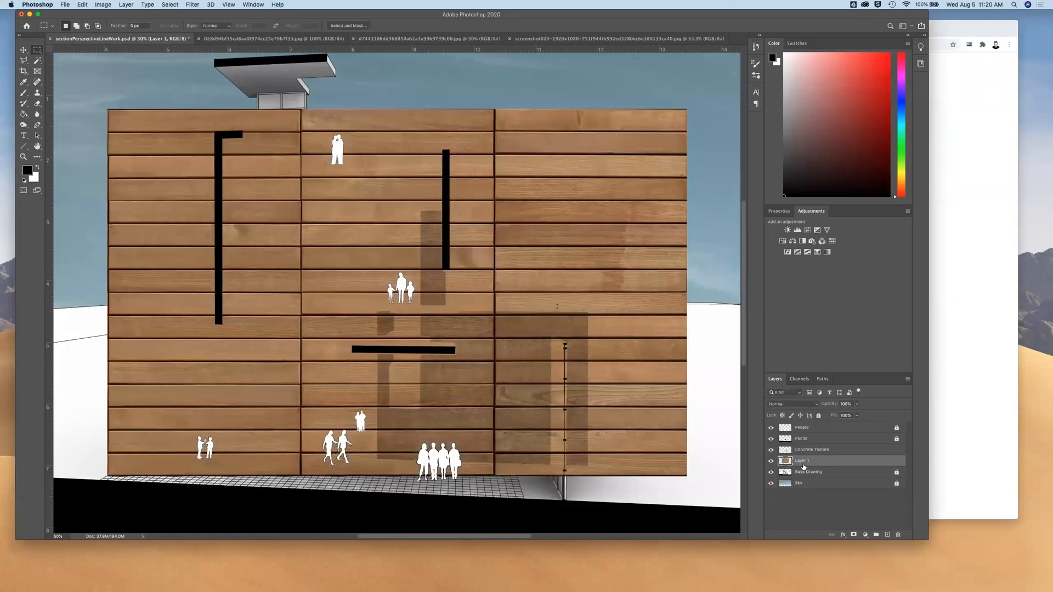
pyautogui.moveTo(806, 463); pyautogui.dragTo(803, 424)
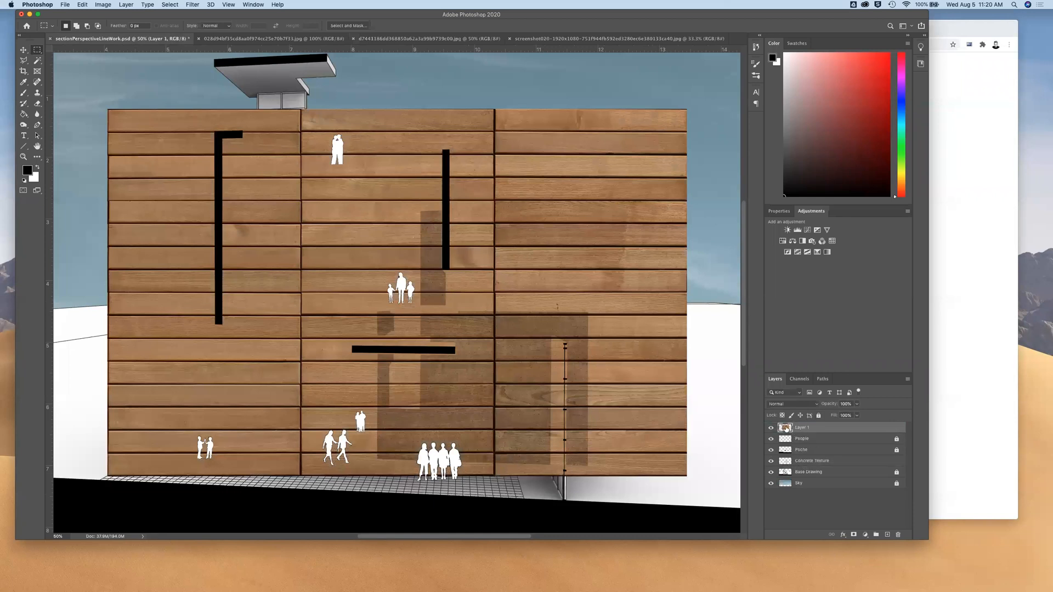
# Lock the Concrete Texture layer and reposition the pasted wood texture slightly higher over the drawing
pyautogui.click(23, 50)
pyautogui.moveTo(617, 384); pyautogui.dragTo(617, 392)
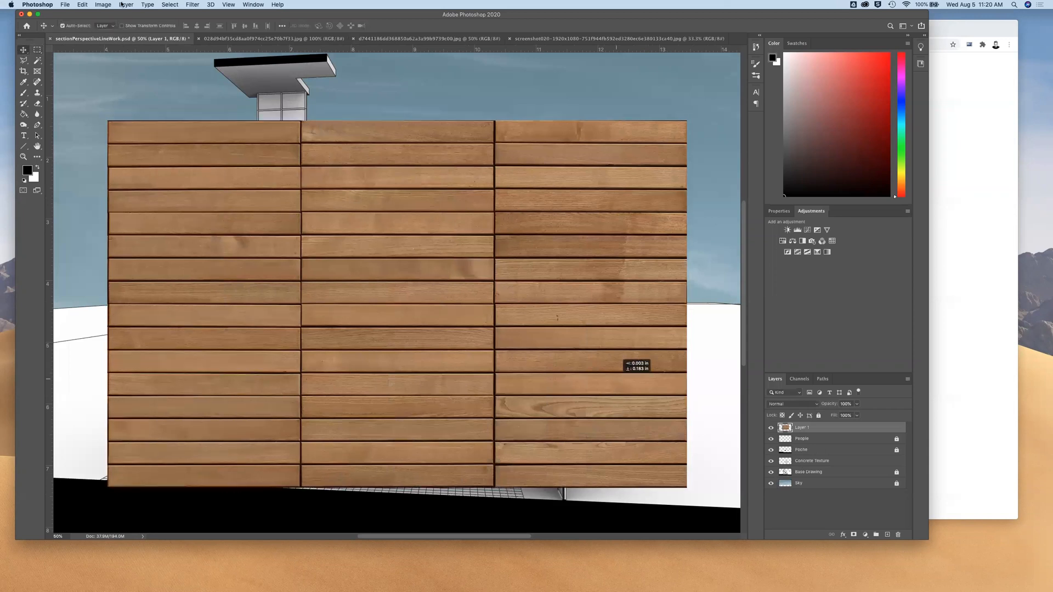
pyautogui.moveTo(495, 290); pyautogui.dragTo(508, 272)
pyautogui.click(824, 461)
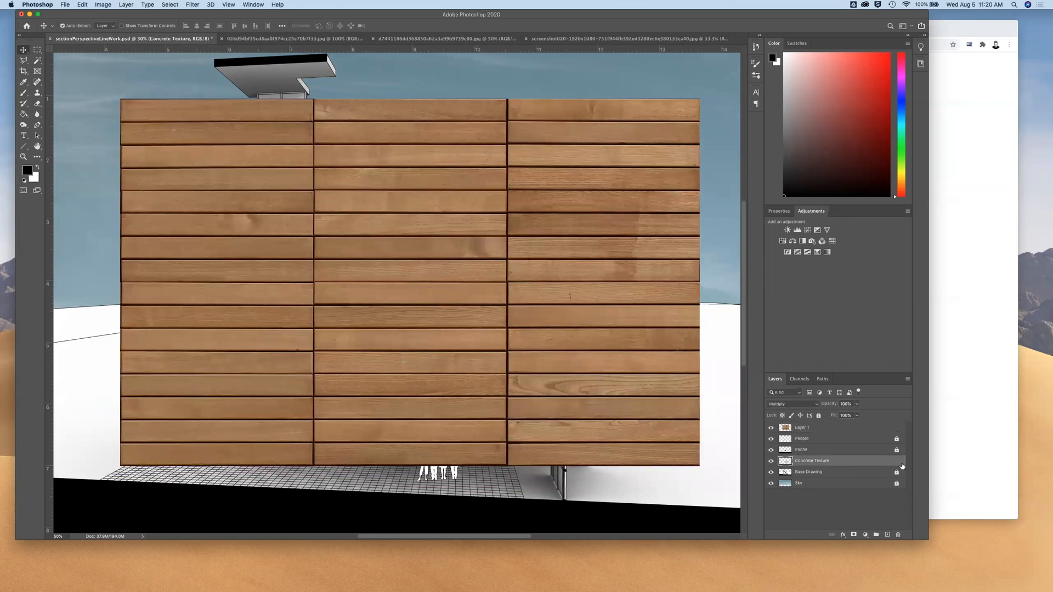
pyautogui.click(818, 416)
pyautogui.moveTo(630, 361); pyautogui.dragTo(616, 335)
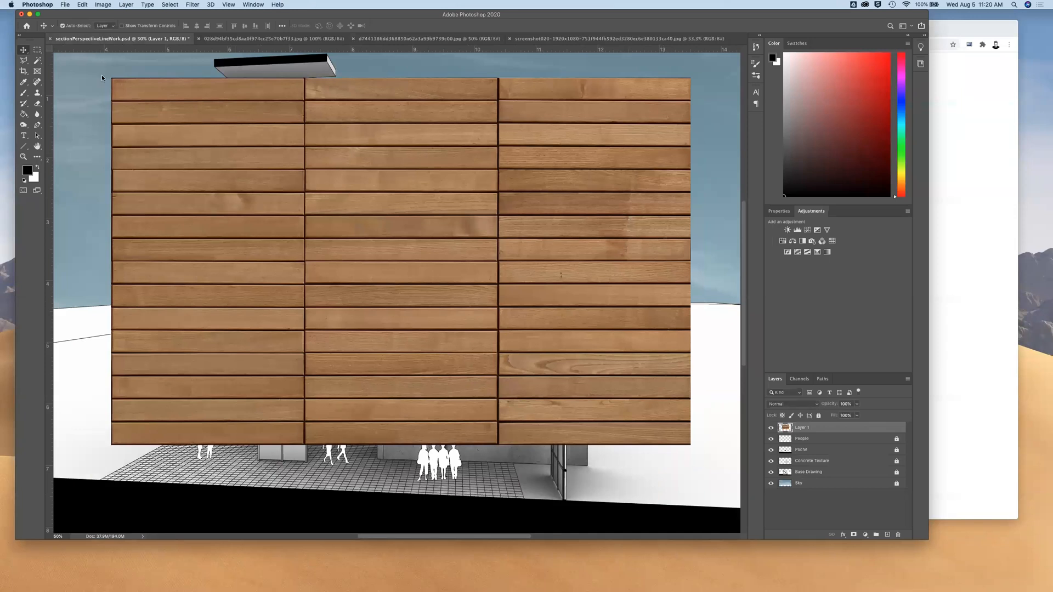
# Lower the wood texture layer's opacity to roughly 60% so the drawing shows through it
pyautogui.click(83, 5)
pyautogui.moveTo(99, 194)
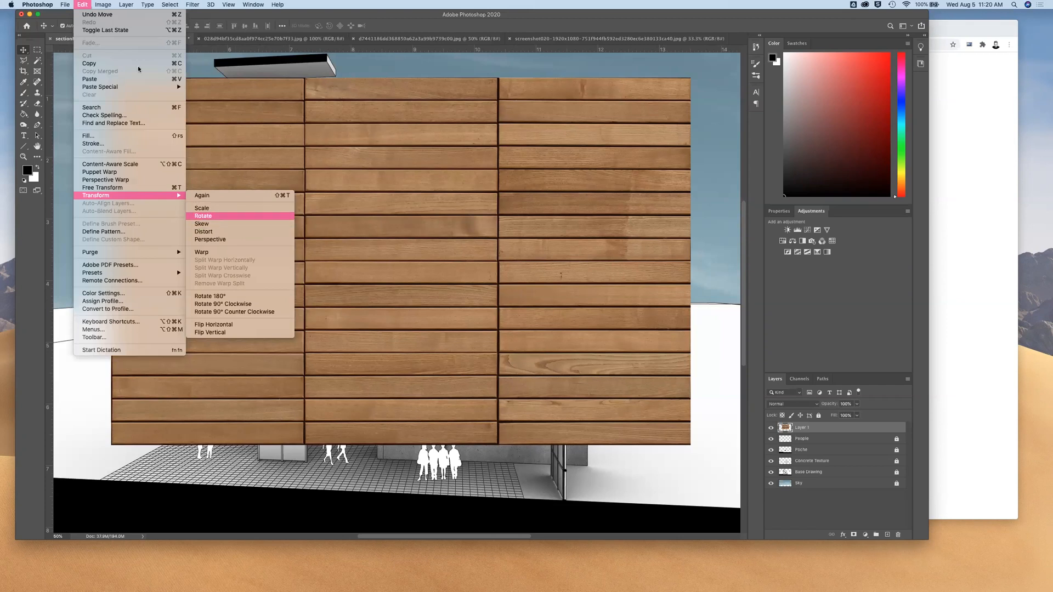
pyautogui.click(86, 5)
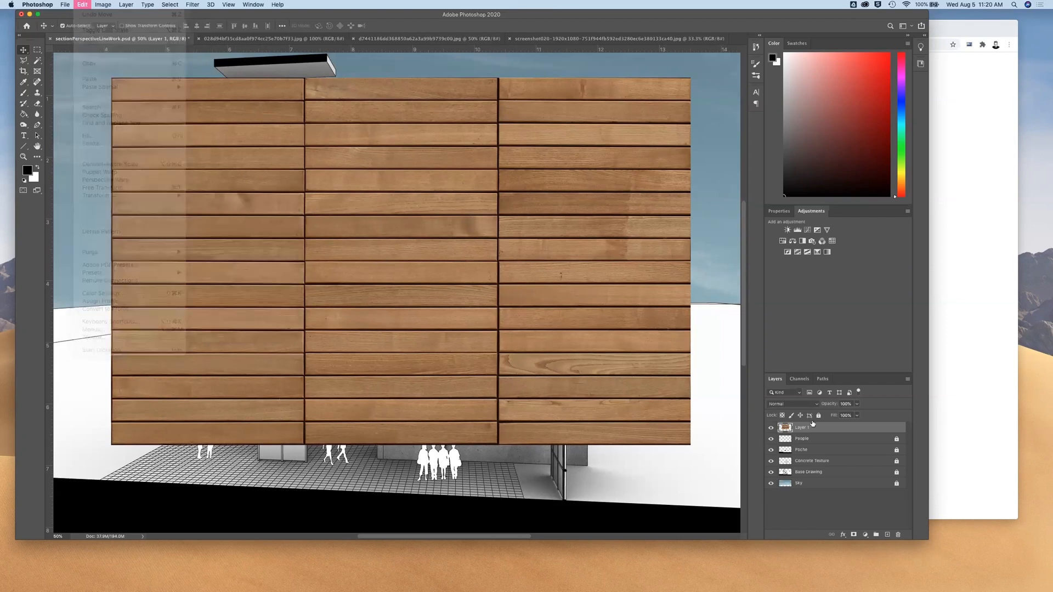
pyautogui.click(856, 405)
pyautogui.moveTo(852, 416); pyautogui.dragTo(842, 416)
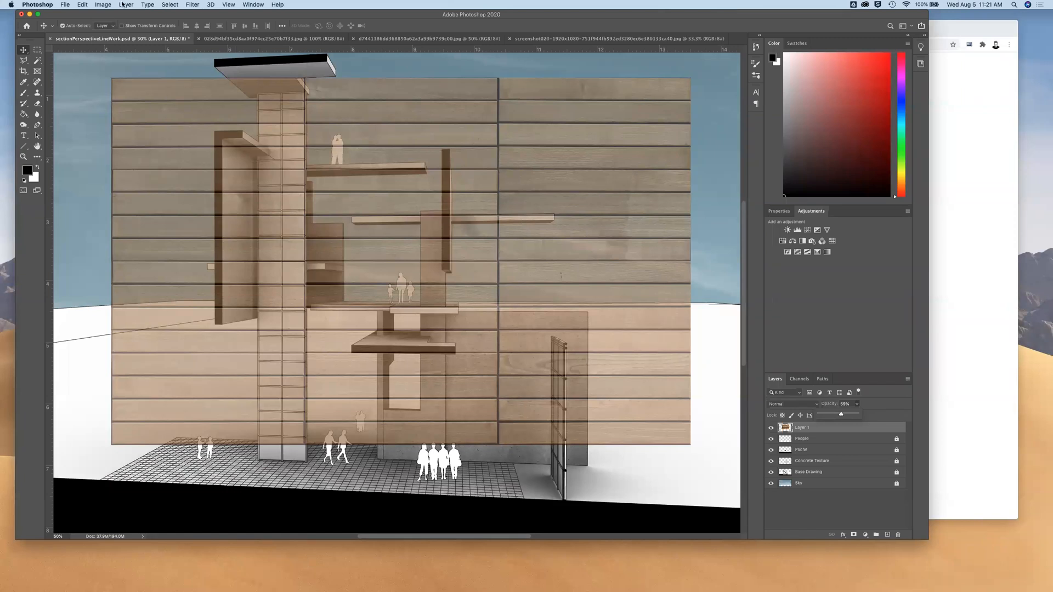
# Scale the wood texture down proportionally to about 31% of its size and apply the transform
pyautogui.click(82, 4)
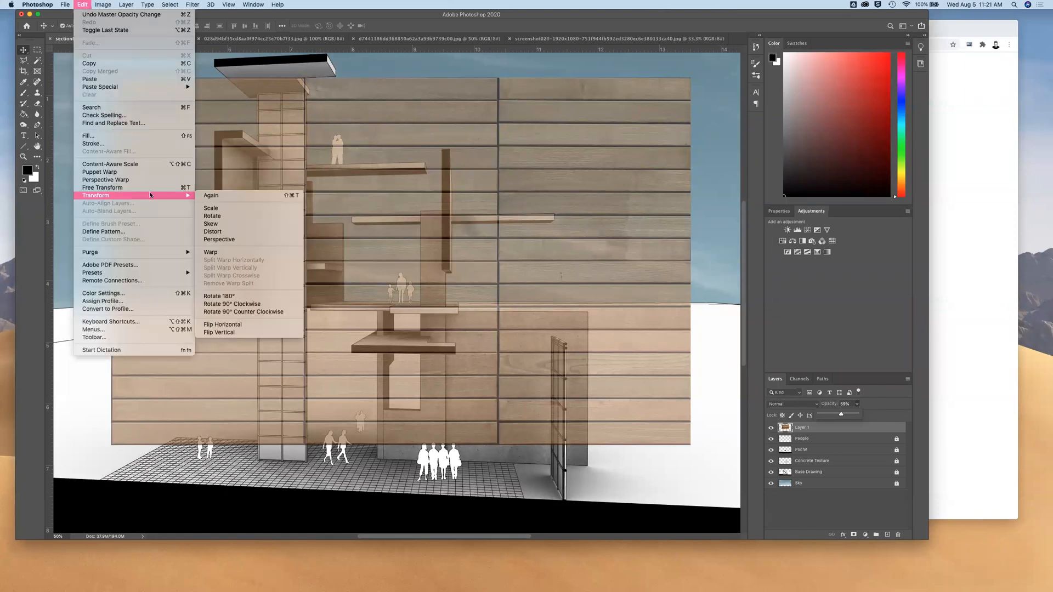
pyautogui.click(216, 198)
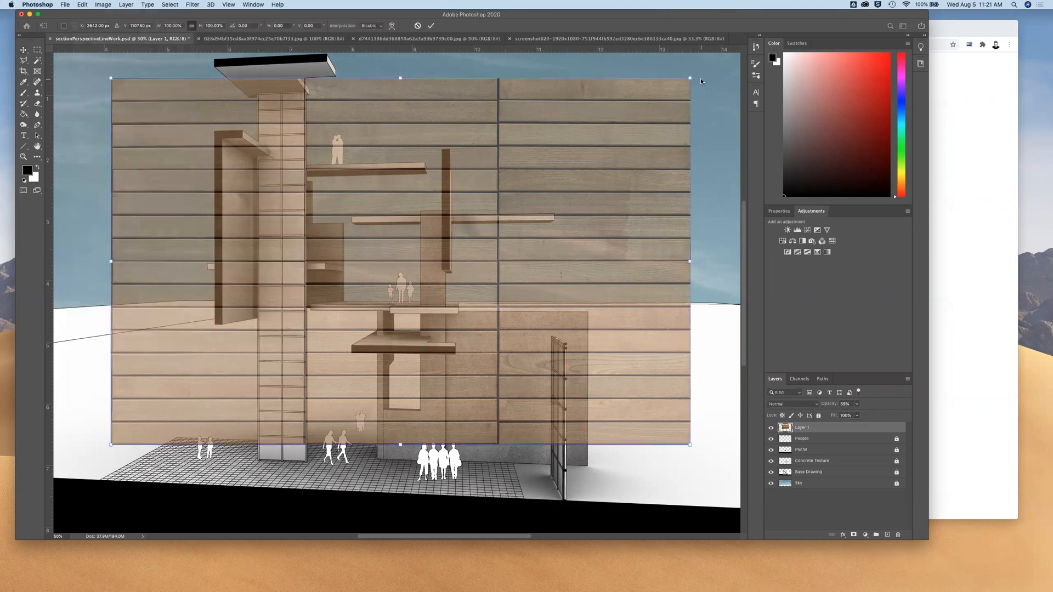
pyautogui.moveTo(689, 77); pyautogui.dragTo(293, 332)
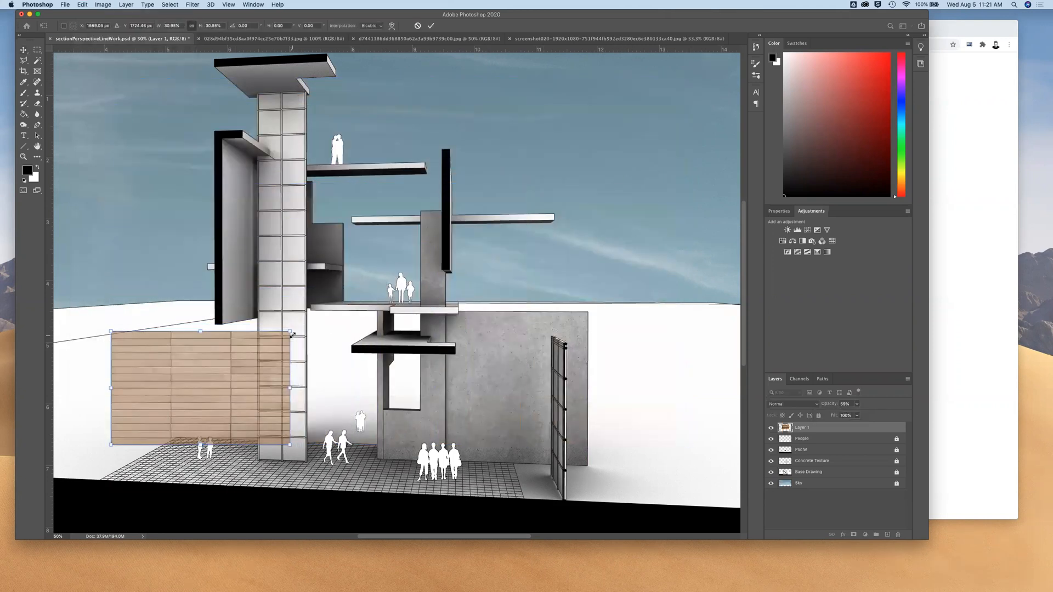
pyautogui.press('Return')
# Rotate the wood texture 90° counter-clockwise and align its upper-left corner with the wall face beside the gridded tower
pyautogui.click(81, 5)
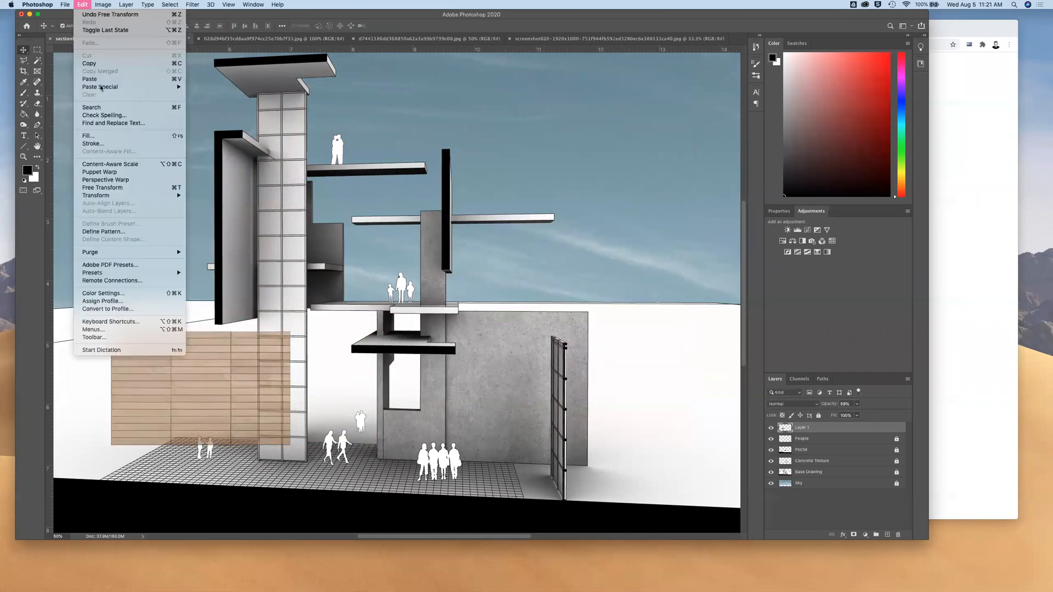
pyautogui.moveTo(113, 194)
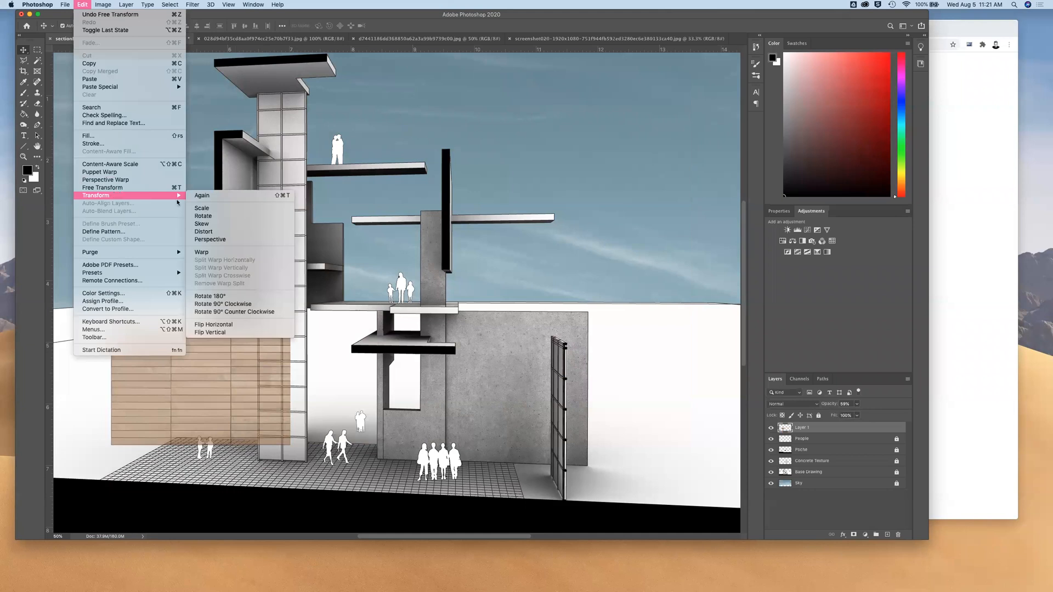
pyautogui.click(210, 216)
pyautogui.moveTo(293, 329); pyautogui.dragTo(127, 266)
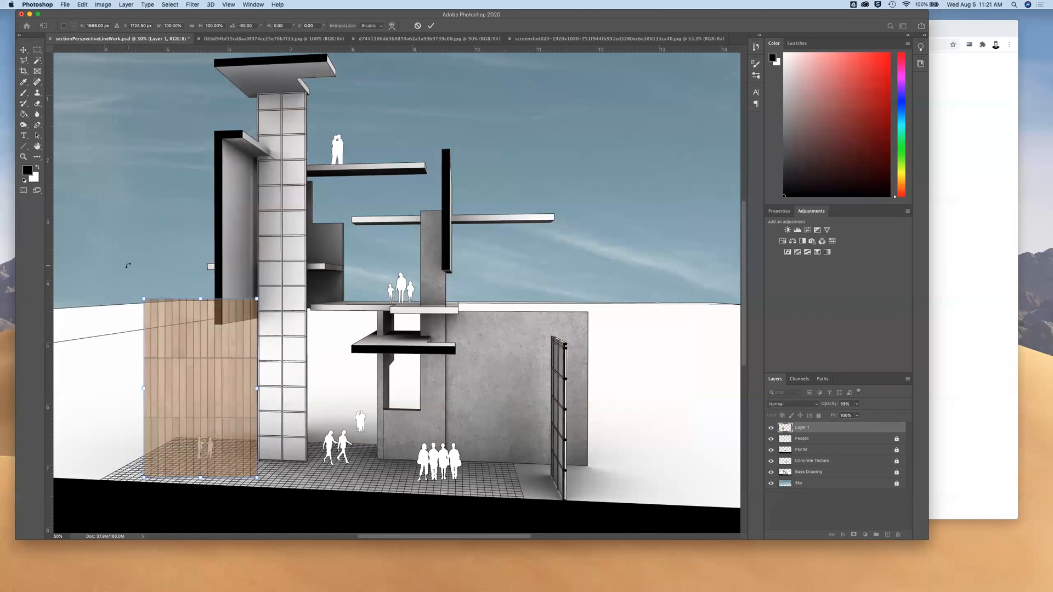
pyautogui.click(24, 50)
pyautogui.moveTo(213, 359); pyautogui.dragTo(292, 199)
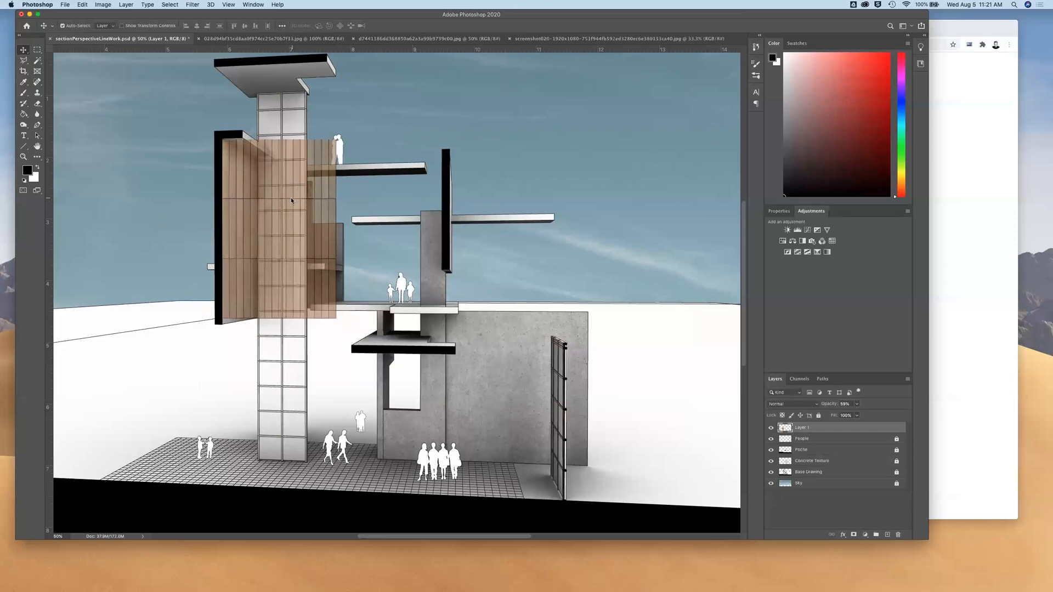
# Scale the wood texture up to about 103% to match the front height of the wall beside the gridded tower
pyautogui.click(83, 4)
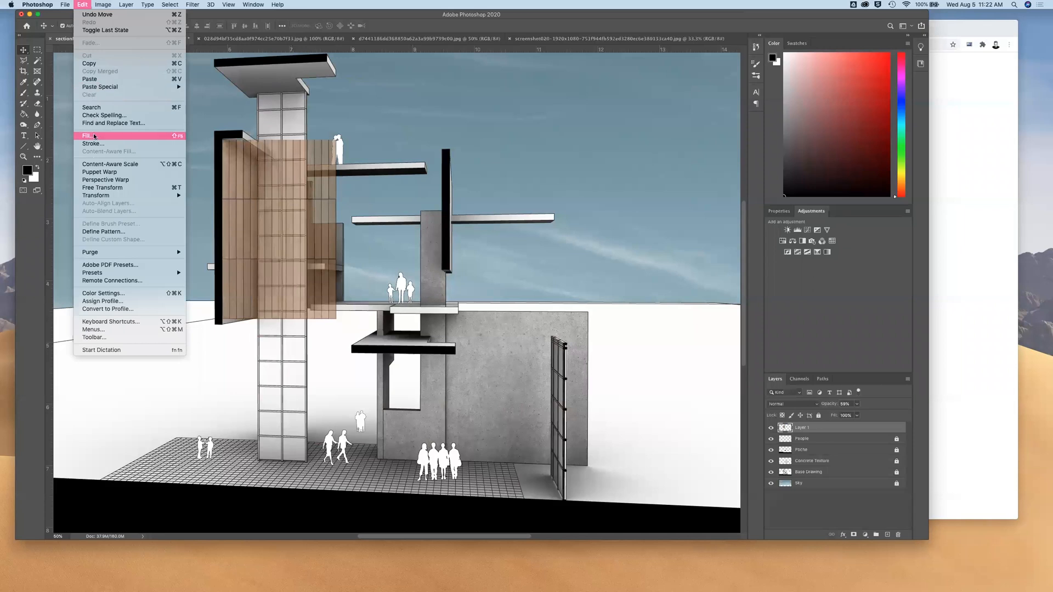
pyautogui.moveTo(98, 198)
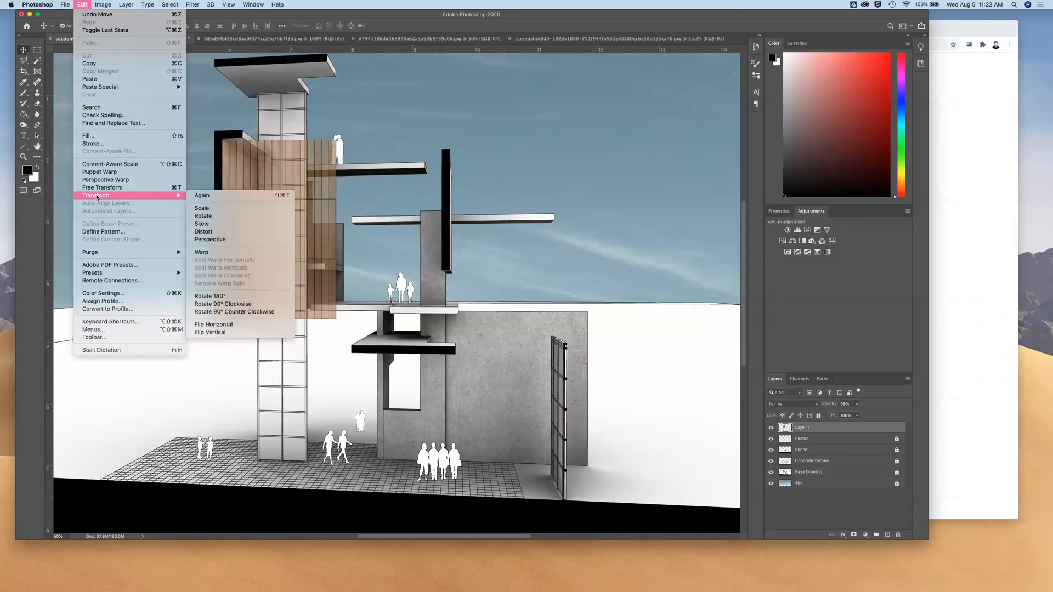
pyautogui.click(210, 207)
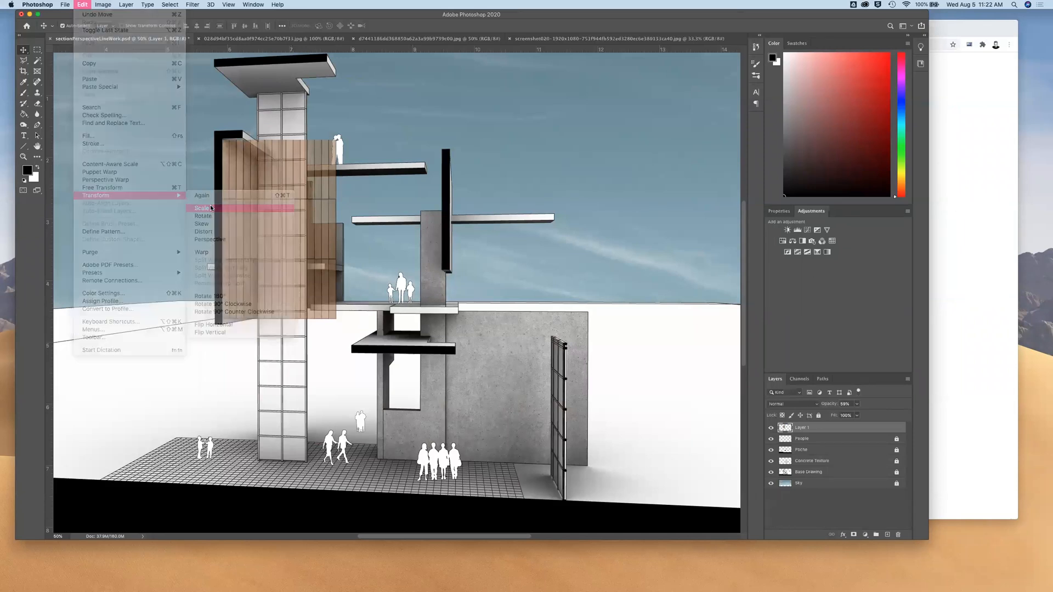
pyautogui.moveTo(336, 320); pyautogui.dragTo(340, 325)
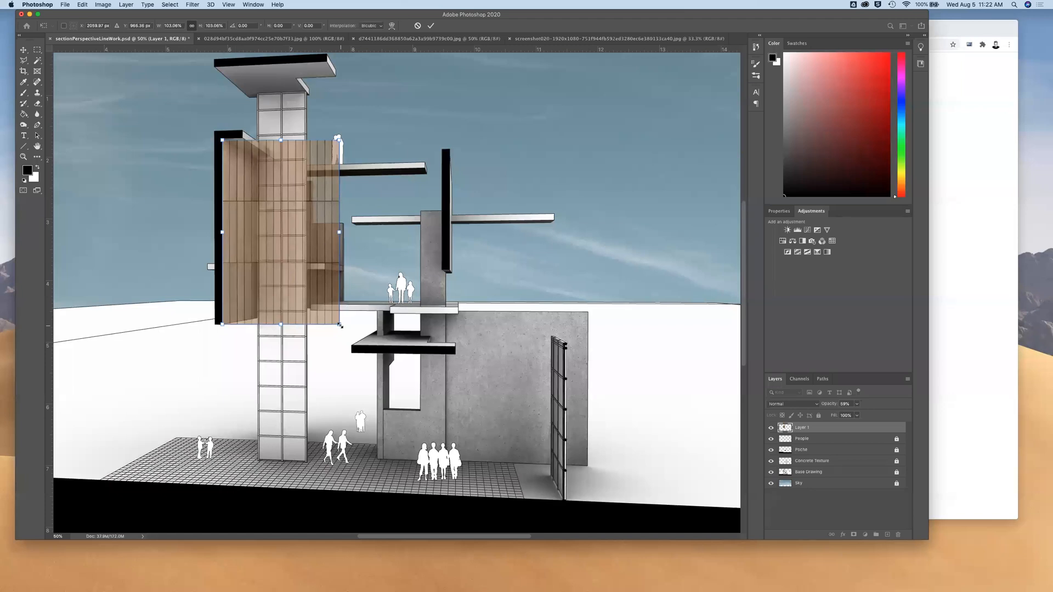
pyautogui.press('Return')
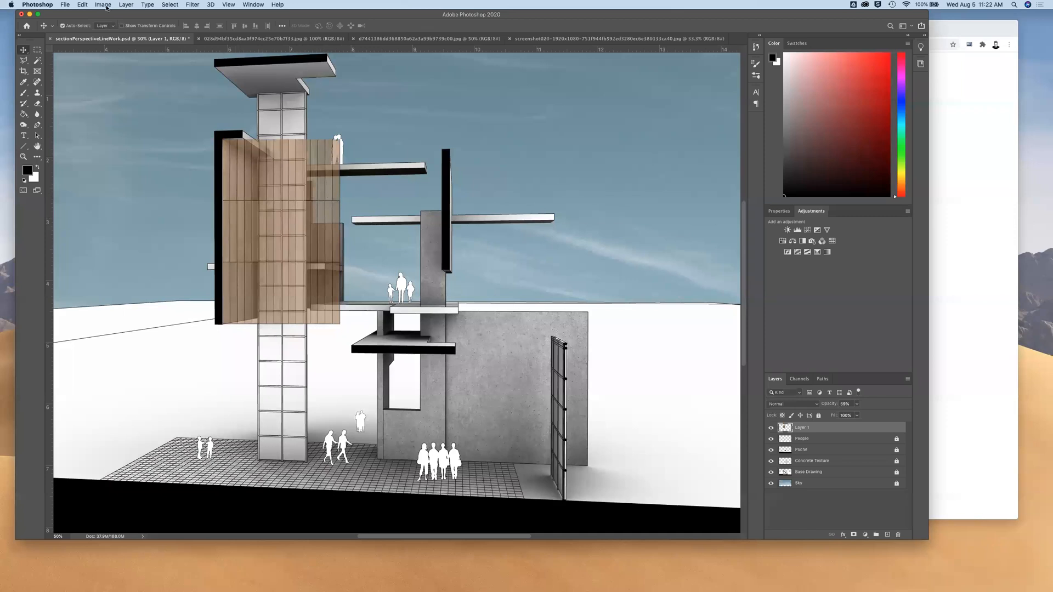
# Distort the wood texture so its corners fit the receding wall face beside the gridded tower, and apply the transform
pyautogui.click(81, 5)
pyautogui.moveTo(102, 196)
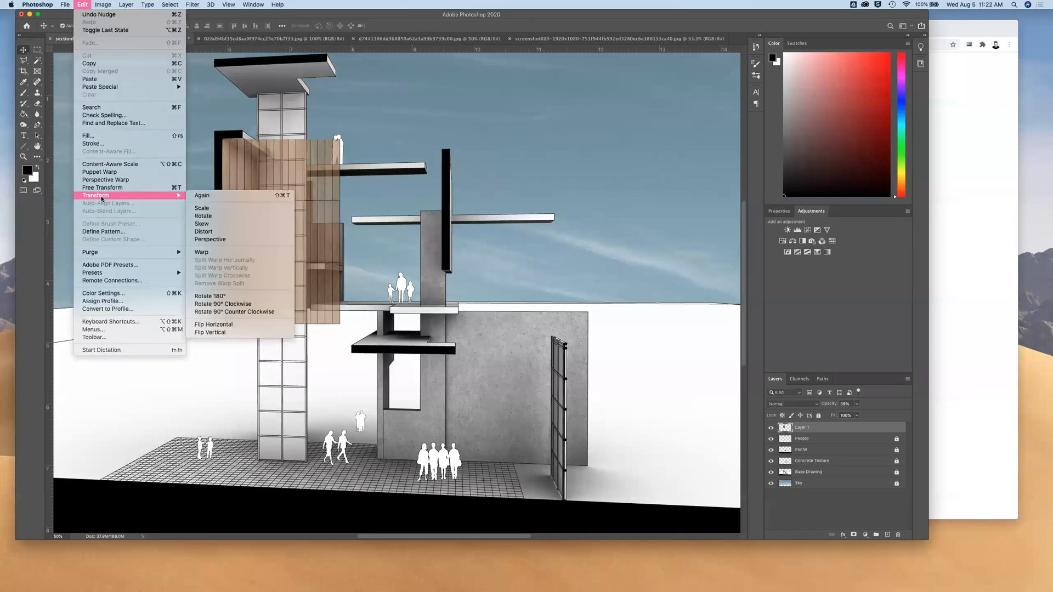
pyautogui.click(213, 235)
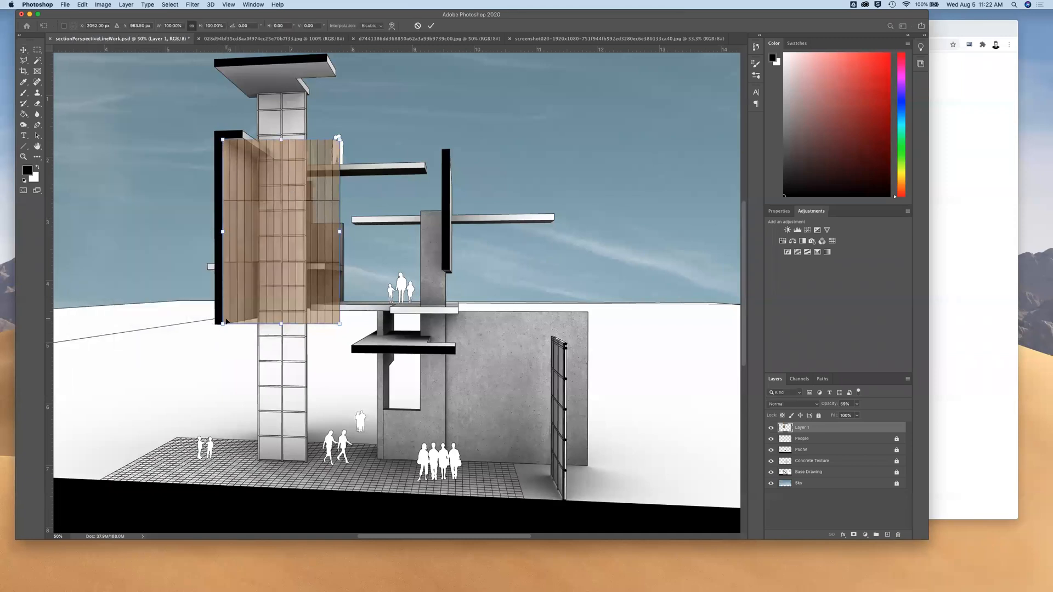
pyautogui.moveTo(222, 324)
pyautogui.mouseDown()
pyautogui.moveTo(235, 307)
pyautogui.moveTo(223, 326)
pyautogui.mouseUp()
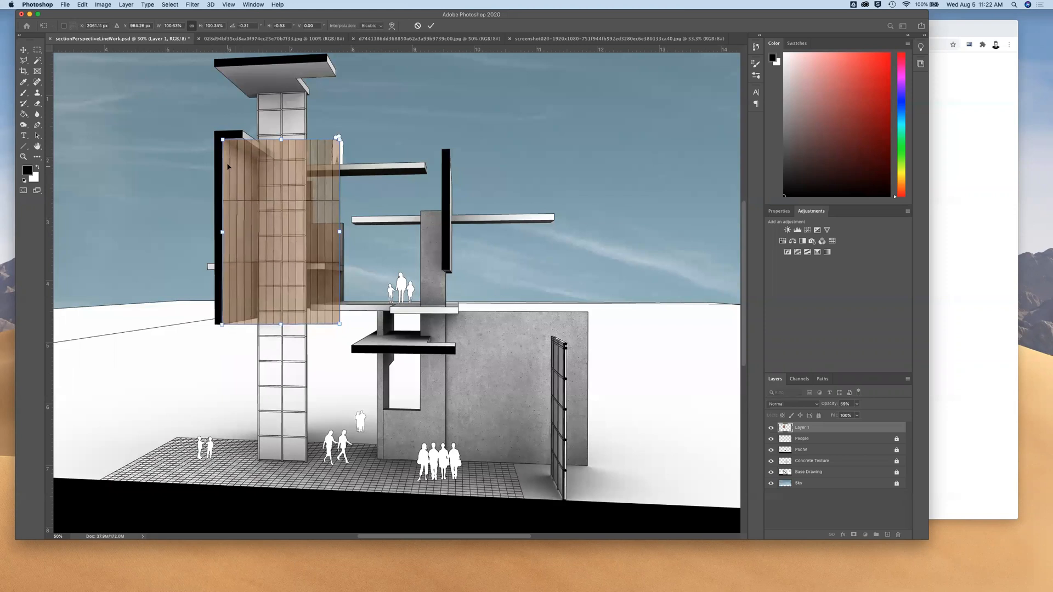
pyautogui.moveTo(340, 141); pyautogui.dragTo(258, 164)
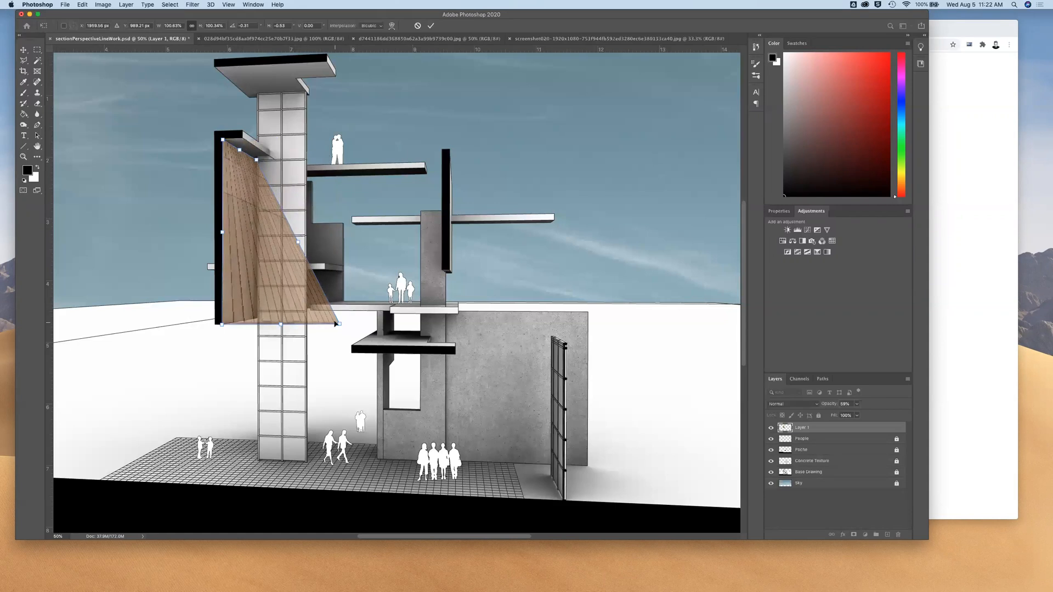
pyautogui.moveTo(336, 324); pyautogui.dragTo(258, 319)
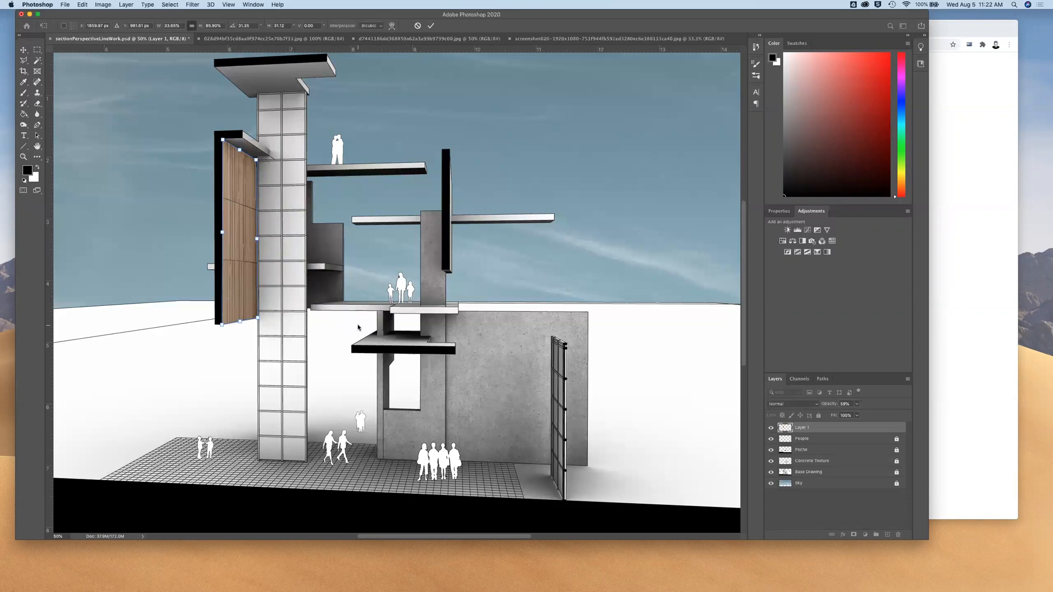
pyautogui.moveTo(257, 160)
pyautogui.mouseDown()
pyautogui.moveTo(282, 165)
pyautogui.moveTo(250, 156)
pyautogui.moveTo(216, 173)
pyautogui.moveTo(253, 157)
pyautogui.mouseUp()
pyautogui.moveTo(256, 319); pyautogui.dragTo(256, 317)
pyautogui.moveTo(257, 161)
pyautogui.mouseDown()
pyautogui.moveTo(257, 172)
pyautogui.moveTo(258, 162)
pyautogui.mouseUp()
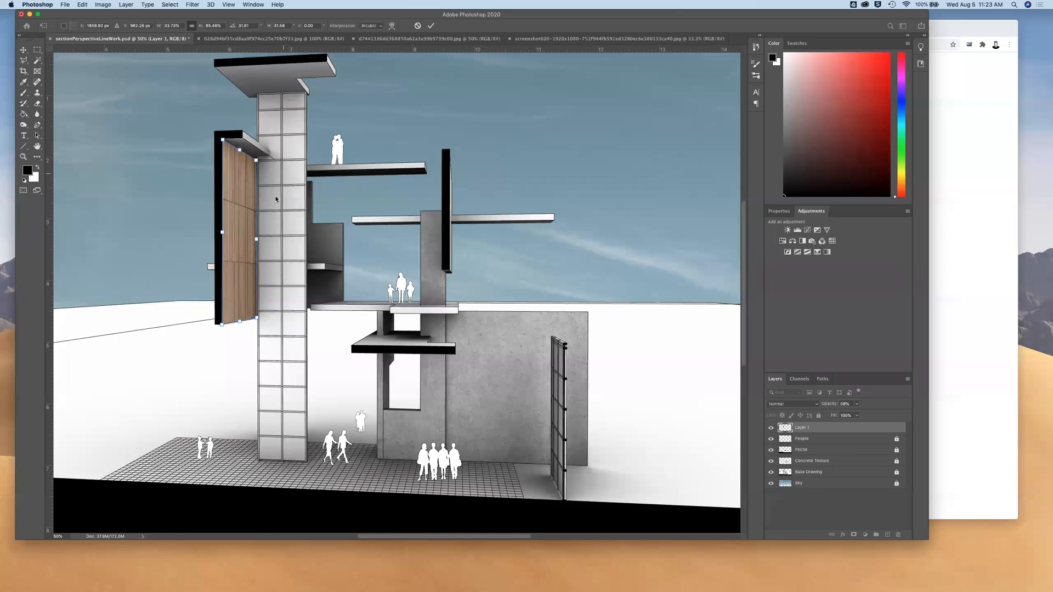
pyautogui.press('Return')
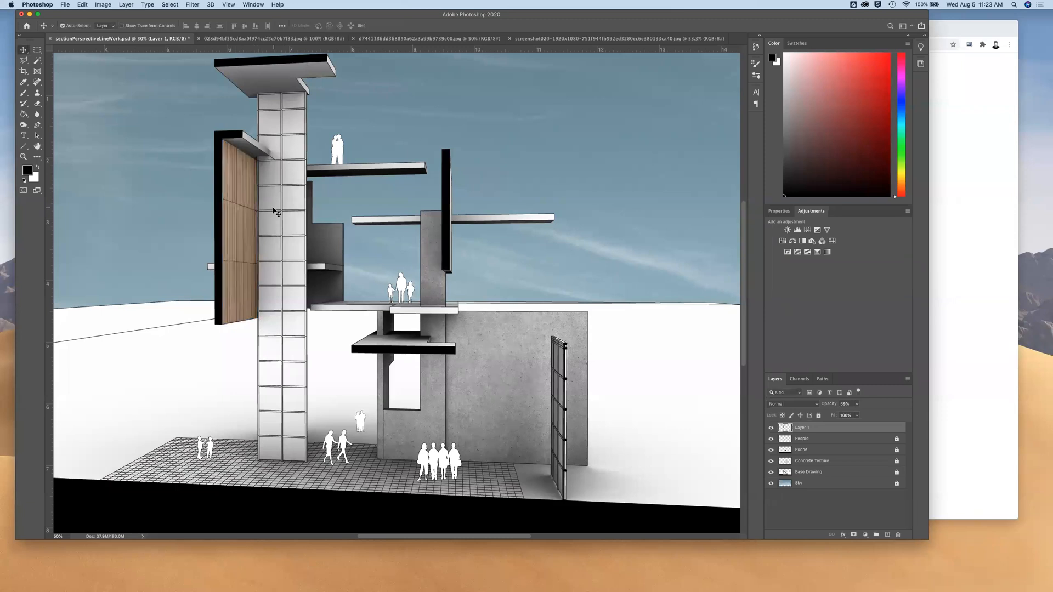
# Set the wood wall layer's blend mode to Overlay and raise its saturation slightly with Hue/Saturation
pyautogui.click(817, 406)
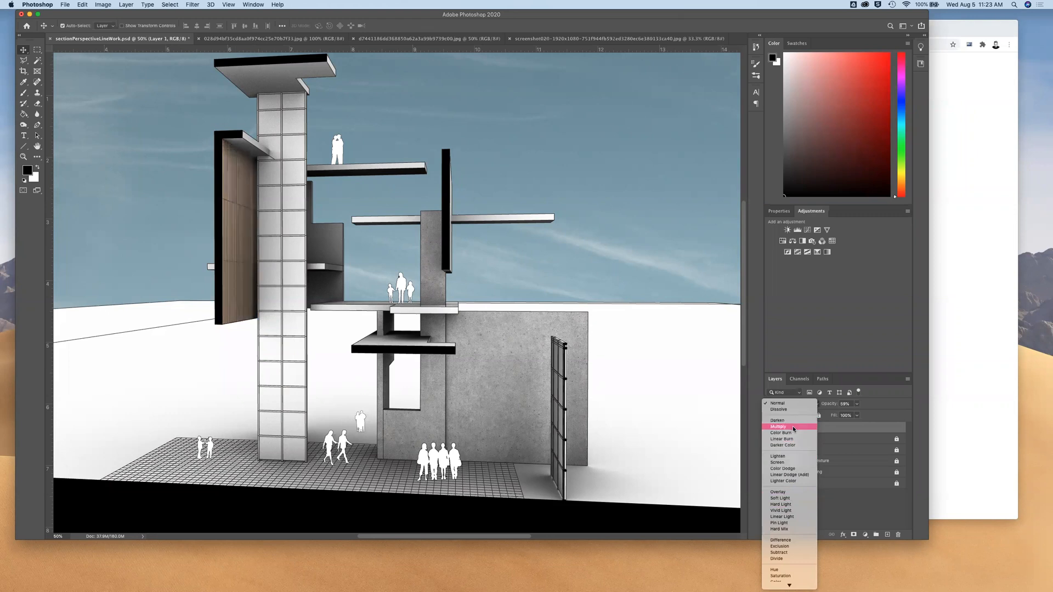
pyautogui.click(785, 492)
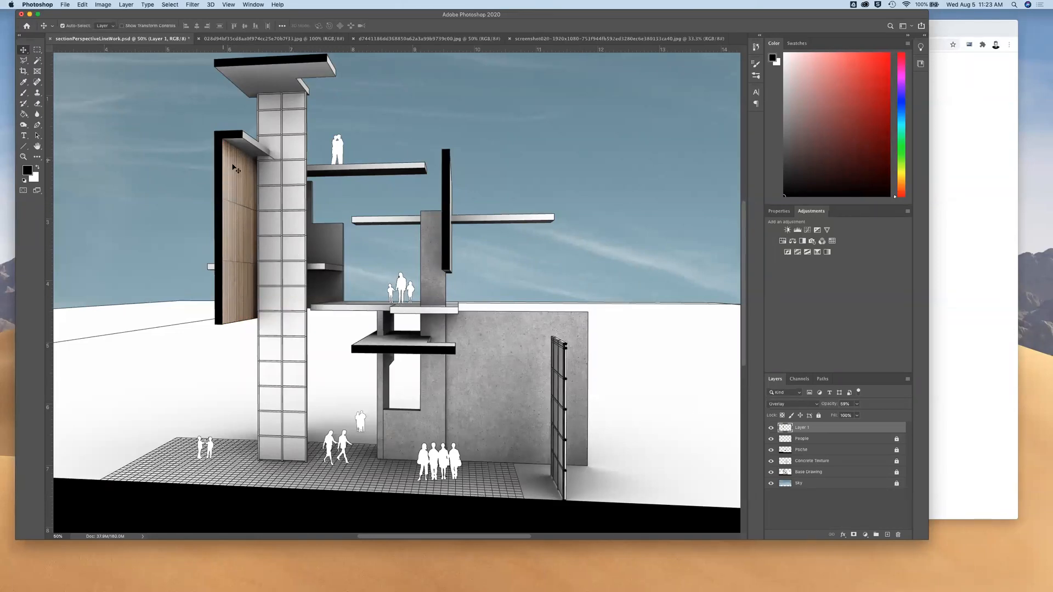
pyautogui.click(103, 5)
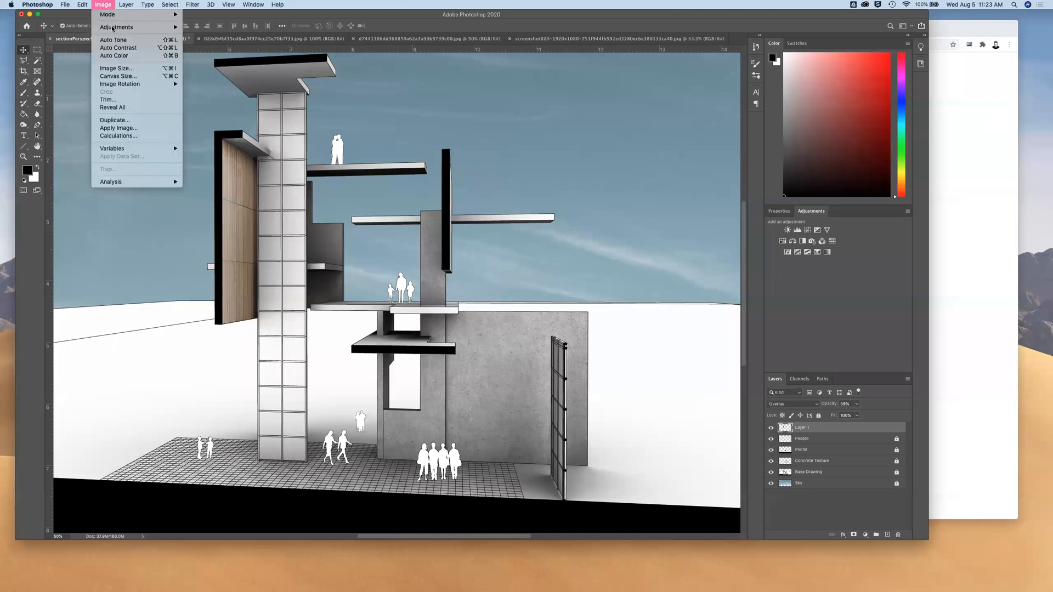
pyautogui.moveTo(116, 28)
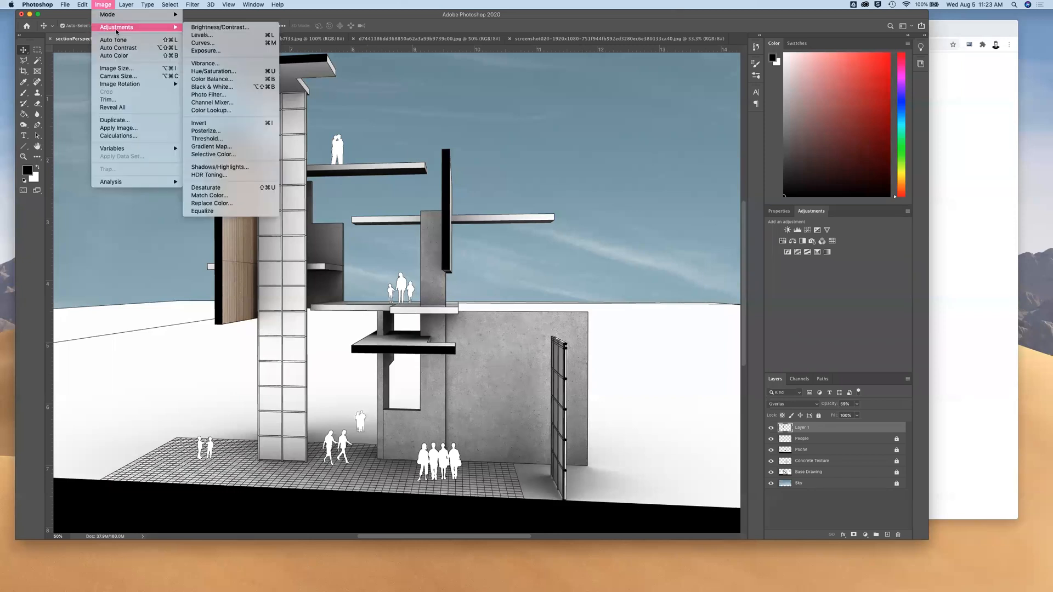
pyautogui.click(214, 72)
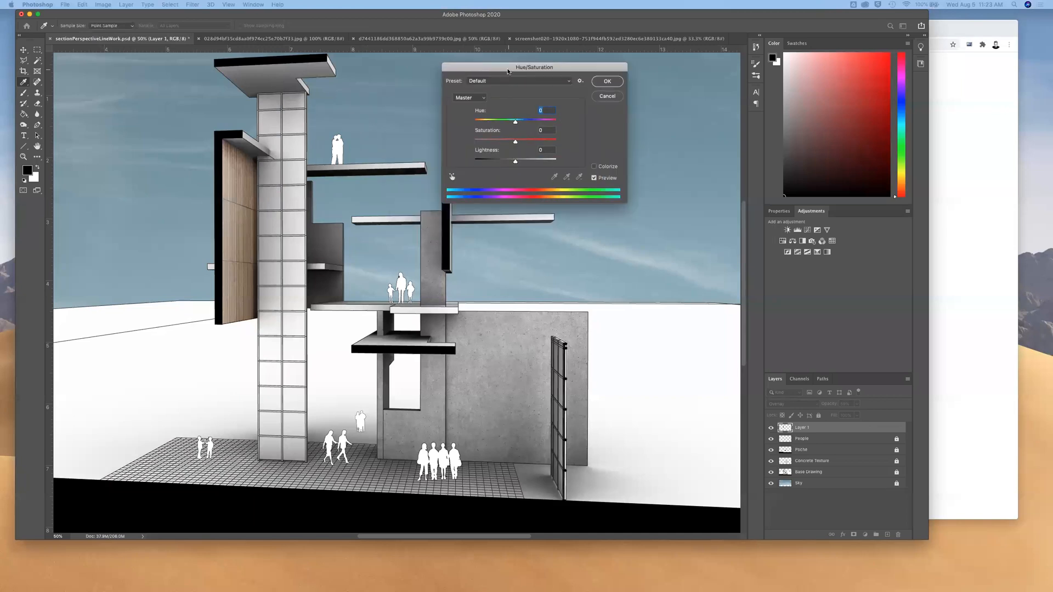
pyautogui.moveTo(515, 140)
pyautogui.mouseDown()
pyautogui.moveTo(554, 144)
pyautogui.moveTo(491, 145)
pyautogui.moveTo(508, 144)
pyautogui.mouseUp()
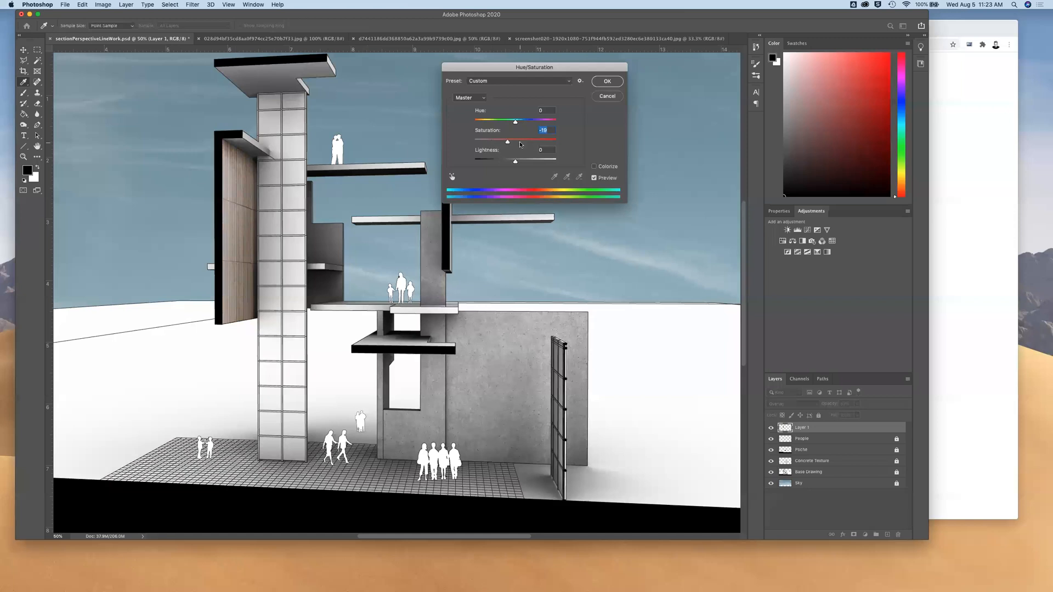
pyautogui.click(512, 142)
pyautogui.moveTo(508, 144)
pyautogui.mouseDown()
pyautogui.moveTo(486, 144)
pyautogui.moveTo(521, 144)
pyautogui.mouseUp()
pyautogui.click(607, 82)
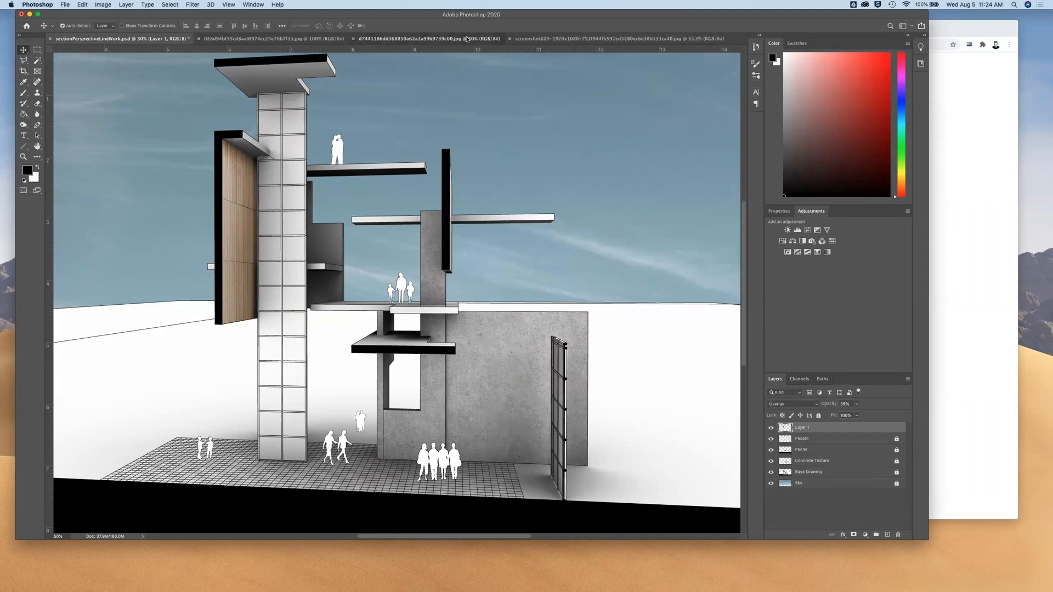
# Bring the horizontal wood-plank image into the section-perspective document as a new layer over the drawing
pyautogui.click(428, 38)
pyautogui.moveTo(436, 162); pyautogui.dragTo(169, 56)
pyautogui.moveTo(441, 355); pyautogui.dragTo(525, 466)
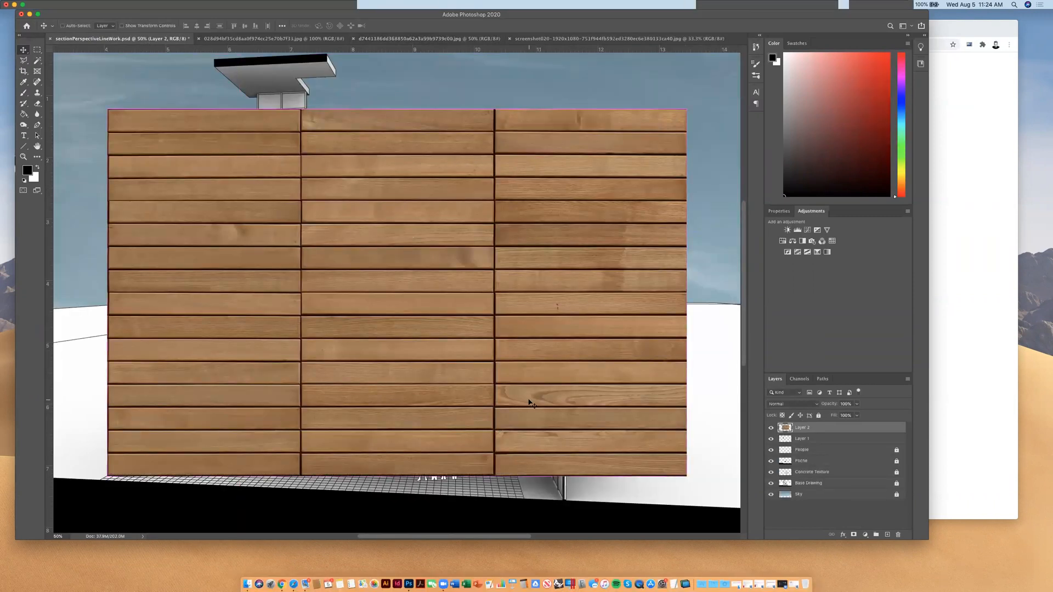
# Scale the new wood-plank layer down proportionally, keep its upper-left corner at the wood wall's top corner, and apply the transform
pyautogui.press('super+t')
pyautogui.moveTo(687, 476); pyautogui.dragTo(359, 260)
pyautogui.moveTo(265, 181); pyautogui.dragTo(357, 213)
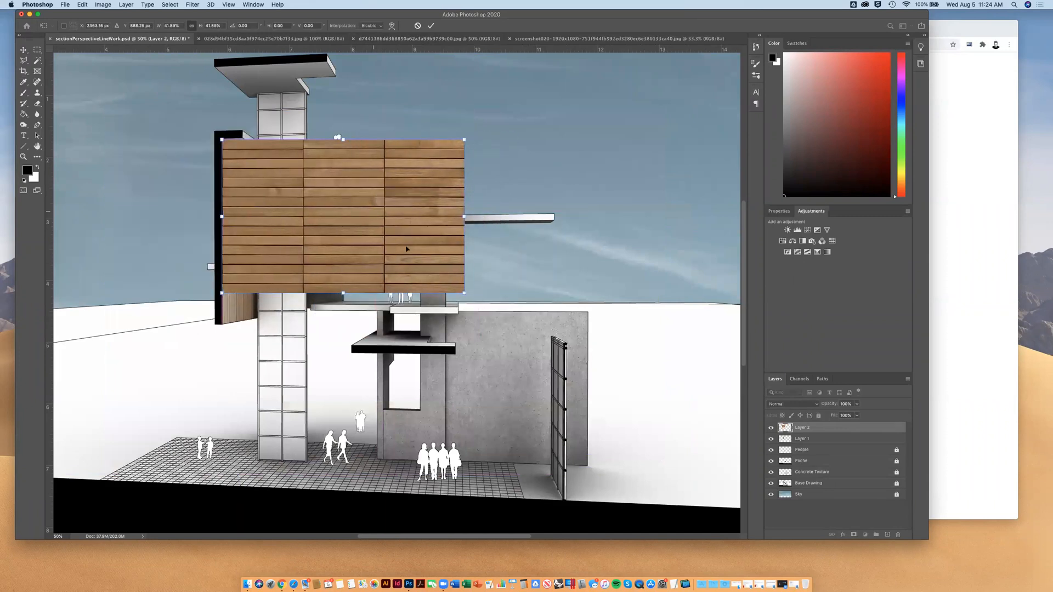
pyautogui.moveTo(471, 280); pyautogui.dragTo(361, 209)
pyautogui.press('Return')
# Lower the new wood-plank layer's opacity to 47% and move it sideways over the gridded tower, clear of the wood wall
pyautogui.click(856, 405)
pyautogui.moveTo(857, 413); pyautogui.dragTo(839, 416)
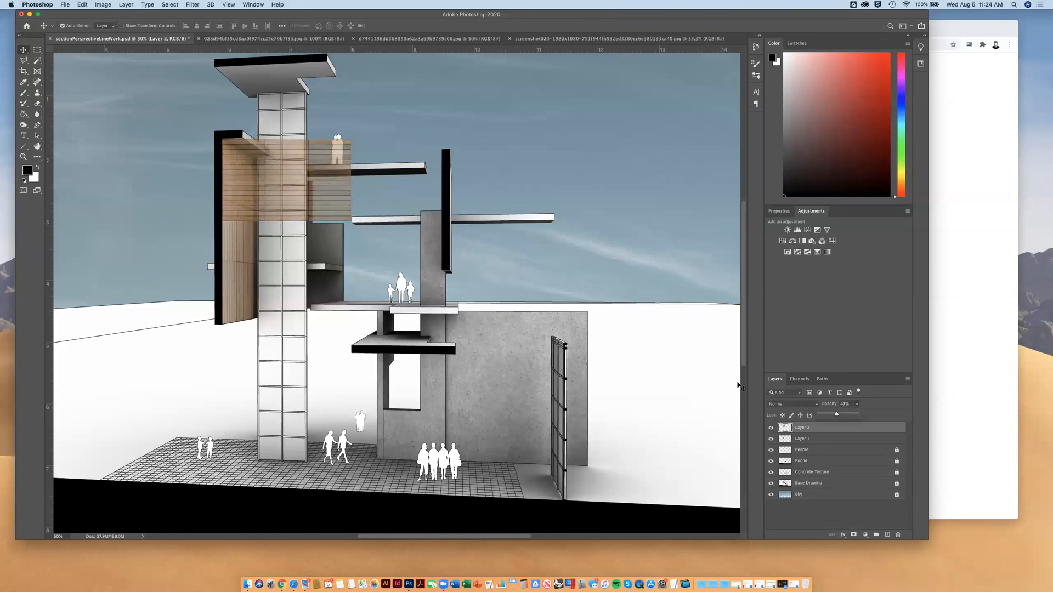
pyautogui.press('super+plus')
pyautogui.press('super+plus')
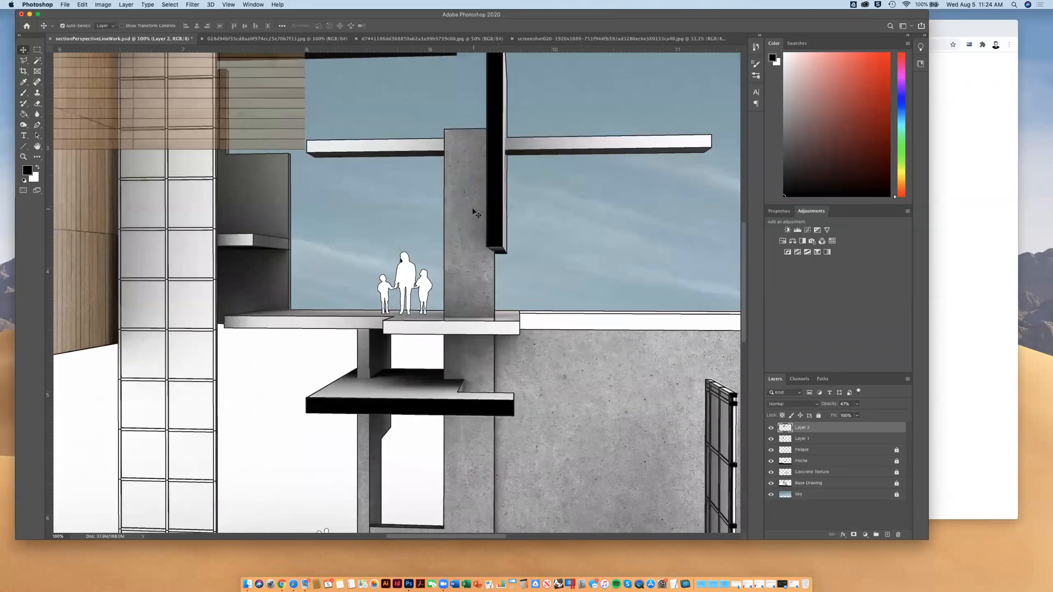
pyautogui.scroll(3, 474, 211)
pyautogui.hscroll(-2, 473, 212)
pyautogui.scroll(3, 476, 213)
pyautogui.hscroll(-1, 476, 213)
pyautogui.moveTo(273, 199); pyautogui.dragTo(411, 197)
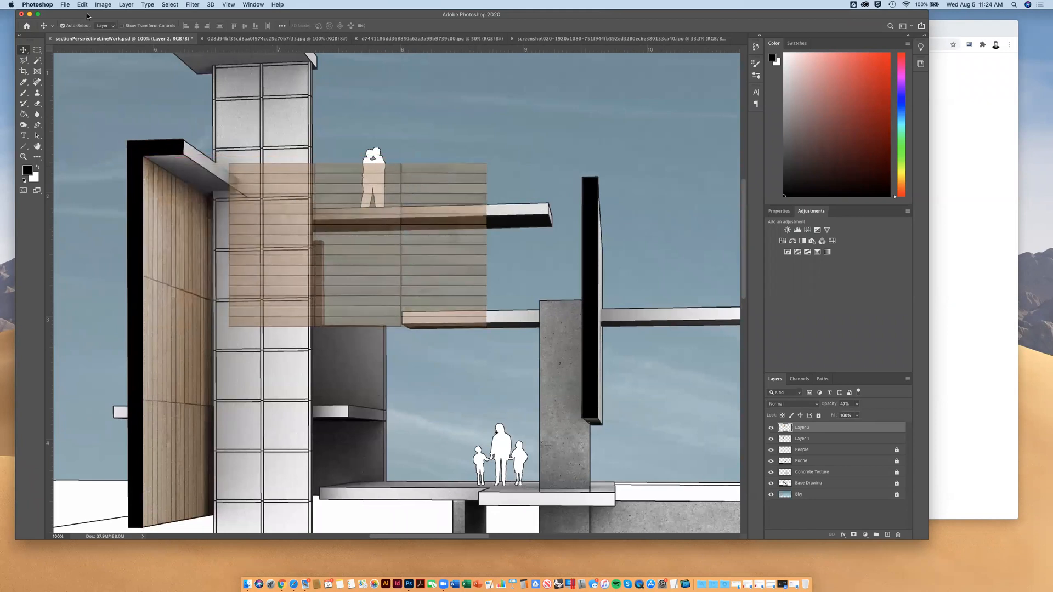
# Distort the wood-plank layer to follow the perspective of the overhang's underside above the wood wall, and apply the transform
pyautogui.click(103, 5)
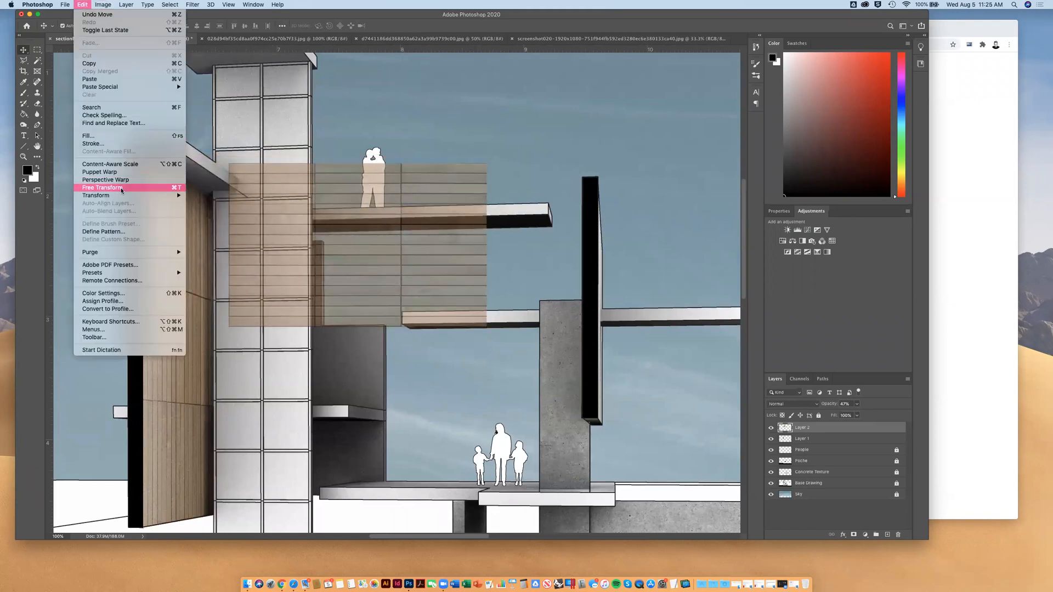
pyautogui.moveTo(122, 196)
pyautogui.click(211, 233)
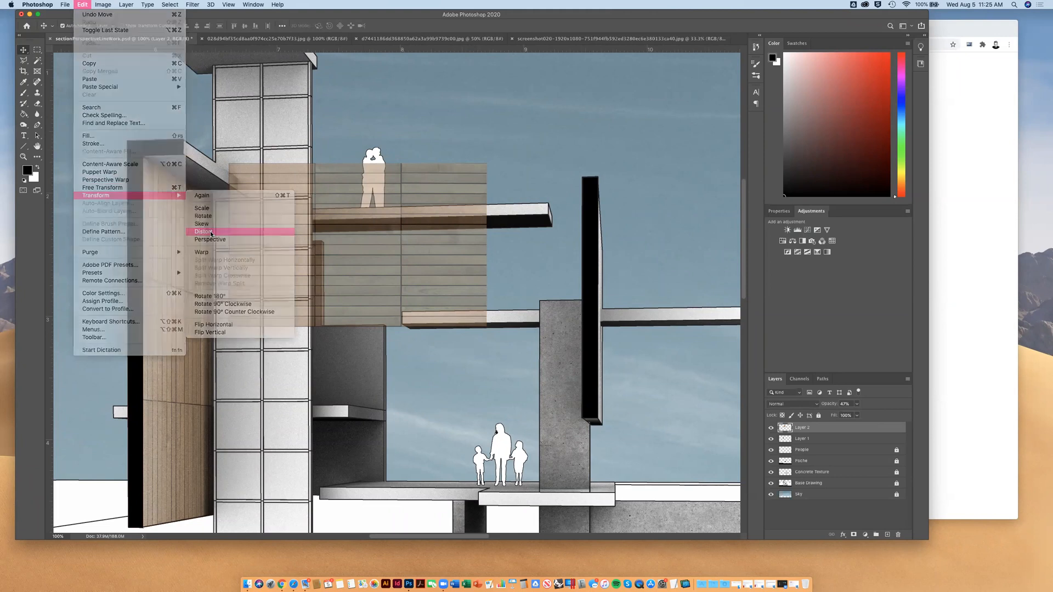
pyautogui.moveTo(229, 165); pyautogui.dragTo(145, 156)
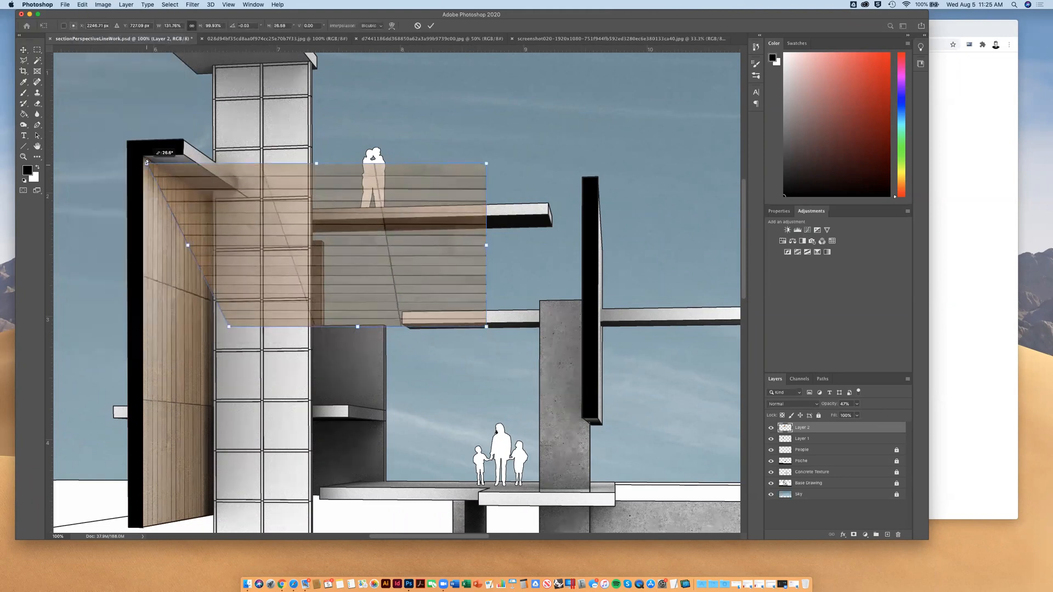
pyautogui.moveTo(229, 329); pyautogui.dragTo(213, 202)
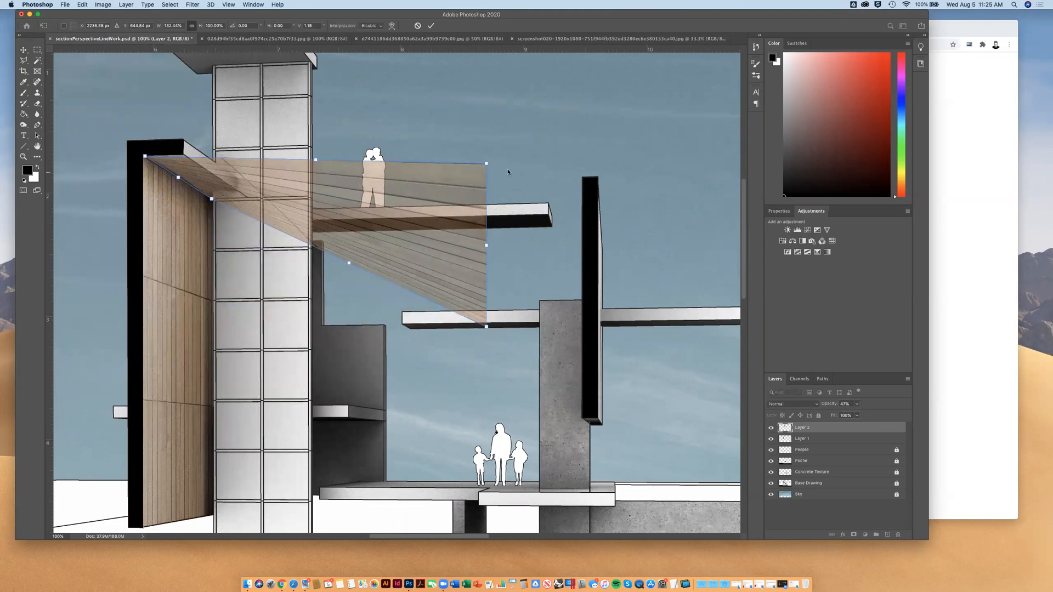
pyautogui.moveTo(488, 166); pyautogui.dragTo(319, 152)
pyautogui.moveTo(487, 324); pyautogui.dragTo(421, 196)
pyautogui.moveTo(317, 149); pyautogui.dragTo(373, 149)
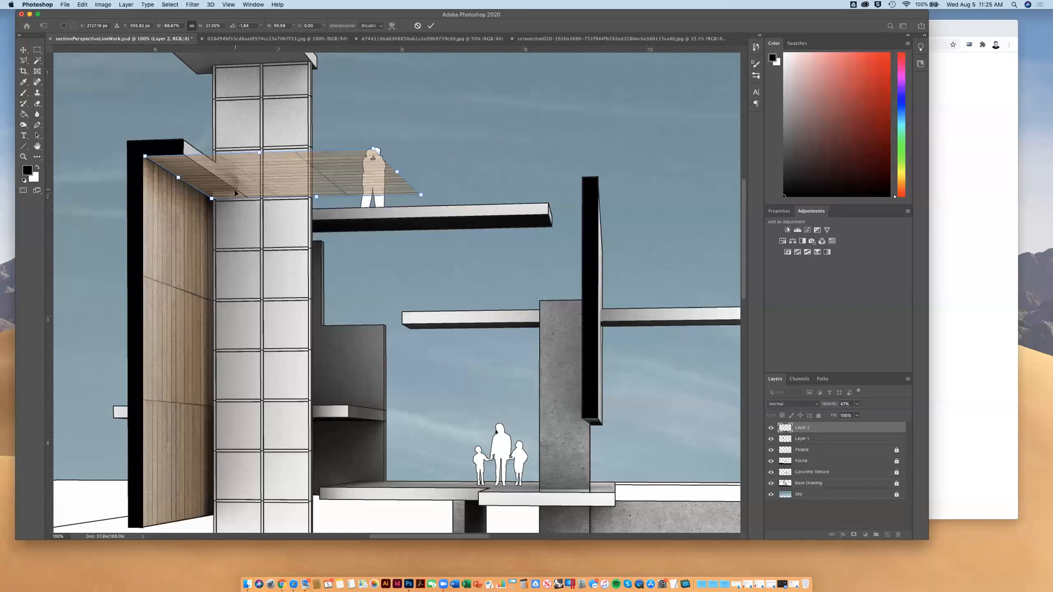
pyautogui.press('Return')
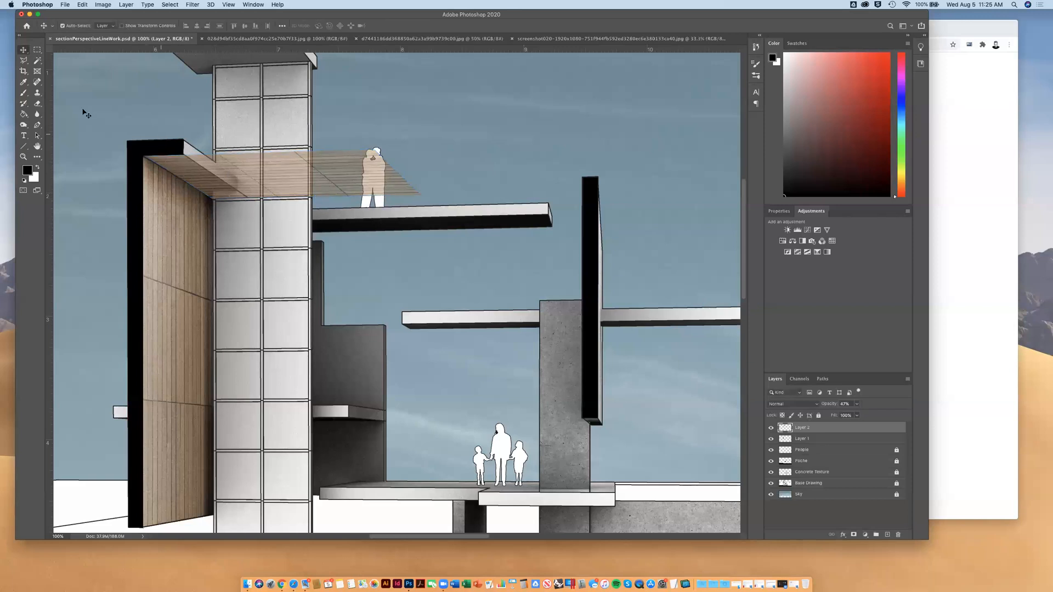
# Delete the wood texture extending past the overhang's underside using a Polygonal Lasso selection, and set the layer's blend mode to Overlay
pyautogui.click(23, 62)
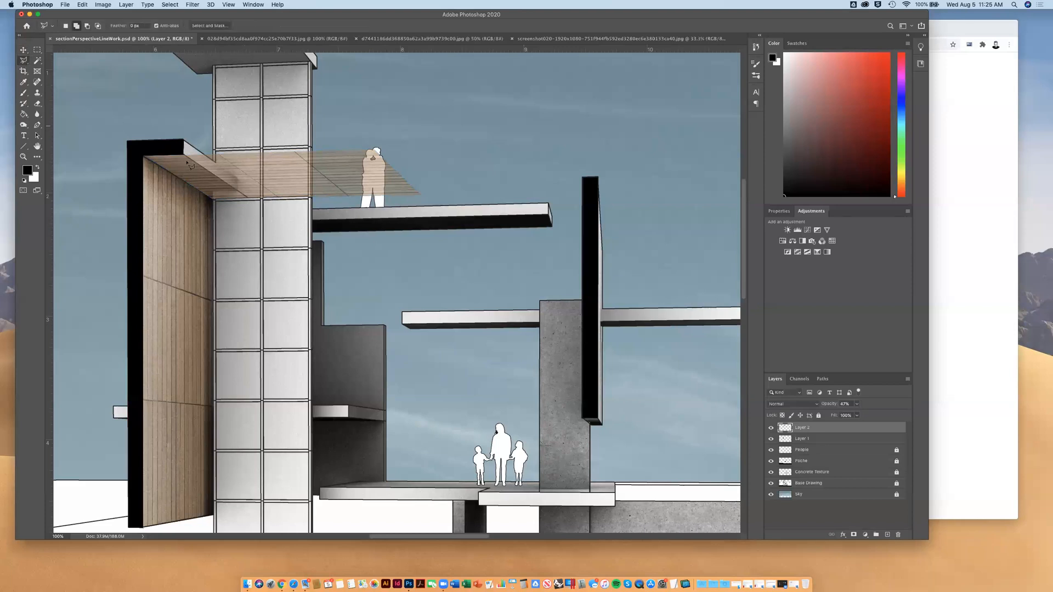
pyautogui.click(184, 156)
pyautogui.click(215, 204)
pyautogui.click(449, 217)
pyautogui.click(424, 122)
pyautogui.click(232, 122)
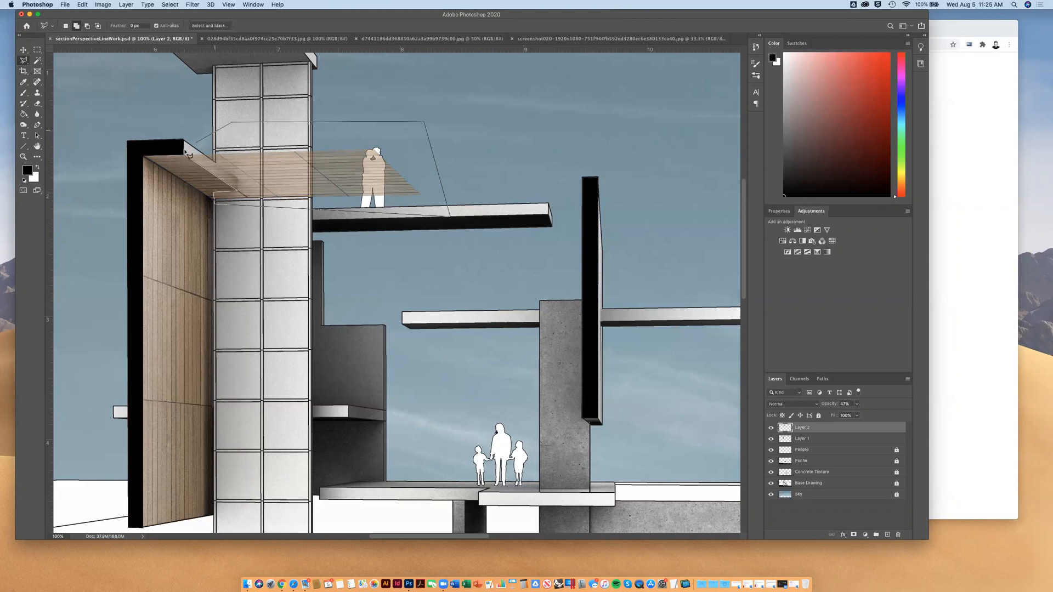
pyautogui.click(187, 158)
pyautogui.press('BackSpace')
pyautogui.click(37, 50)
pyautogui.click(149, 136)
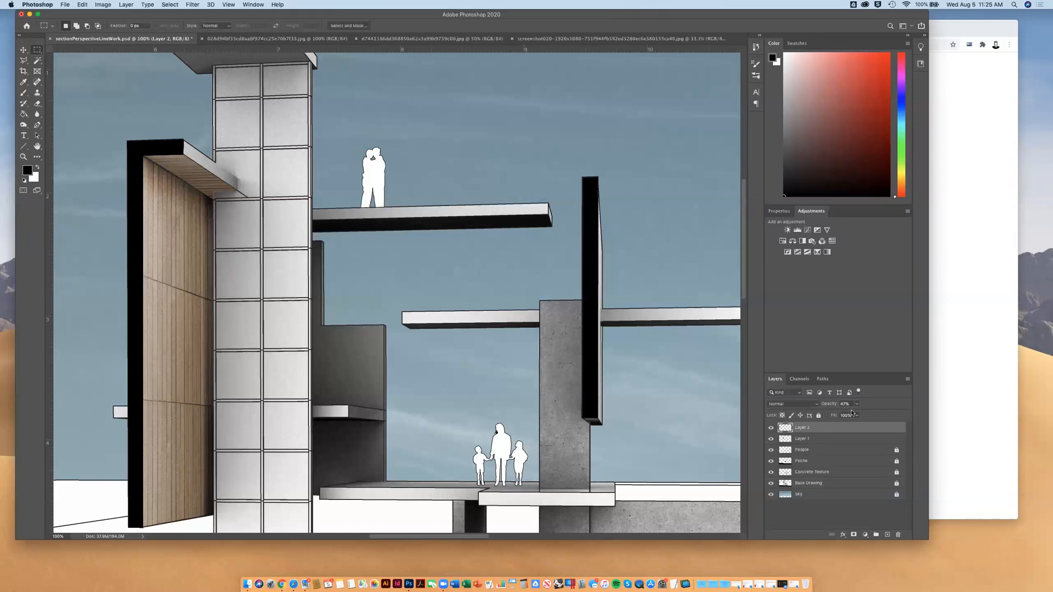
pyautogui.click(792, 404)
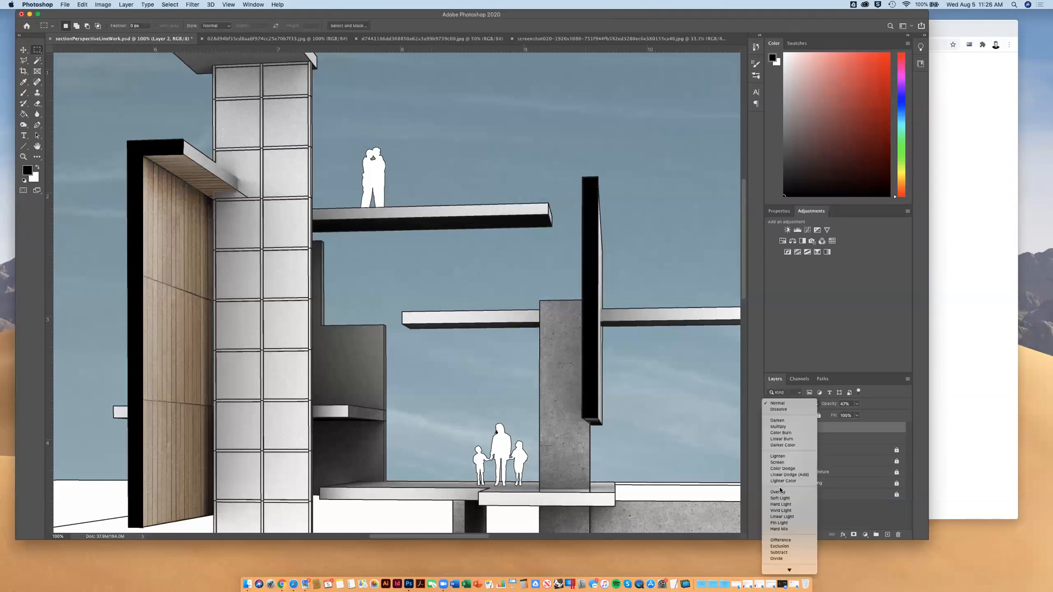
pyautogui.click(785, 492)
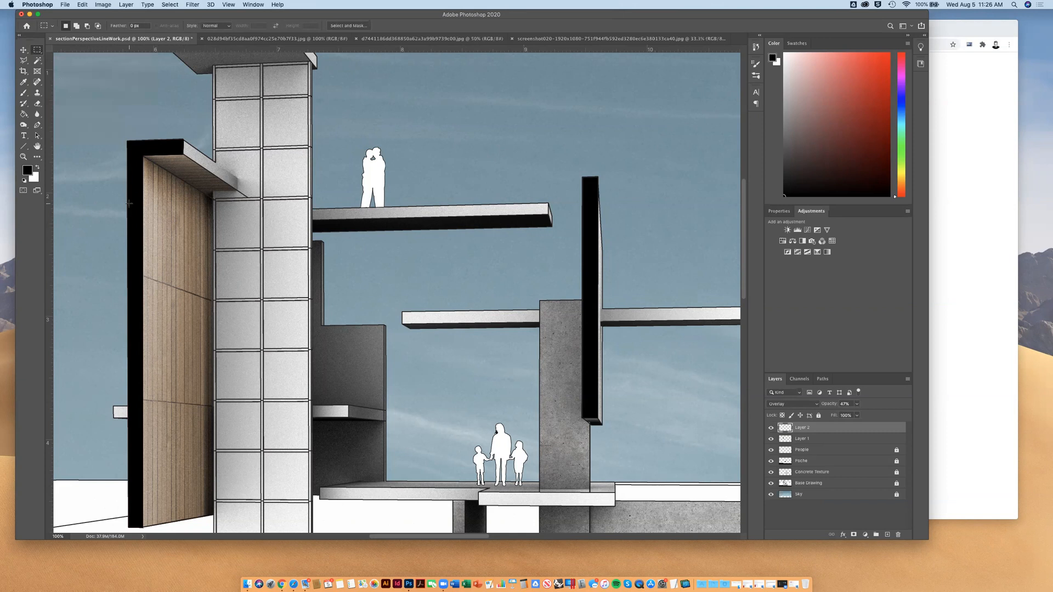
# Copy a rectangular piece of the upper wood wall from Layer 1 and paste it as a new layer
pyautogui.moveTo(123, 210); pyautogui.dragTo(229, 265)
pyautogui.click(771, 439)
pyautogui.click(771, 438)
pyautogui.click(811, 439)
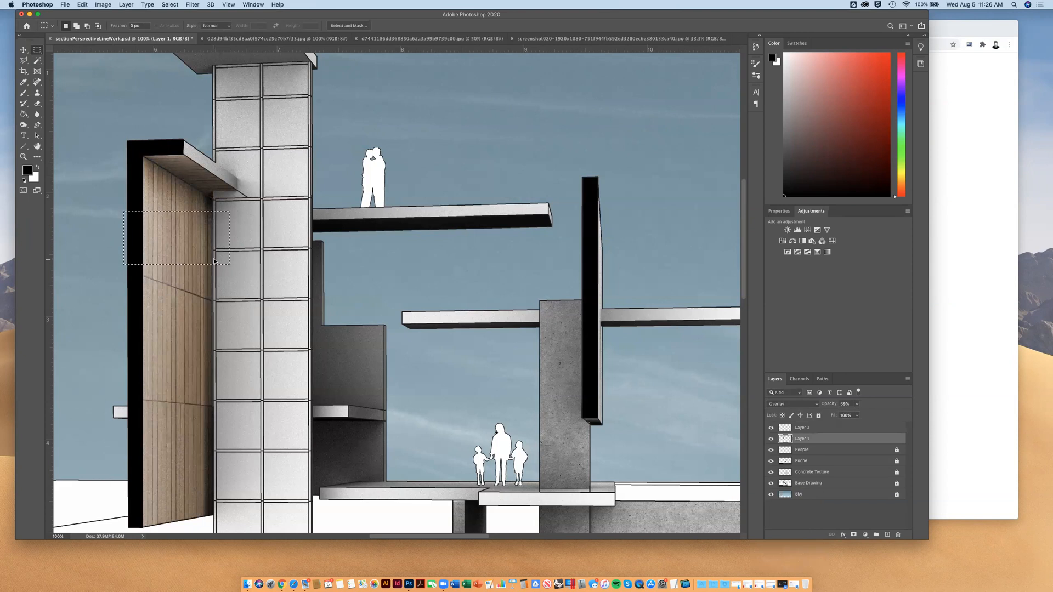
pyautogui.press('super+c')
pyautogui.press('super+v')
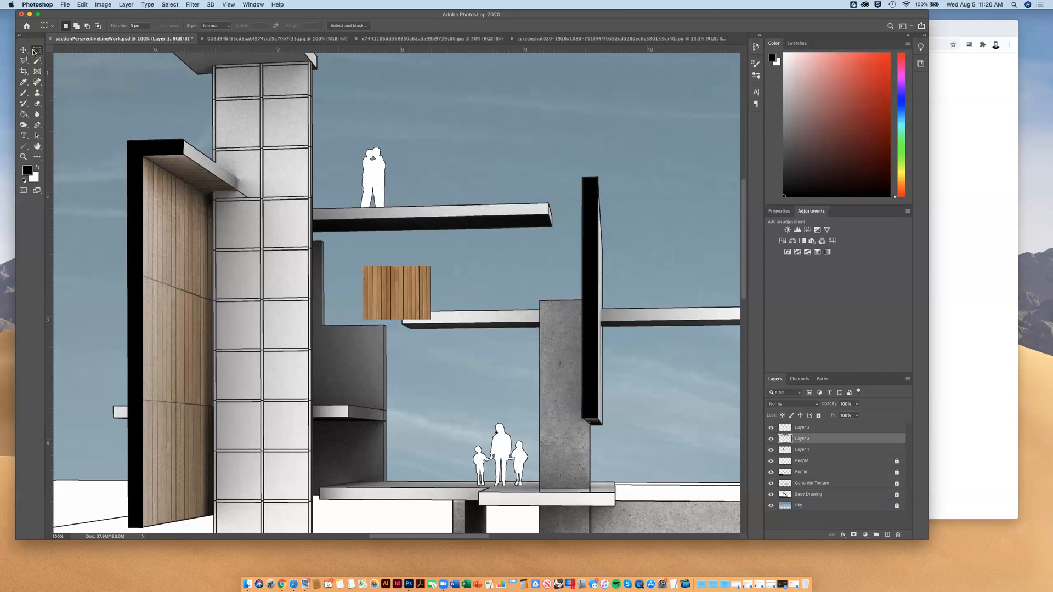
# Move the pasted wood piece over the overhang's side edge beside the tower and lower its opacity to about 66%
pyautogui.click(24, 50)
pyautogui.moveTo(414, 300); pyautogui.dragTo(232, 174)
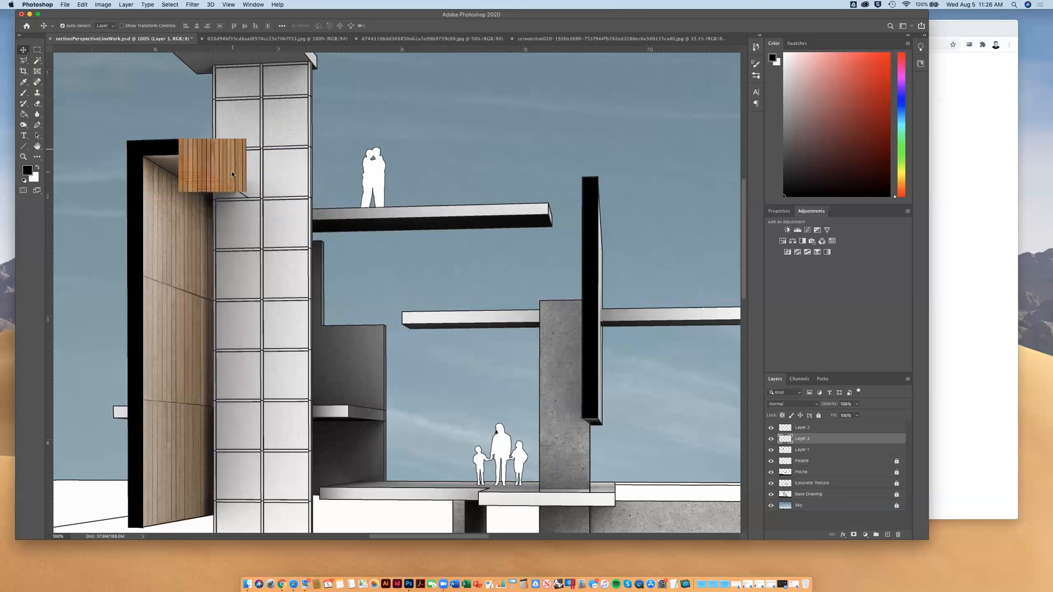
pyautogui.click(858, 406)
pyautogui.click(851, 415)
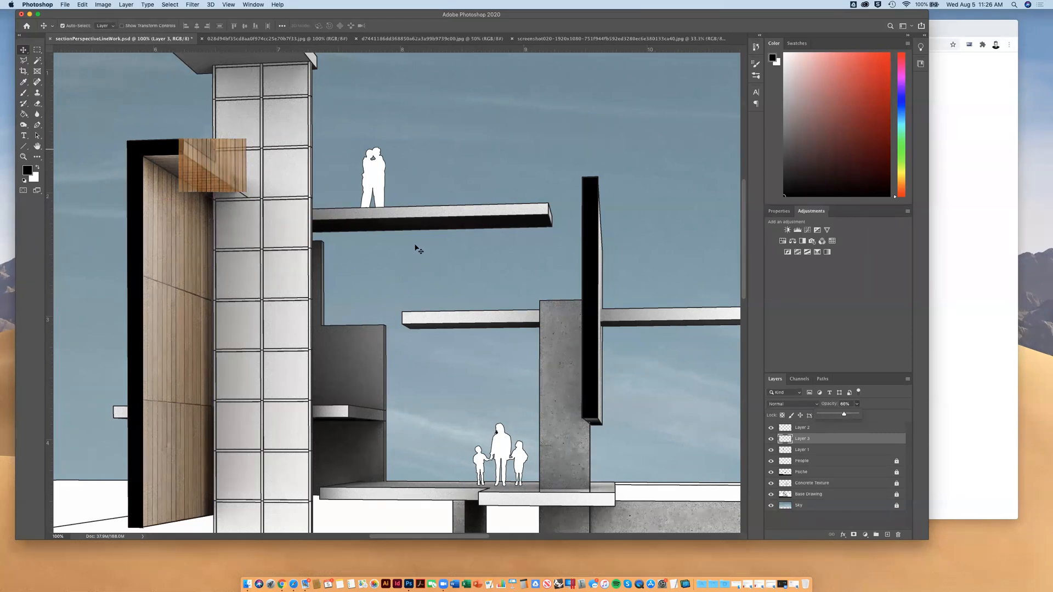
pyautogui.scroll(5, 317, 165)
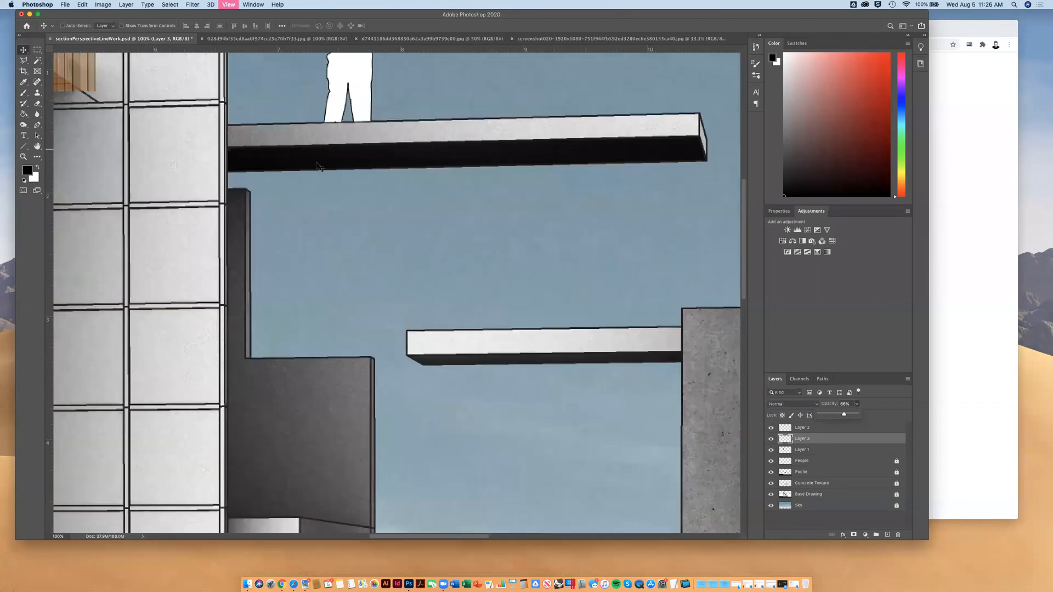
# Distort the pasted wood piece on Layer 3 to fit the four corners of the overhang's side edge, and apply the transform
pyautogui.scroll(5, 316, 166)
pyautogui.hscroll(-3, 316, 165)
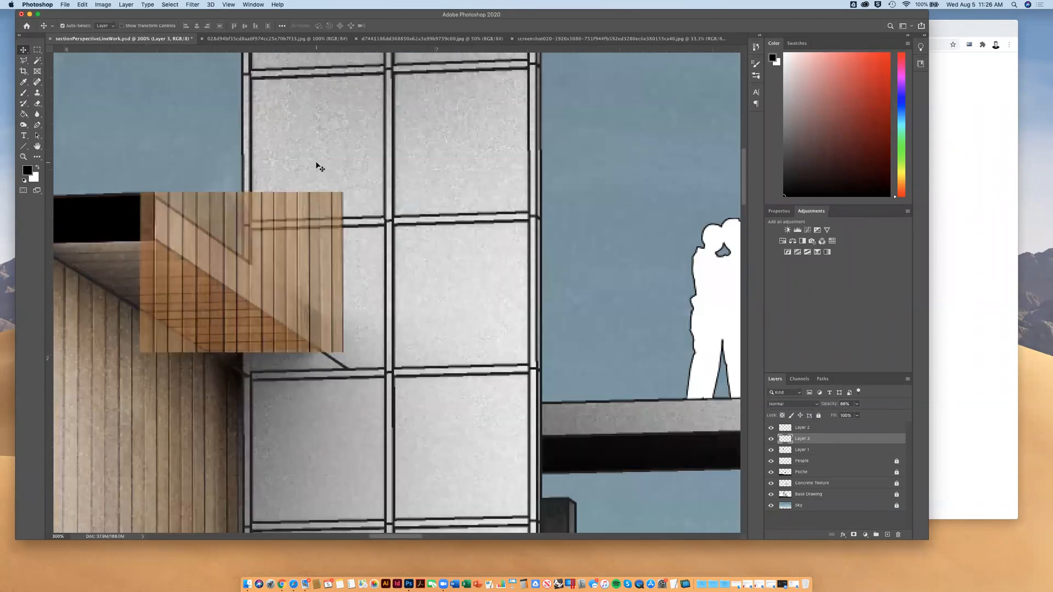
pyautogui.moveTo(277, 235); pyautogui.dragTo(408, 247)
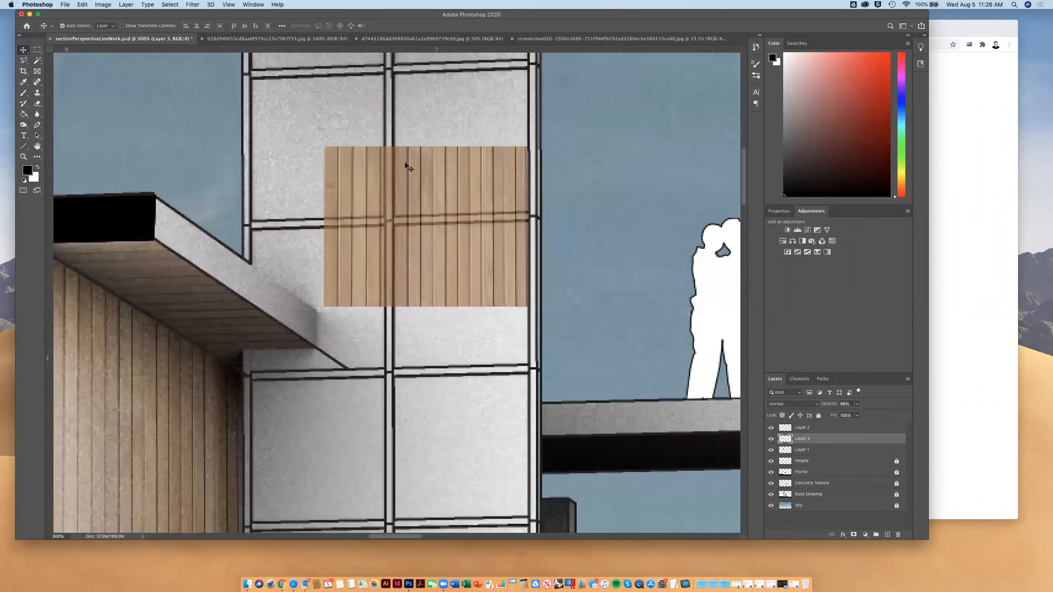
pyautogui.click(98, 6)
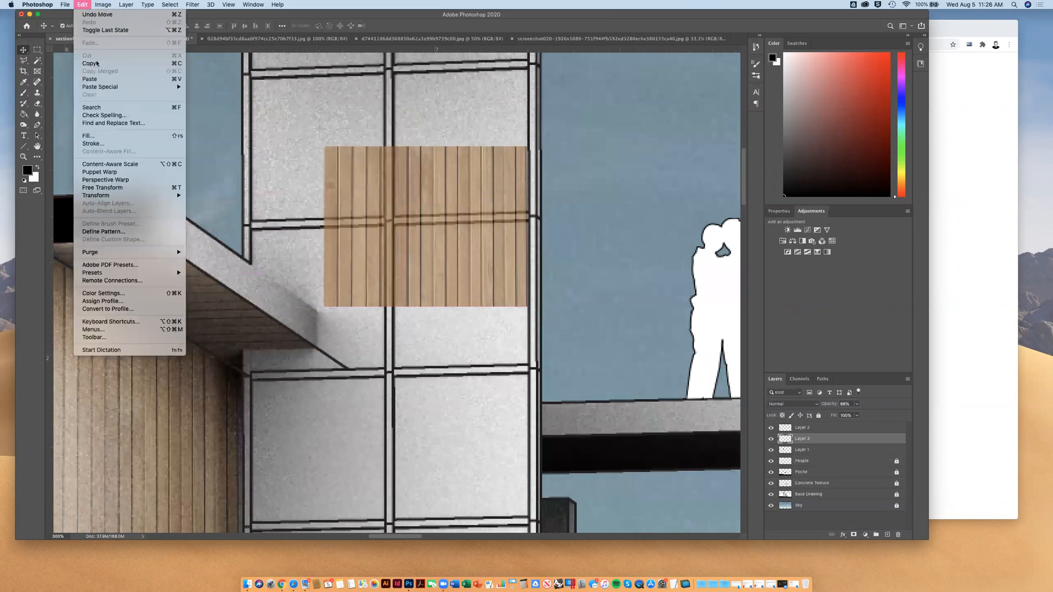
pyautogui.moveTo(184, 199)
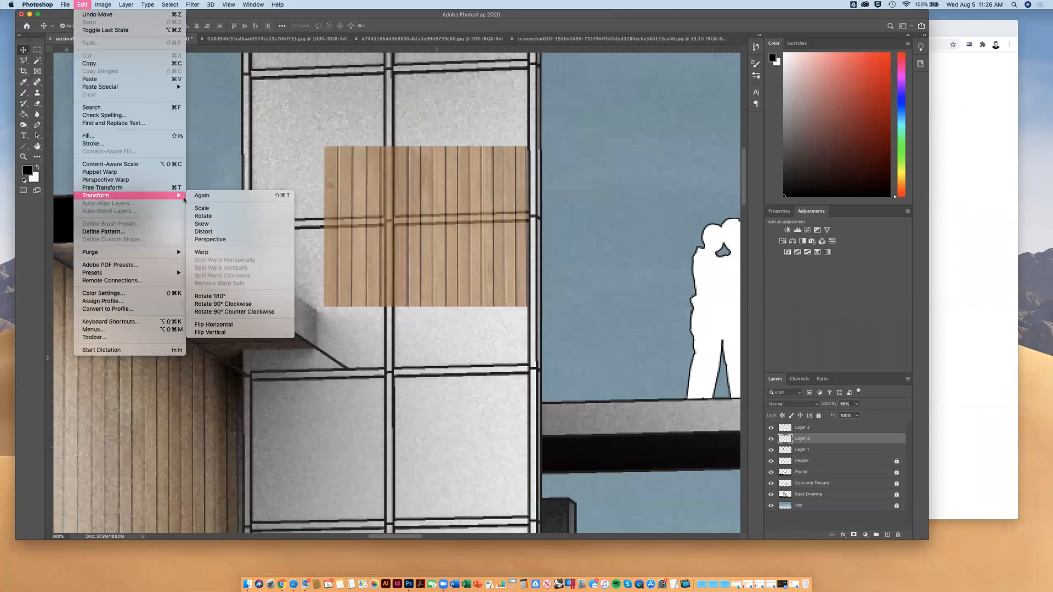
pyautogui.click(208, 231)
pyautogui.moveTo(328, 148); pyautogui.dragTo(160, 200)
pyautogui.moveTo(323, 309); pyautogui.dragTo(154, 242)
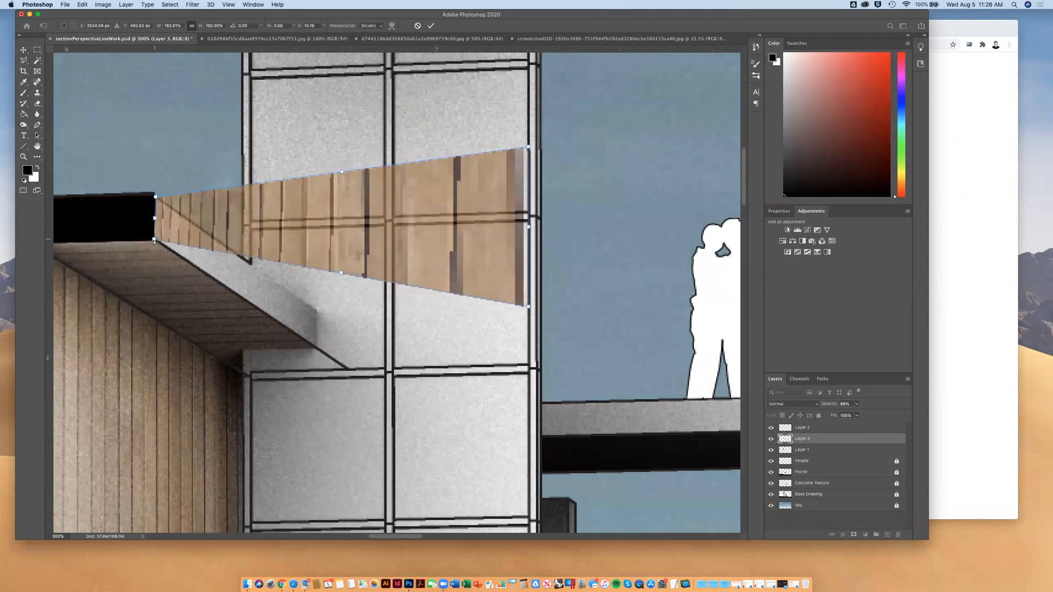
pyautogui.moveTo(529, 307); pyautogui.dragTo(317, 348)
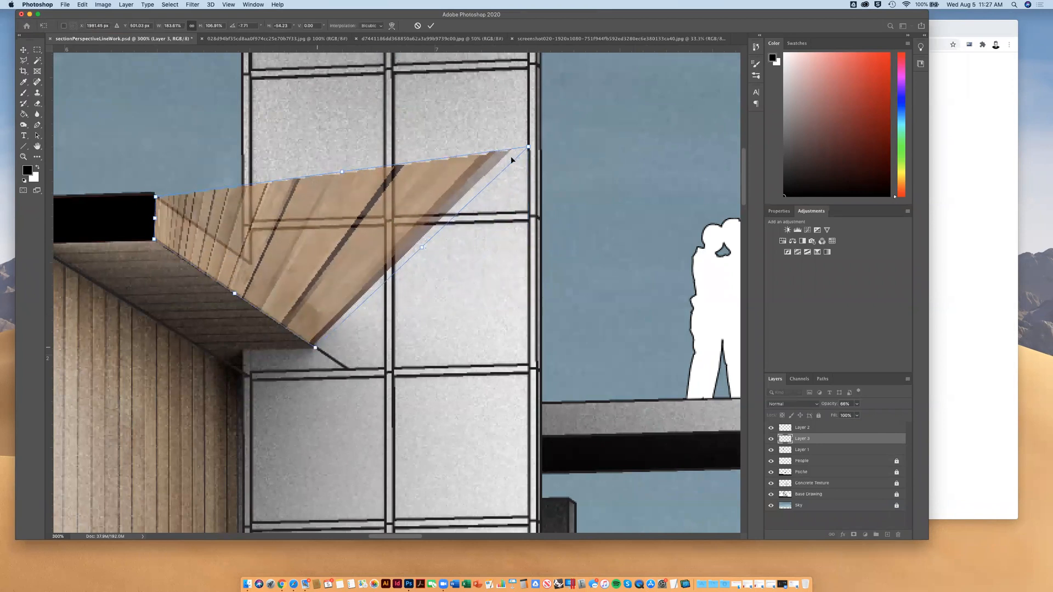
pyautogui.moveTo(528, 146); pyautogui.dragTo(316, 314)
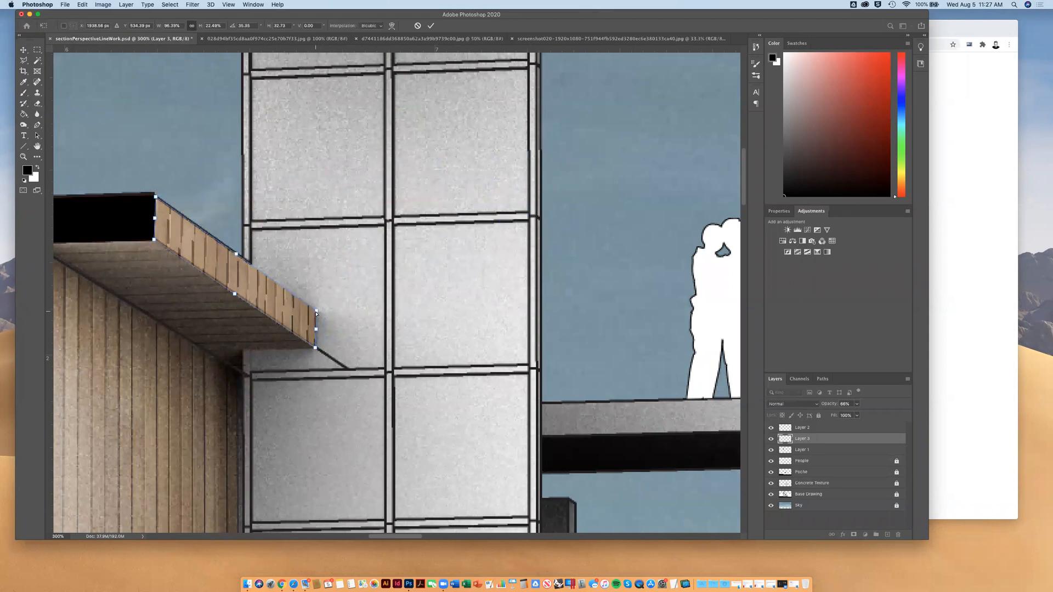
pyautogui.press('super+minus')
pyautogui.press('super+minus')
pyautogui.press('Return')
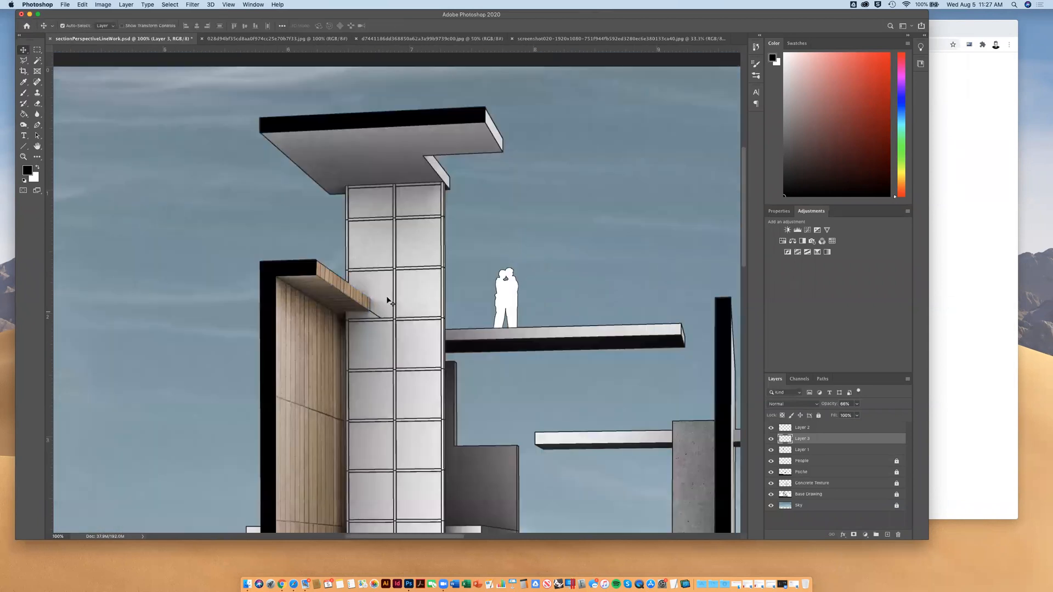
# Set Layer 3 to 100% opacity with the Overlay blend mode, and raise Layer 2's opacity to 100%
pyautogui.click(855, 406)
pyautogui.moveTo(857, 417); pyautogui.dragTo(874, 416)
pyautogui.click(814, 404)
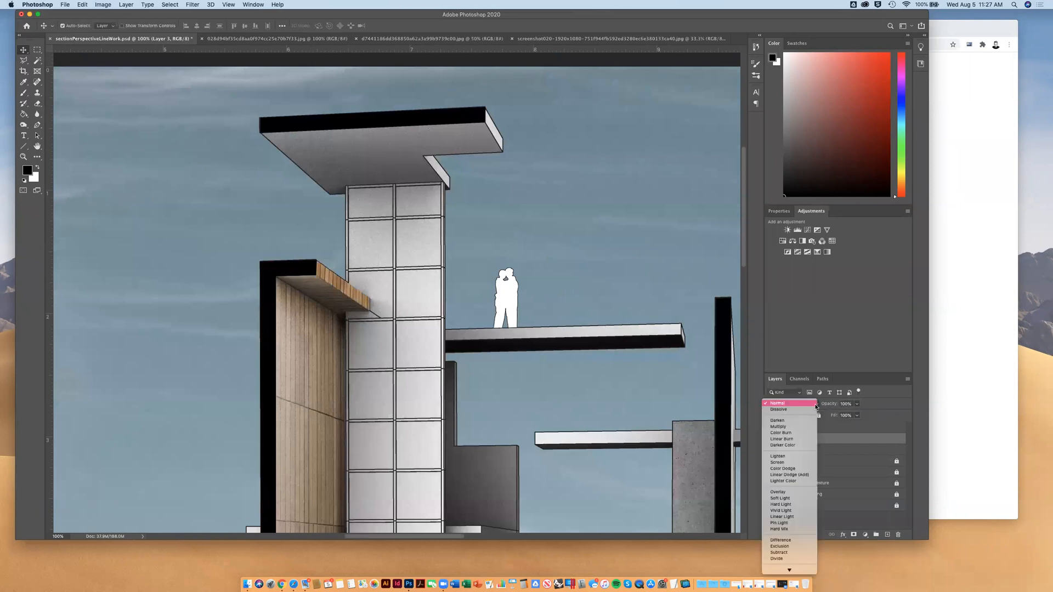
pyautogui.click(785, 493)
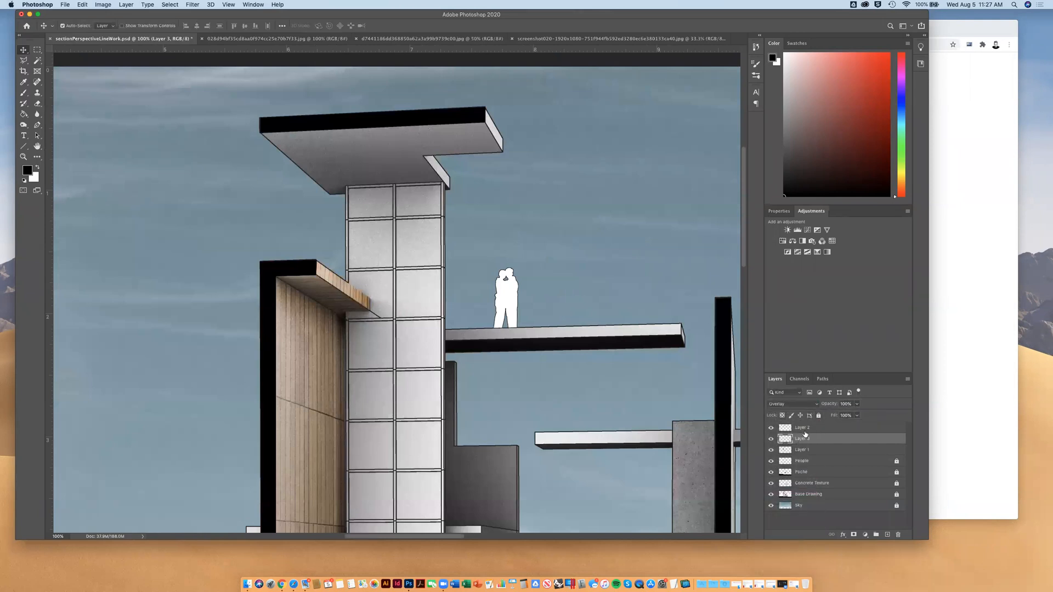
pyautogui.click(806, 429)
pyautogui.moveTo(856, 404); pyautogui.dragTo(903, 416)
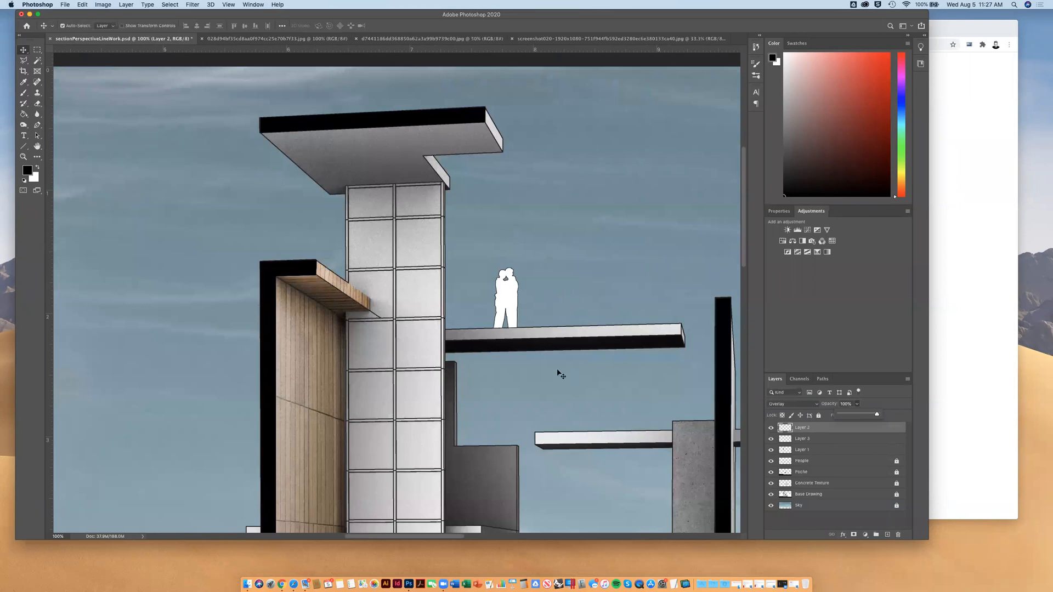
# Merge the three wood layers, Layer 1, Layer 2 and Layer 3, into a single layer
pyautogui.scroll(-5, 560, 375)
pyautogui.hscroll(1, 559, 375)
pyautogui.scroll(-5, 560, 373)
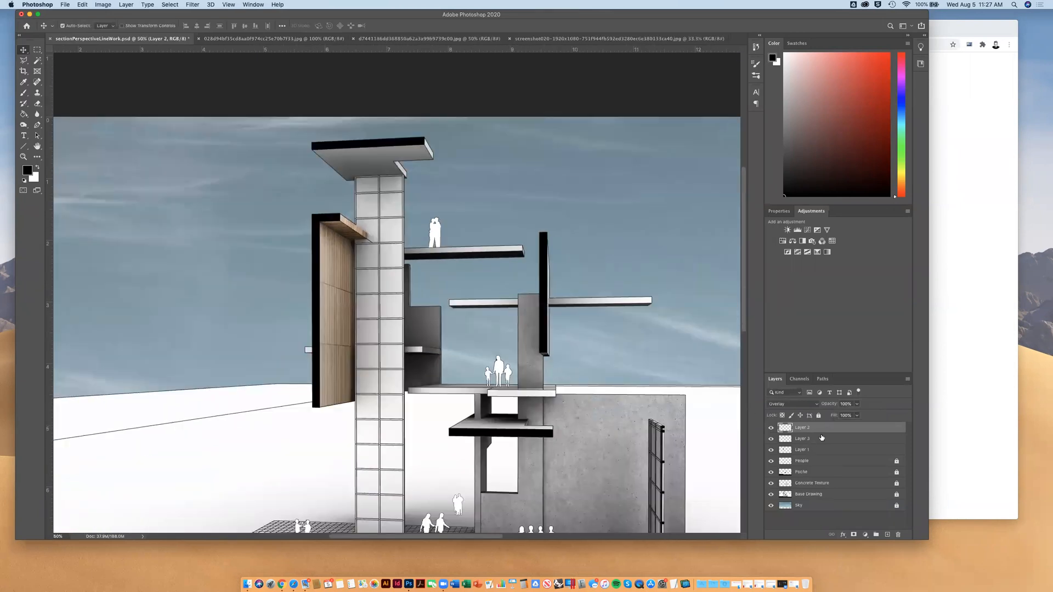
pyautogui.click(804, 443)
pyautogui.click(807, 451)
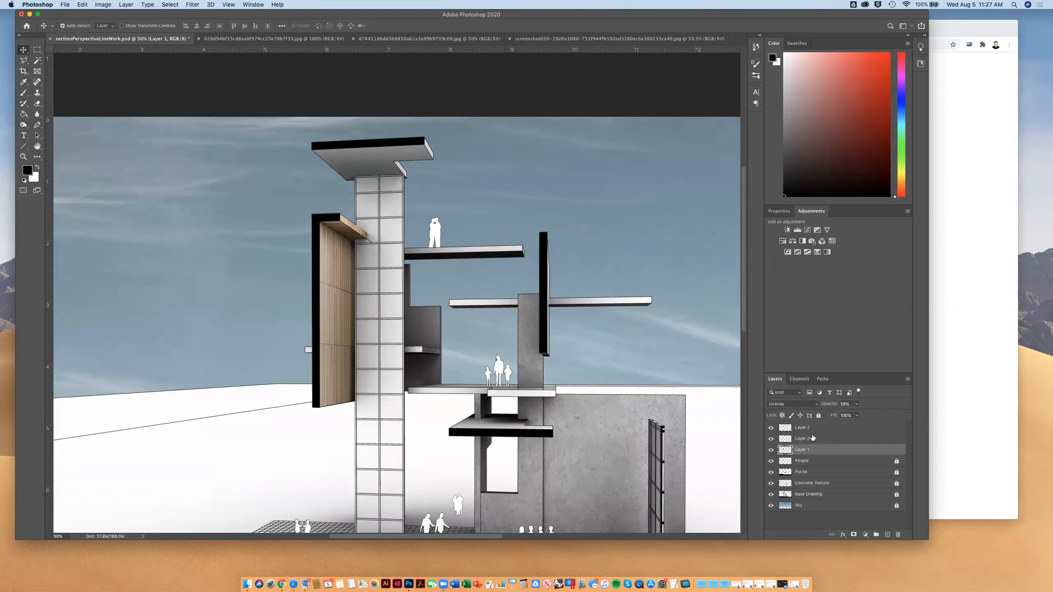
pyautogui.keyDown('shift'); pyautogui.click(811, 431); pyautogui.keyUp('shift')
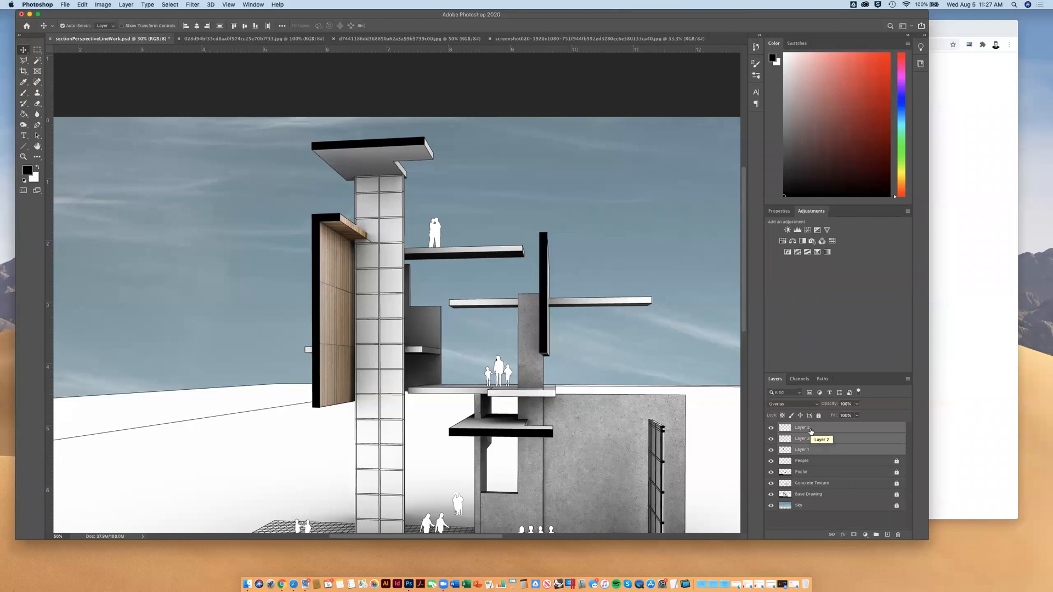
pyautogui.rightClick(811, 431)
pyautogui.click(841, 464)
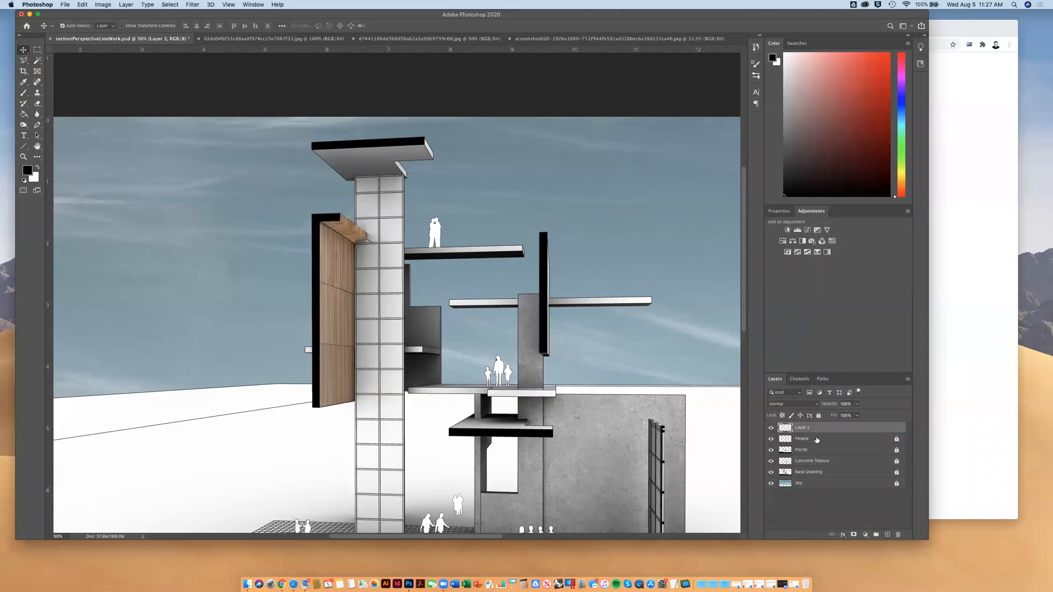
# Rename the merged wood layer as Wood Texture
pyautogui.doubleClick(810, 429)
pyautogui.write('Wood Texture')
pyautogui.press('Return')
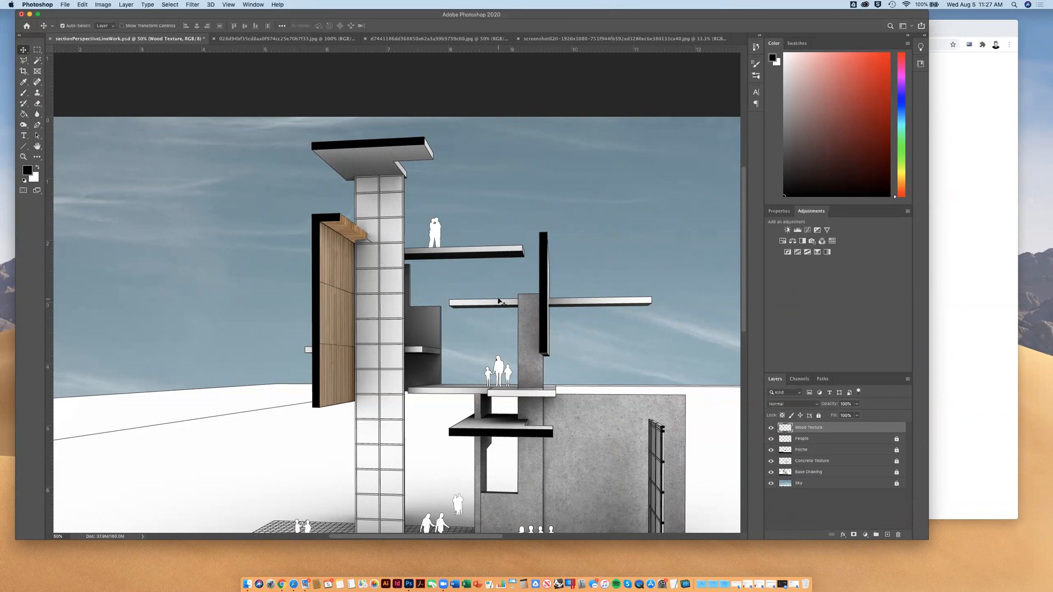
# Set the Wood Texture layer's blend mode to Overlay and move it between the Poche and Concrete Texture layers
pyautogui.click(822, 408)
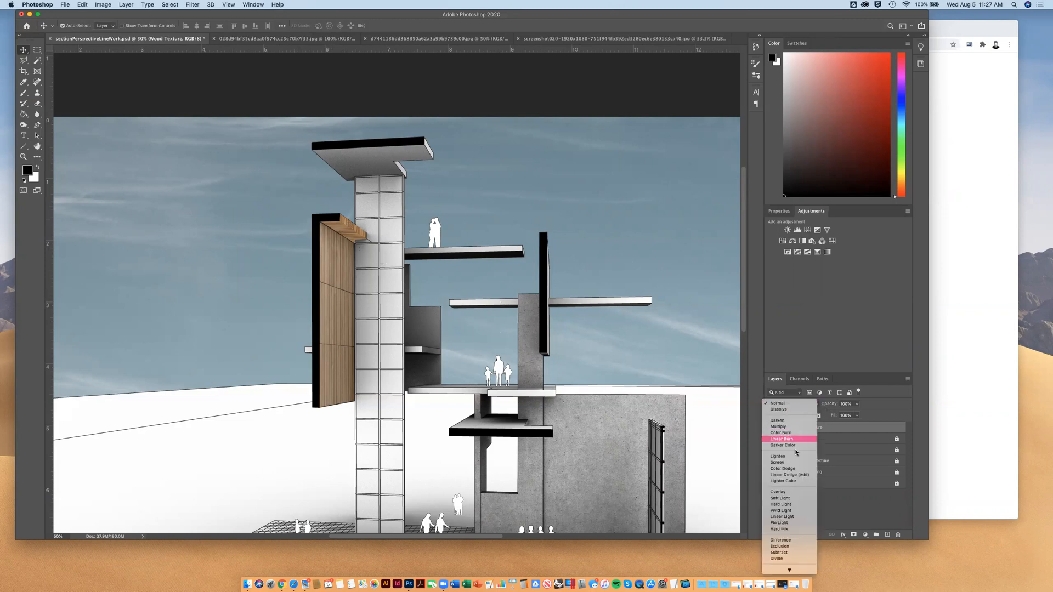
pyautogui.click(786, 493)
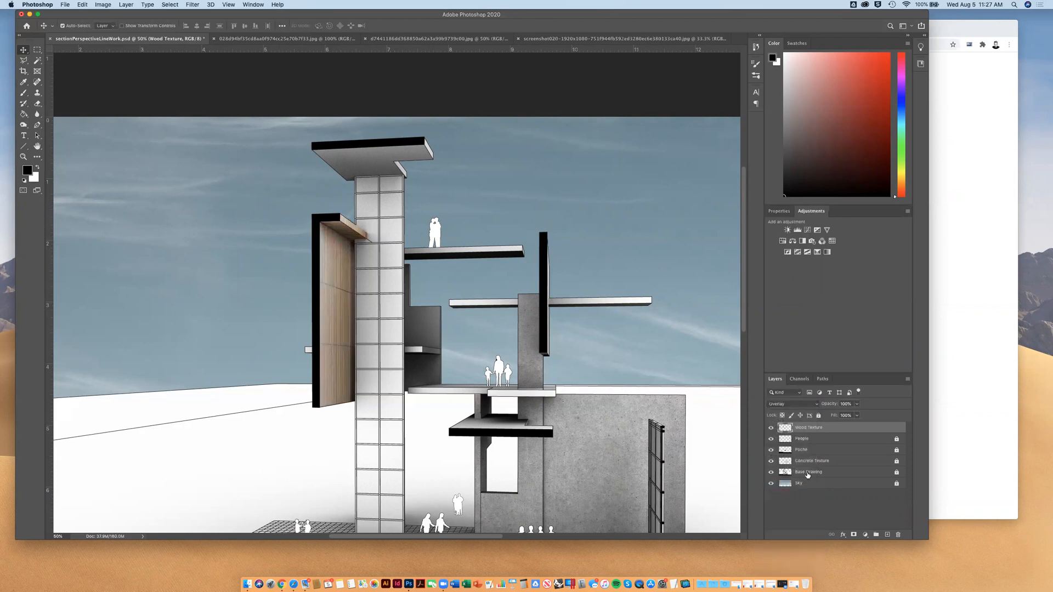
pyautogui.moveTo(809, 430); pyautogui.dragTo(806, 455)
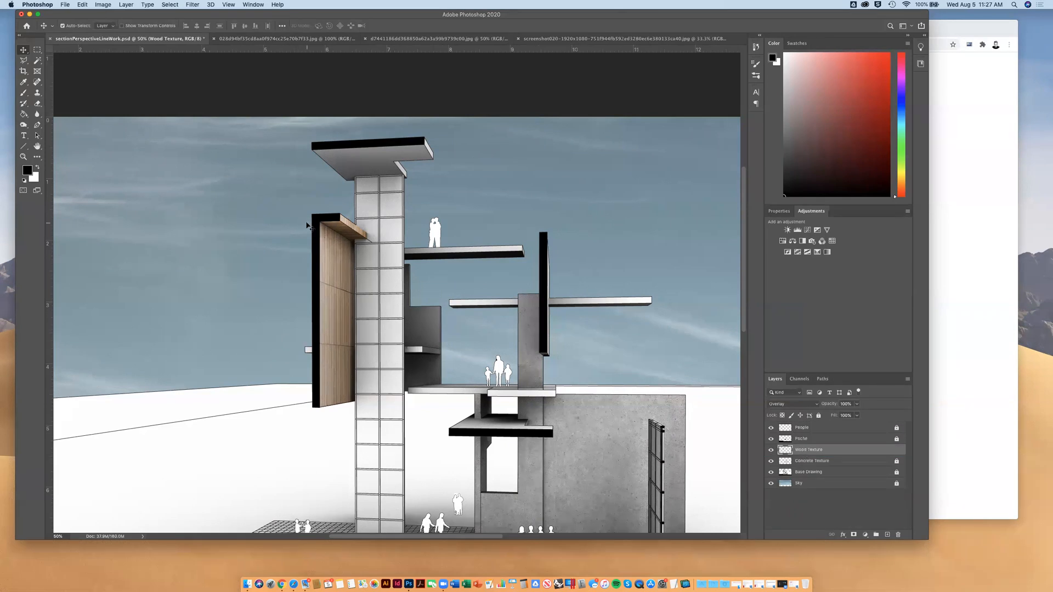
pyautogui.press('super+minus')
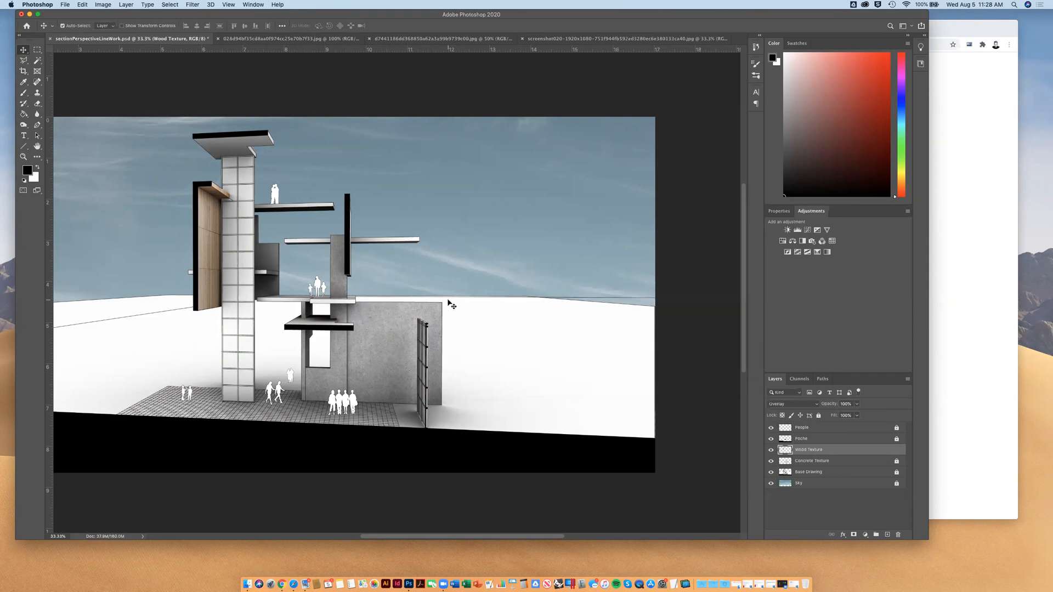
pyautogui.scroll(2, 383, 401)
pyautogui.hscroll(-3, 384, 400)
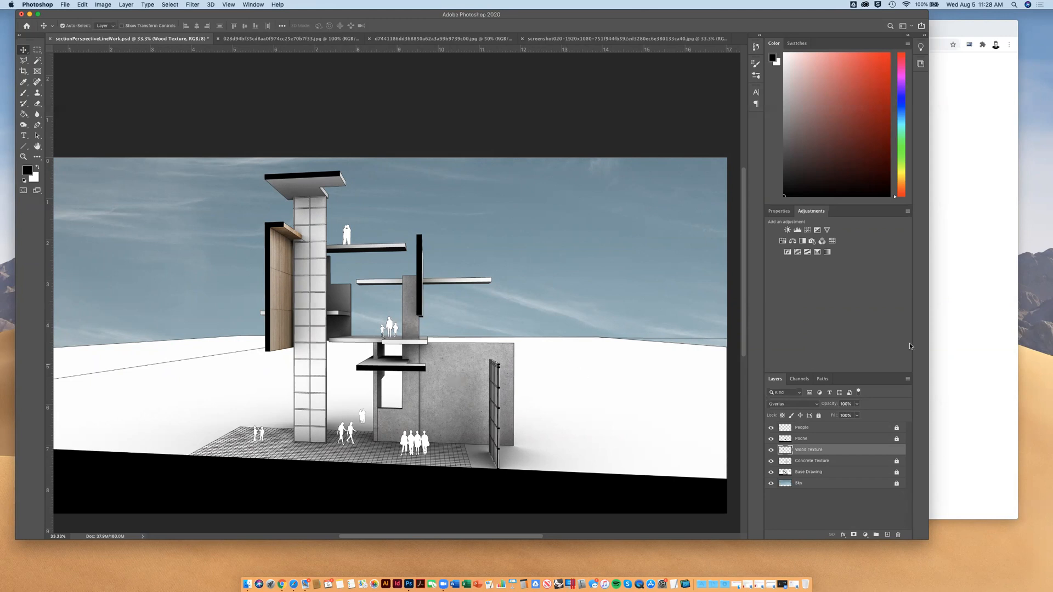
# Switch to the course page in Chrome and review the Step 2 texture-mapping instructions, example image and the Step 3 section
pyautogui.click(953, 334)
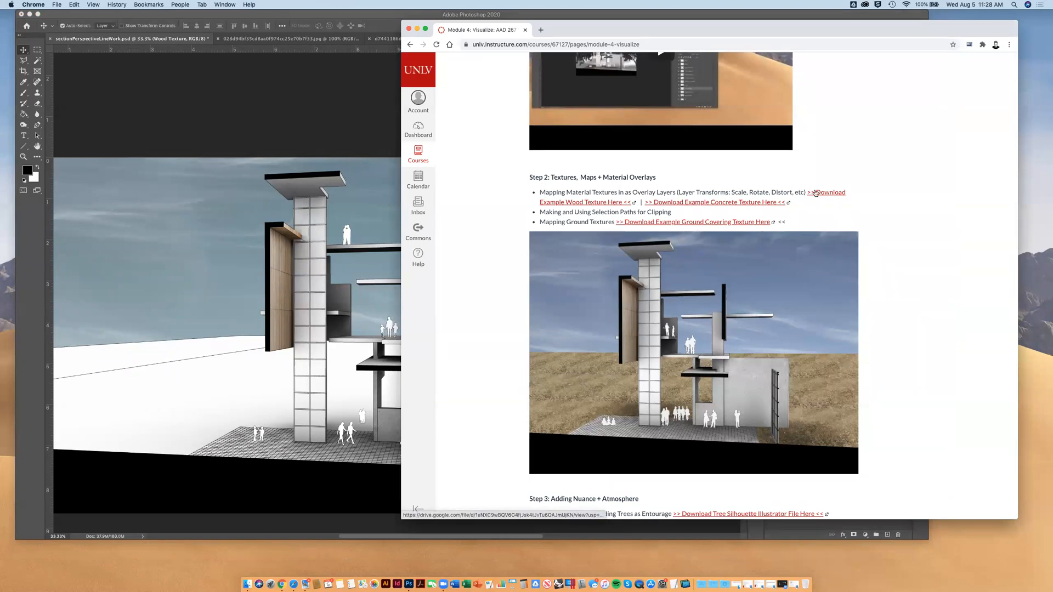
pyautogui.moveTo(641, 192); pyautogui.dragTo(729, 191)
pyautogui.click(758, 192)
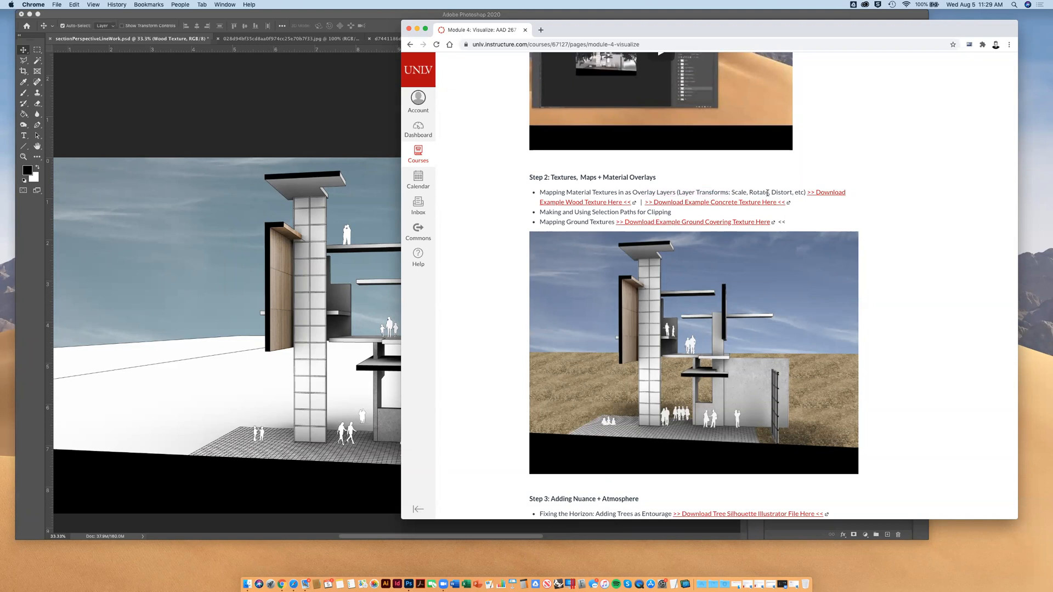
pyautogui.doubleClick(788, 192)
pyautogui.click(525, 195)
pyautogui.scroll(-6, 601, 404)
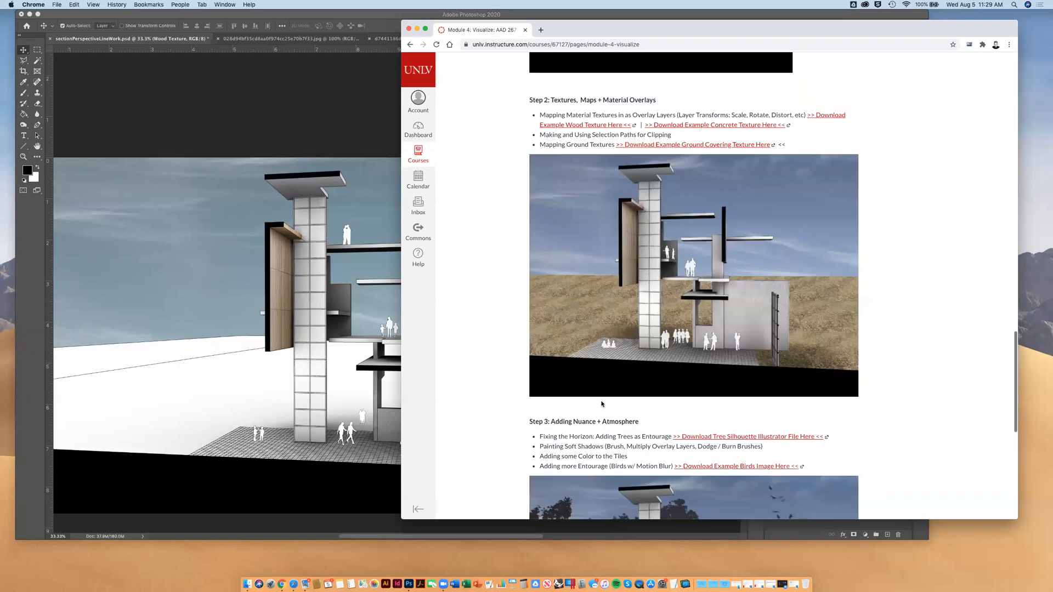
pyautogui.scroll(5, 684, 313)
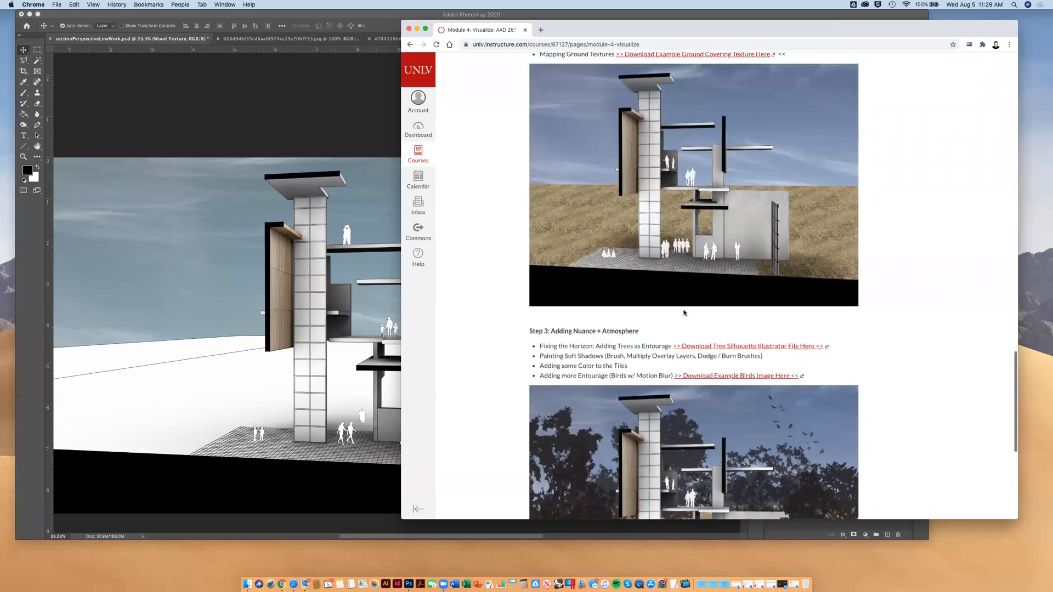
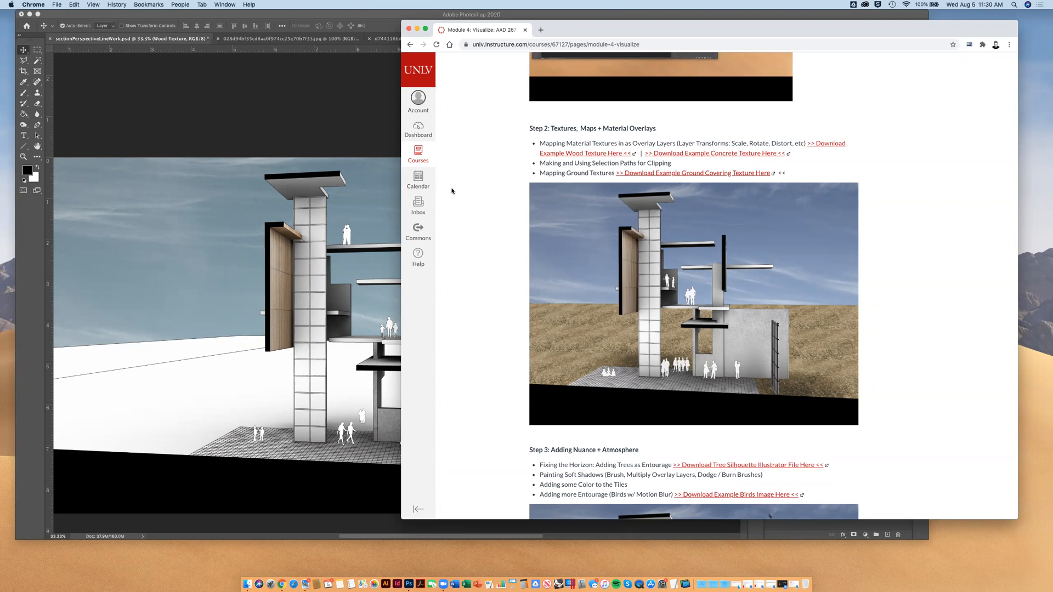
# Switch back to Photoshop and close the concrete and wood texture images
pyautogui.click(24, 61)
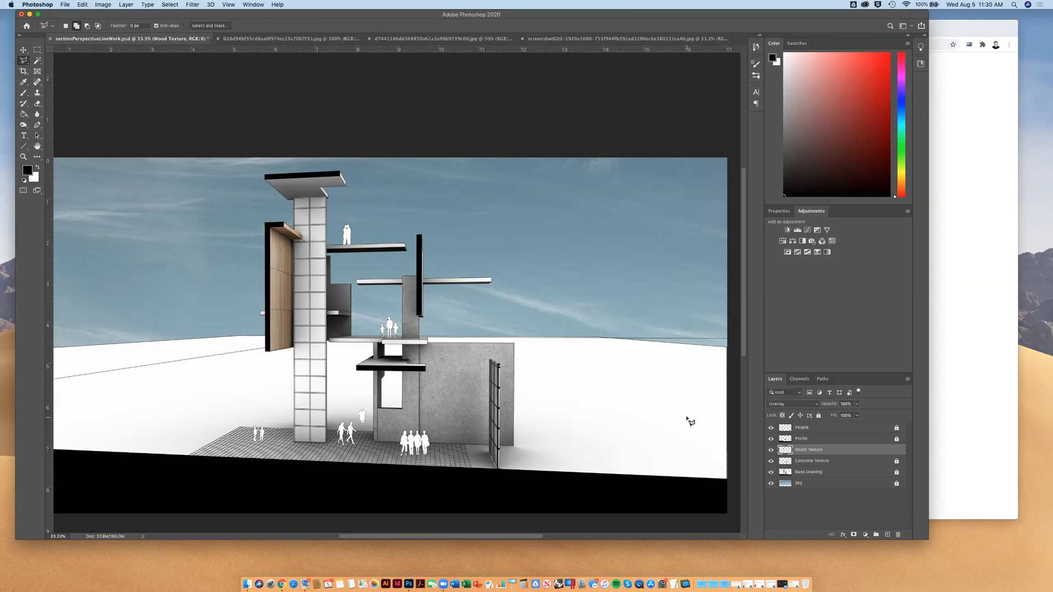
pyautogui.click(294, 38)
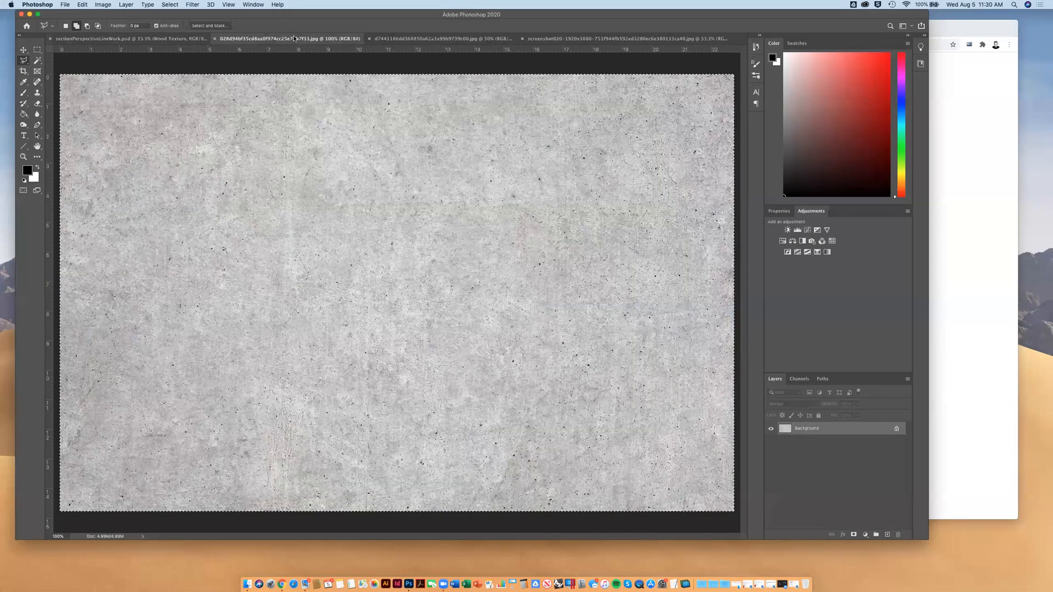
pyautogui.click(398, 39)
pyautogui.click(219, 38)
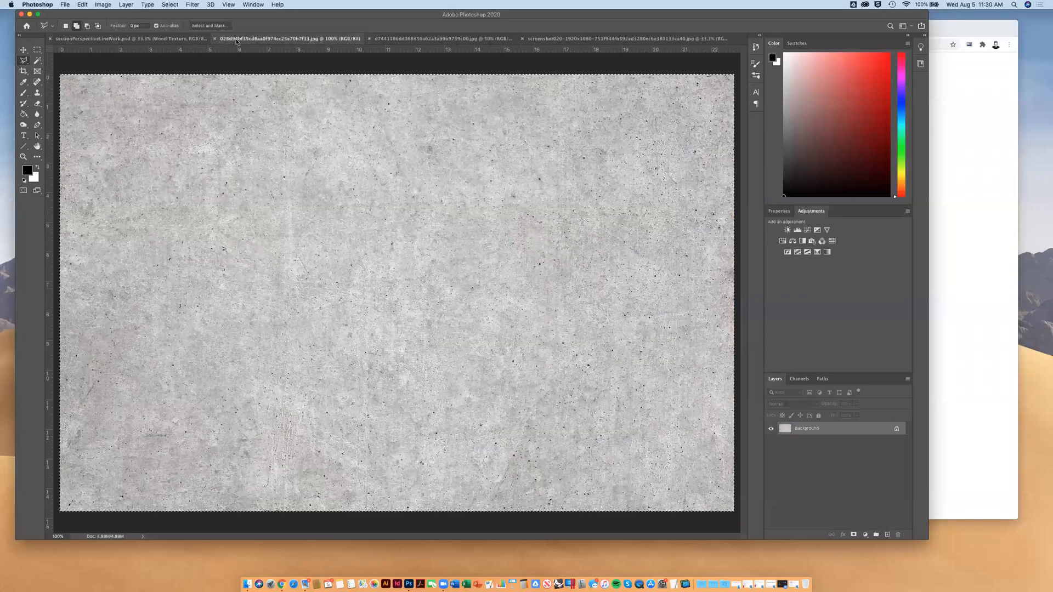
pyautogui.click(214, 39)
pyautogui.click(218, 38)
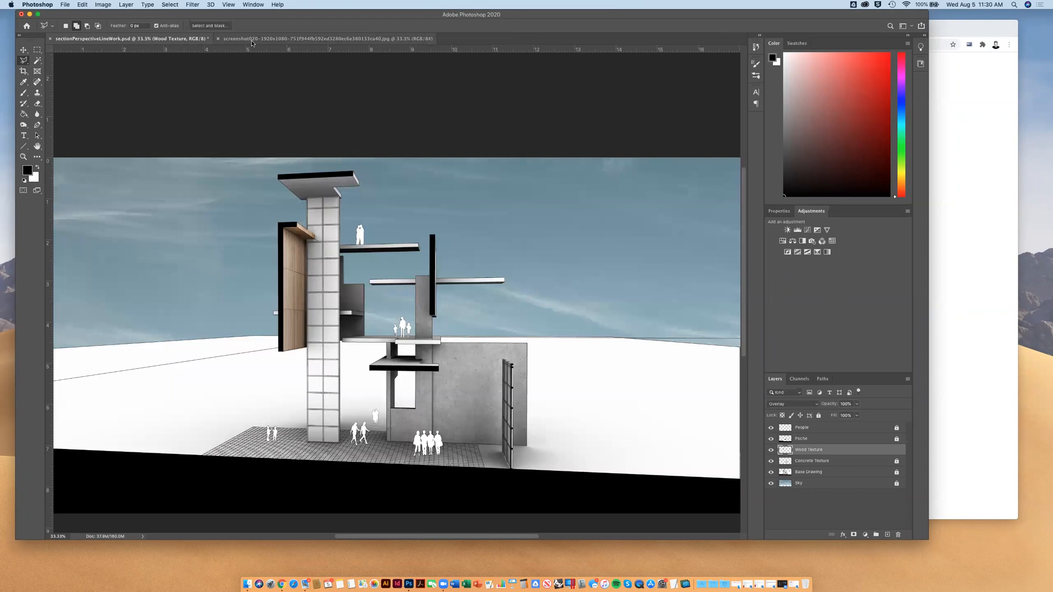
# Copy the entire grass ground texture image and paste it into sectionPerspectiveLineWork.psd
pyautogui.click(251, 40)
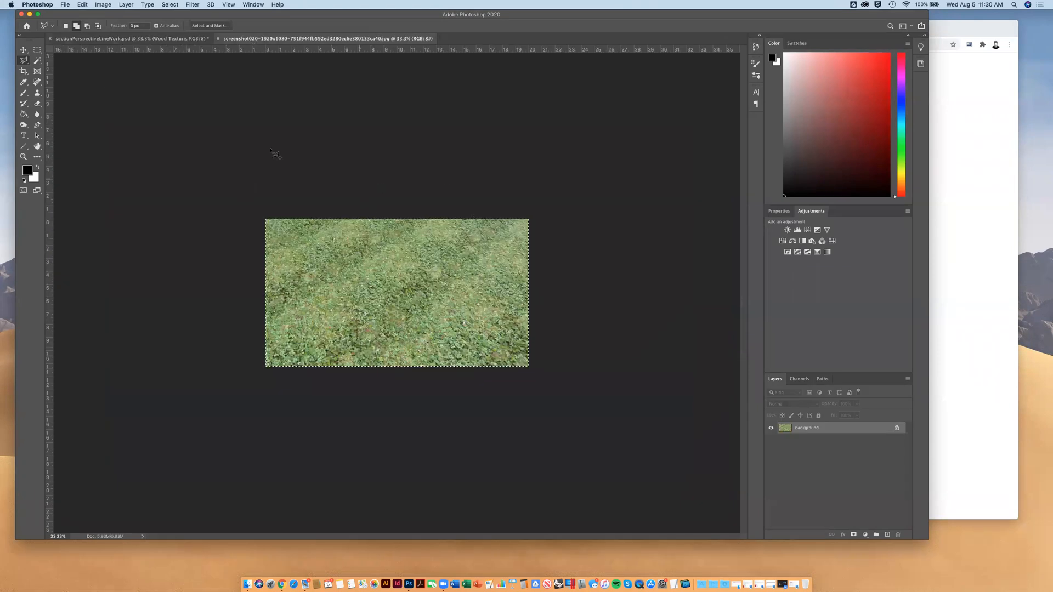
pyautogui.click(37, 50)
pyautogui.click(260, 165)
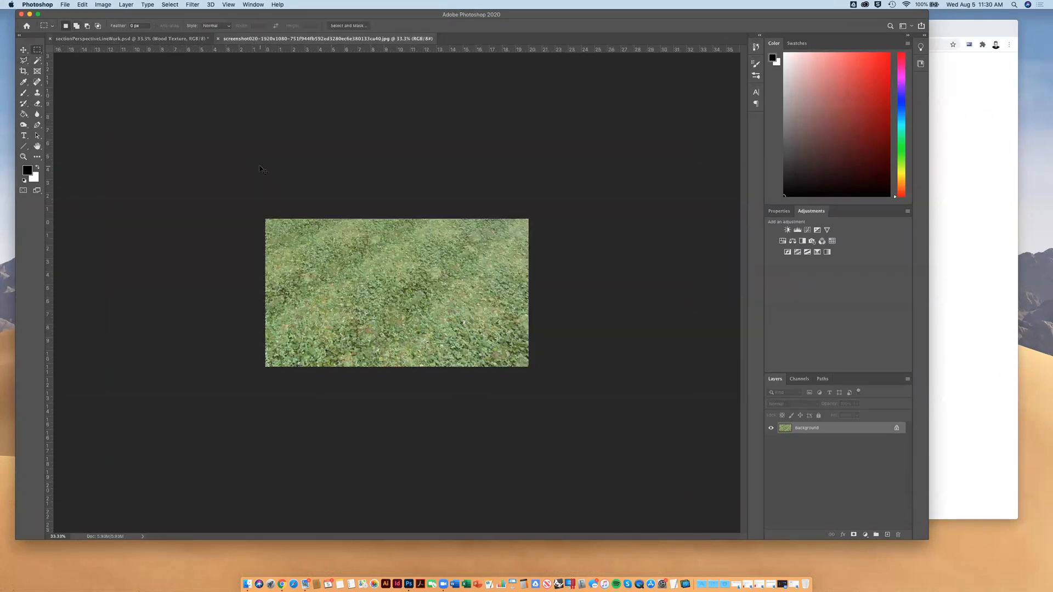
pyautogui.press('super+a')
pyautogui.hotkey('ctrl', 'Tab')
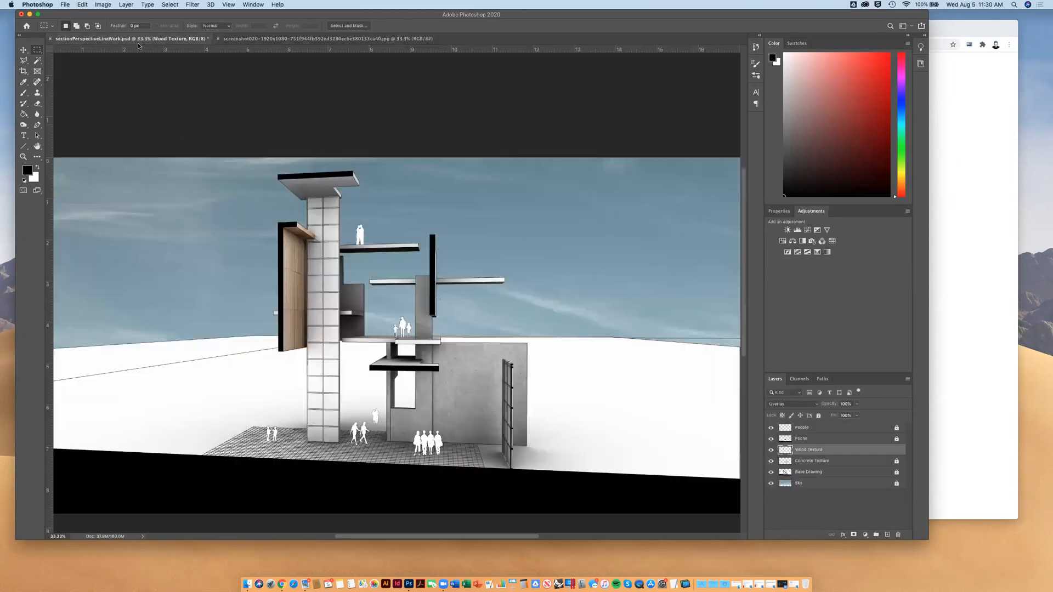
pyautogui.press('super+v')
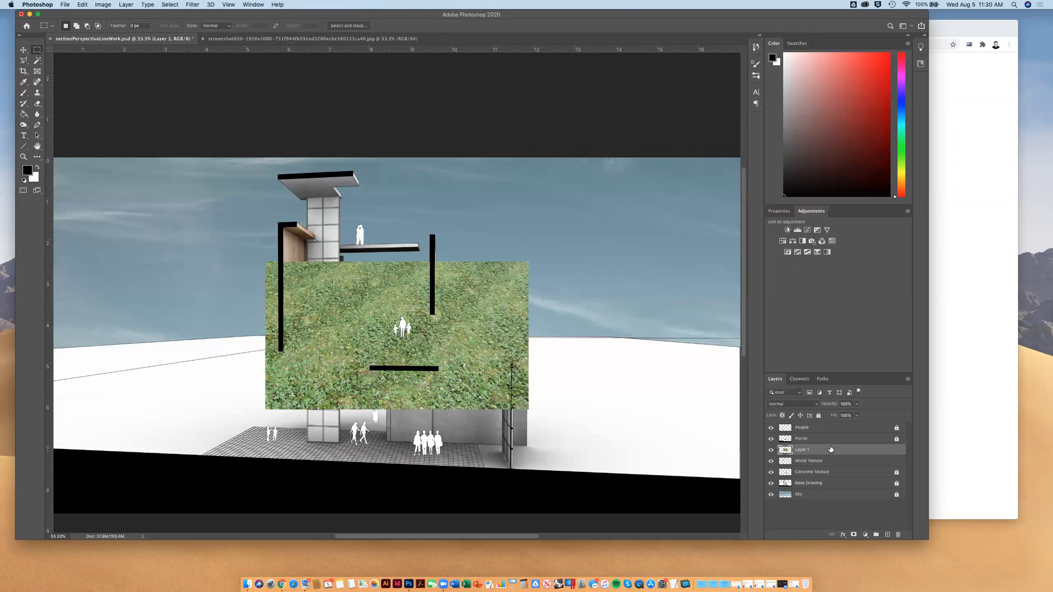
# Move the pasted grass layer above the People layer and rename it as Ground
pyautogui.moveTo(813, 450); pyautogui.dragTo(810, 426)
pyautogui.doubleClick(800, 429)
pyautogui.write('Ground')
pyautogui.press('Return')
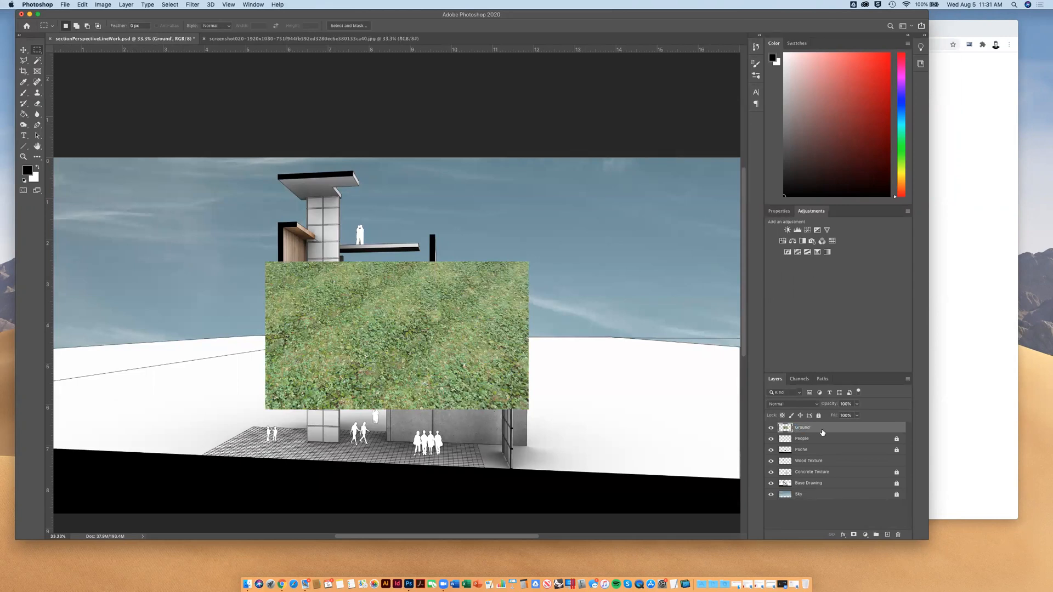
pyautogui.press('space')
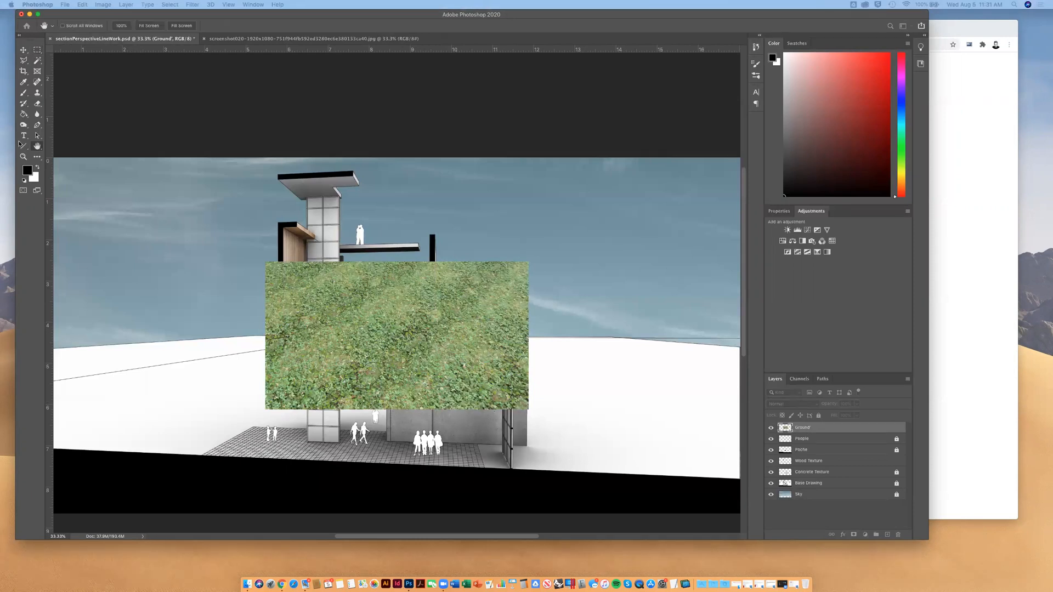
pyautogui.press('Escape')
pyautogui.doubleClick(804, 428)
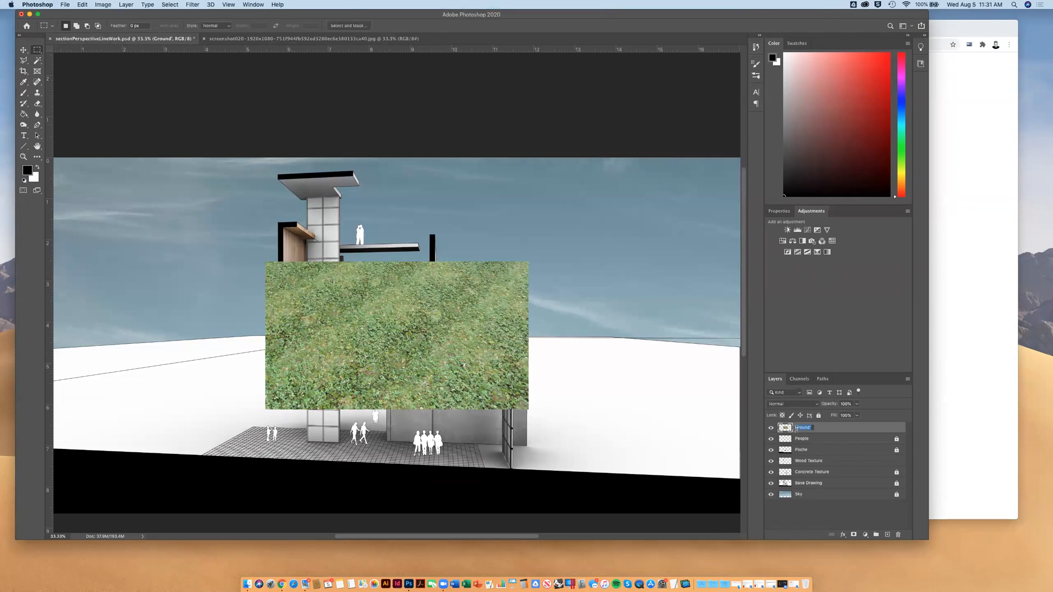
pyautogui.click(812, 428)
pyautogui.press('BackSpace')
pyautogui.press('Return')
# Scale the grass image to about 49% and place it against the canvas's left edge, overlapping the horizon
pyautogui.press('v')
pyautogui.moveTo(349, 368); pyautogui.dragTo(284, 343)
pyautogui.press('super+minus')
pyautogui.moveTo(343, 306); pyautogui.dragTo(188, 333)
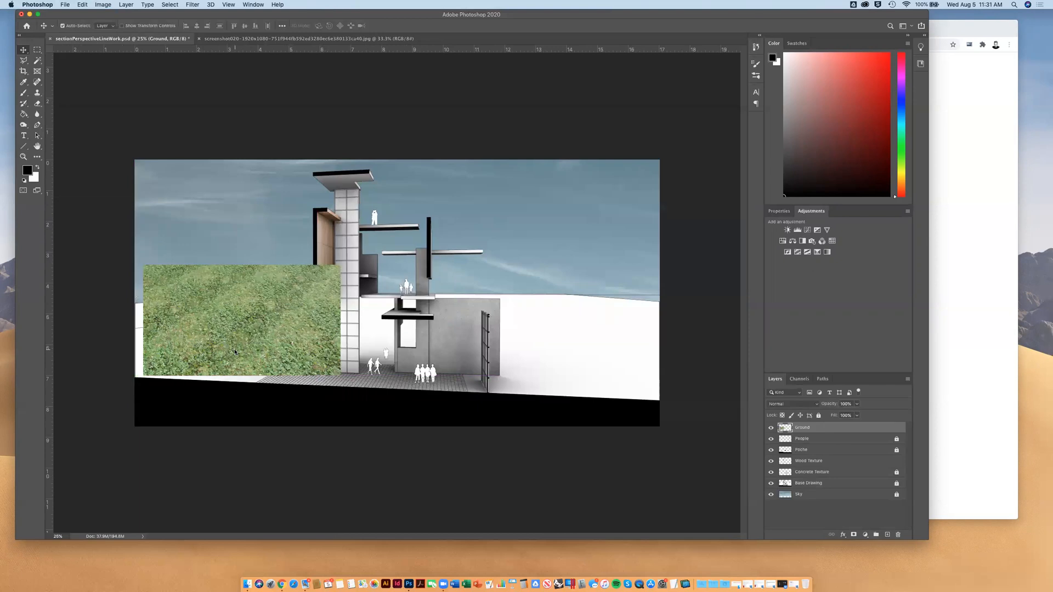
pyautogui.press('super+t')
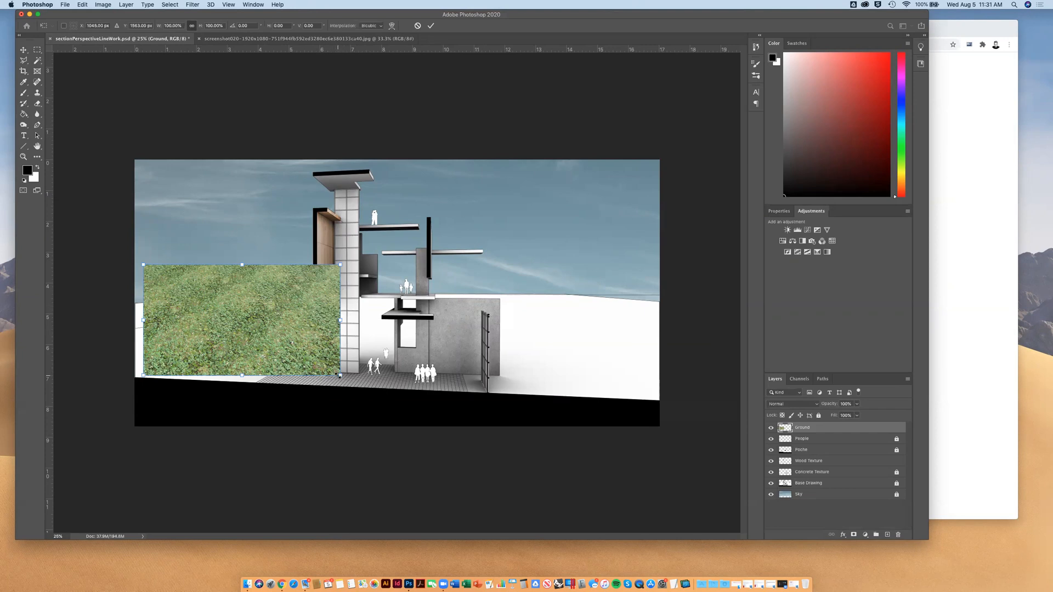
pyautogui.moveTo(335, 376); pyautogui.dragTo(300, 357)
pyautogui.moveTo(272, 306); pyautogui.dragTo(248, 285)
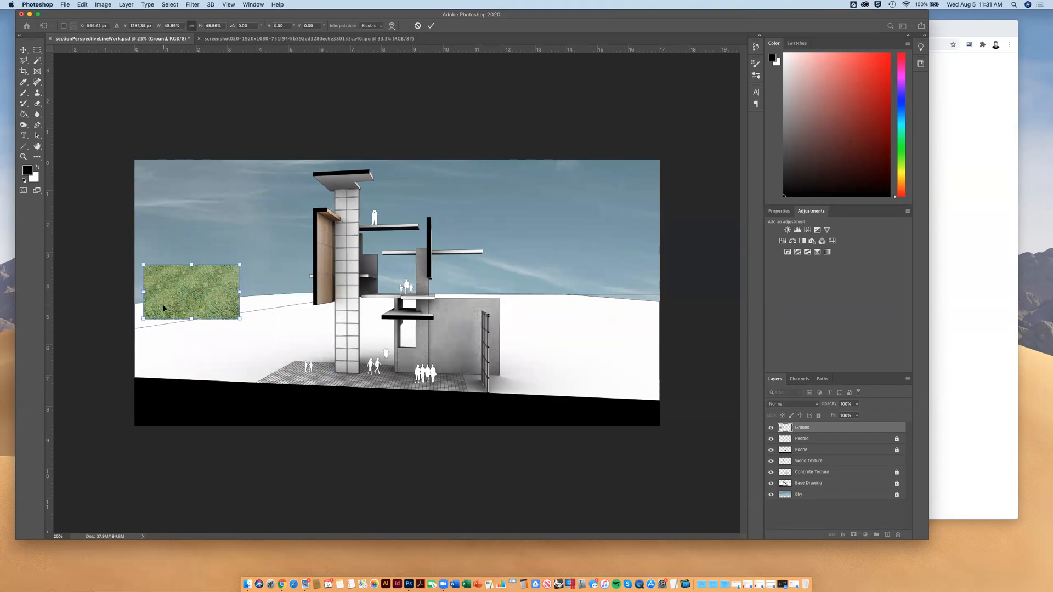
pyautogui.moveTo(228, 301)
pyautogui.mouseDown()
pyautogui.moveTo(211, 307)
pyautogui.moveTo(232, 324)
pyautogui.moveTo(213, 324)
pyautogui.moveTo(220, 318)
pyautogui.mouseUp()
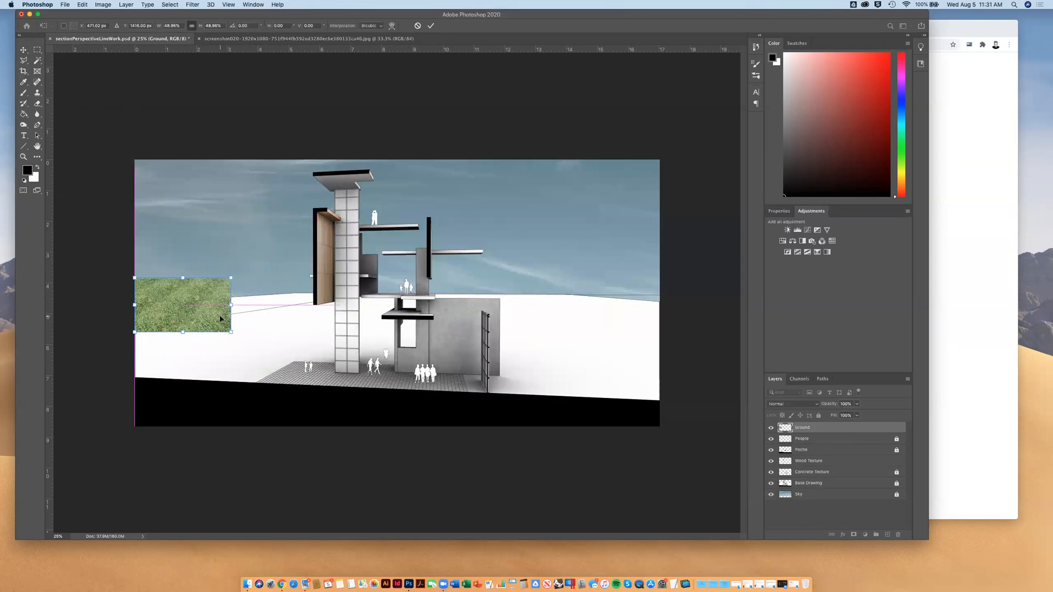
pyautogui.press('Return')
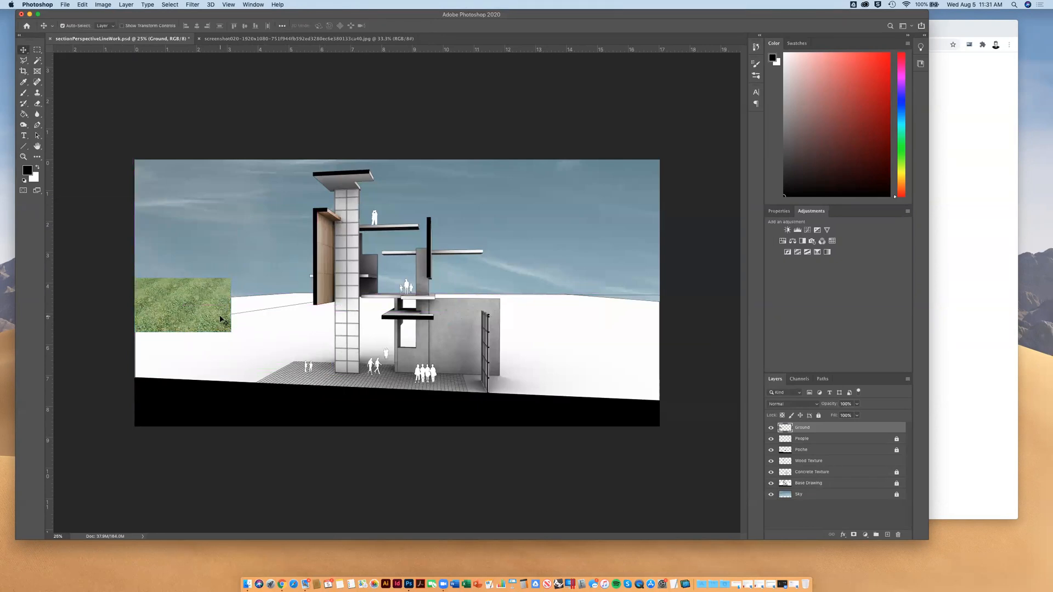
# Add three copies of the scaled grass tile to form a two-by-two block at the canvas's left edge
pyautogui.press('super+v')
pyautogui.moveTo(391, 303); pyautogui.dragTo(178, 369)
pyautogui.press('super+v')
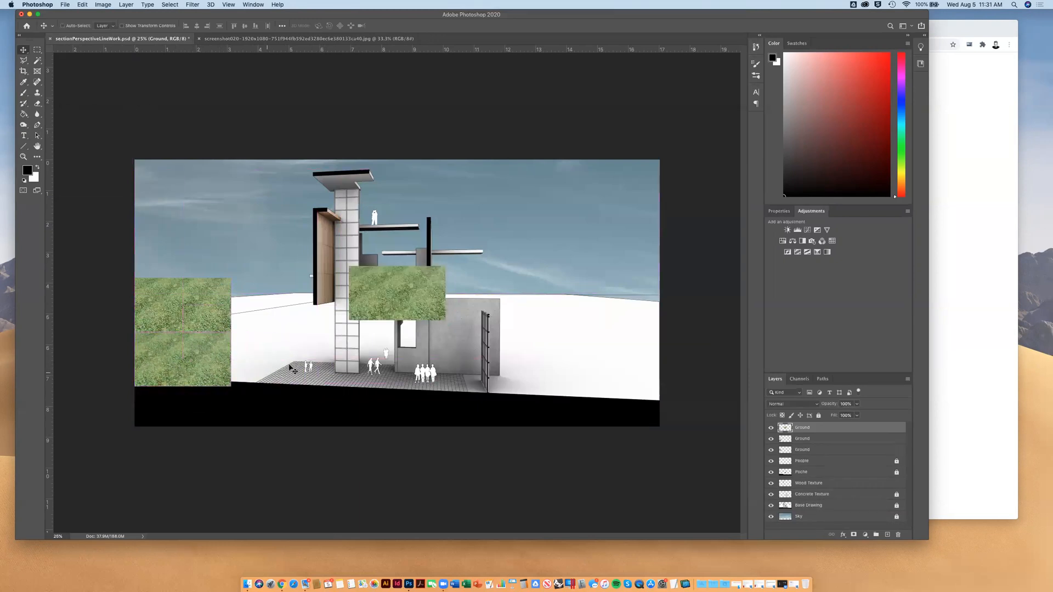
pyautogui.moveTo(411, 300); pyautogui.dragTo(293, 311)
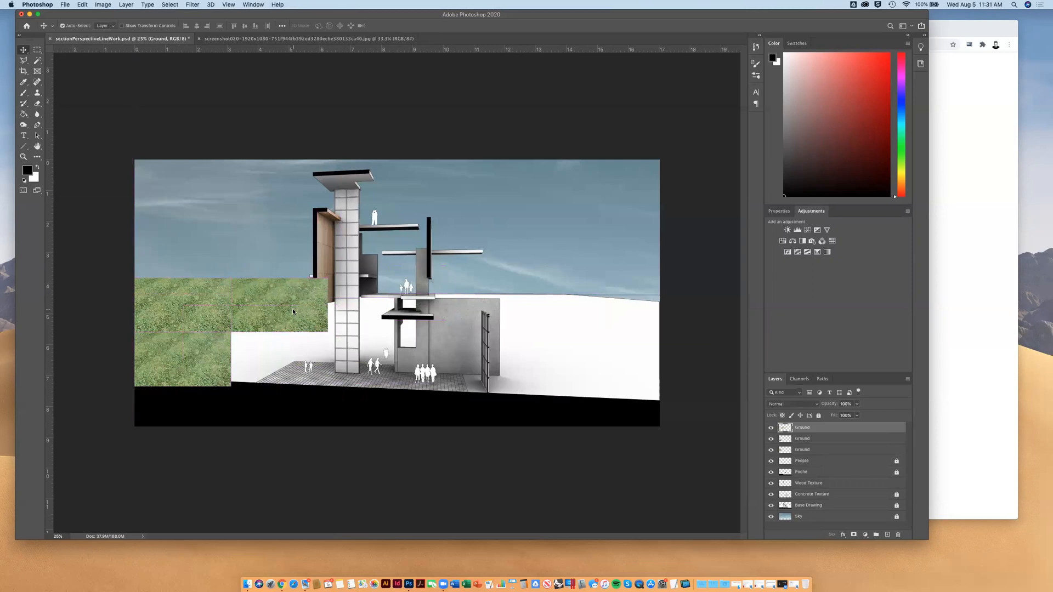
pyautogui.press('super+v')
pyautogui.moveTo(411, 305); pyautogui.dragTo(296, 373)
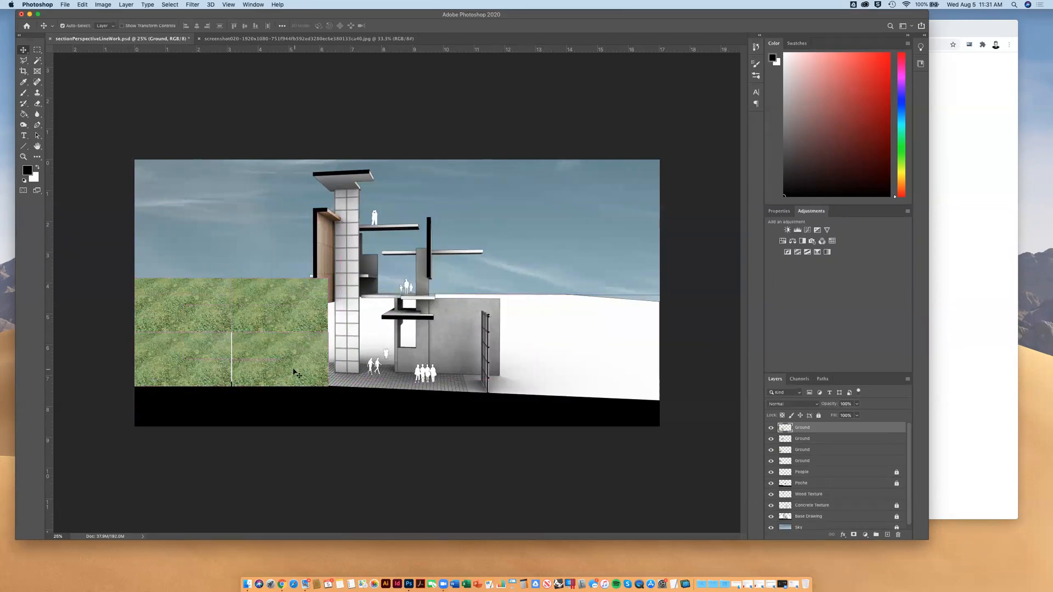
# Place four more grass tile copies to extend both rows by two columns across the building
pyautogui.press('super+v')
pyautogui.moveTo(399, 291); pyautogui.dragTo(378, 304)
pyautogui.press('super+v')
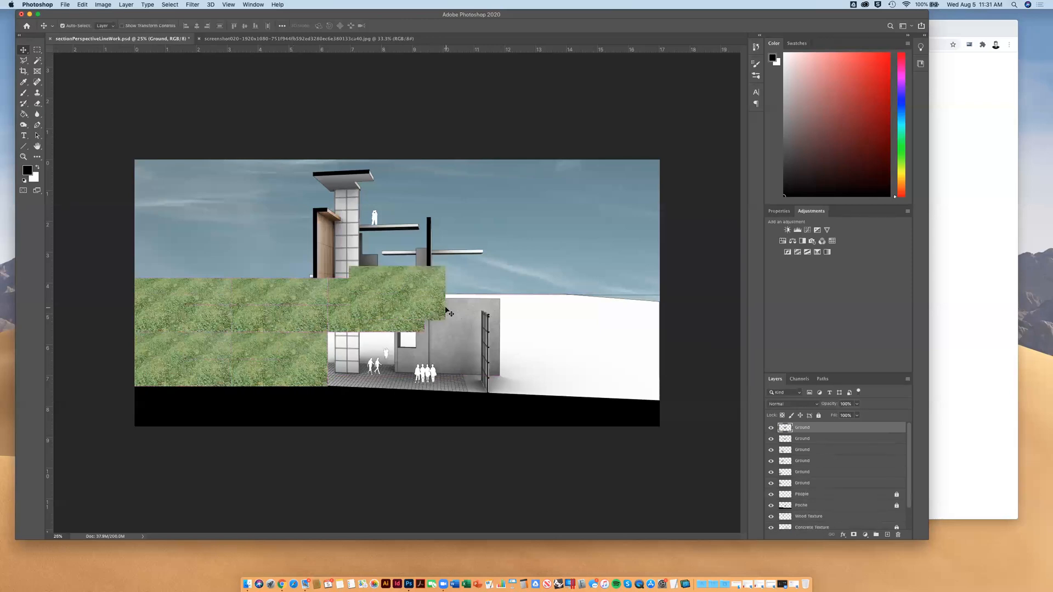
pyautogui.moveTo(445, 308); pyautogui.dragTo(416, 369)
pyautogui.press('super+v')
pyautogui.moveTo(422, 294); pyautogui.dragTo(495, 306)
pyautogui.press('super+v')
pyautogui.moveTo(426, 288); pyautogui.dragTo(502, 356)
# Add another four grass tile copies to continue both rows out to the canvas's right edge
pyautogui.press('super+v')
pyautogui.moveTo(419, 315); pyautogui.dragTo(584, 323)
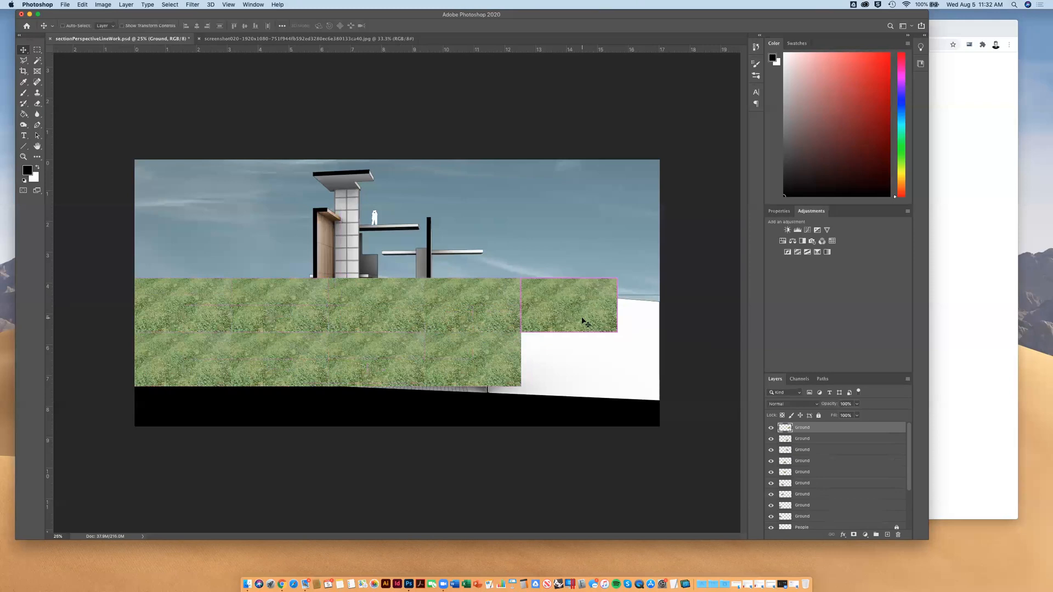
pyautogui.press('super+v')
pyautogui.moveTo(415, 303); pyautogui.dragTo(585, 369)
pyautogui.press('super+v')
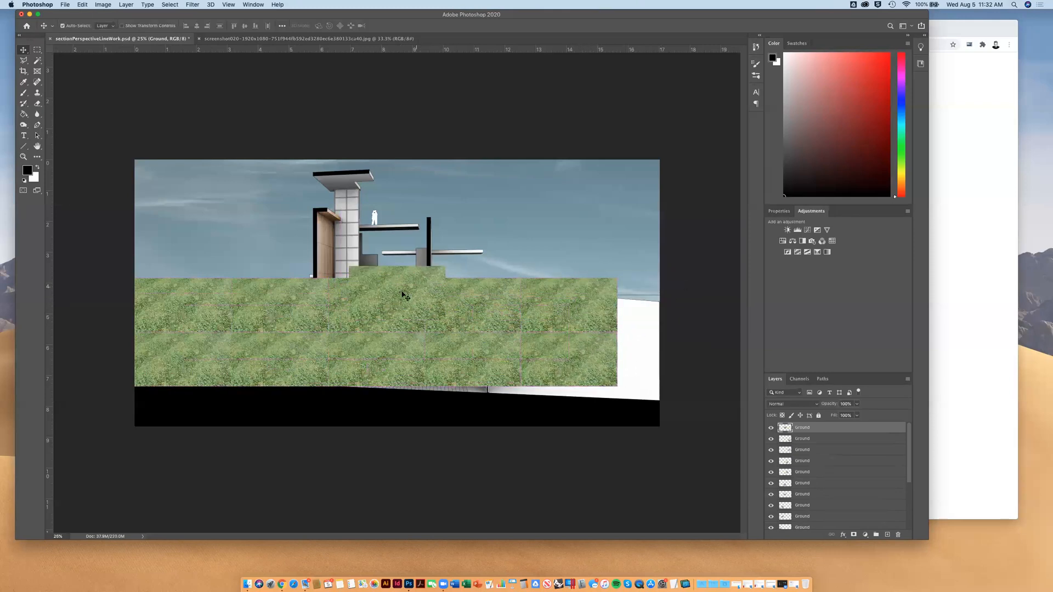
pyautogui.moveTo(403, 296); pyautogui.dragTo(644, 304)
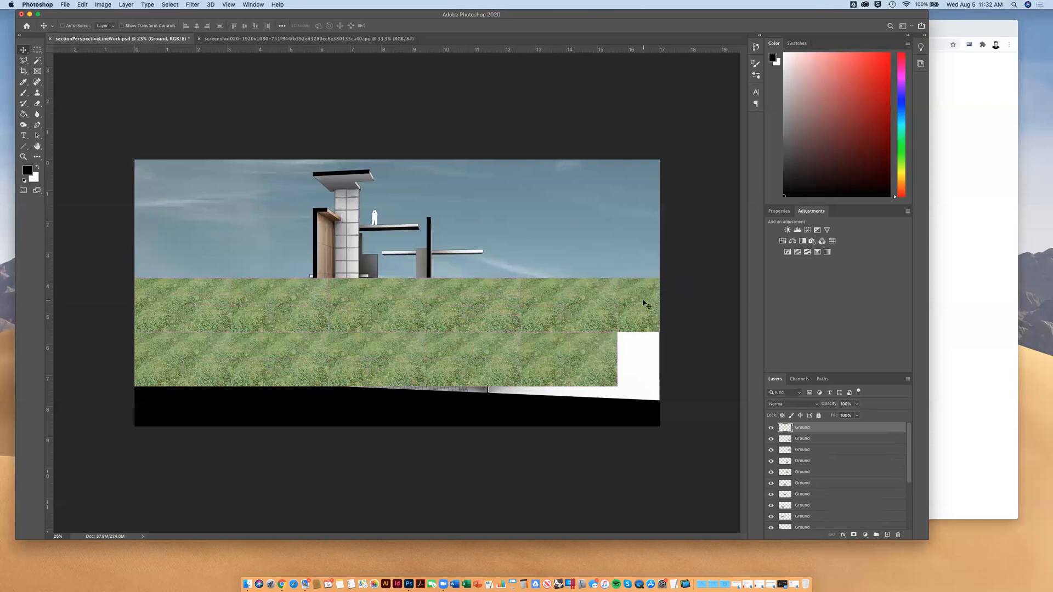
pyautogui.press('super+v')
pyautogui.moveTo(460, 299); pyautogui.dragTo(679, 365)
# Fill a third row along the canvas's lower edge with six grass tile copies, working from right to left
pyautogui.press('super+v')
pyautogui.moveTo(430, 305); pyautogui.dragTo(684, 422)
pyautogui.press('super+v')
pyautogui.moveTo(411, 305); pyautogui.dragTo(577, 422)
pyautogui.press('super+v')
pyautogui.moveTo(424, 312); pyautogui.dragTo(492, 425)
pyautogui.press('super+v')
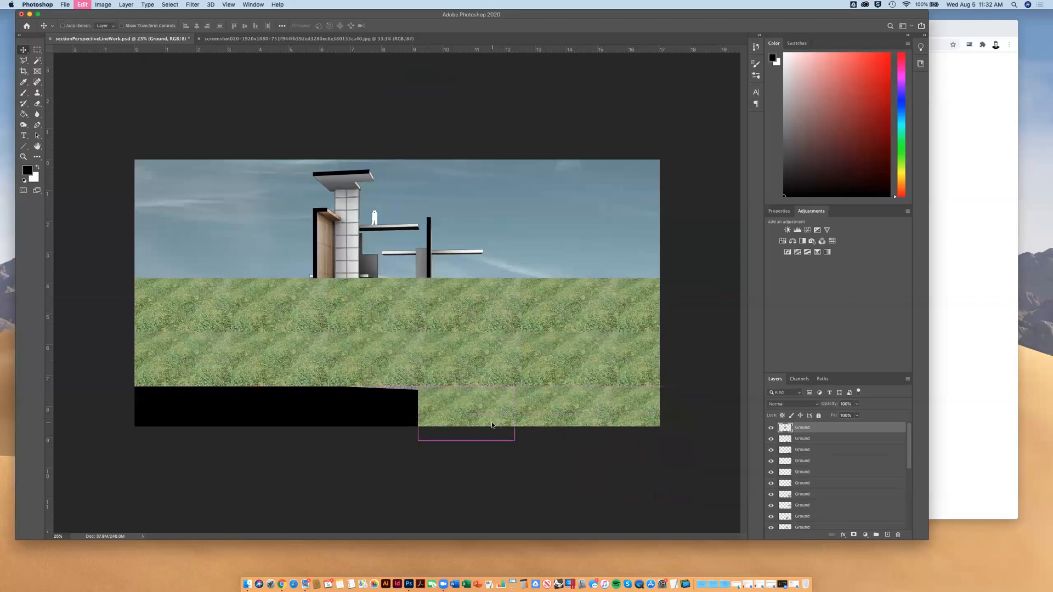
pyautogui.moveTo(418, 306); pyautogui.dragTo(384, 420)
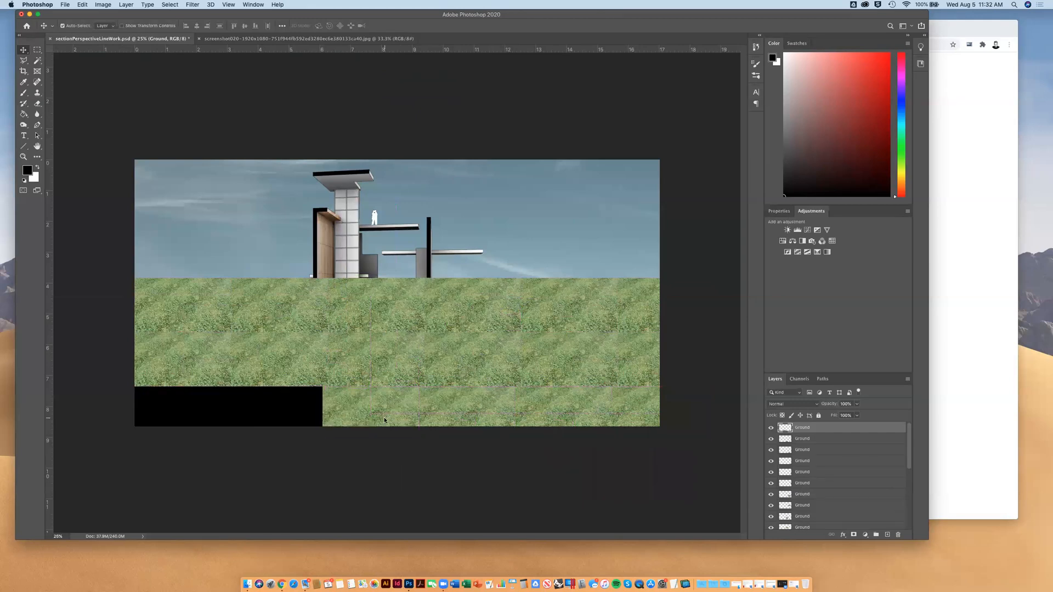
pyautogui.press('super+v')
pyautogui.moveTo(412, 284); pyautogui.dragTo(291, 400)
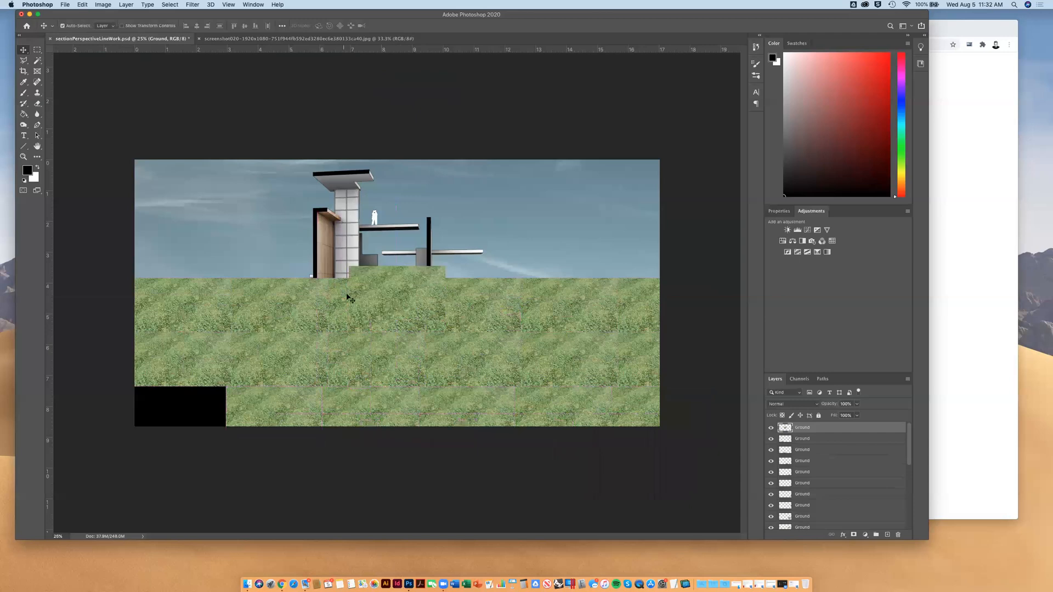
pyautogui.moveTo(384, 271); pyautogui.dragTo(166, 395)
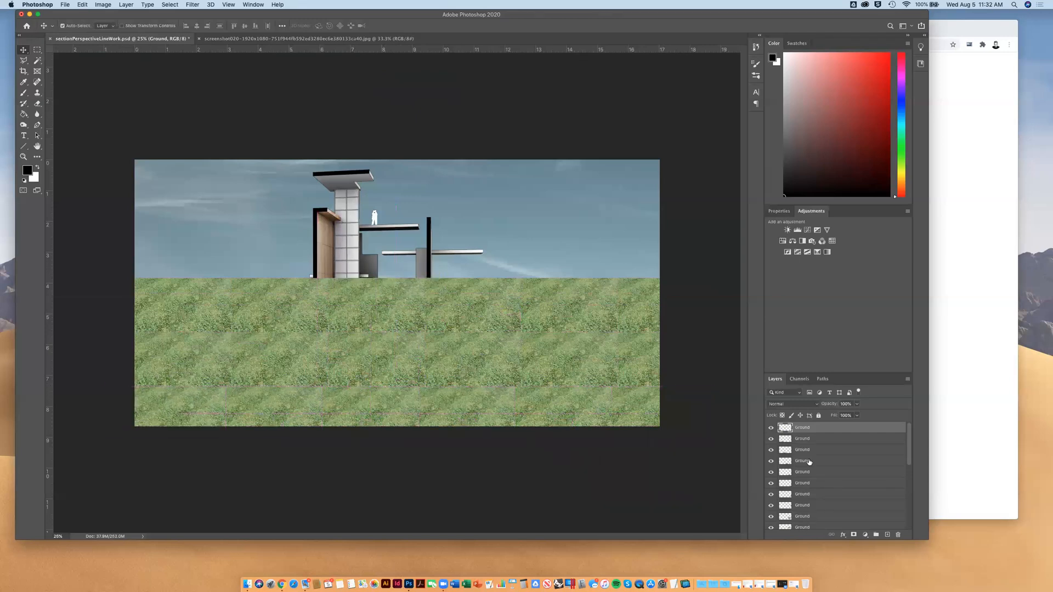
# Merge all the Ground tile layers into one layer and shift the merged grass slightly down and to the right
pyautogui.scroll(-5, 809, 463)
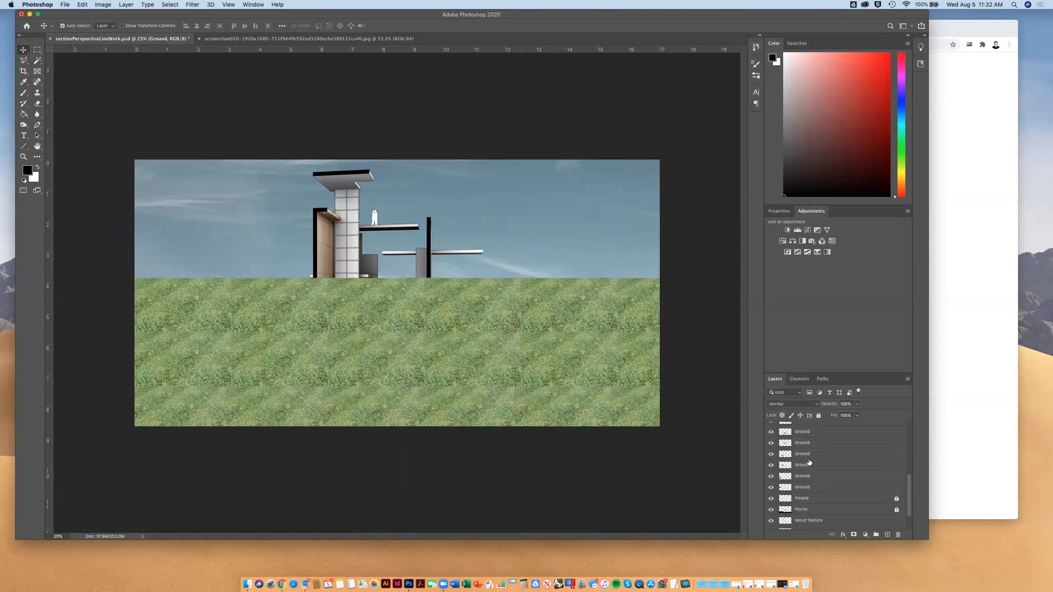
pyautogui.scroll(5, 810, 477)
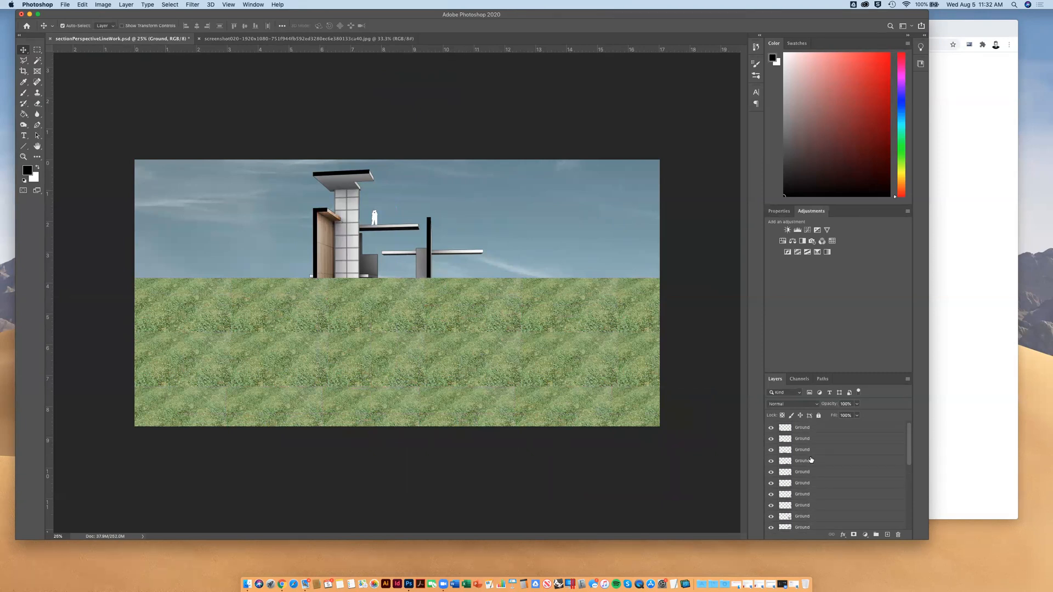
pyautogui.keyDown('shift'); pyautogui.click(804, 432); pyautogui.keyUp('shift')
pyautogui.scroll(-5, 804, 431)
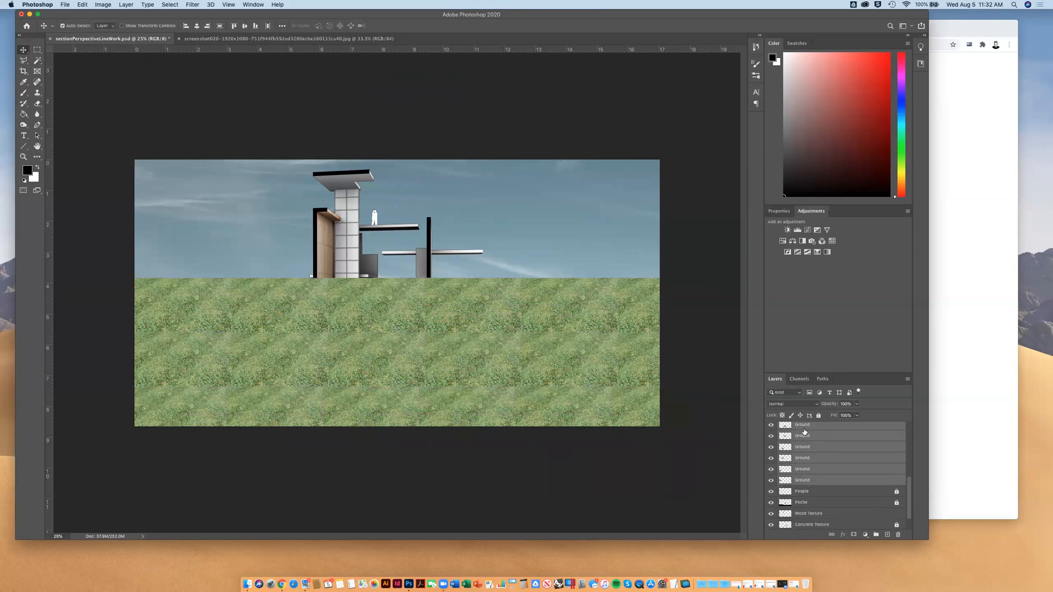
pyautogui.scroll(5, 803, 481)
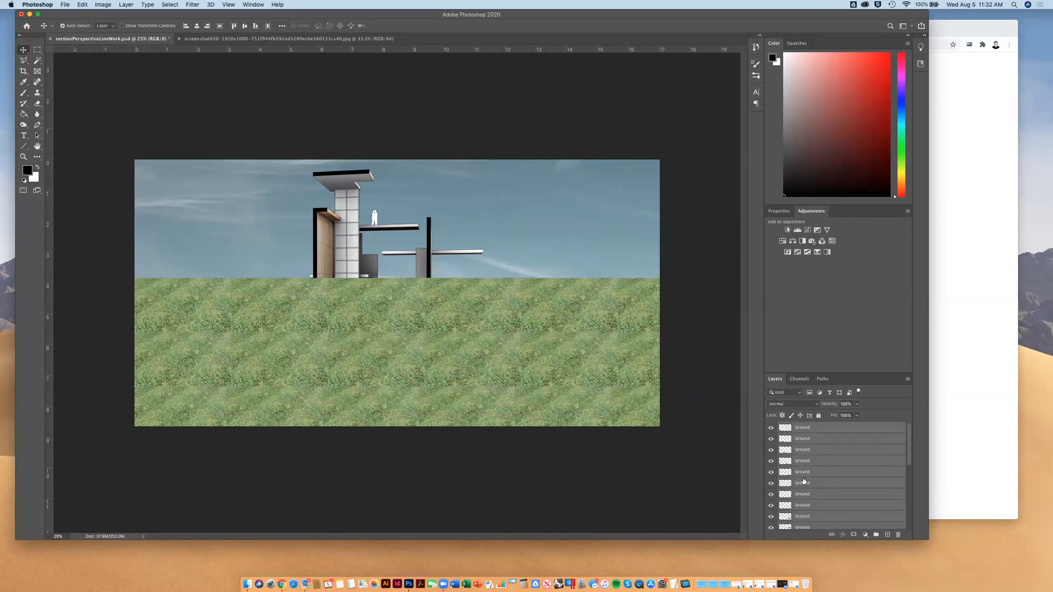
pyautogui.rightClick(812, 429)
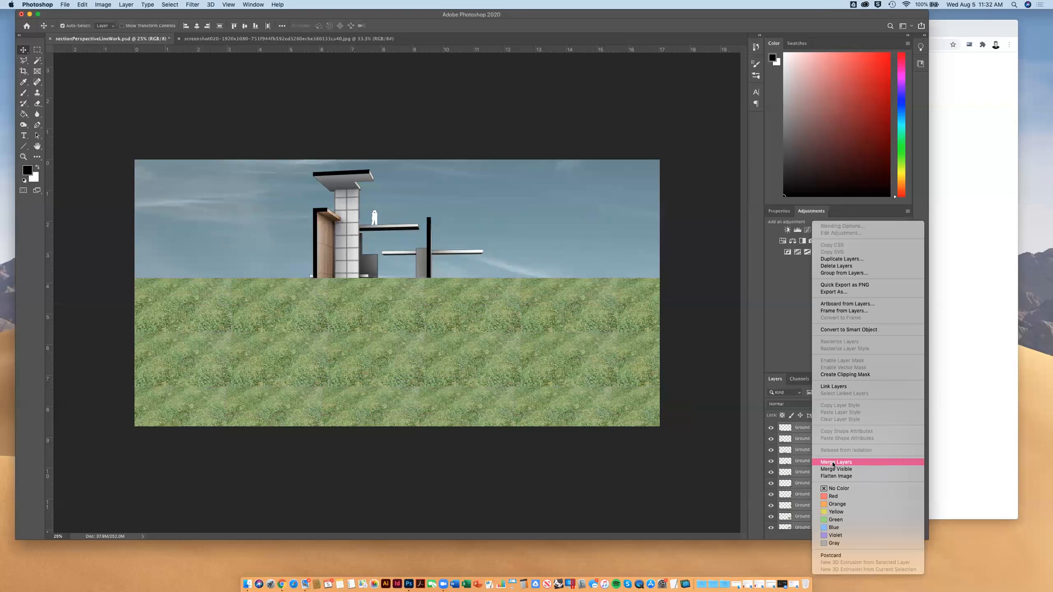
pyautogui.click(833, 463)
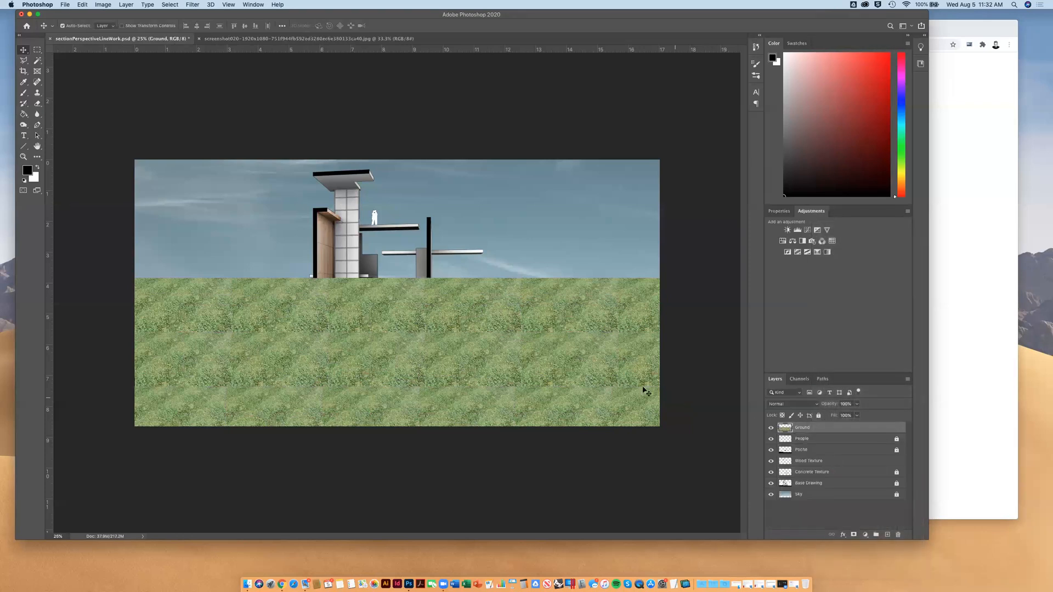
pyautogui.moveTo(534, 437); pyautogui.dragTo(595, 373)
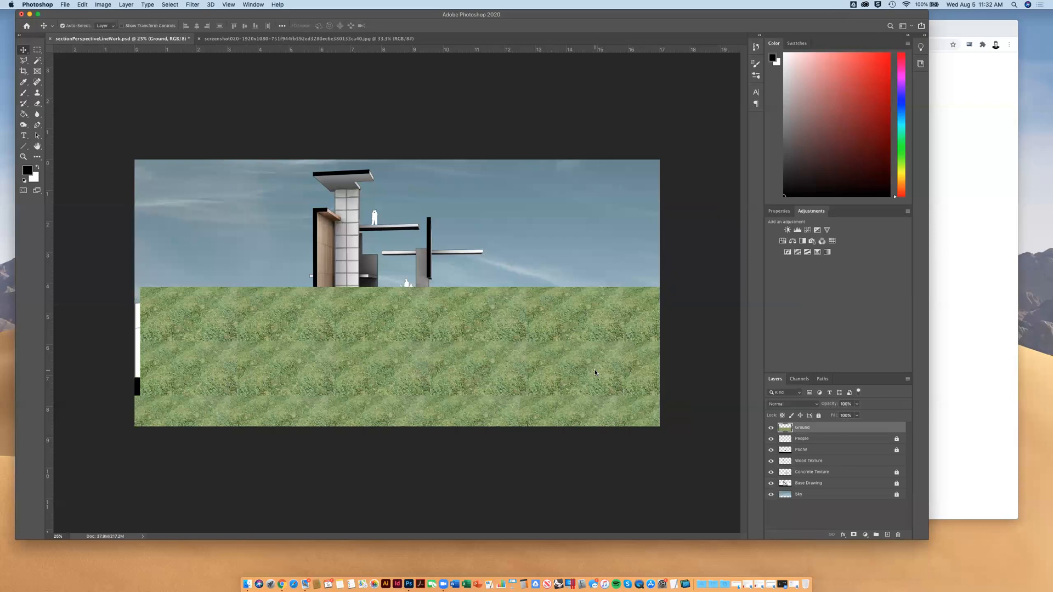
# Lock the Wood Texture layer
pyautogui.click(847, 461)
pyautogui.click(818, 416)
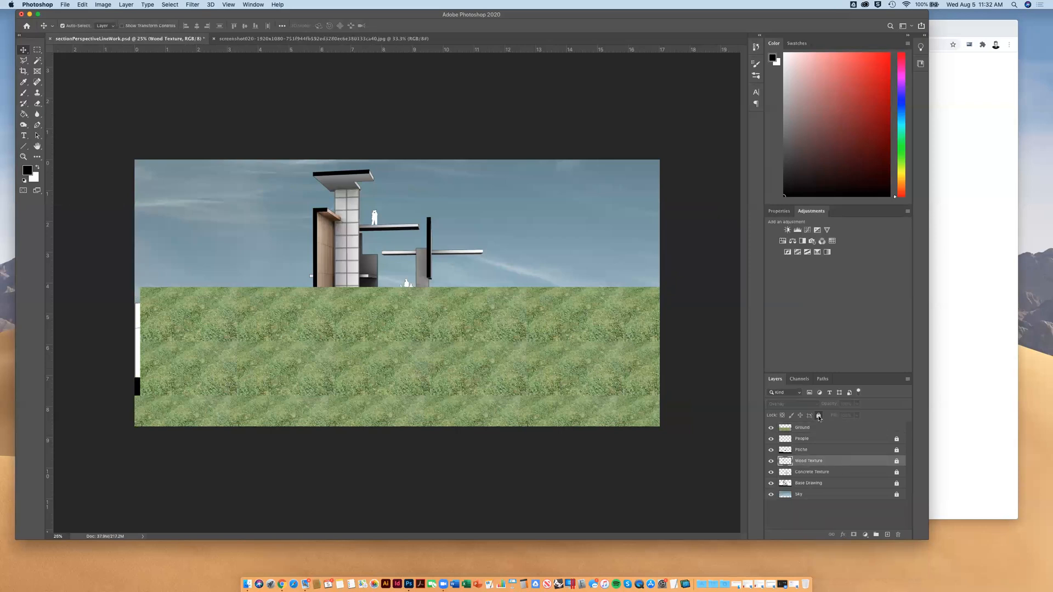
# Set the Ground layer's opacity to 57% and move the grass so it spans the canvas width and meets the horizon line
pyautogui.click(815, 432)
pyautogui.moveTo(586, 380)
pyautogui.mouseDown()
pyautogui.moveTo(600, 451)
pyautogui.moveTo(617, 425)
pyautogui.moveTo(572, 384)
pyautogui.moveTo(576, 357)
pyautogui.moveTo(570, 373)
pyautogui.mouseUp()
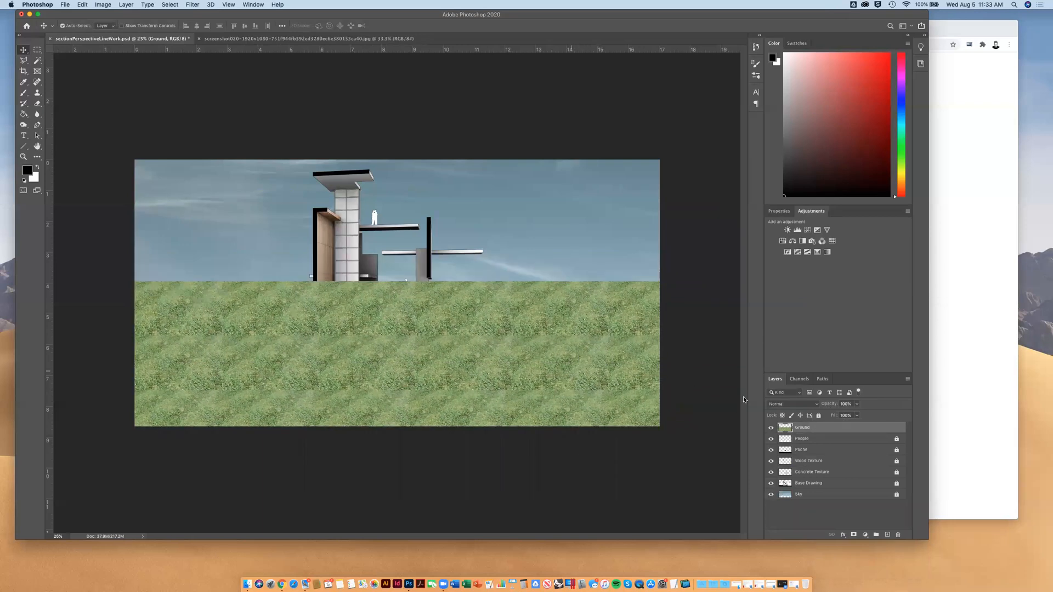
pyautogui.click(857, 404)
pyautogui.click(847, 417)
pyautogui.moveTo(841, 417); pyautogui.dragTo(841, 415)
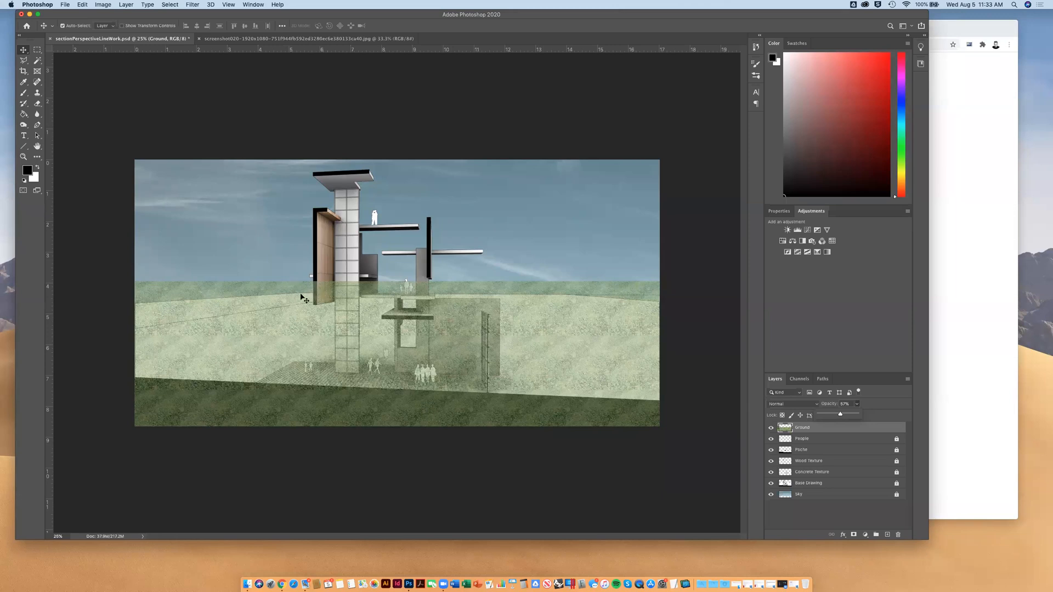
pyautogui.click(546, 331)
pyautogui.moveTo(545, 331); pyautogui.dragTo(545, 335)
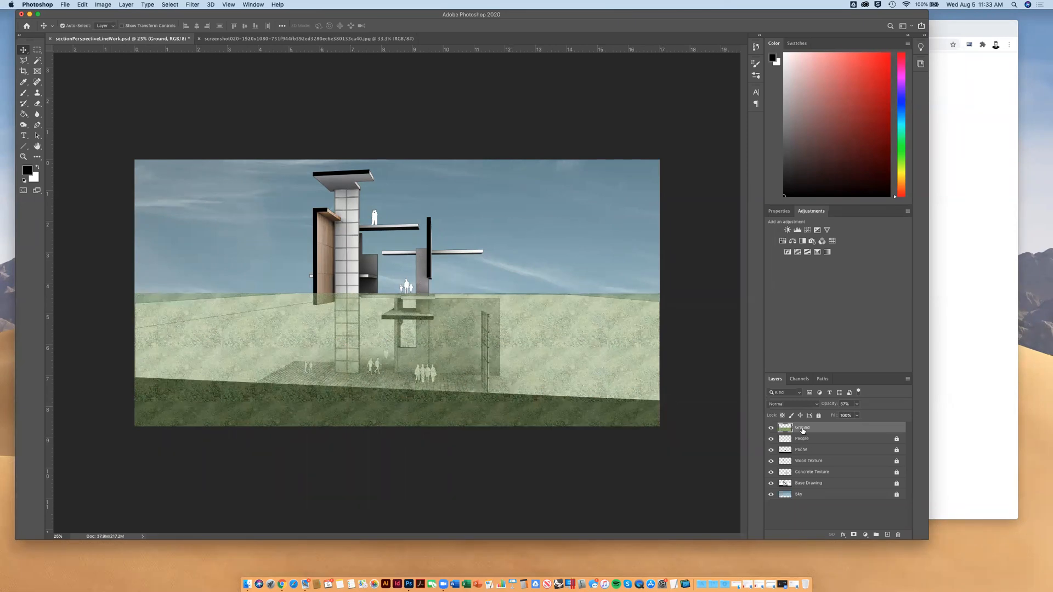
# Place the Ground layer between the Concrete Texture and Base Drawing layers and hide it
pyautogui.moveTo(804, 428); pyautogui.dragTo(797, 474)
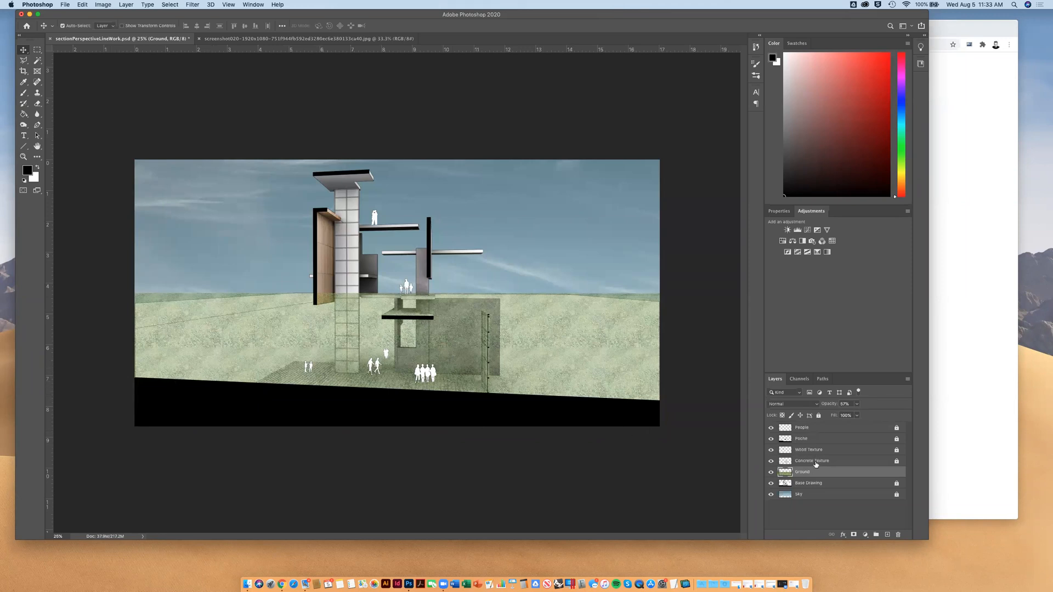
pyautogui.moveTo(804, 475); pyautogui.dragTo(805, 472)
pyautogui.click(772, 472)
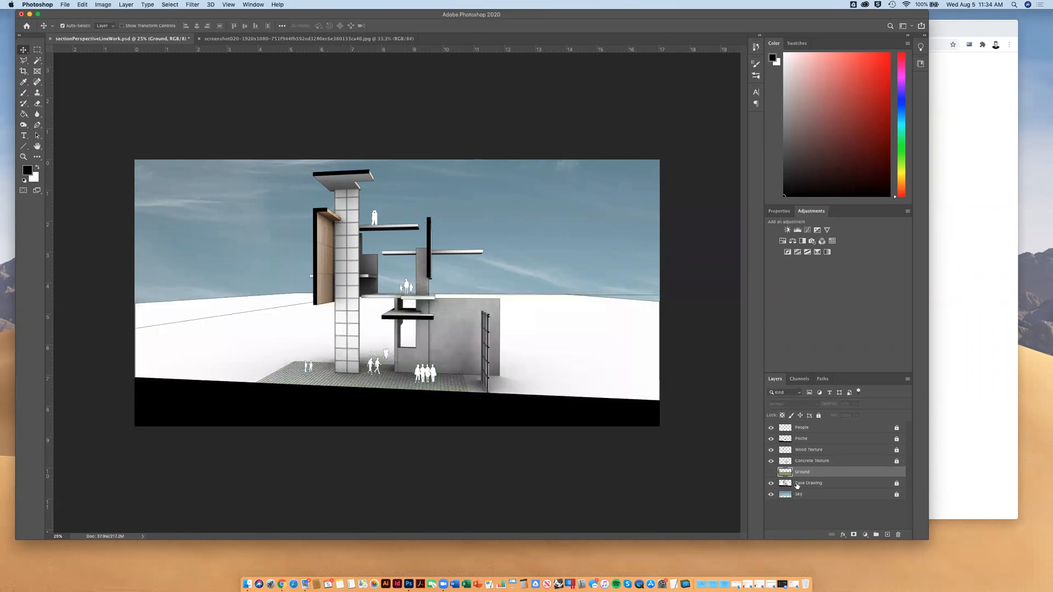
pyautogui.press('super+equal')
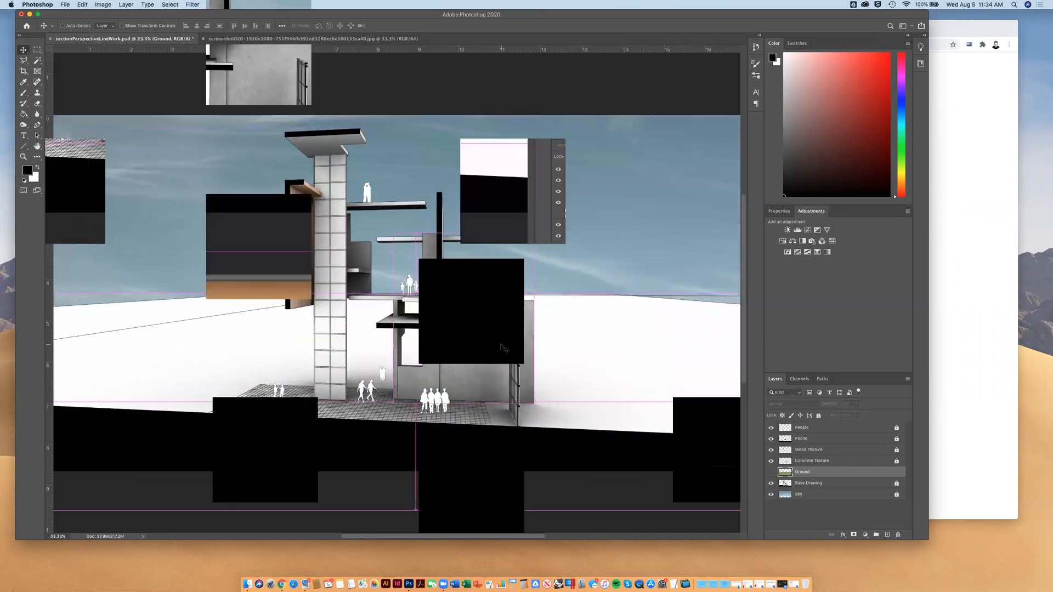
pyautogui.press('super+equal')
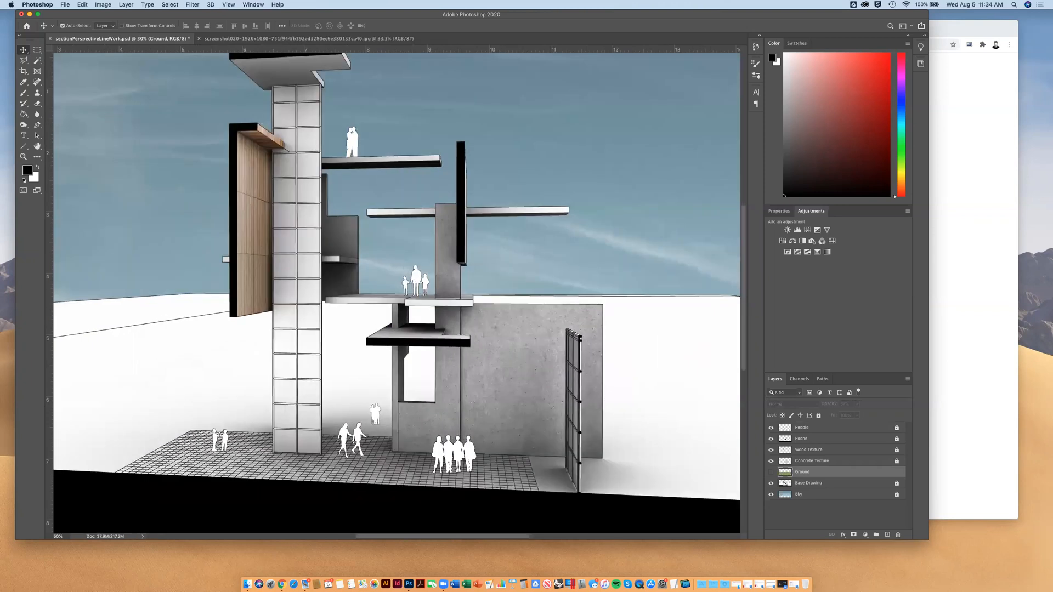
pyautogui.press('l')
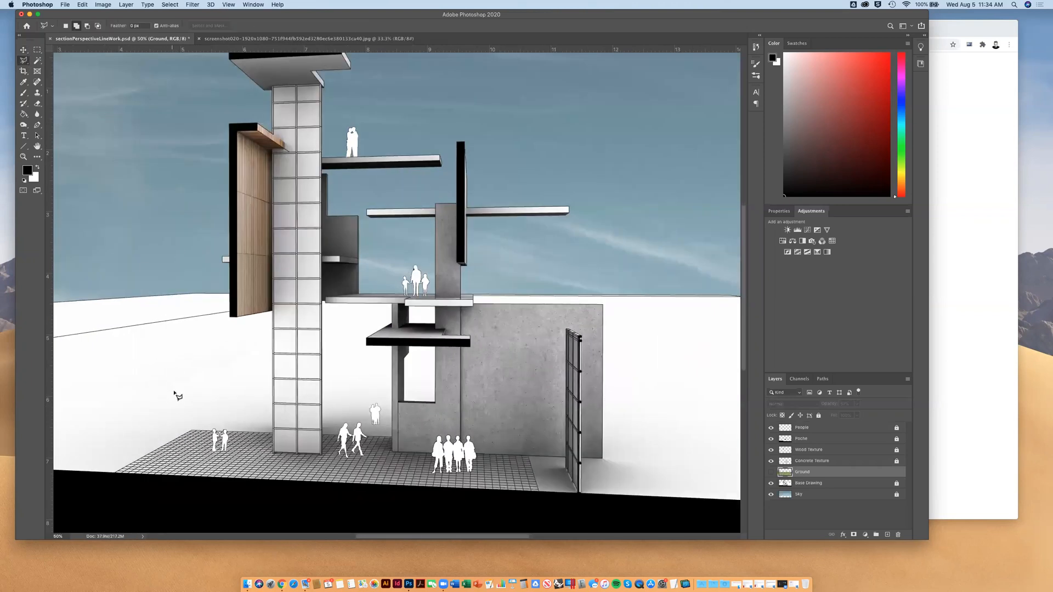
pyautogui.scroll(-1, 274, 461)
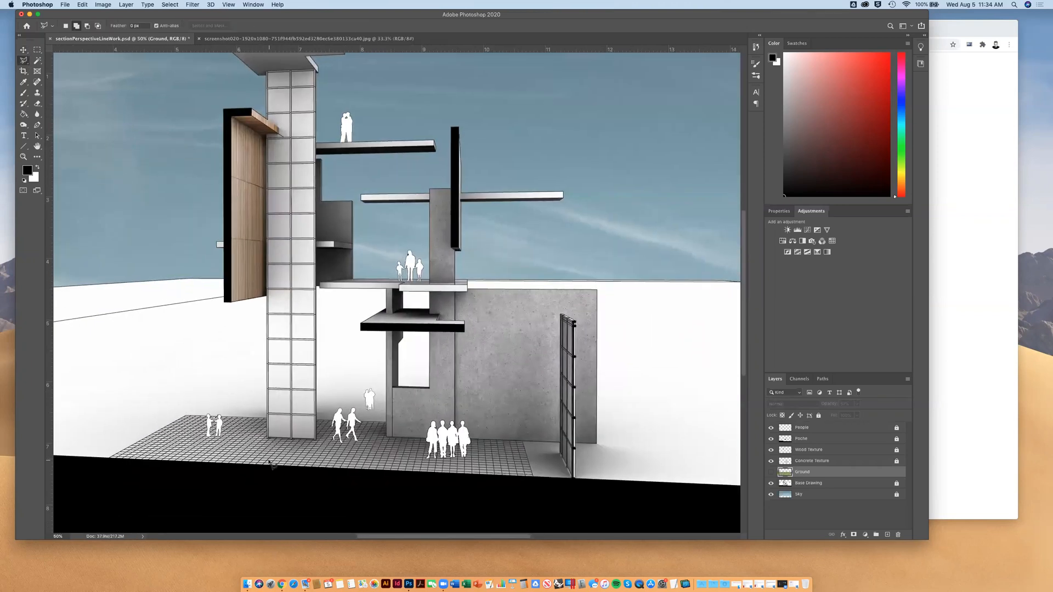
pyautogui.press('super+equal')
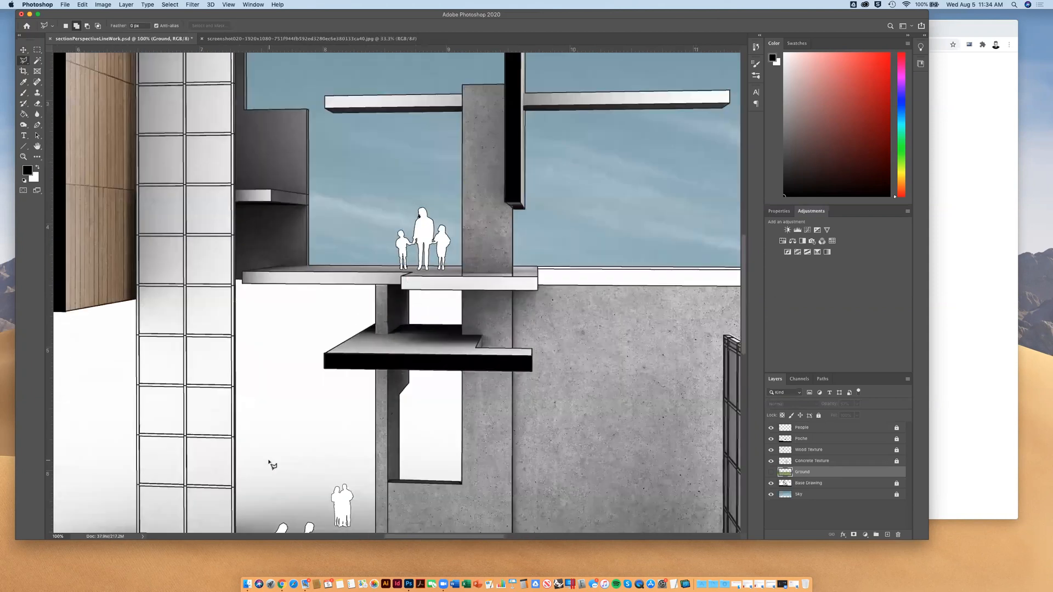
pyautogui.scroll(-10, 273, 465)
pyautogui.hscroll(-5, 273, 465)
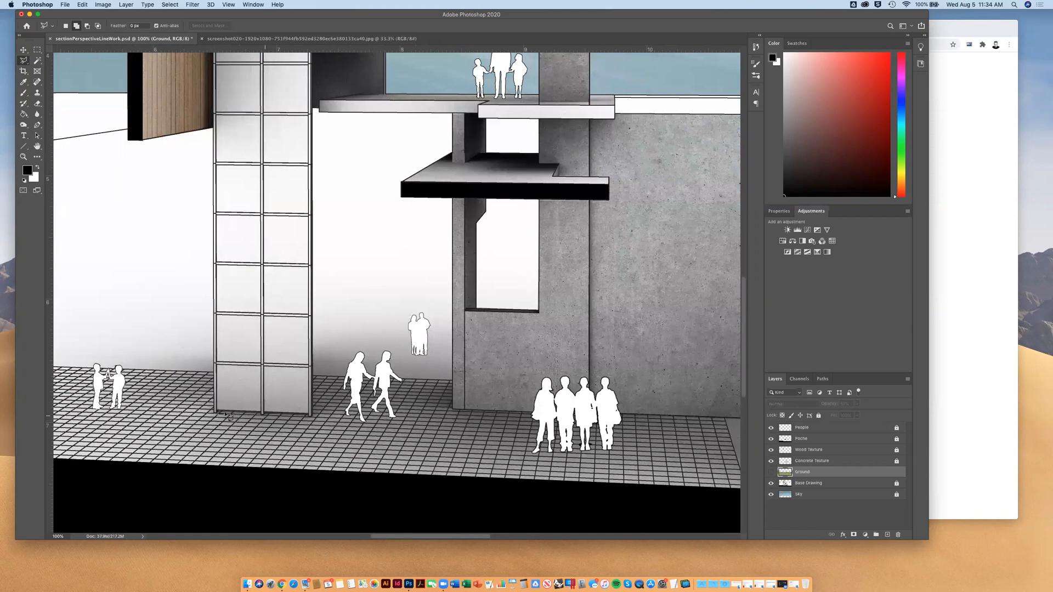
pyautogui.scroll(3, 221, 415)
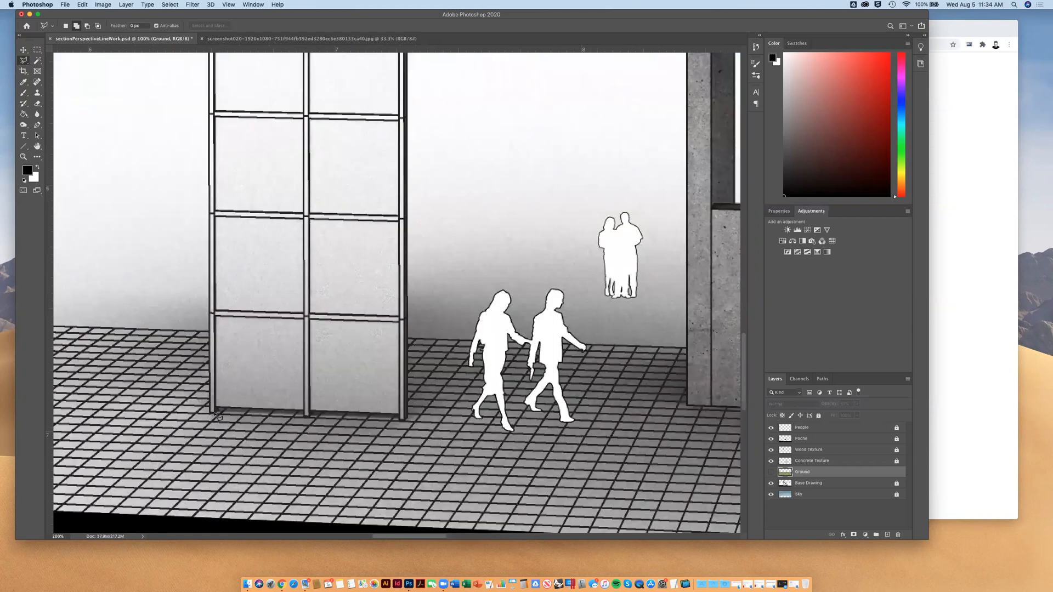
pyautogui.scroll(2, 218, 416)
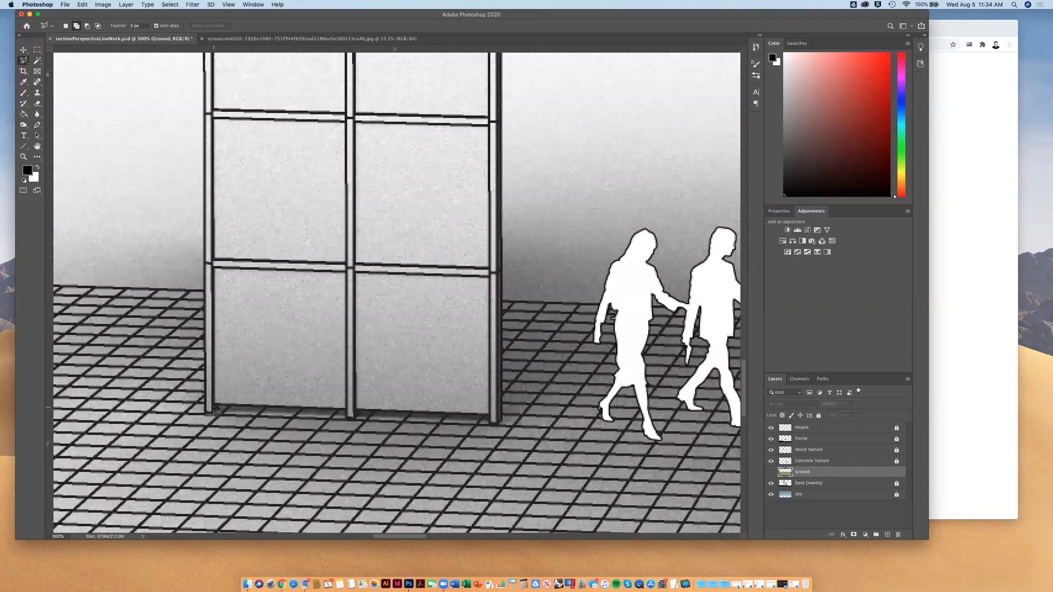
pyautogui.click(346, 411)
pyautogui.click(347, 418)
pyautogui.scroll(-3, 503, 421)
pyautogui.scroll(8, 502, 421)
pyautogui.hscroll(6, 503, 420)
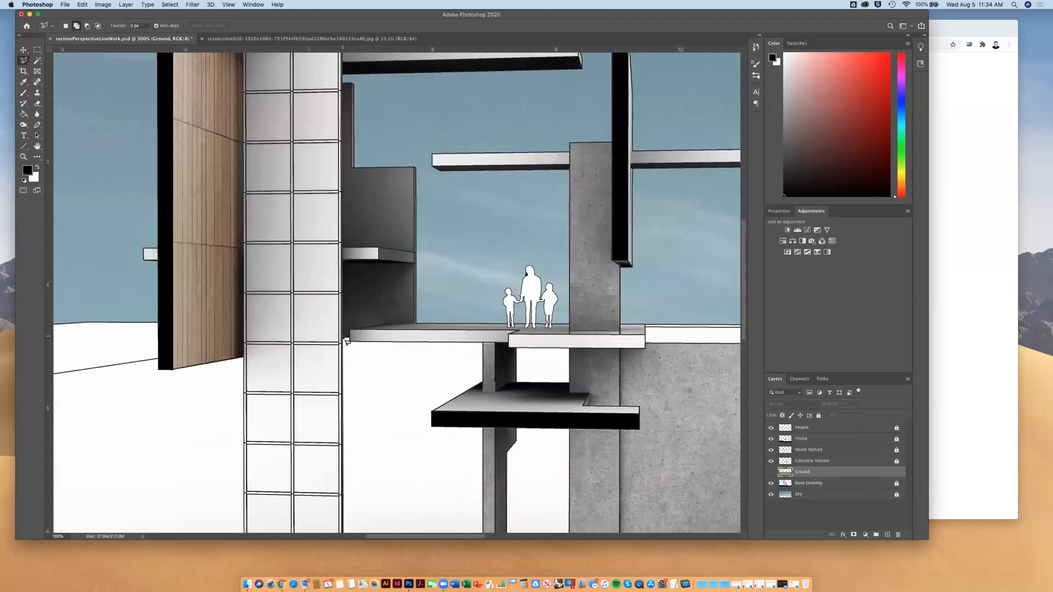
pyautogui.scroll(3, 346, 338)
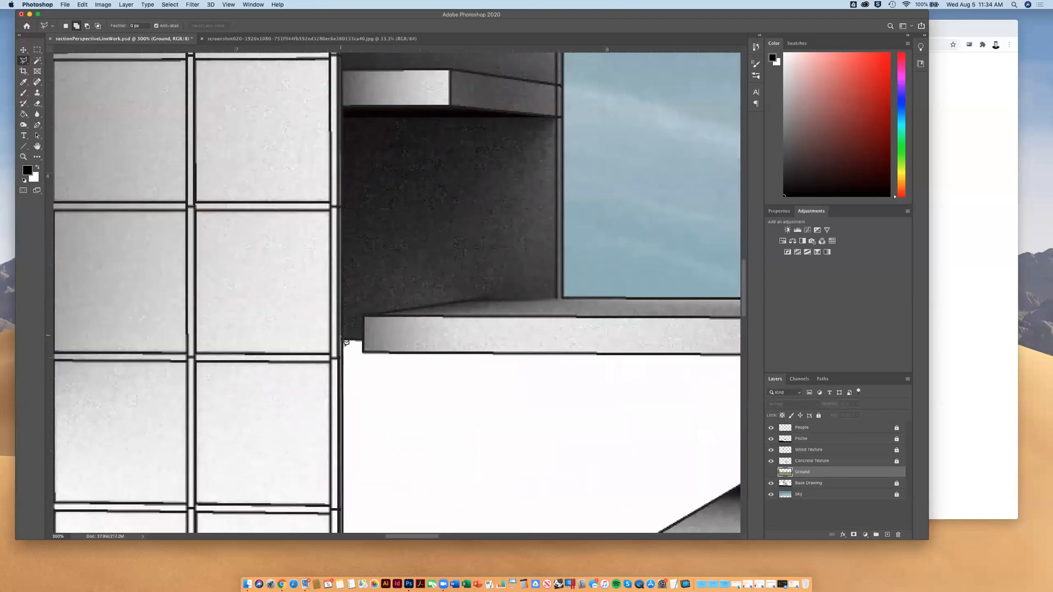
pyautogui.click(343, 340)
pyautogui.click(362, 341)
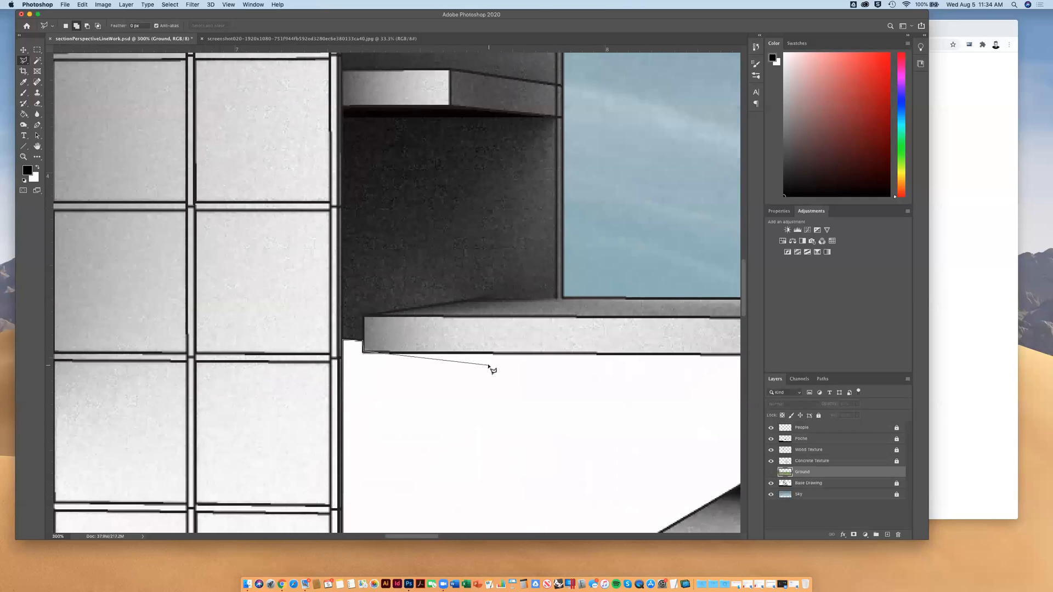
pyautogui.hscroll(5, 492, 369)
pyautogui.hscroll(2, 493, 369)
pyautogui.click(504, 350)
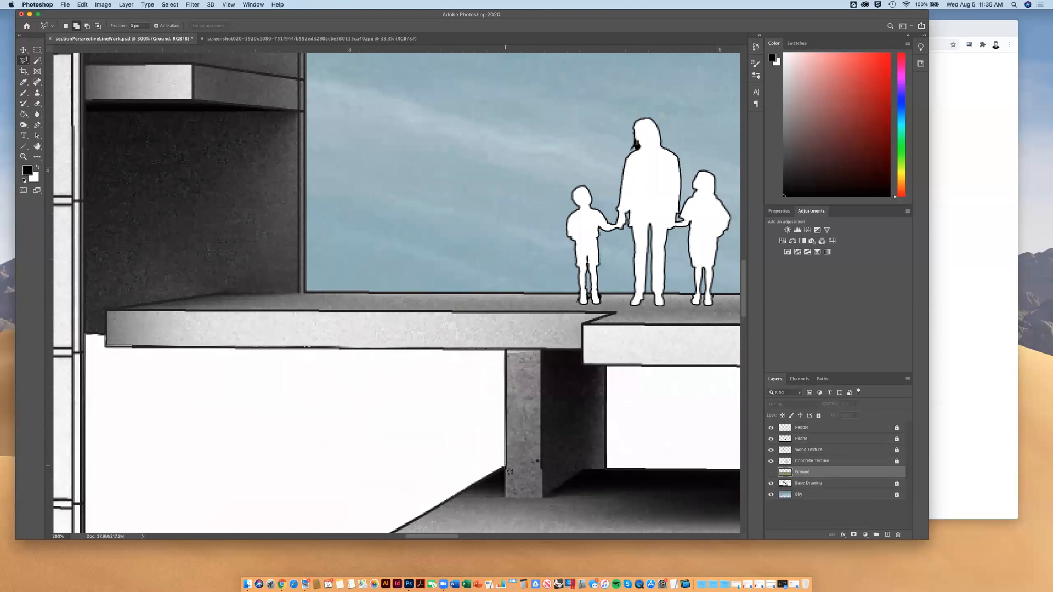
pyautogui.scroll(-1, 510, 471)
pyautogui.hscroll(-1, 509, 470)
pyautogui.click(526, 436)
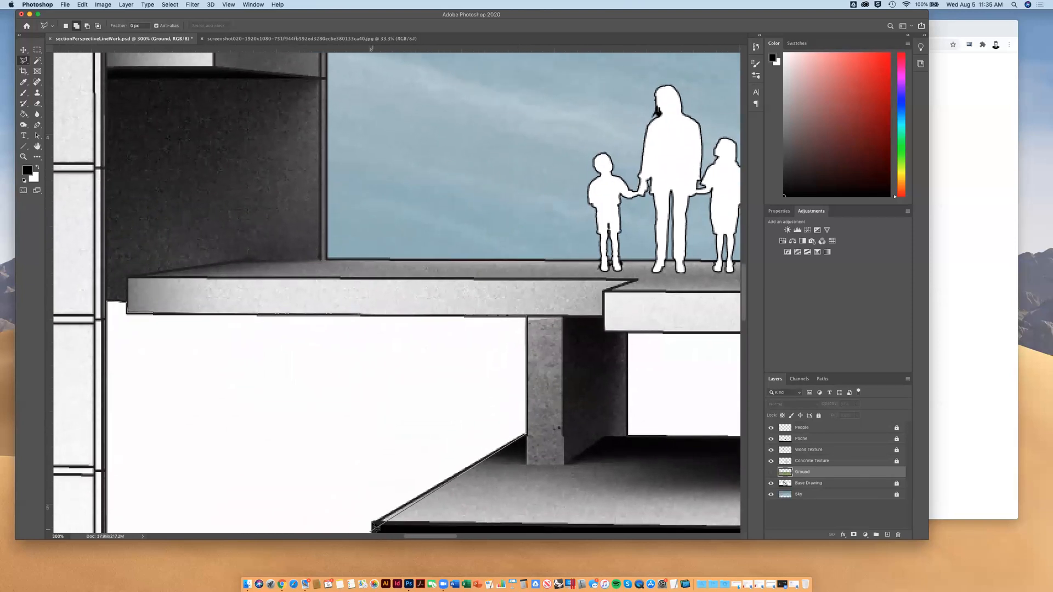
pyautogui.scroll(-1, 391, 503)
pyautogui.hscroll(-1, 390, 504)
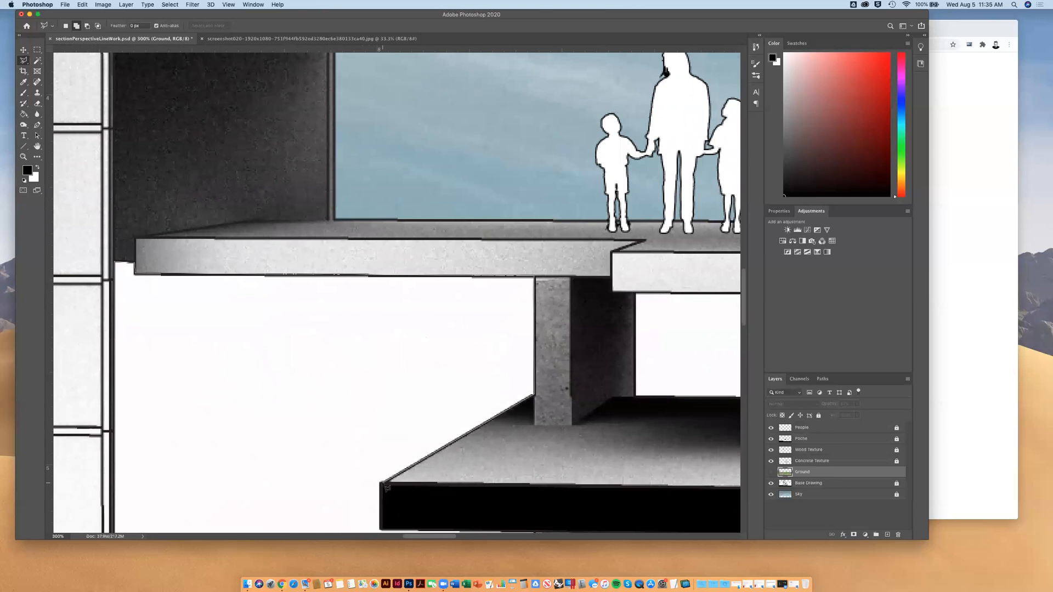
pyautogui.click(382, 485)
pyautogui.click(385, 531)
pyautogui.scroll(-3, 385, 531)
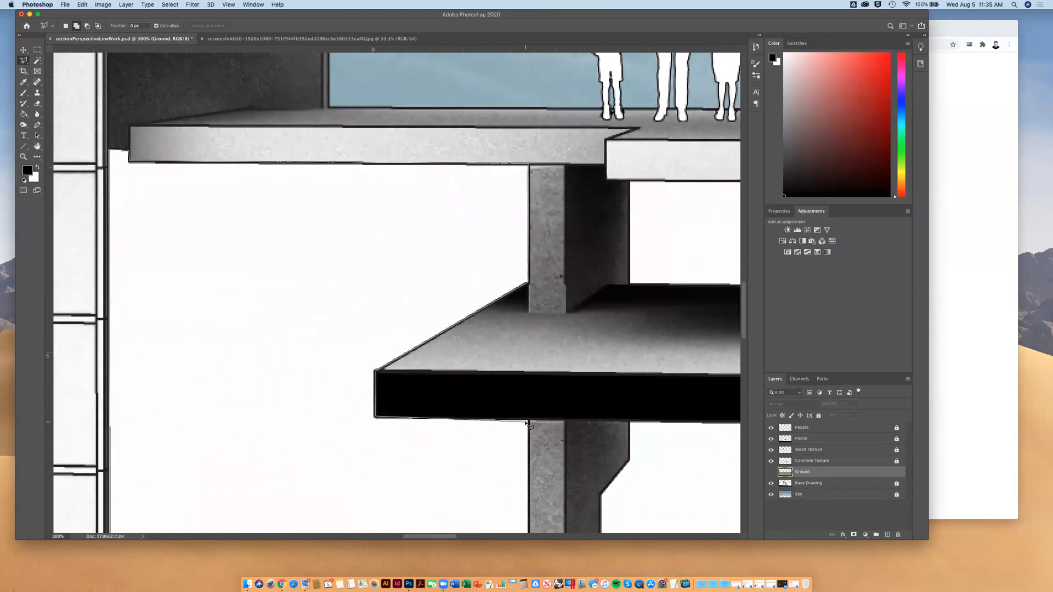
pyautogui.click(530, 420)
pyautogui.scroll(-6, 530, 422)
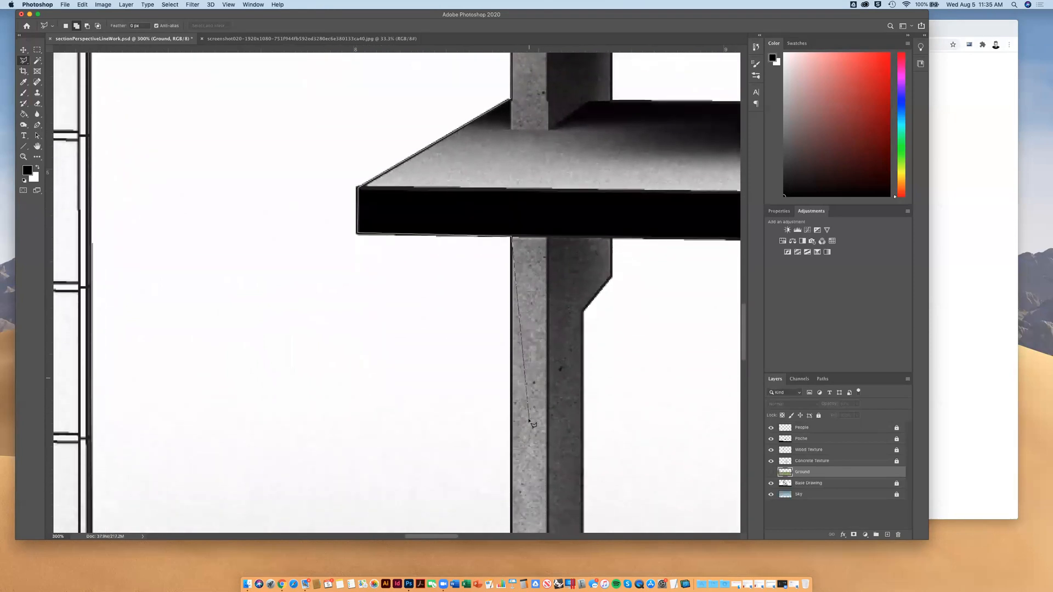
pyautogui.scroll(-10, 530, 422)
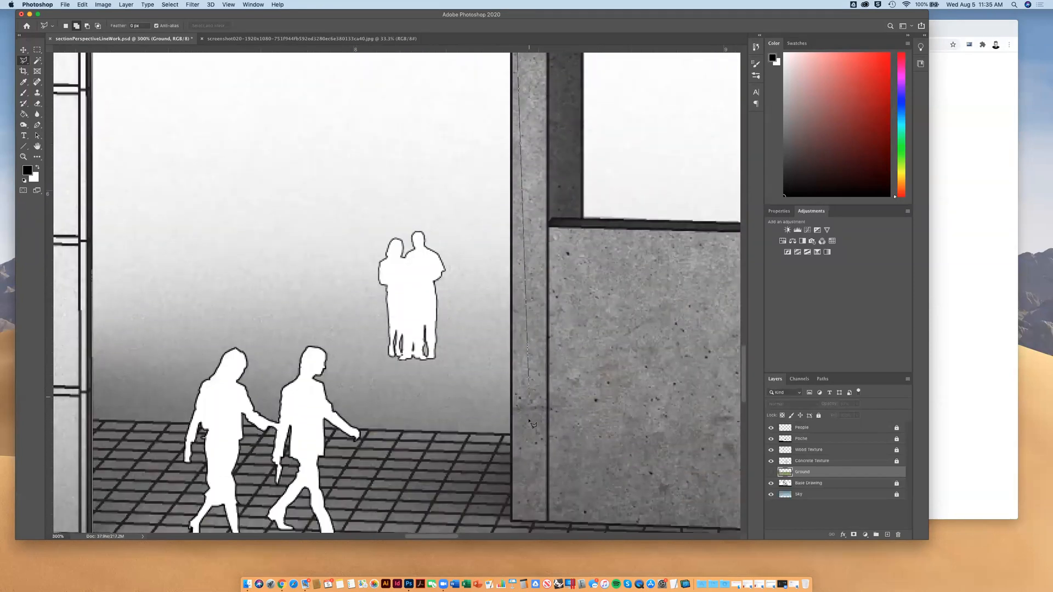
pyautogui.click(528, 420)
pyautogui.scroll(-1, 521, 395)
pyautogui.click(512, 380)
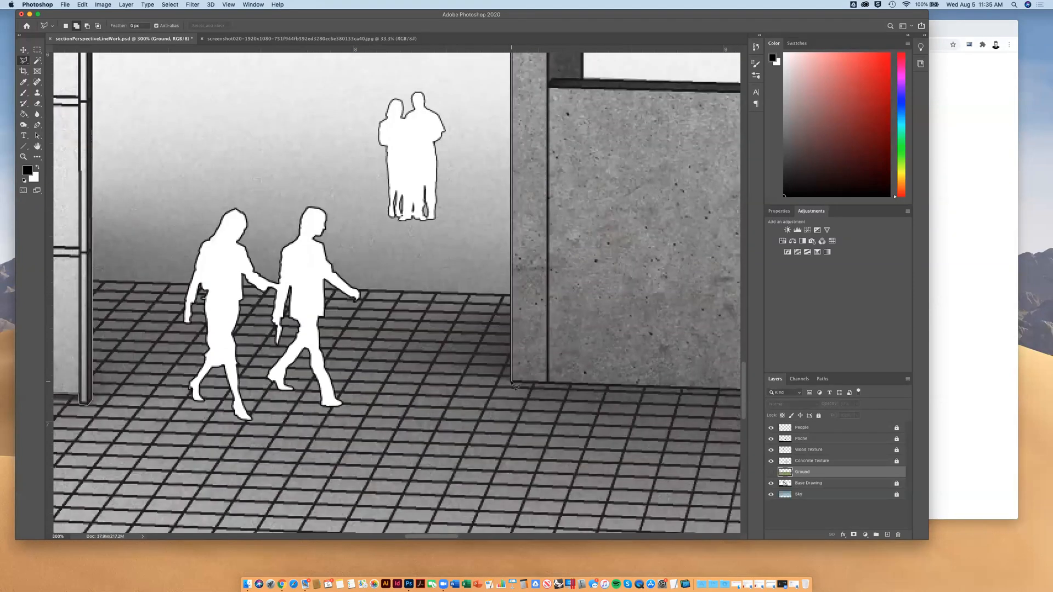
pyautogui.hscroll(3, 586, 383)
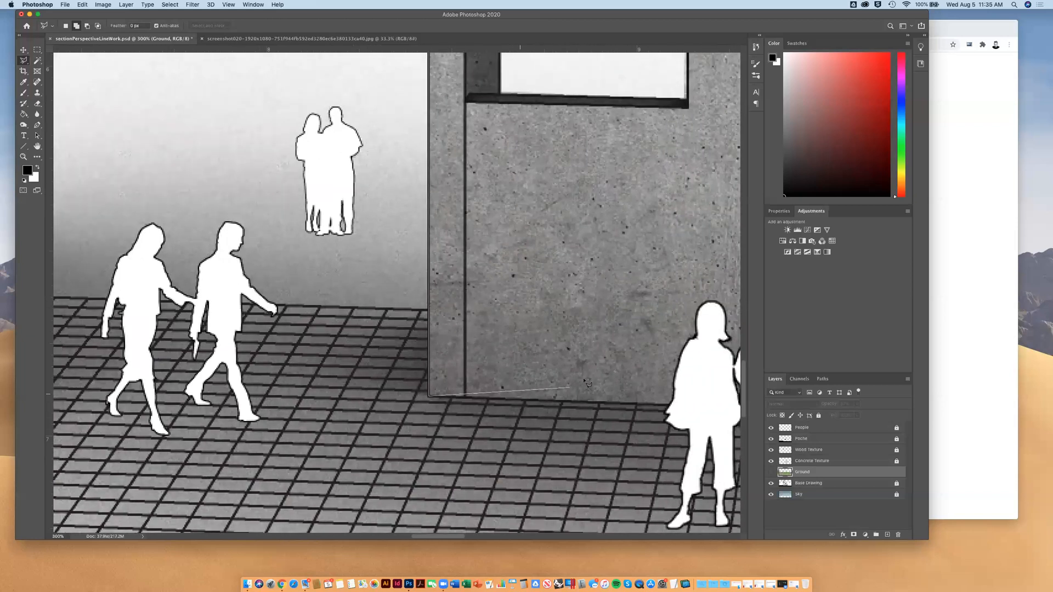
pyautogui.hscroll(10, 586, 382)
pyautogui.hscroll(1, 586, 382)
pyautogui.scroll(-1, 586, 382)
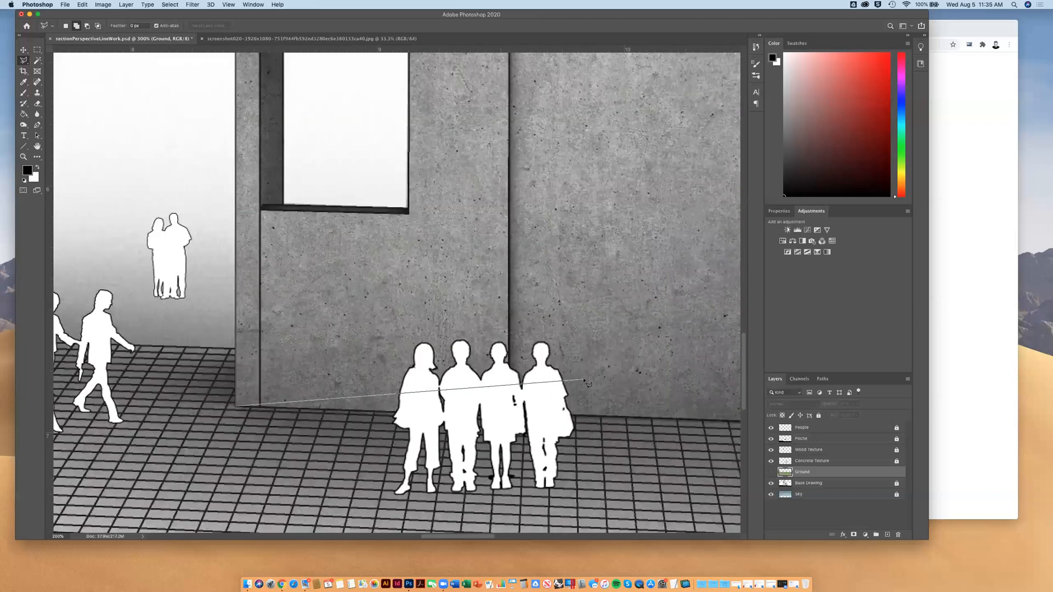
pyautogui.scroll(-1, 584, 380)
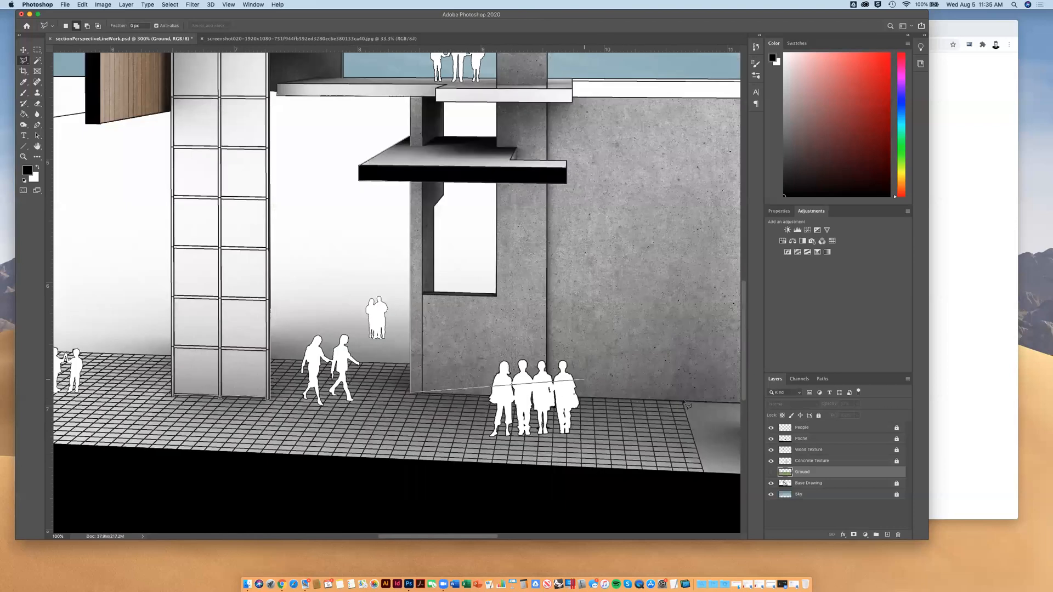
pyautogui.click(771, 427)
pyautogui.click(473, 427)
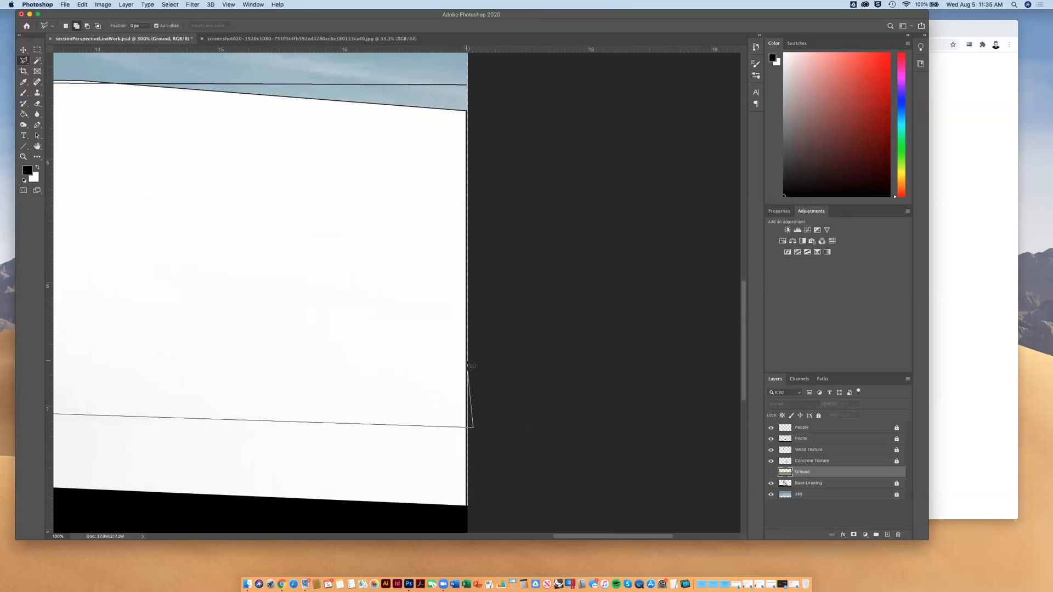
pyautogui.hscroll(-5, 498, 393)
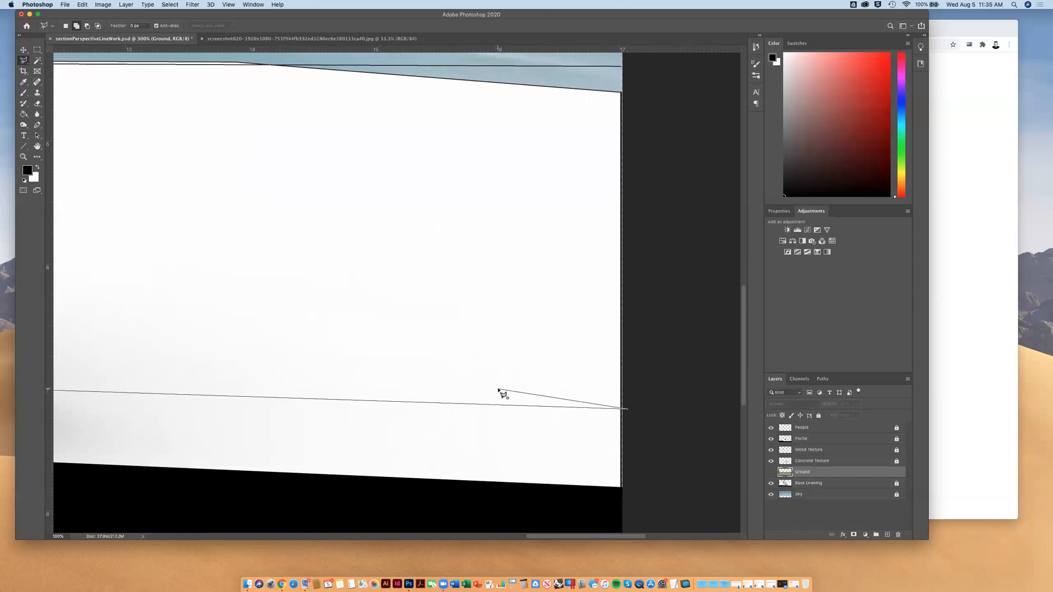
pyautogui.hscroll(-2, 613, 410)
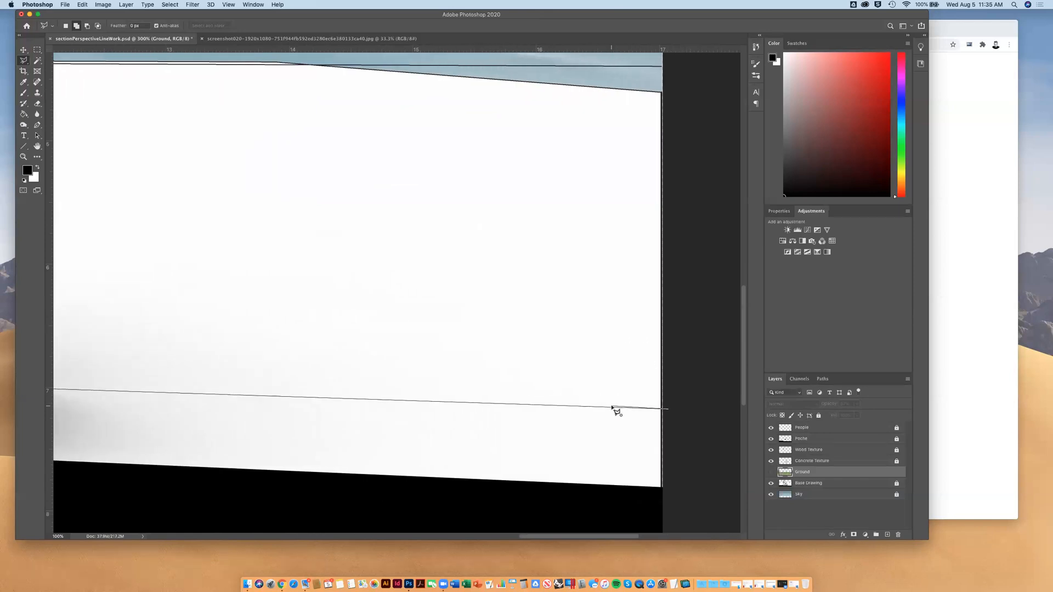
pyautogui.scroll(-3, 612, 407)
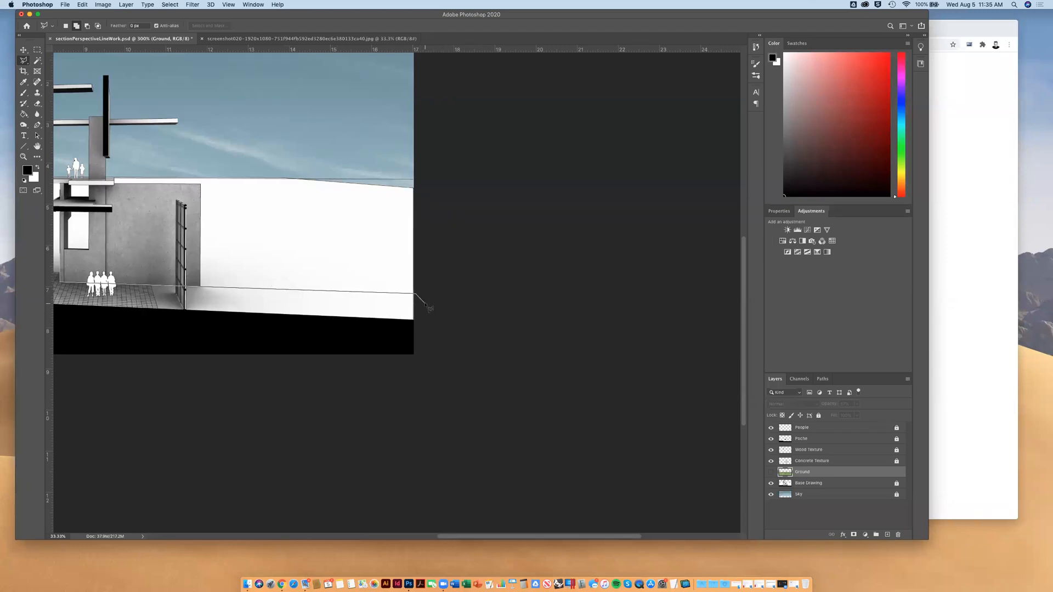
pyautogui.press('Escape')
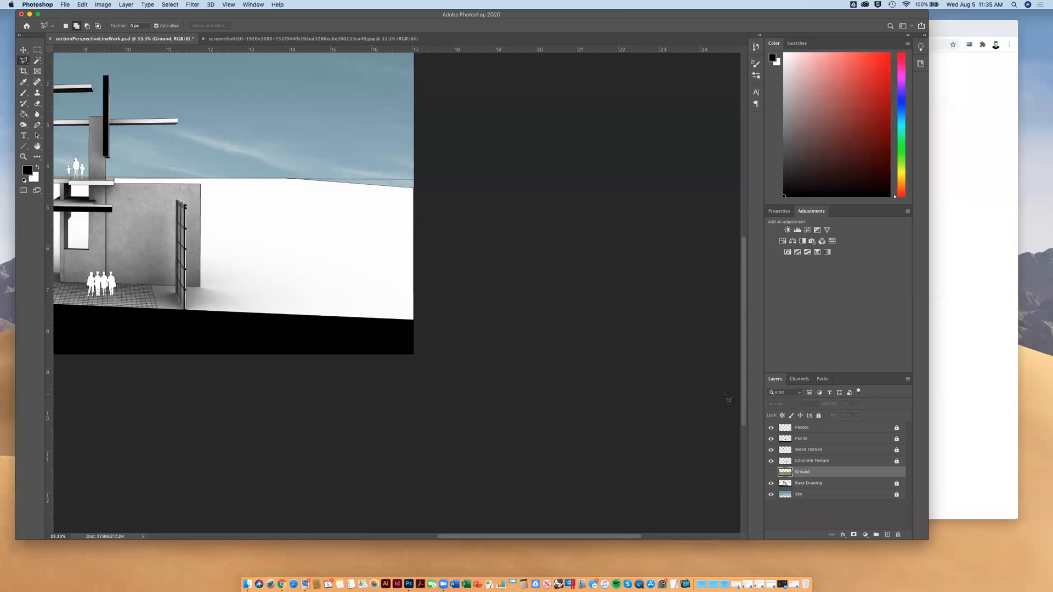
# Hide the People layer to clear the figures from the drawing
pyautogui.click(771, 428)
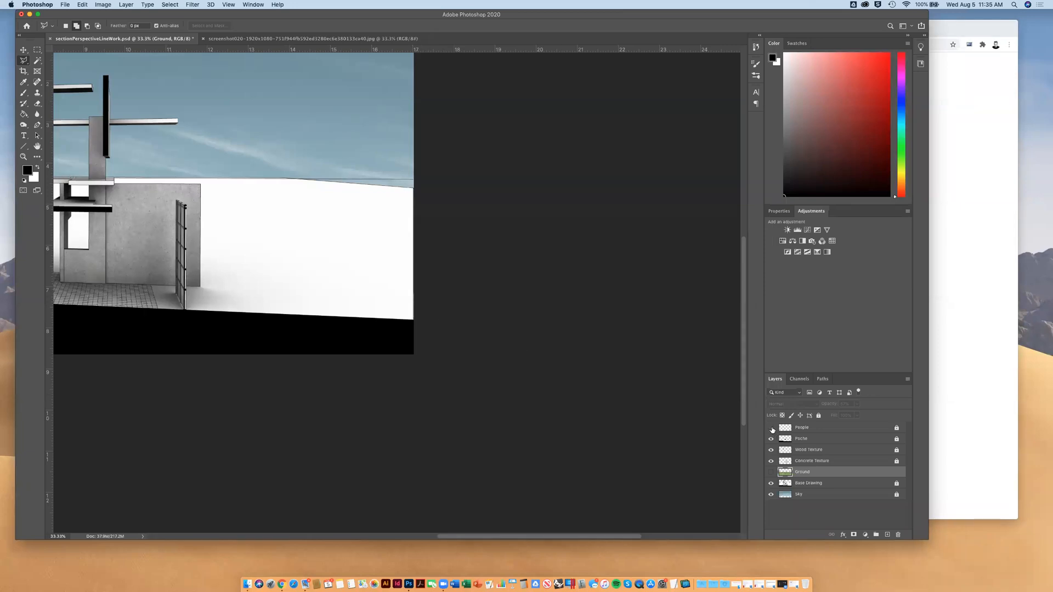
pyautogui.hscroll(-10, 406, 373)
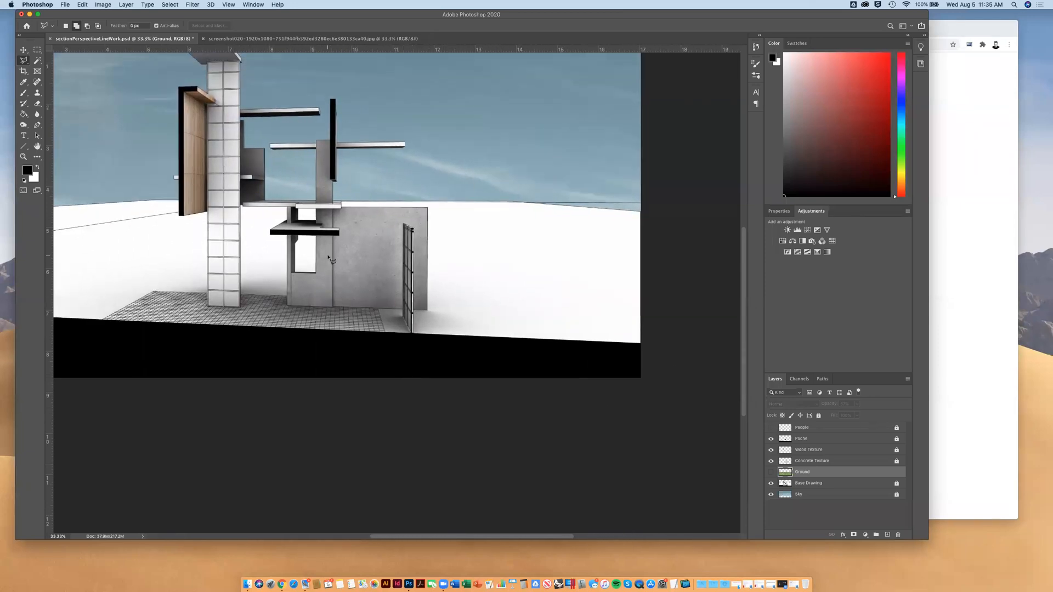
pyautogui.scroll(3, 332, 261)
pyautogui.press('super+equal')
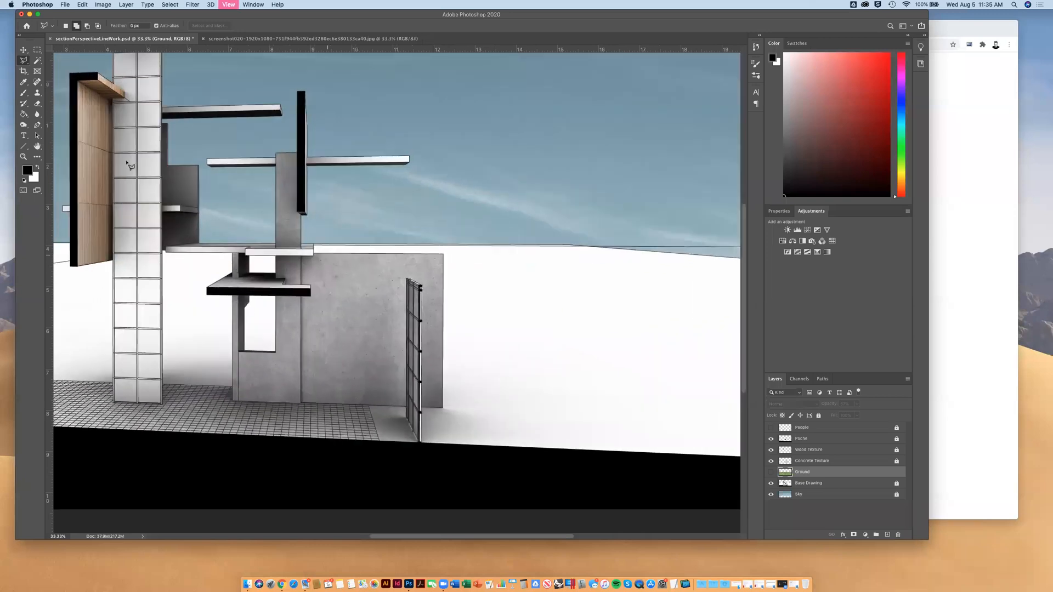
pyautogui.press('super+equal')
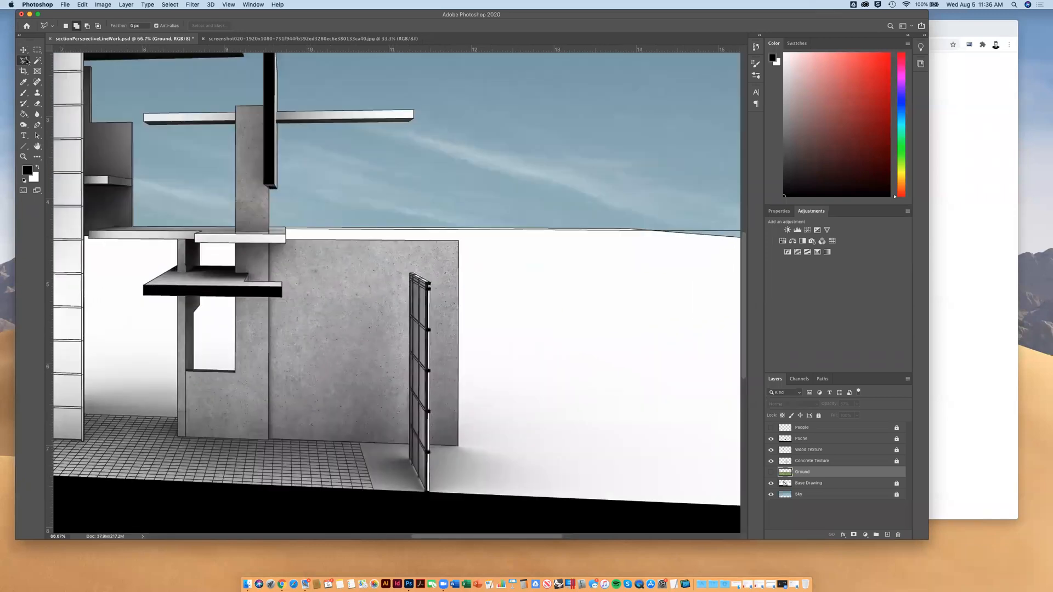
# Start a Polygonal Lasso outline along the large concrete wall, the slab above it, the black vertical fin and the right half of the horizontal beam
pyautogui.click(178, 438)
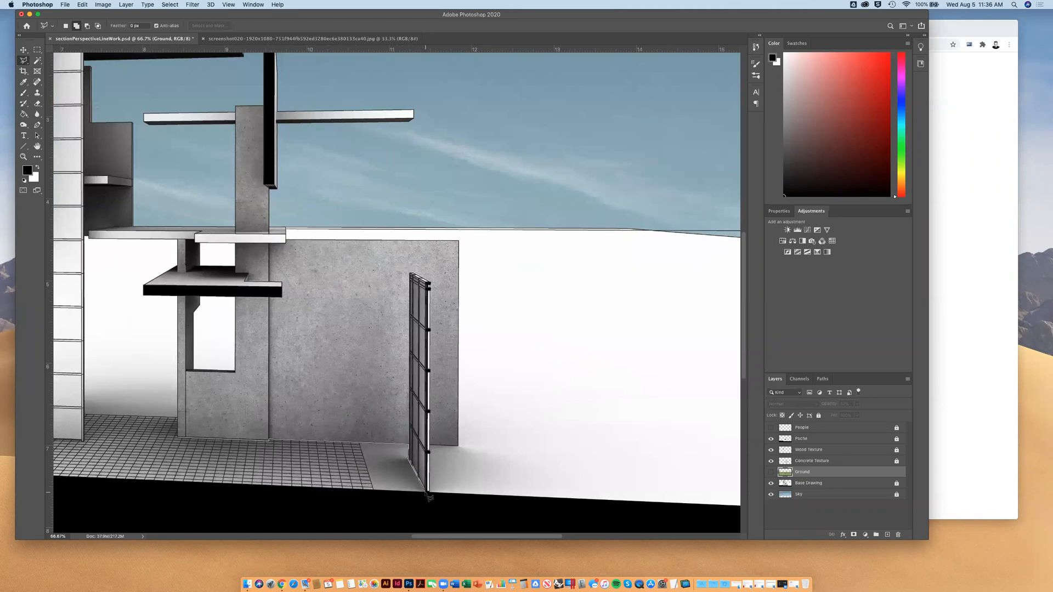
pyautogui.click(459, 445)
pyautogui.click(458, 240)
pyautogui.click(286, 239)
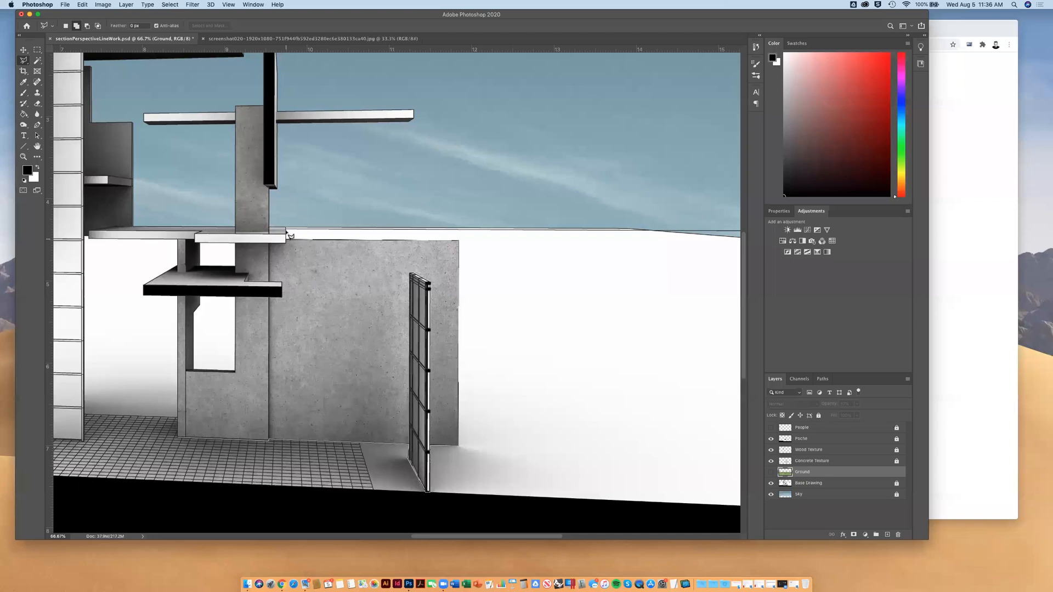
pyautogui.click(286, 227)
pyautogui.click(269, 227)
pyautogui.click(271, 189)
pyautogui.click(278, 124)
pyautogui.click(414, 118)
pyautogui.click(414, 111)
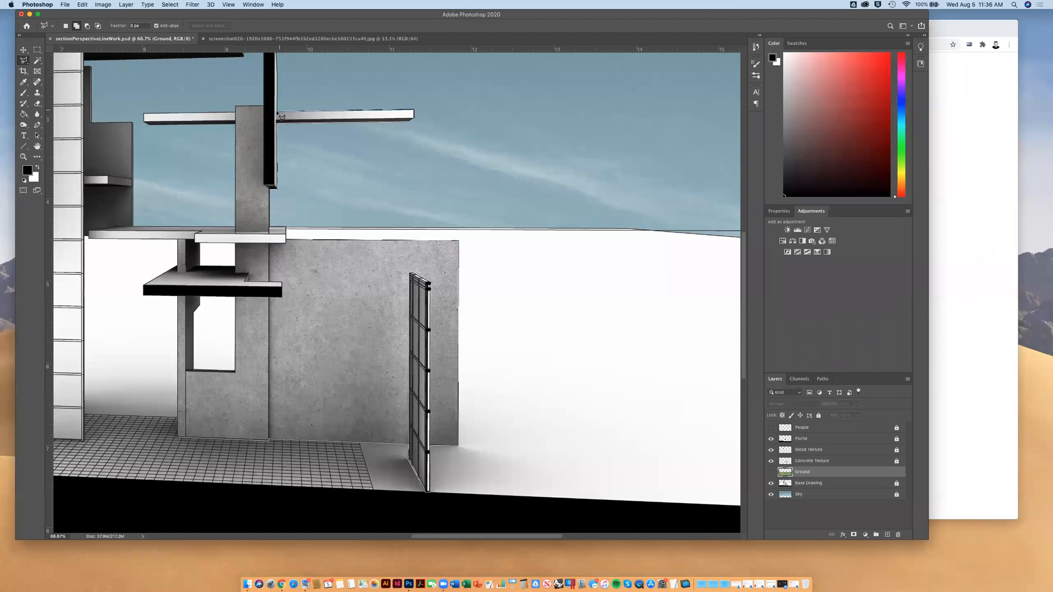
# Continue the lasso outline around the horizontal beam's left half and down the left edge of the concrete column to the slab
pyautogui.scroll(5, 282, 116)
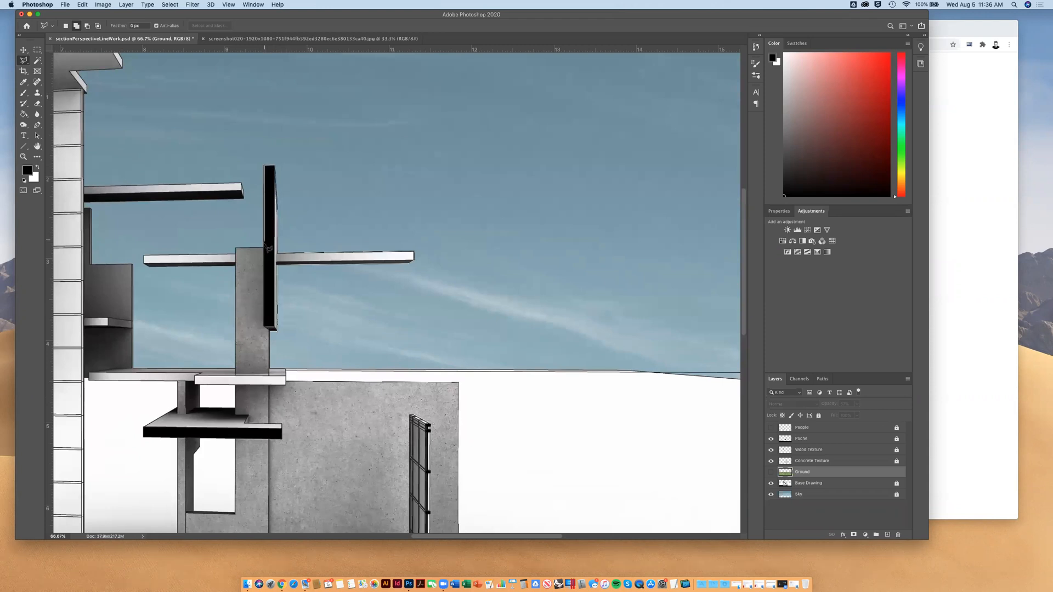
pyautogui.click(236, 253)
pyautogui.click(144, 257)
pyautogui.click(144, 265)
pyautogui.click(149, 267)
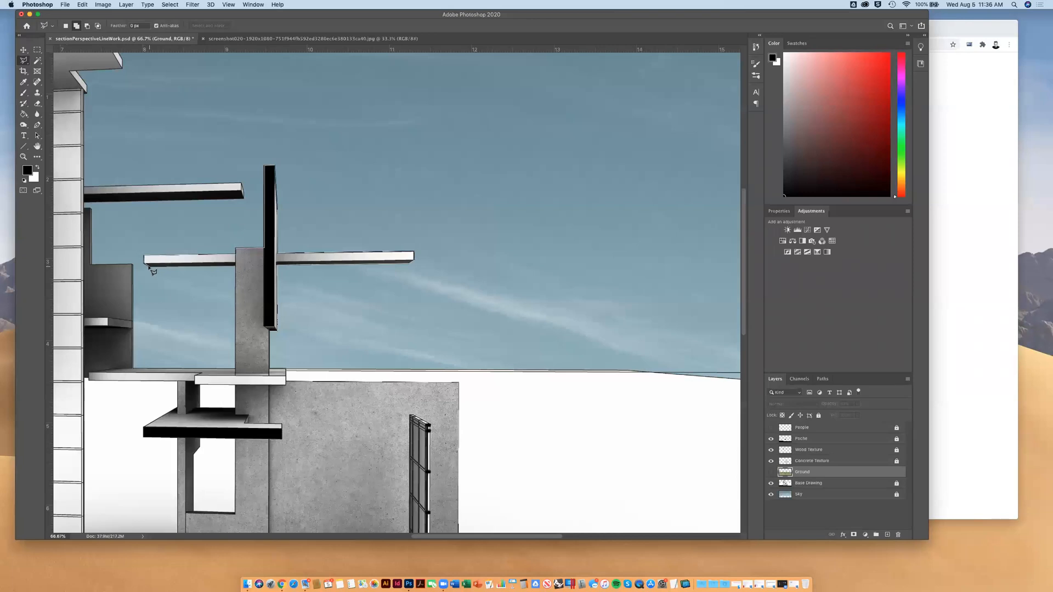
pyautogui.click(237, 267)
pyautogui.click(236, 372)
# Continue the lasso outline around the grey block beside the tiled tower and along the upper beam back to the tower
pyautogui.click(135, 369)
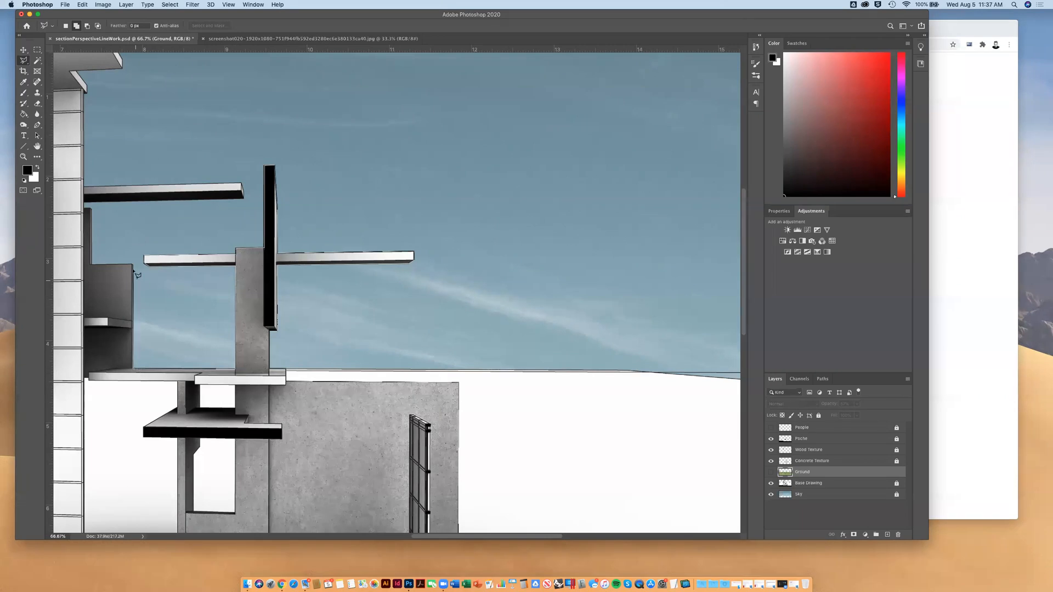
pyautogui.click(135, 267)
pyautogui.hscroll(-3, 95, 269)
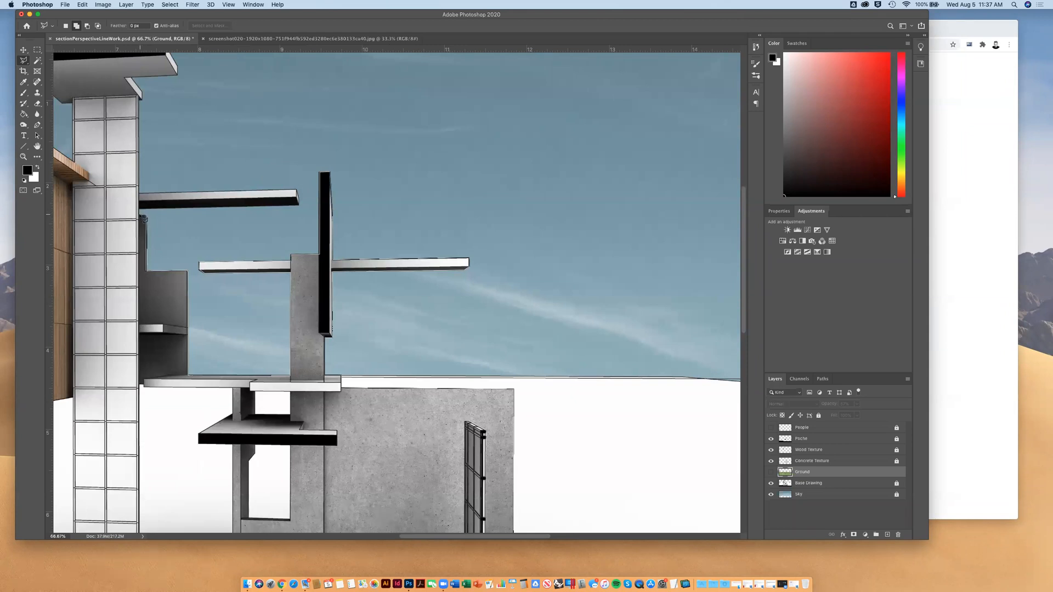
pyautogui.click(139, 209)
pyautogui.click(299, 205)
pyautogui.click(297, 191)
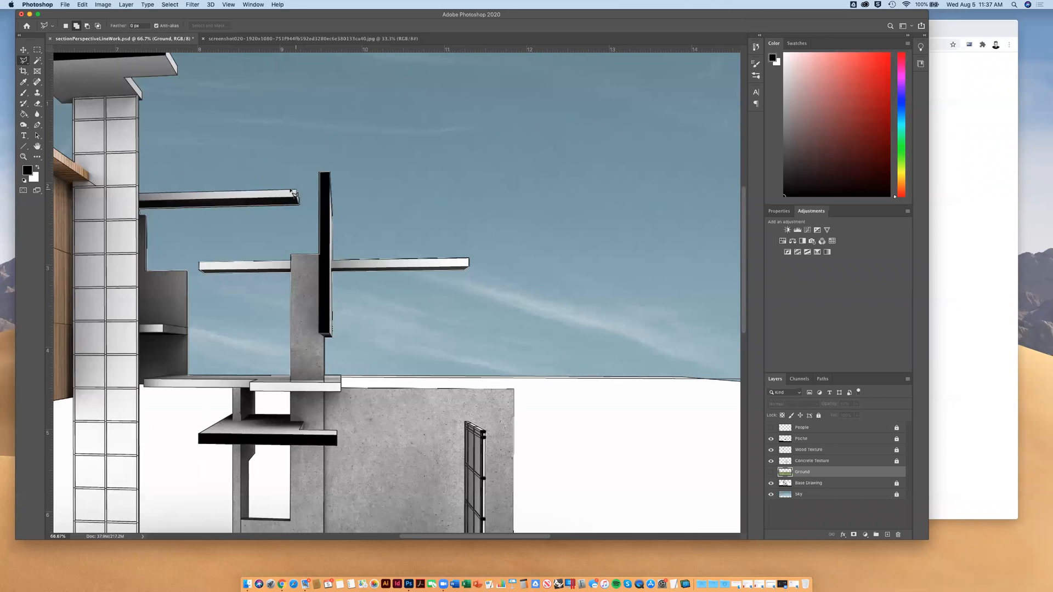
pyautogui.click(139, 190)
# Trace the lasso outline around the roof canopy on top of the tiled tower
pyautogui.hscroll(-2, 144, 157)
pyautogui.scroll(1, 145, 158)
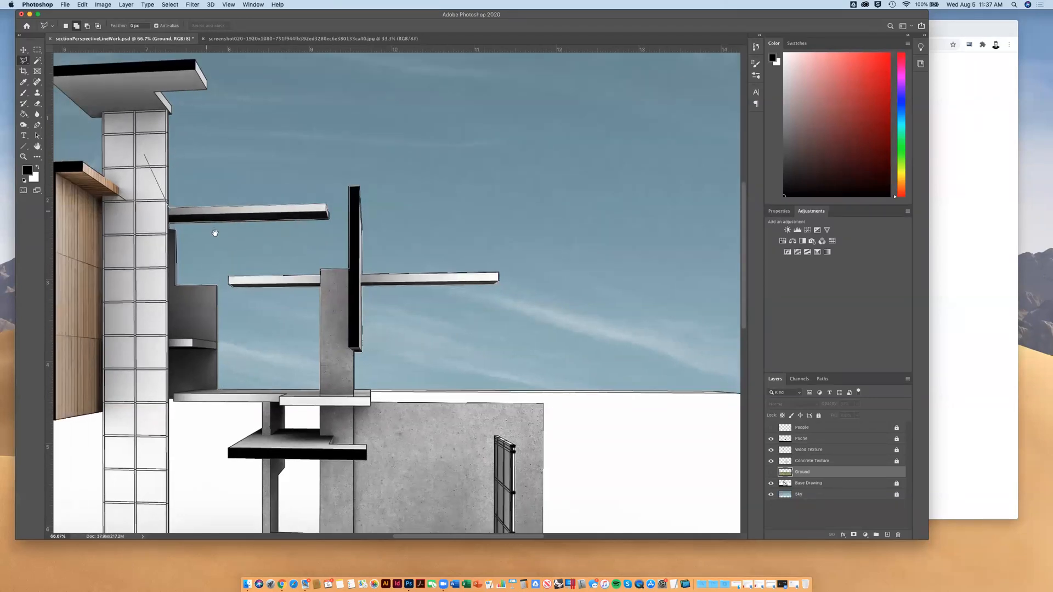
pyautogui.scroll(5, 214, 233)
pyautogui.hscroll(-2, 214, 233)
pyautogui.scroll(4, 217, 291)
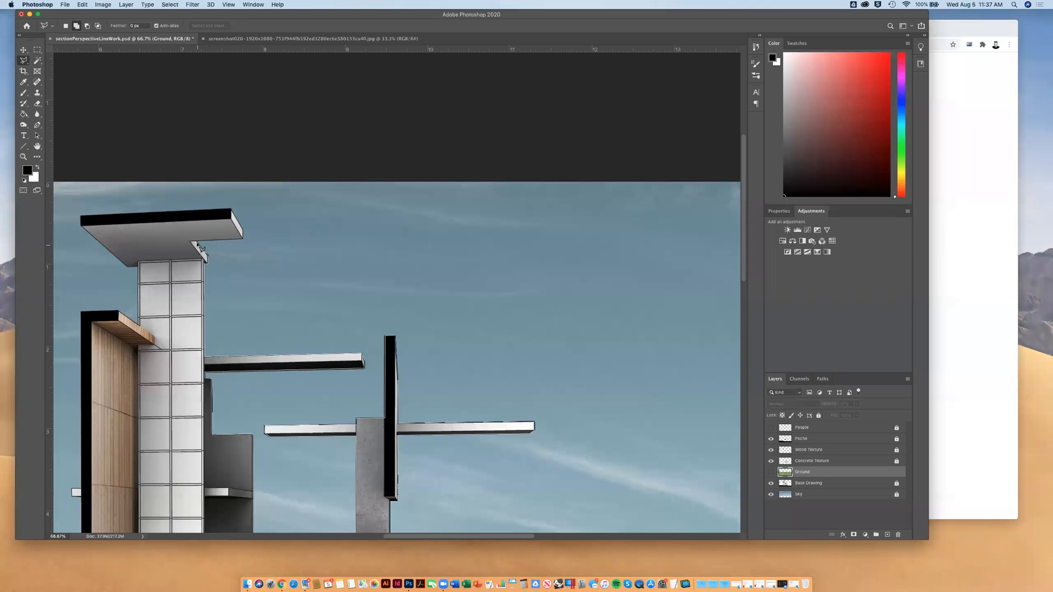
pyautogui.click(197, 241)
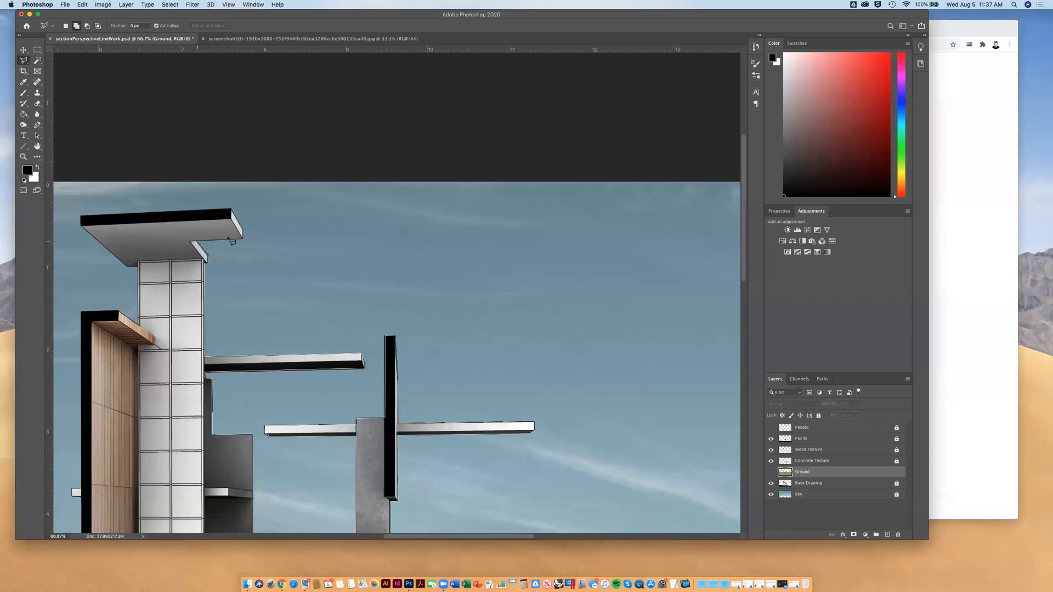
pyautogui.click(243, 239)
pyautogui.click(232, 210)
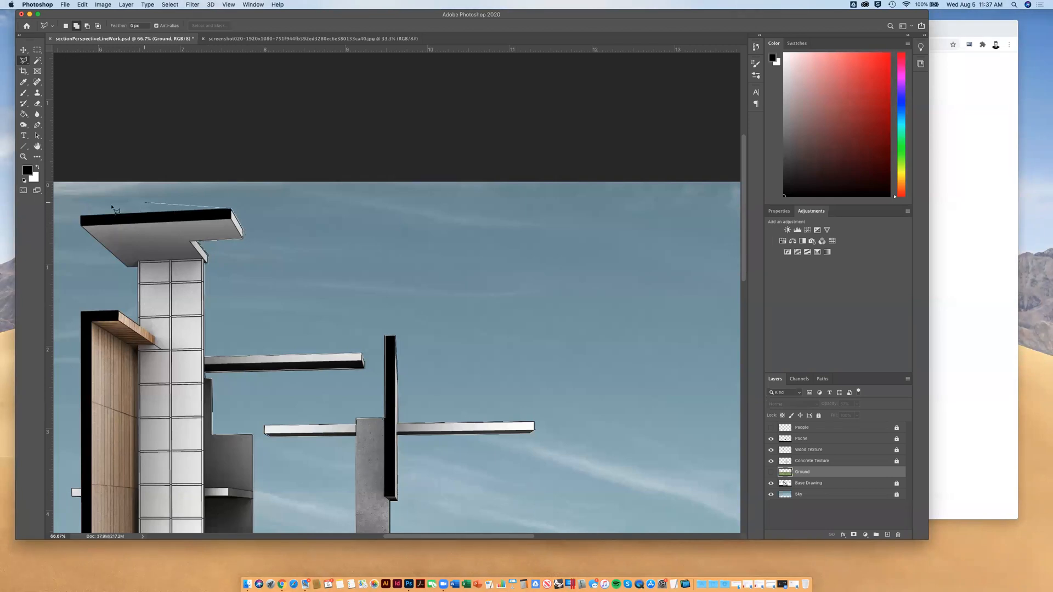
pyautogui.click(83, 219)
pyautogui.click(81, 227)
pyautogui.click(128, 267)
pyautogui.click(138, 268)
# Extend the lasso outline down the tower's left side and around the wood-panelled volume with its small ledge
pyautogui.click(138, 325)
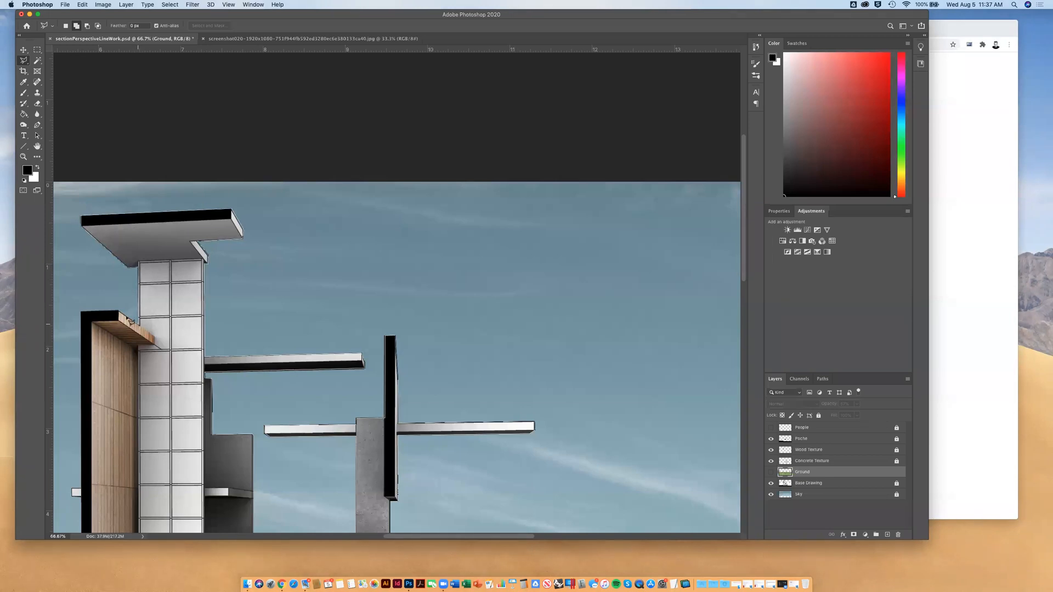
pyautogui.click(119, 311)
pyautogui.scroll(-5, 86, 317)
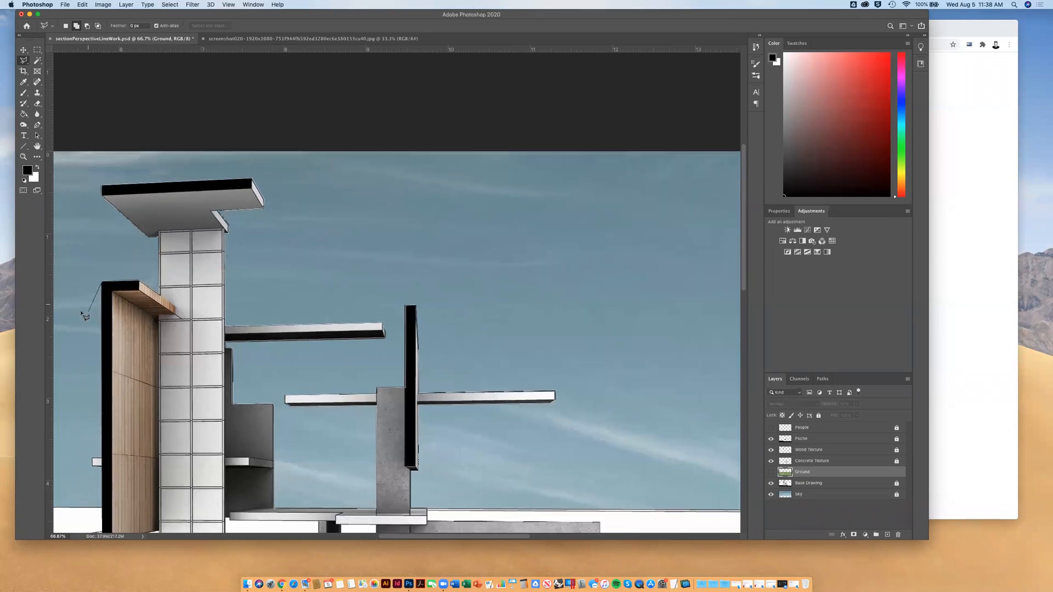
pyautogui.scroll(-1, 86, 317)
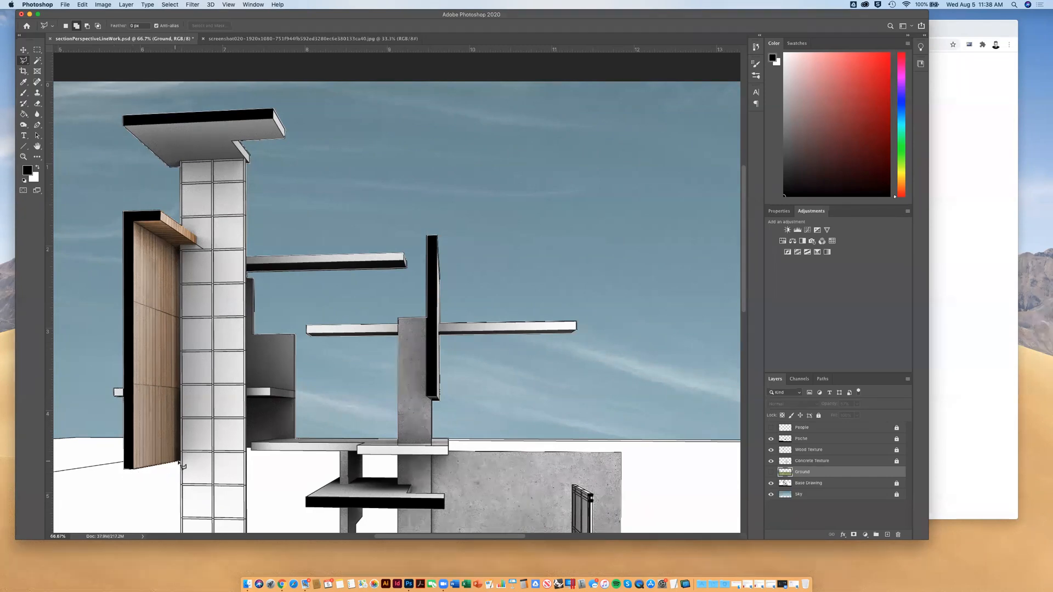
pyautogui.scroll(-8, 182, 462)
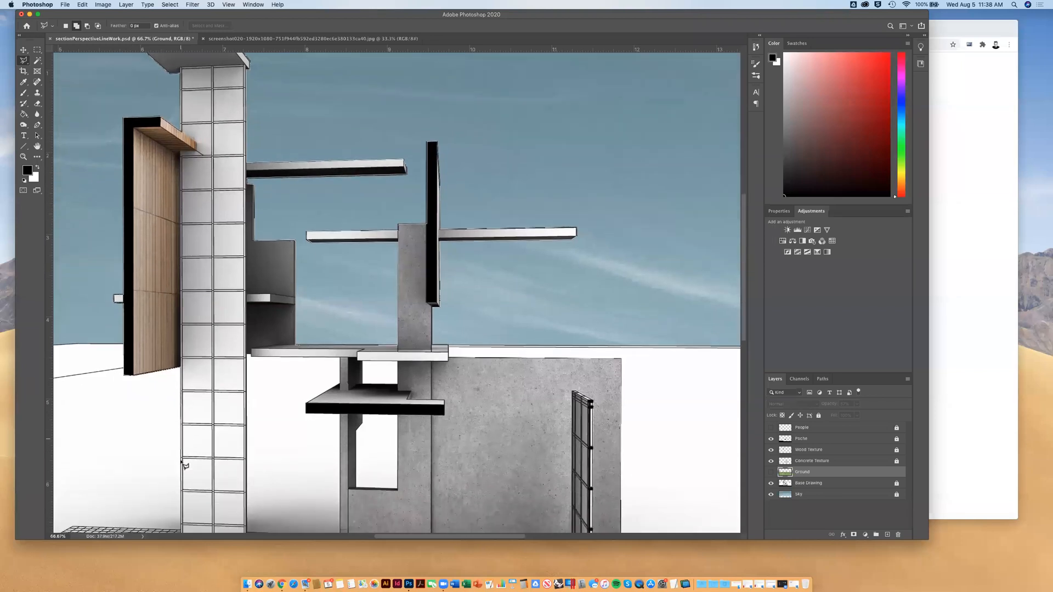
# Trace the tiled tower's base and right edge, the lower platform and the concrete wall's left edge, and close the building selection
pyautogui.click(181, 453)
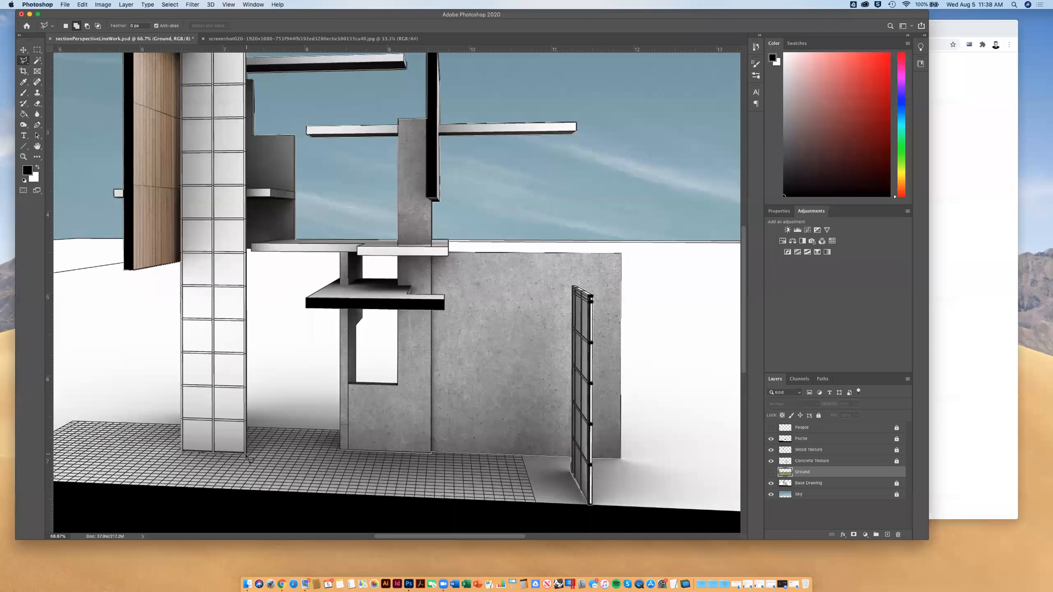
pyautogui.click(246, 453)
pyautogui.click(251, 251)
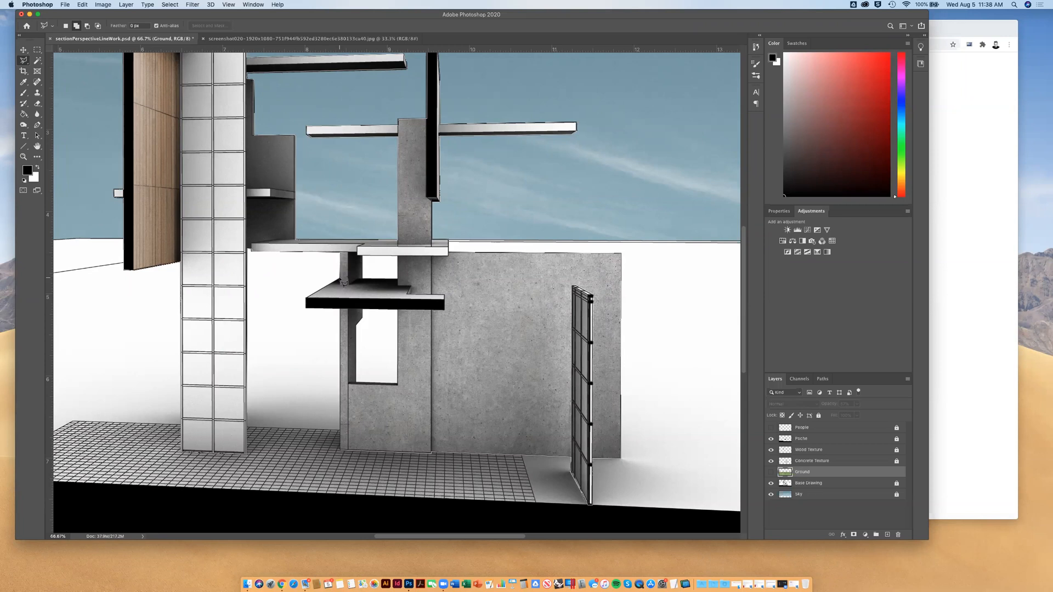
pyautogui.click(305, 298)
pyautogui.click(306, 309)
pyautogui.click(340, 310)
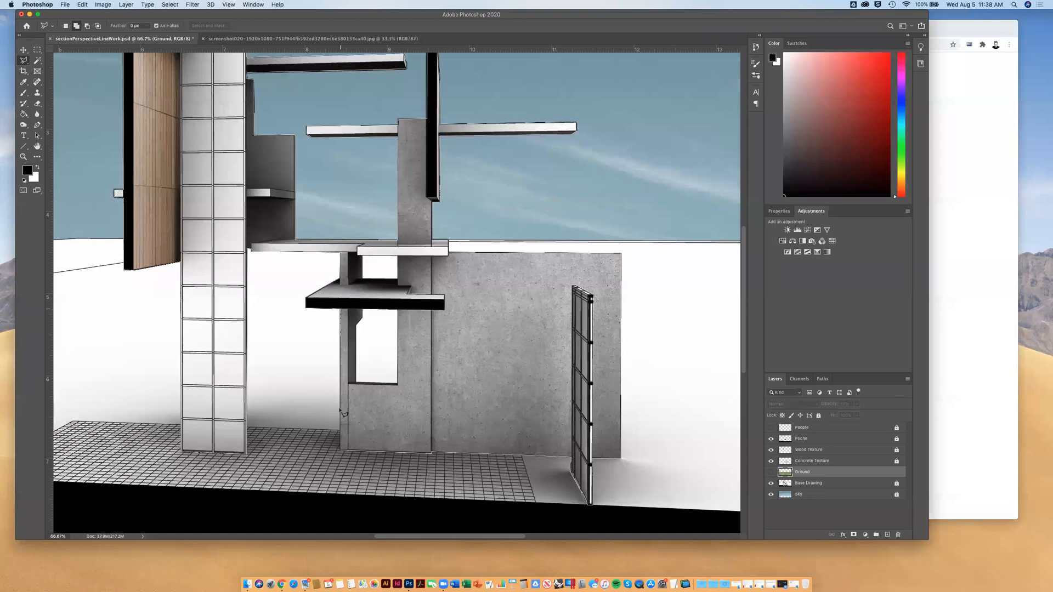
pyautogui.doubleClick(339, 451)
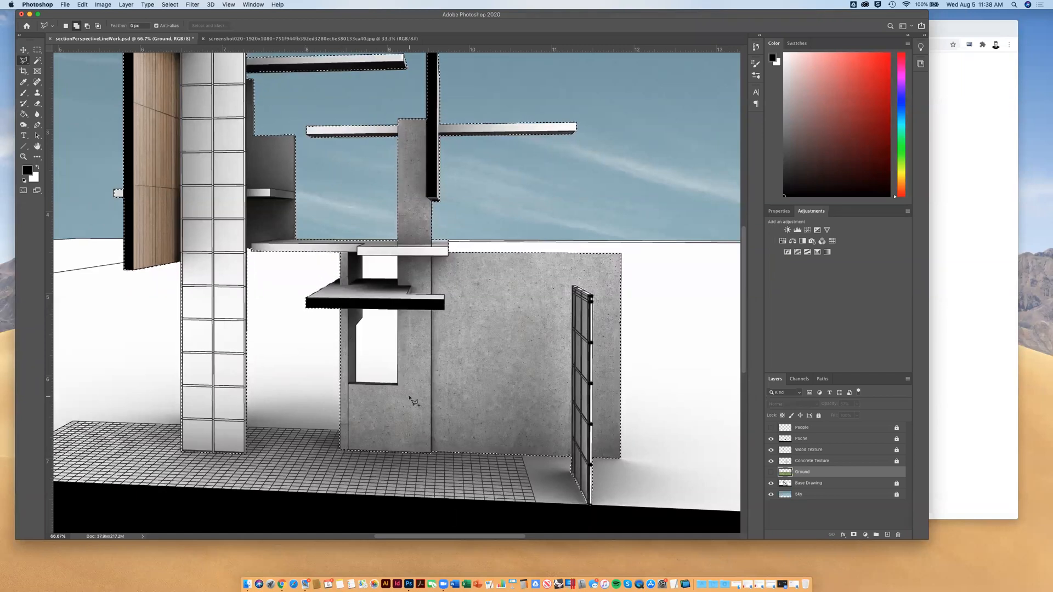
# Subtract the openings in the concrete wall from the building selection with the Polygonal Lasso
pyautogui.click(88, 28)
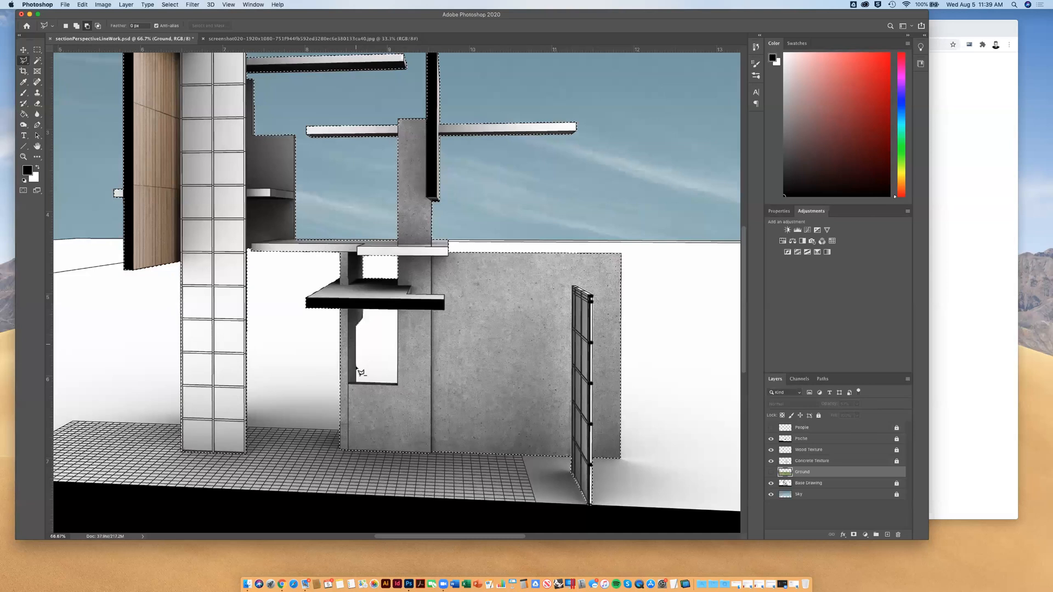
pyautogui.click(398, 385)
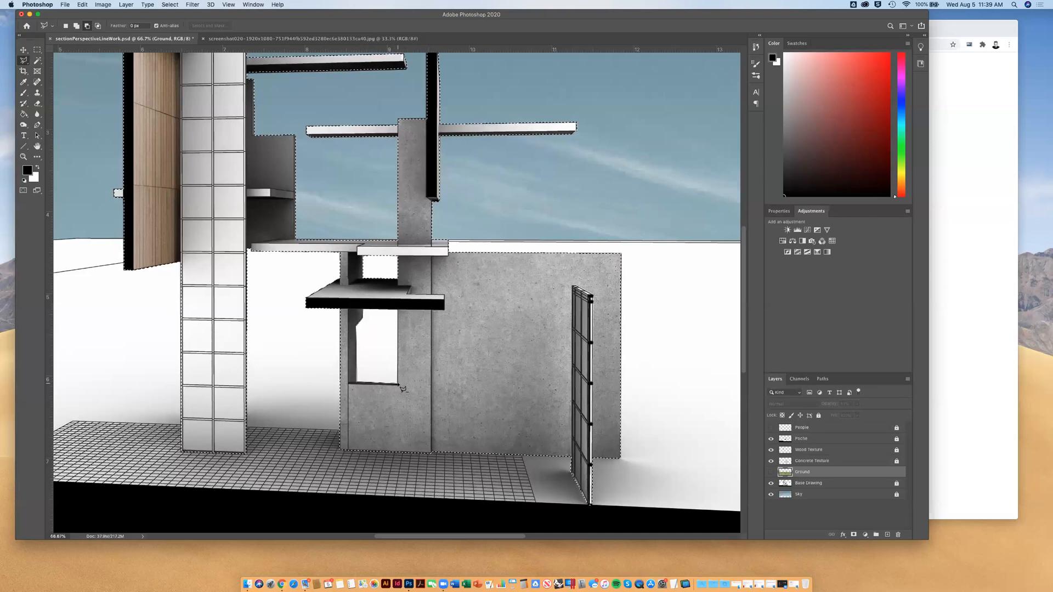
pyautogui.click(398, 311)
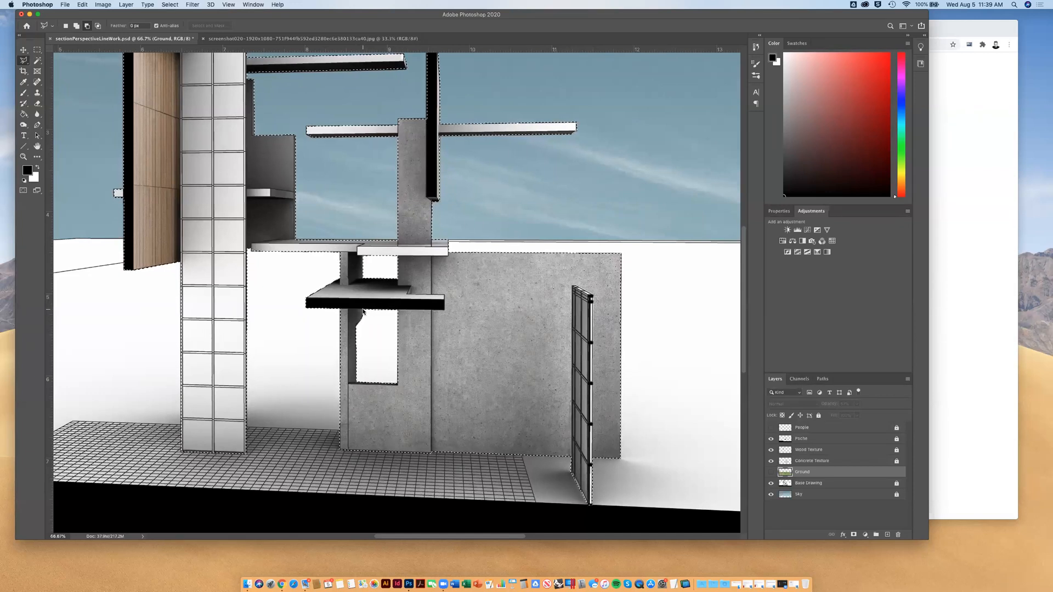
pyautogui.press('super+h')
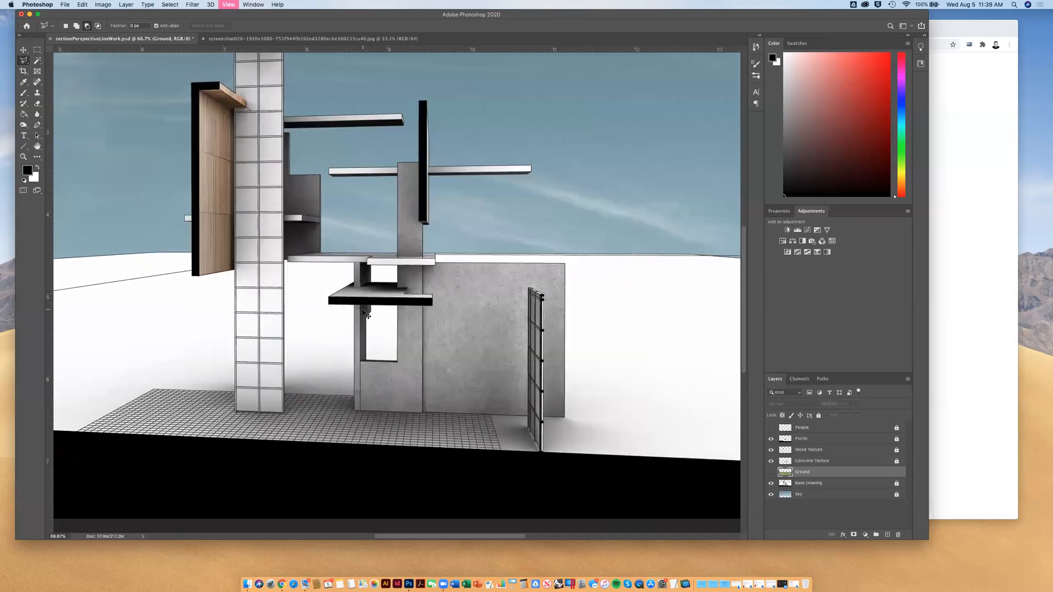
pyautogui.press('super+minus')
pyautogui.press('super+minus')
pyautogui.press('super+minus')
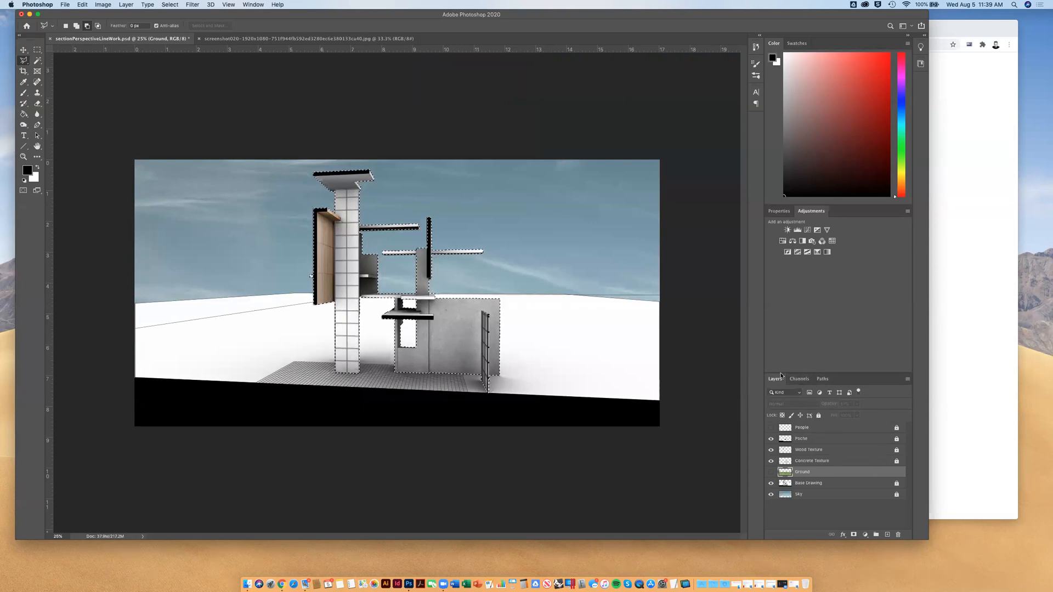
# Make a work path from the building selection and return to the layer list
pyautogui.click(824, 379)
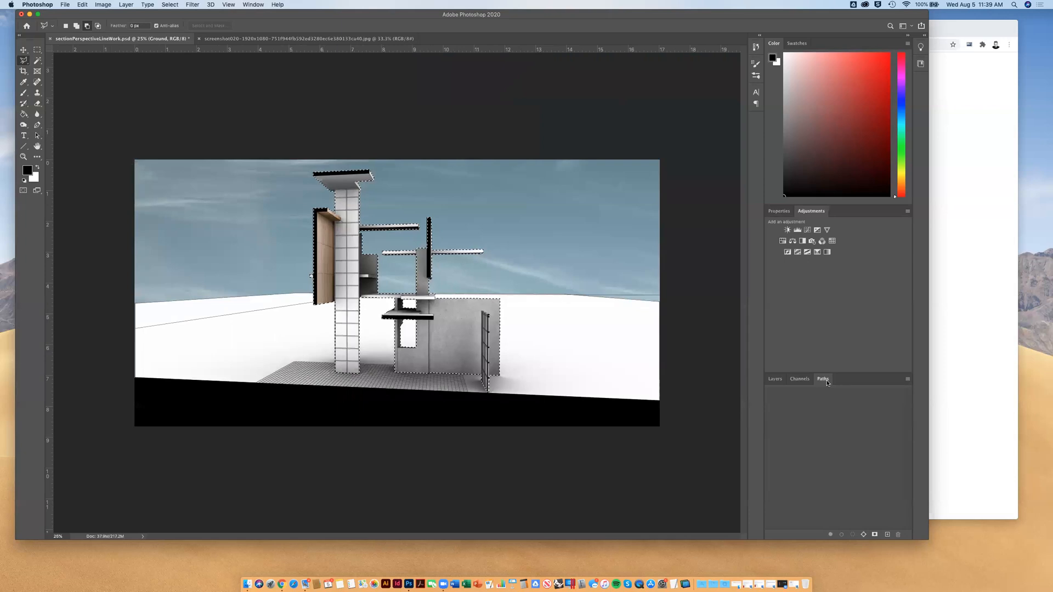
pyautogui.click(864, 535)
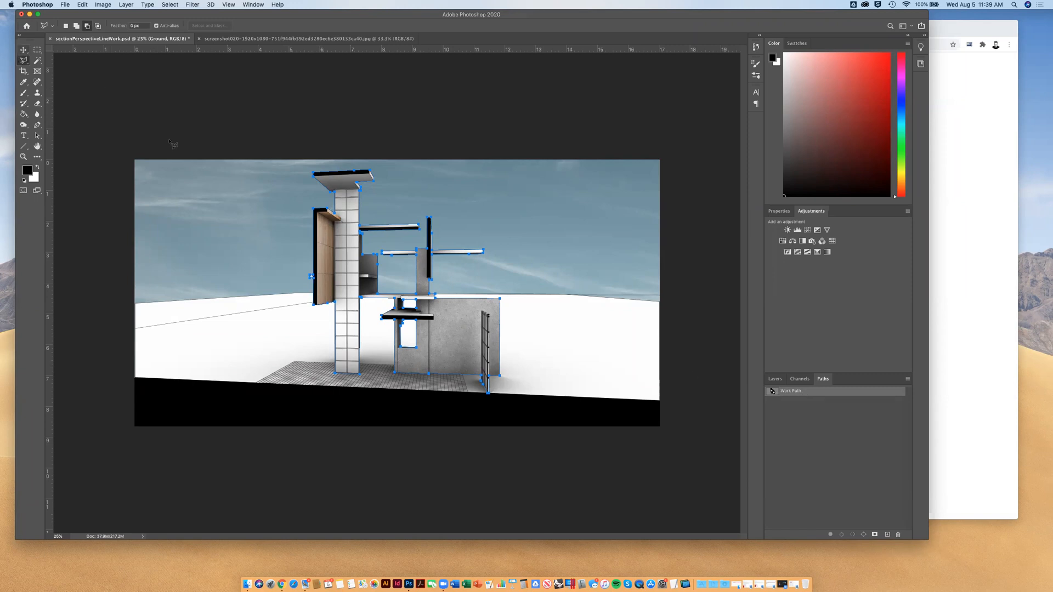
pyautogui.click(775, 379)
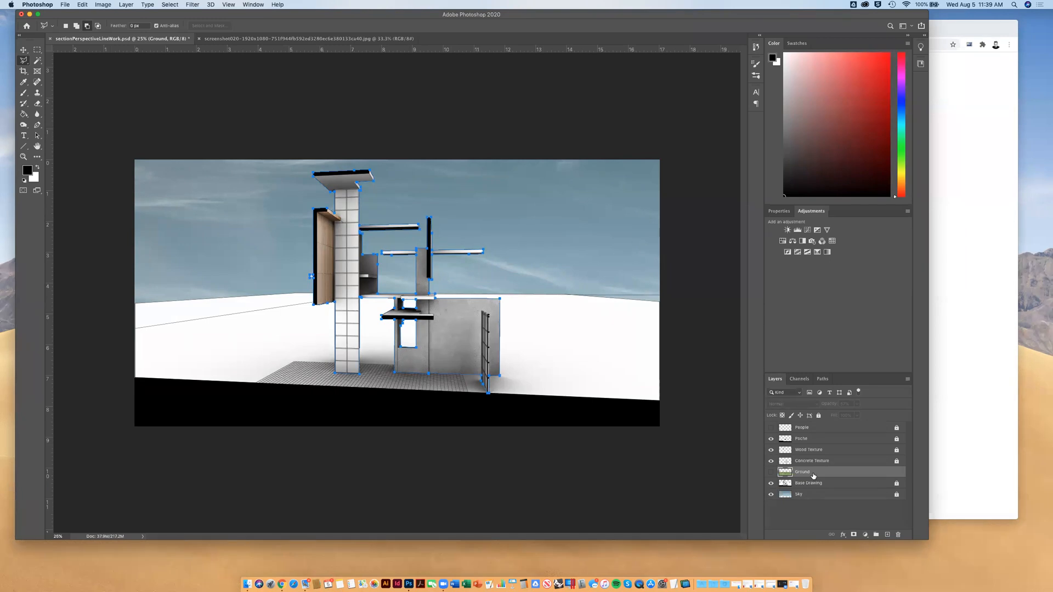
# Switch to the Move tool and deselect the work path
pyautogui.press('space')
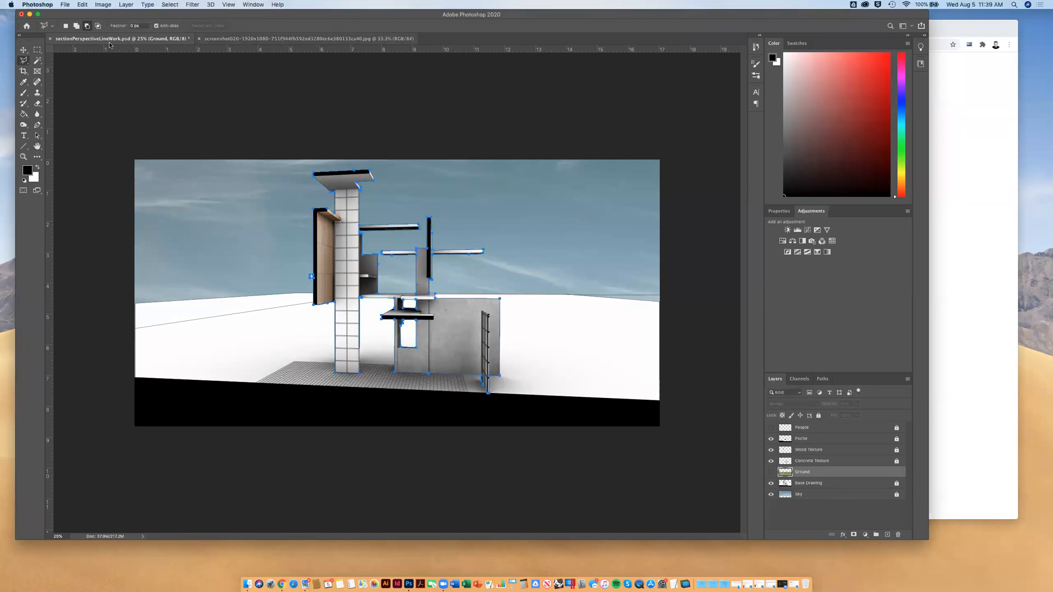
pyautogui.click(37, 51)
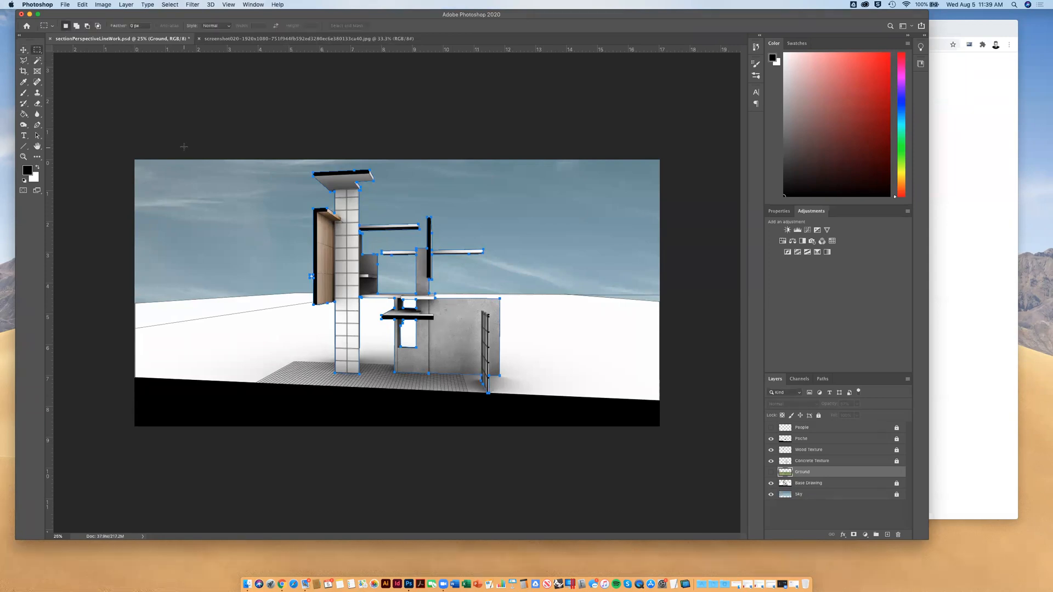
pyautogui.click(24, 50)
pyautogui.click(852, 511)
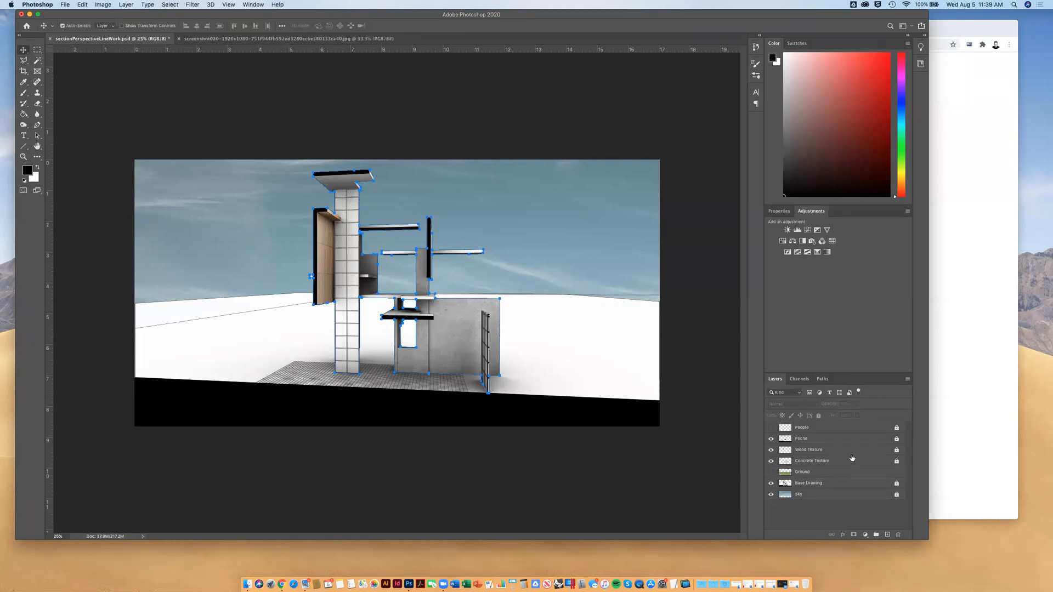
pyautogui.click(821, 379)
pyautogui.click(822, 449)
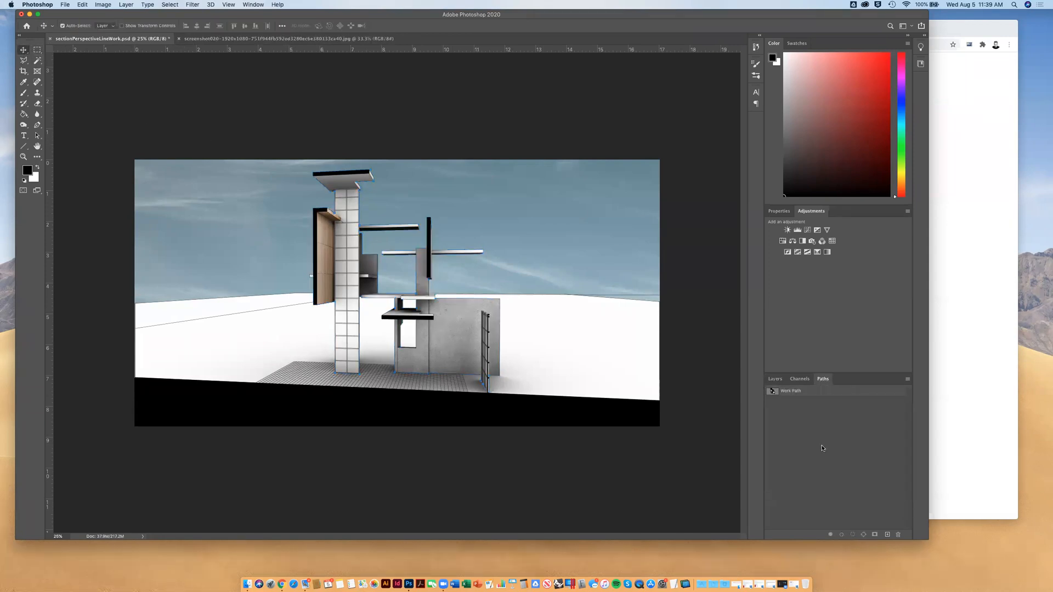
# Make the Ground layer visible and select it
pyautogui.click(775, 380)
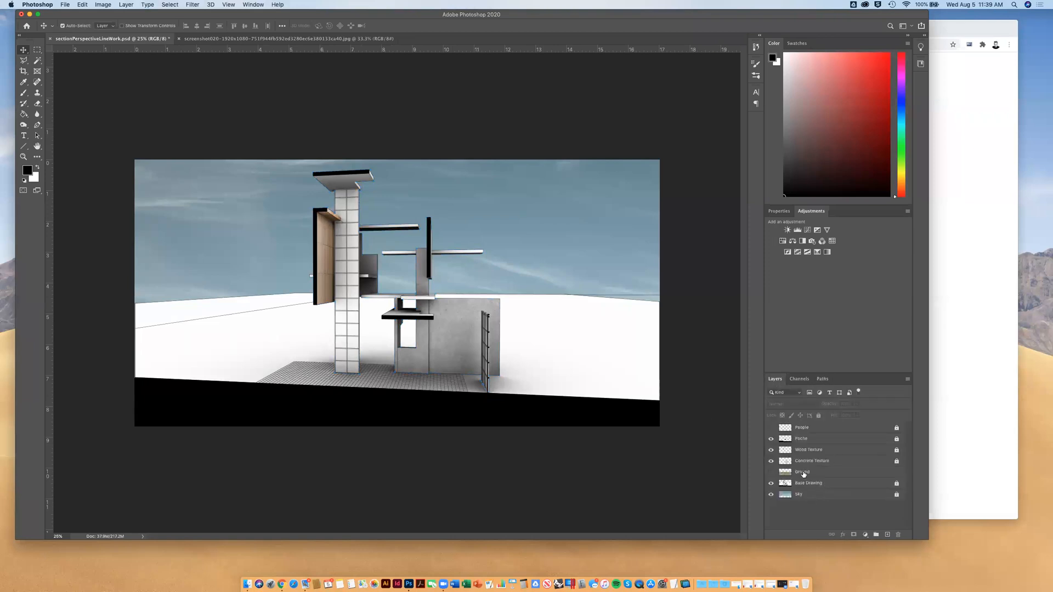
pyautogui.click(771, 472)
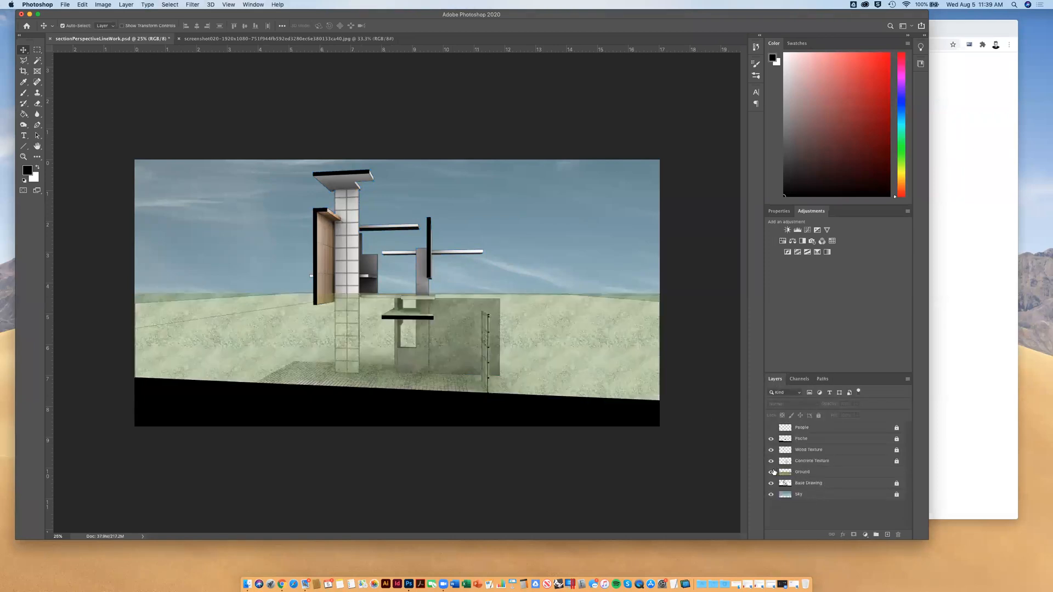
pyautogui.click(813, 475)
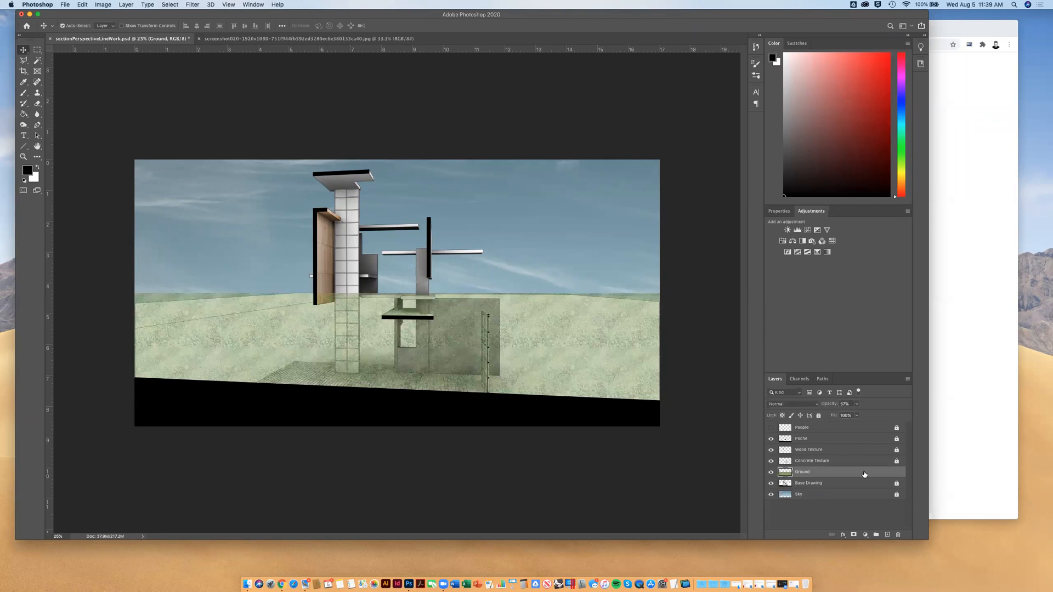
# Load the work path as a selection and delete the grass inside it from the Ground layer
pyautogui.click(822, 379)
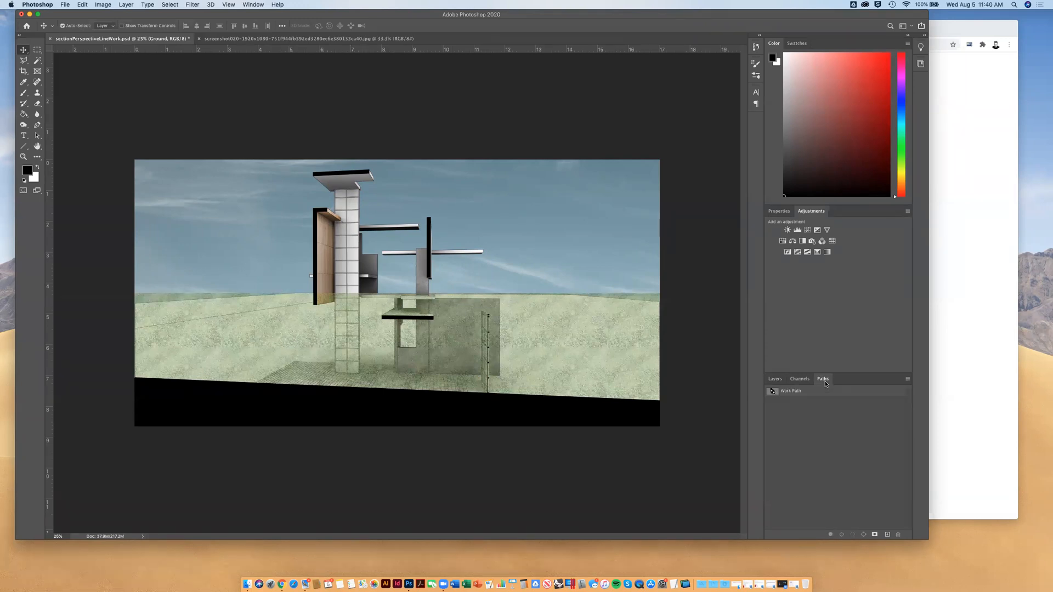
pyautogui.click(795, 394)
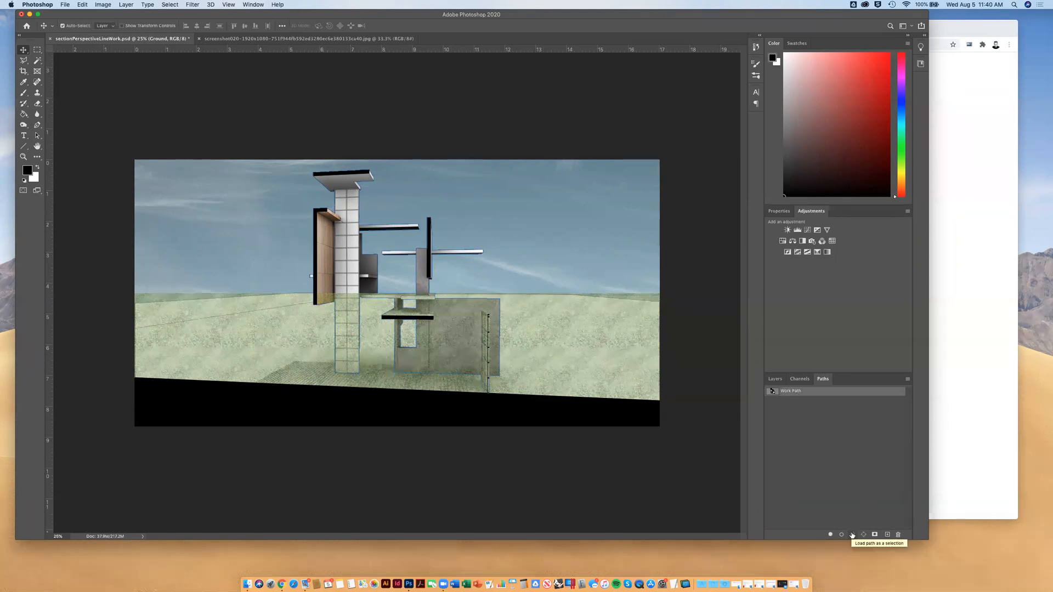
pyautogui.click(852, 535)
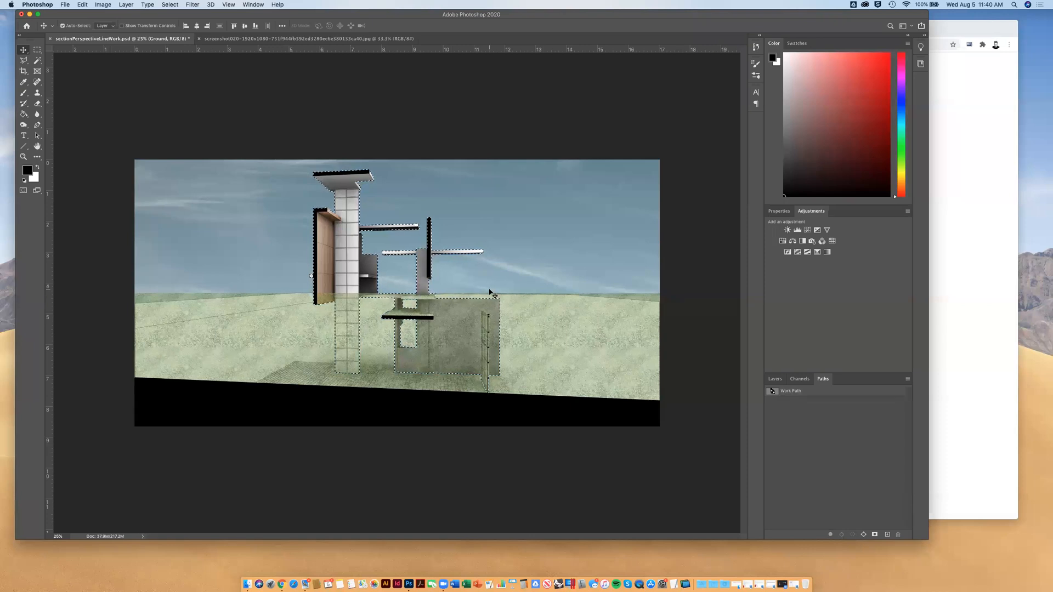
pyautogui.press('Delete')
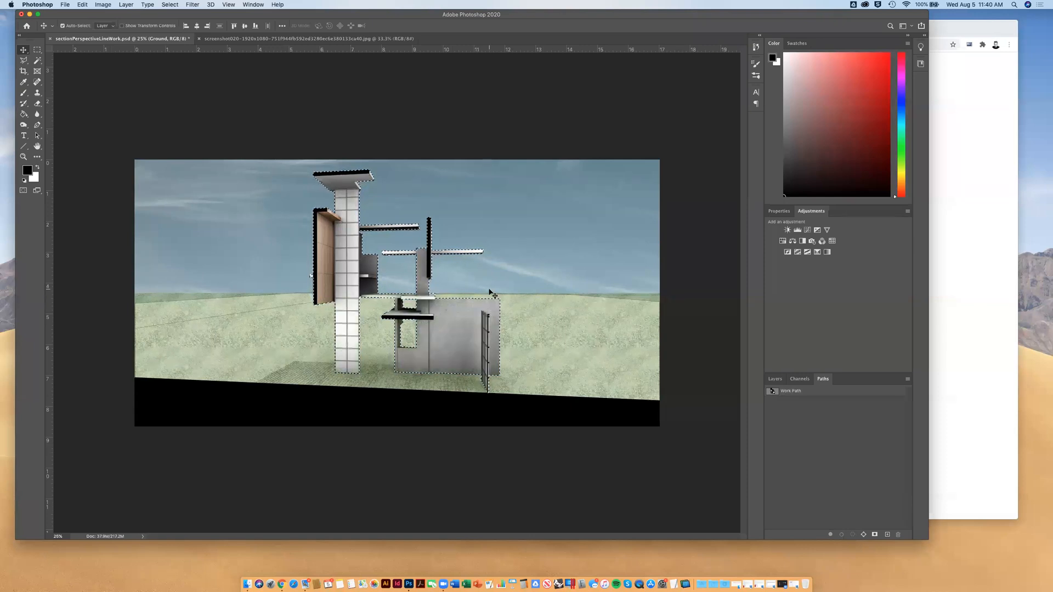
# Clear the building selection and use a Polygonal Lasso outline to trim the Ground layer's grass above the horizon line
pyautogui.click(37, 51)
pyautogui.click(209, 122)
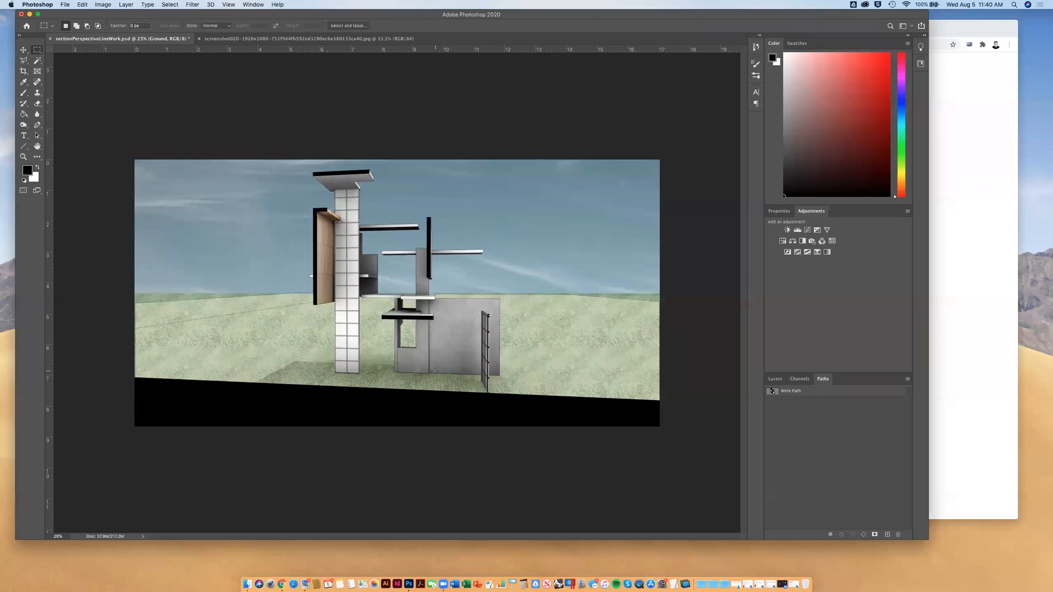
pyautogui.click(24, 59)
pyautogui.click(130, 293)
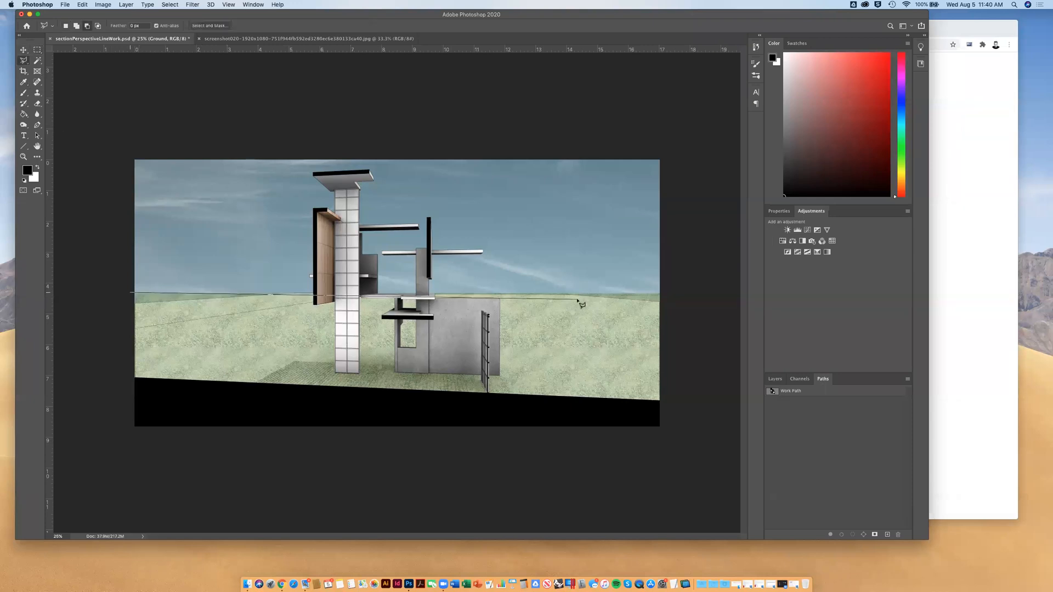
pyautogui.click(668, 295)
pyautogui.click(670, 141)
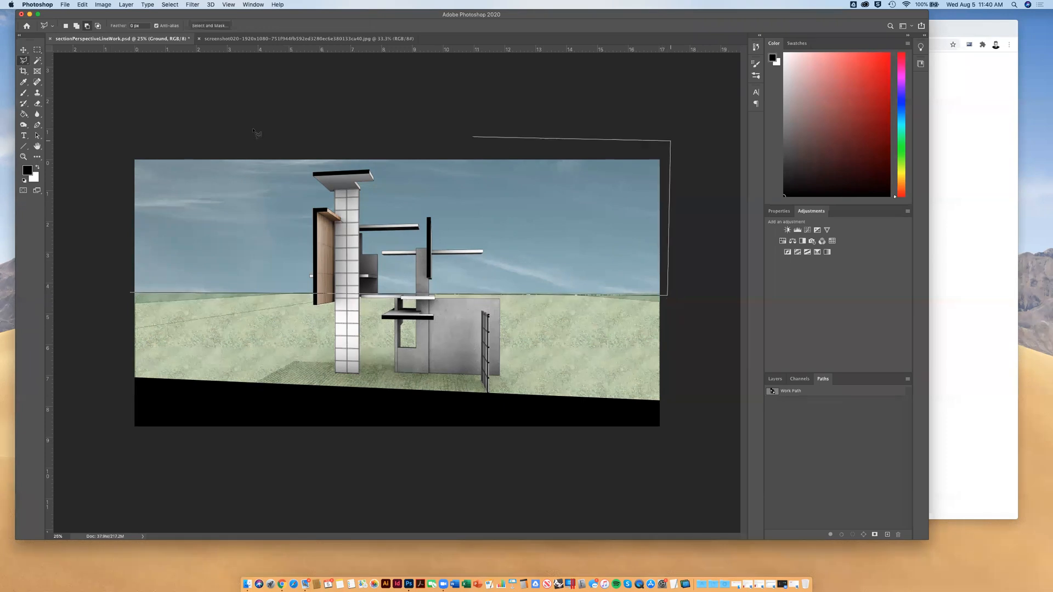
pyautogui.click(110, 143)
pyautogui.click(131, 295)
pyautogui.click(775, 379)
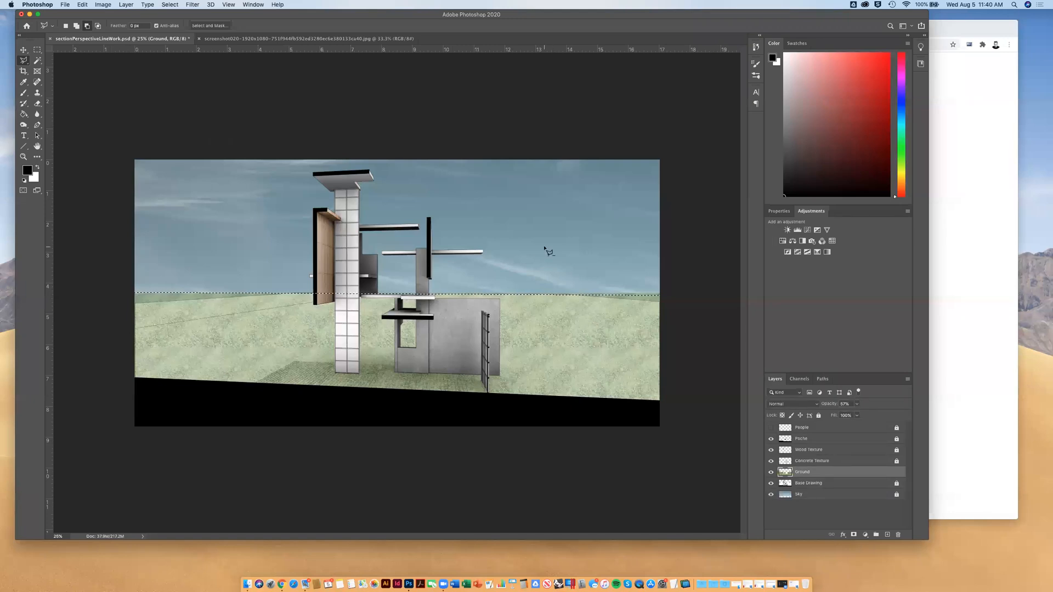
pyautogui.click(36, 49)
pyautogui.click(94, 111)
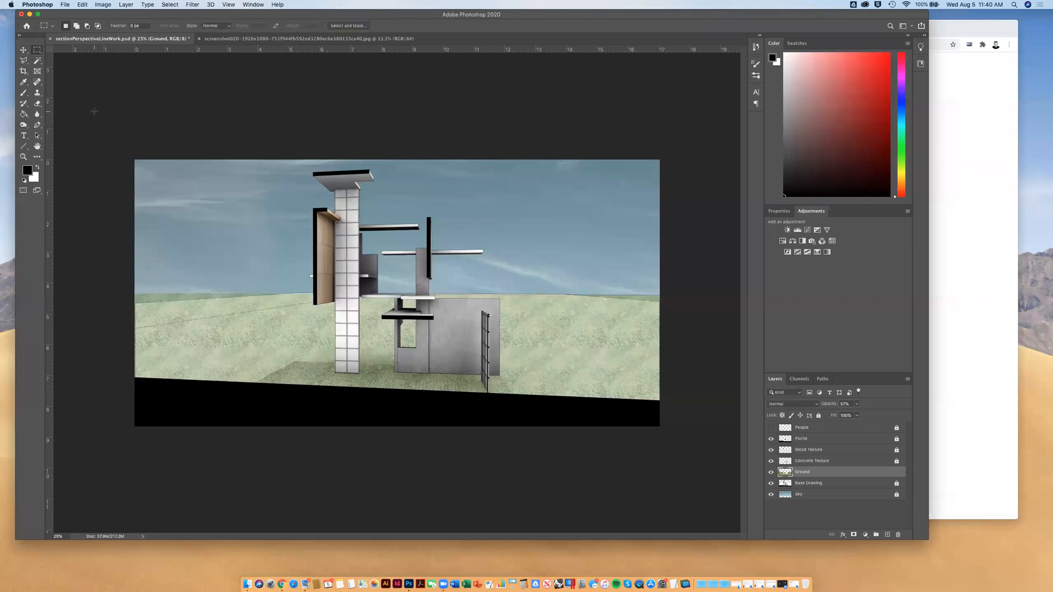
# Outline the tiled floor with the Polygonal Lasso, delete the grass inside it from the Ground layer, and deselect
pyautogui.press('super+equal')
pyautogui.press('super+equal')
pyautogui.scroll(-2, 180, 300)
pyautogui.scroll(-2, 180, 301)
pyautogui.click(27, 62)
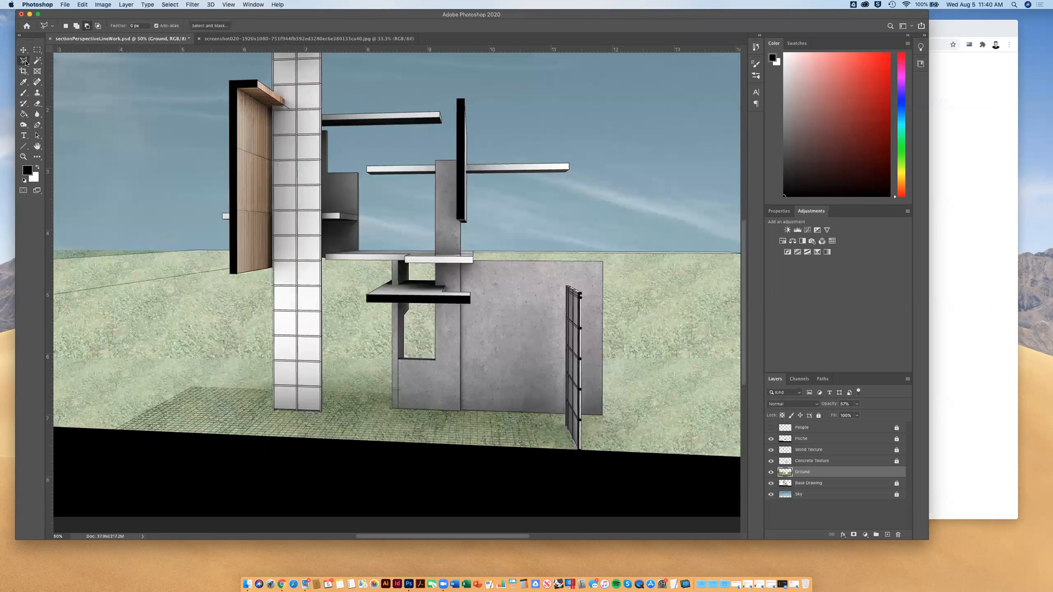
pyautogui.click(114, 431)
pyautogui.click(192, 388)
pyautogui.click(541, 459)
pyautogui.click(112, 434)
pyautogui.press('Delete')
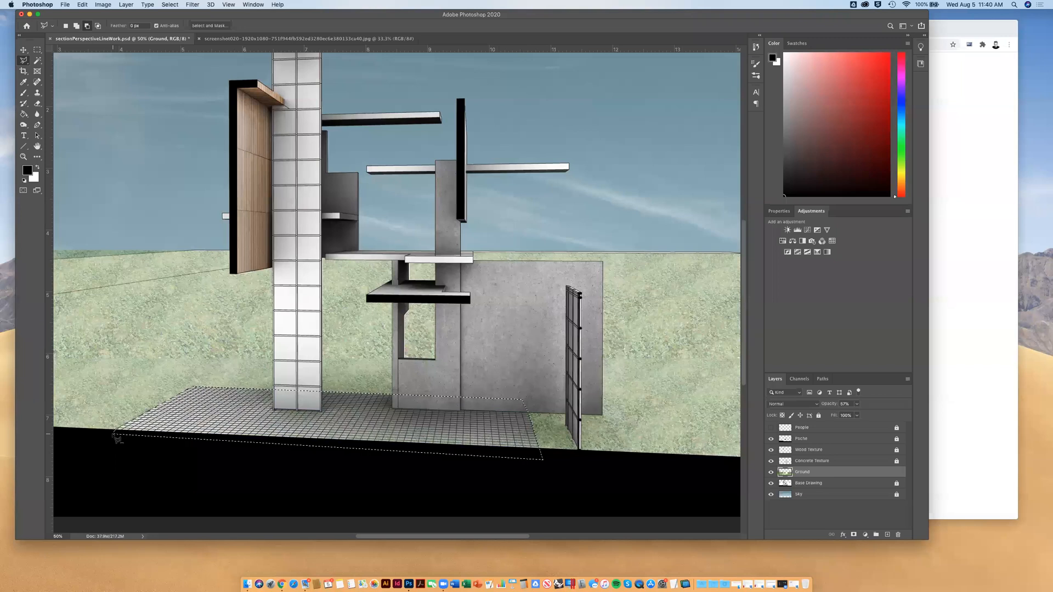
pyautogui.click(37, 50)
pyautogui.click(172, 460)
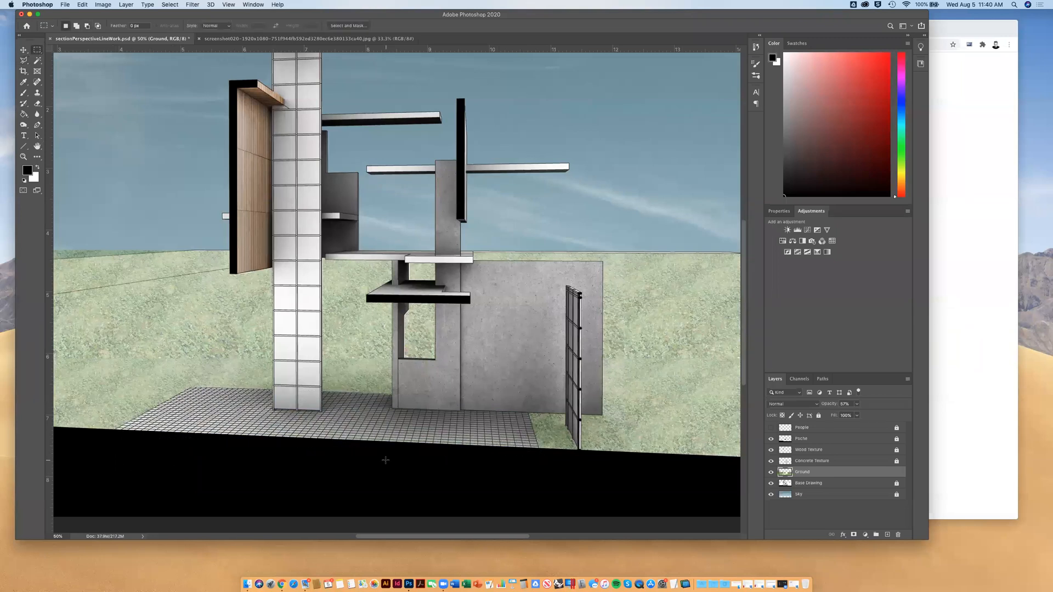
# Add a new layer above Ground and name it "Warm Coloratin for Tile"
pyautogui.press('super+minus')
pyautogui.press('super+minus')
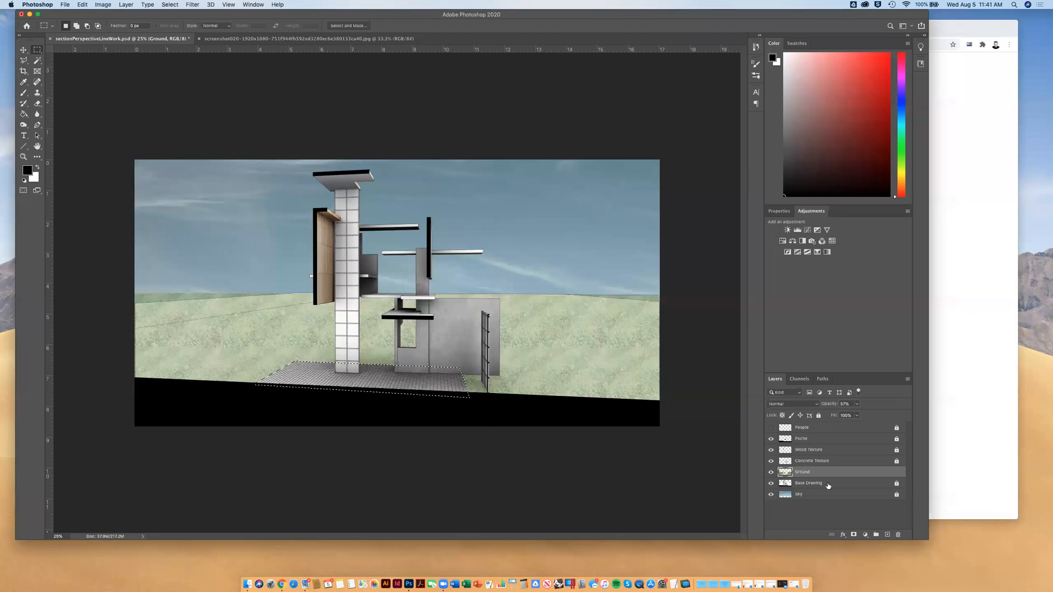
pyautogui.click(887, 536)
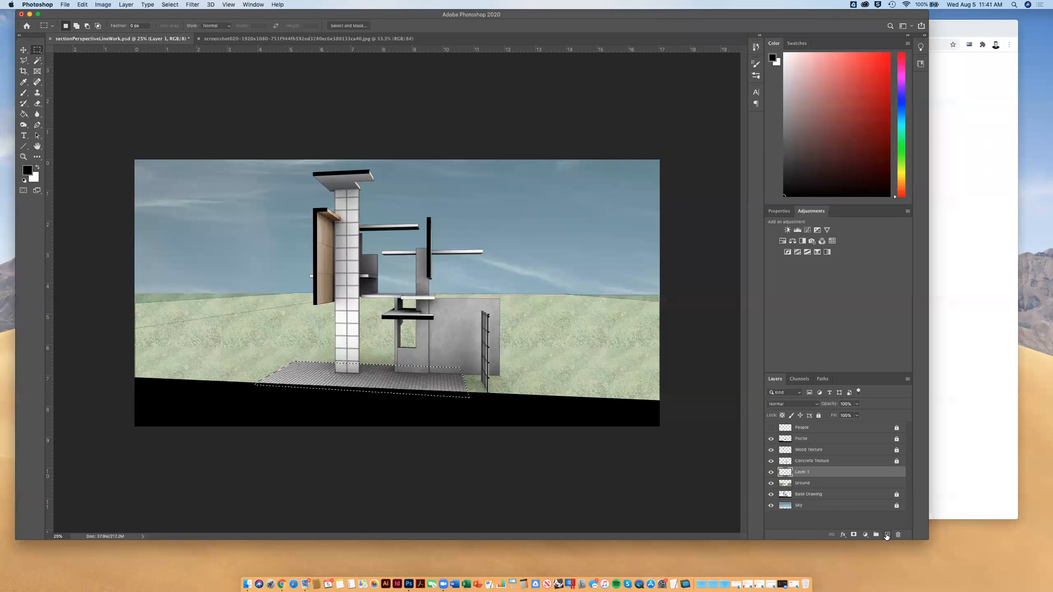
pyautogui.doubleClick(804, 472)
pyautogui.write('Wal')
pyautogui.write('m Coloratio')
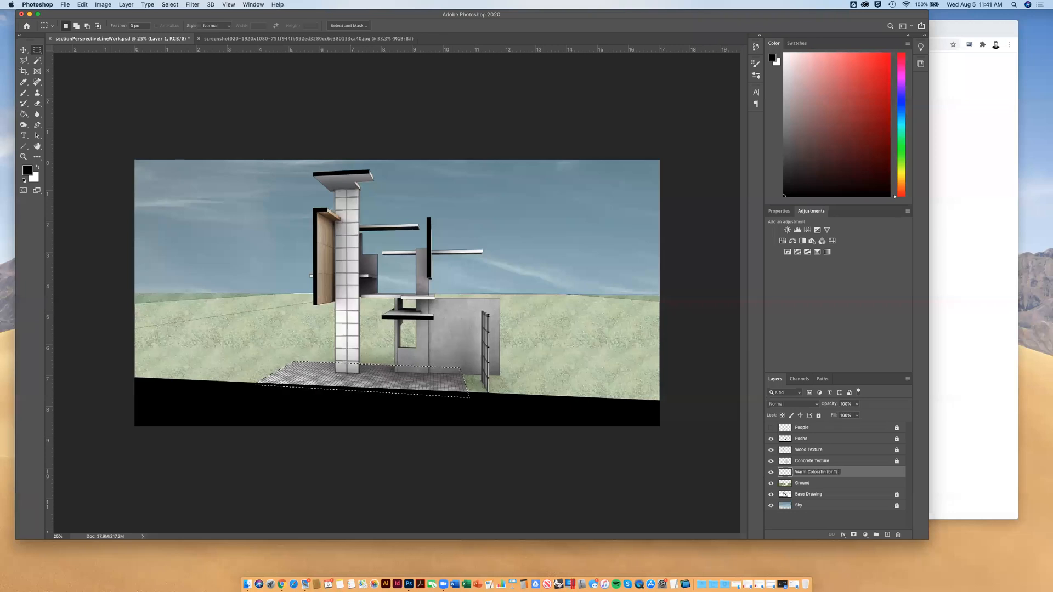
pyautogui.write(' for Tile')
pyautogui.press('Return')
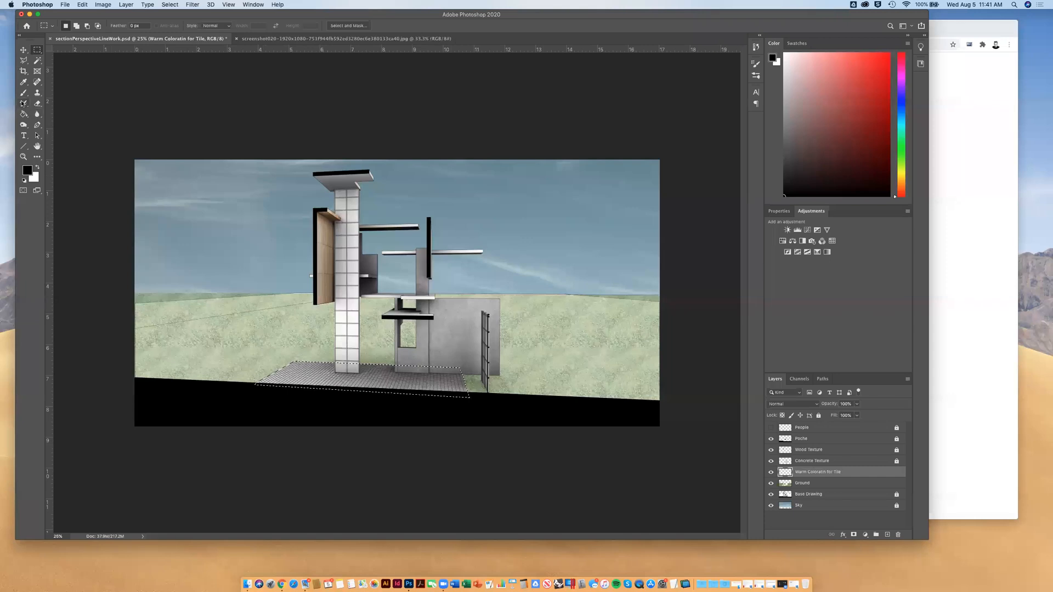
# Set the foreground colour to orange f27233 and activate the Brush tool
pyautogui.click(29, 169)
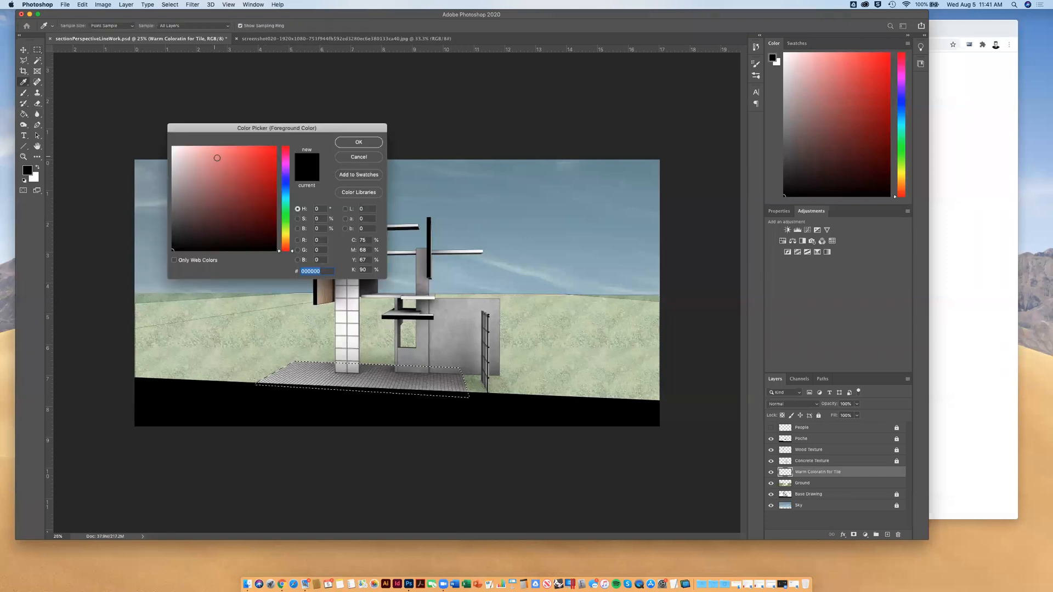
pyautogui.click(368, 158)
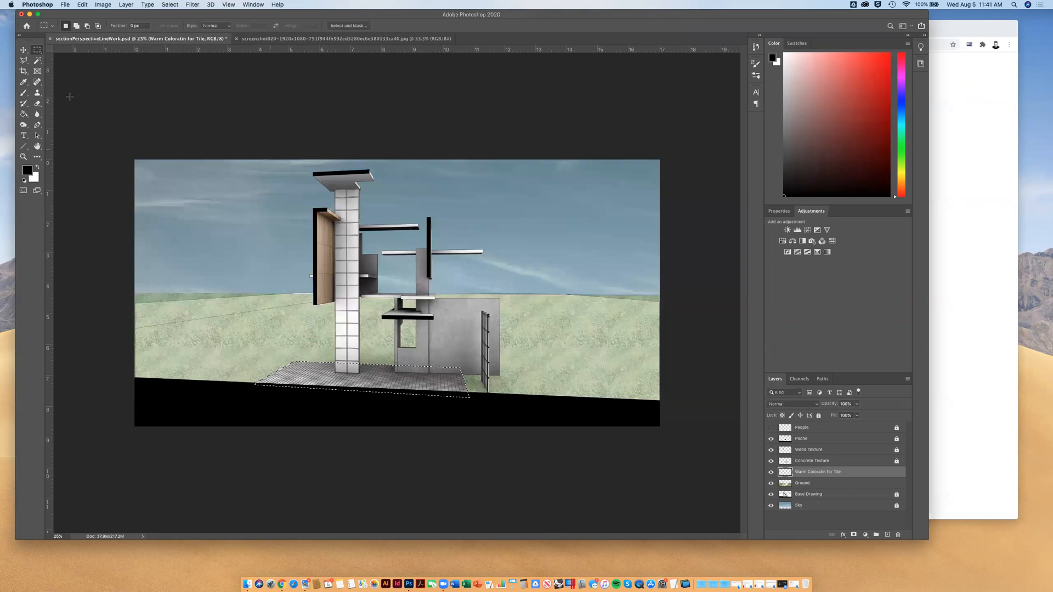
pyautogui.click(24, 94)
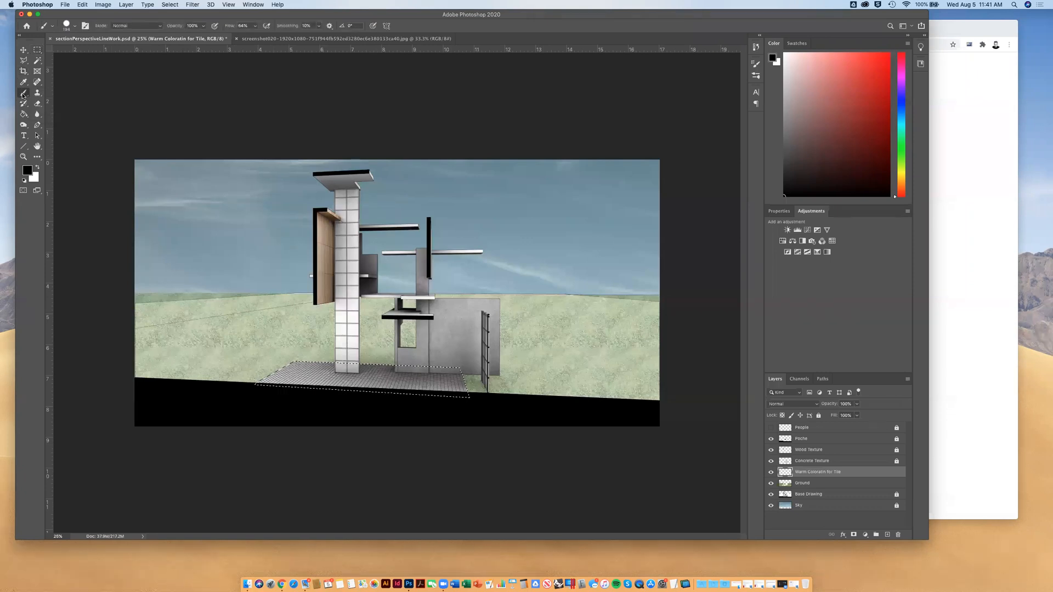
pyautogui.click(27, 171)
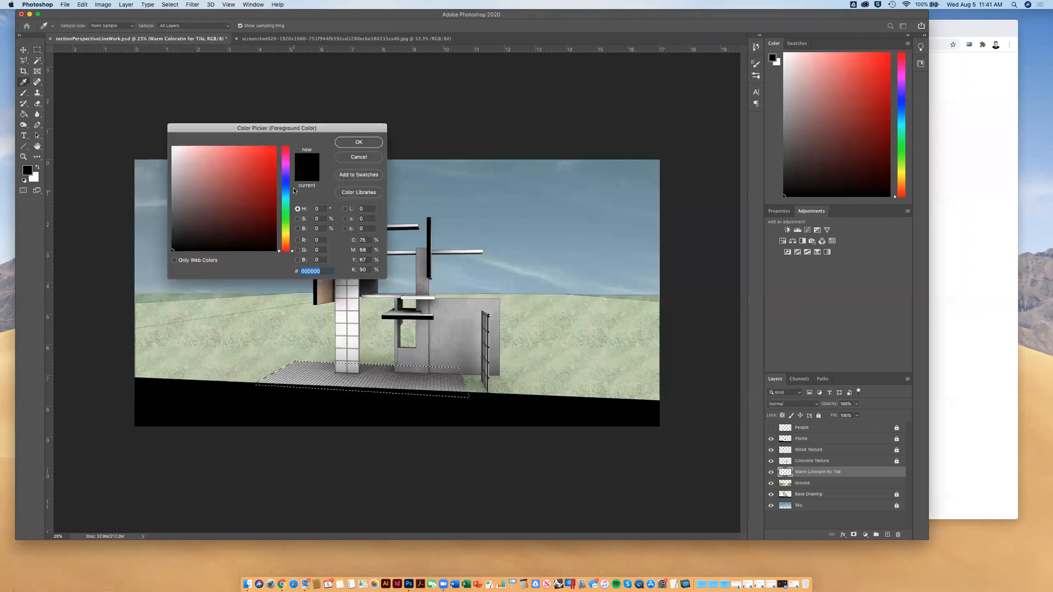
pyautogui.moveTo(288, 243); pyautogui.dragTo(288, 231)
pyautogui.moveTo(239, 147); pyautogui.dragTo(254, 151)
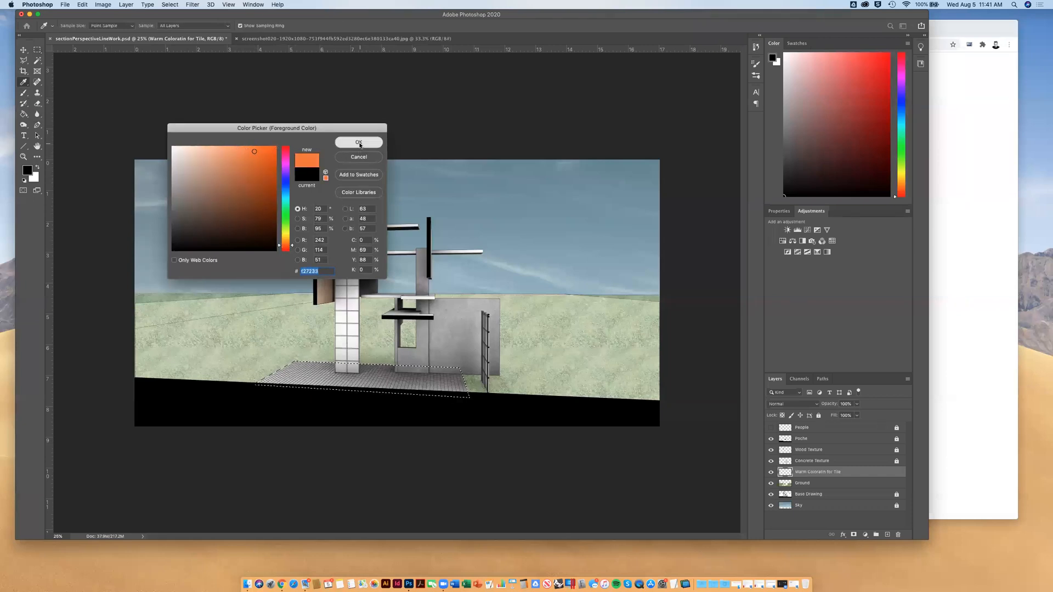
pyautogui.click(359, 142)
pyautogui.press('b')
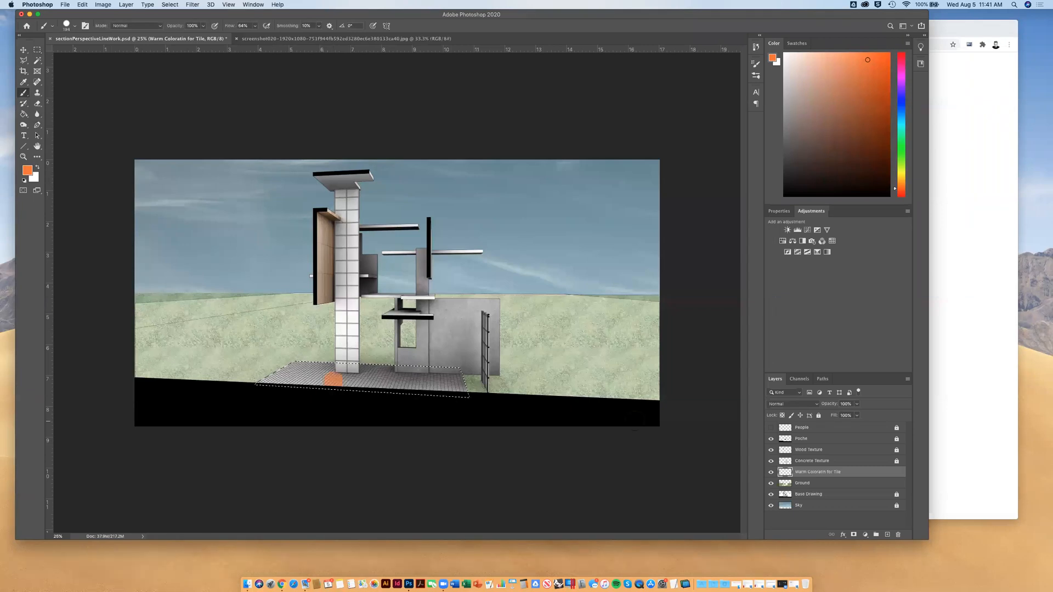
# Paint the selected tiled floor solid orange on the Warm Coloratin for Tile layer and deselect
pyautogui.moveTo(255, 379); pyautogui.dragTo(365, 366)
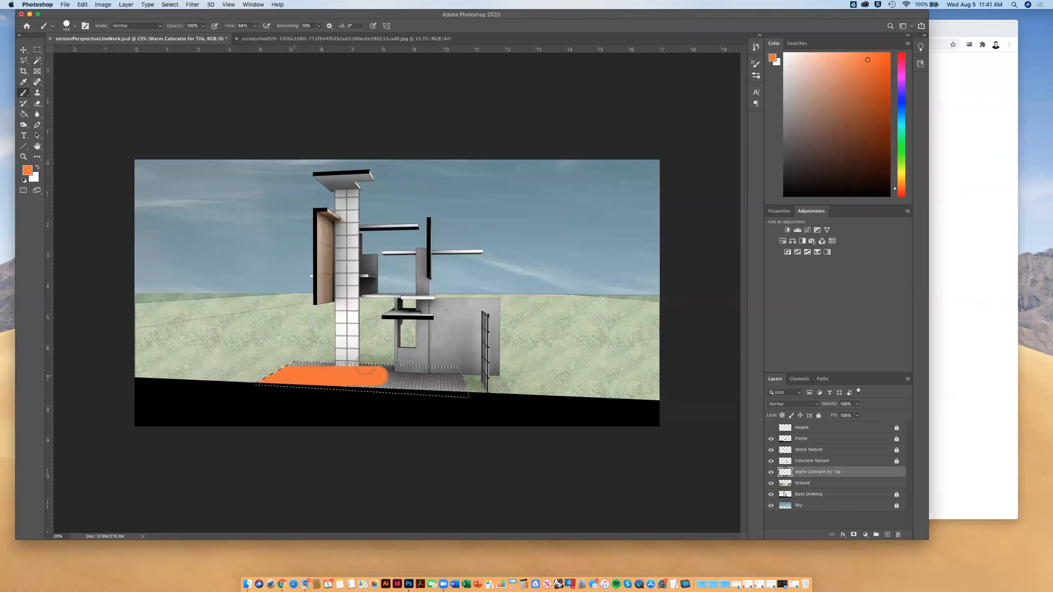
pyautogui.moveTo(477, 384)
pyautogui.mouseDown()
pyautogui.moveTo(474, 399)
pyautogui.moveTo(438, 396)
pyautogui.moveTo(474, 398)
pyautogui.mouseUp()
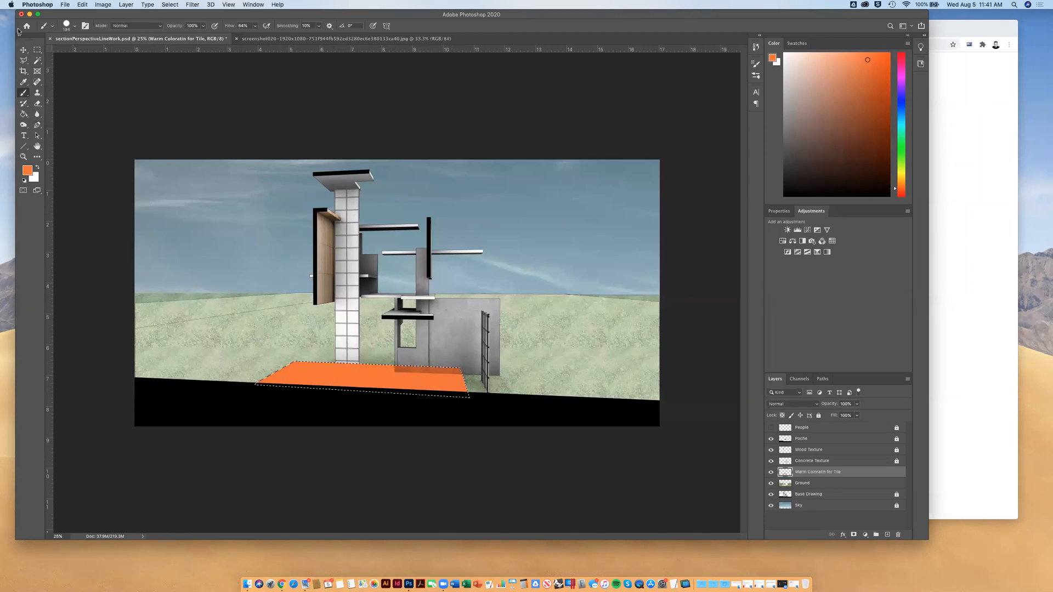
pyautogui.click(37, 49)
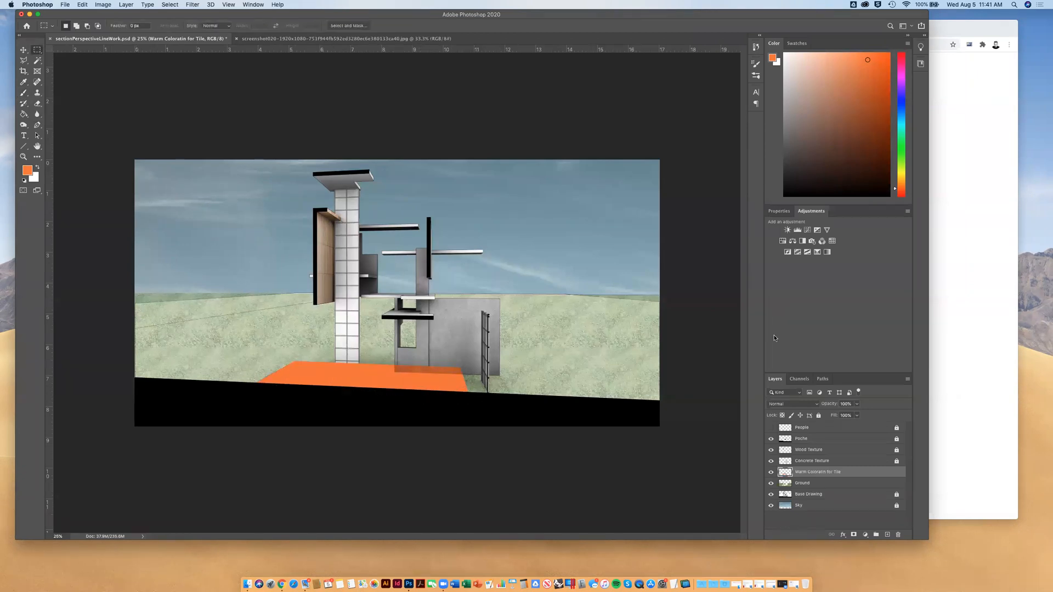
# Preview blend modes such as Overlay on the orange tile colour layer
pyautogui.click(816, 404)
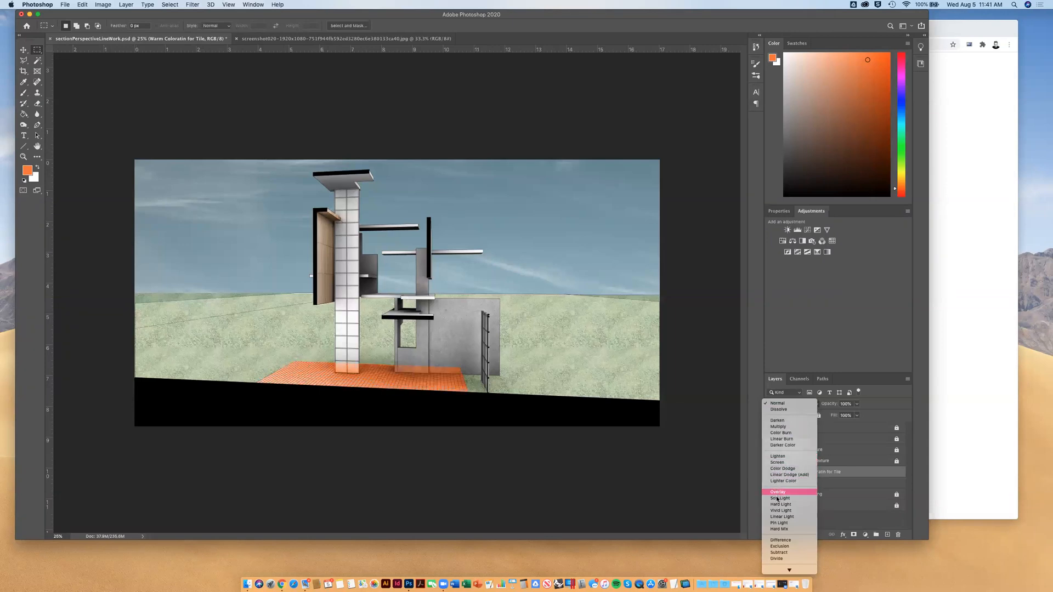
pyautogui.press('Down')
pyautogui.press('Down')
pyautogui.press('Down')
pyautogui.press('Down')
pyautogui.press('Down')
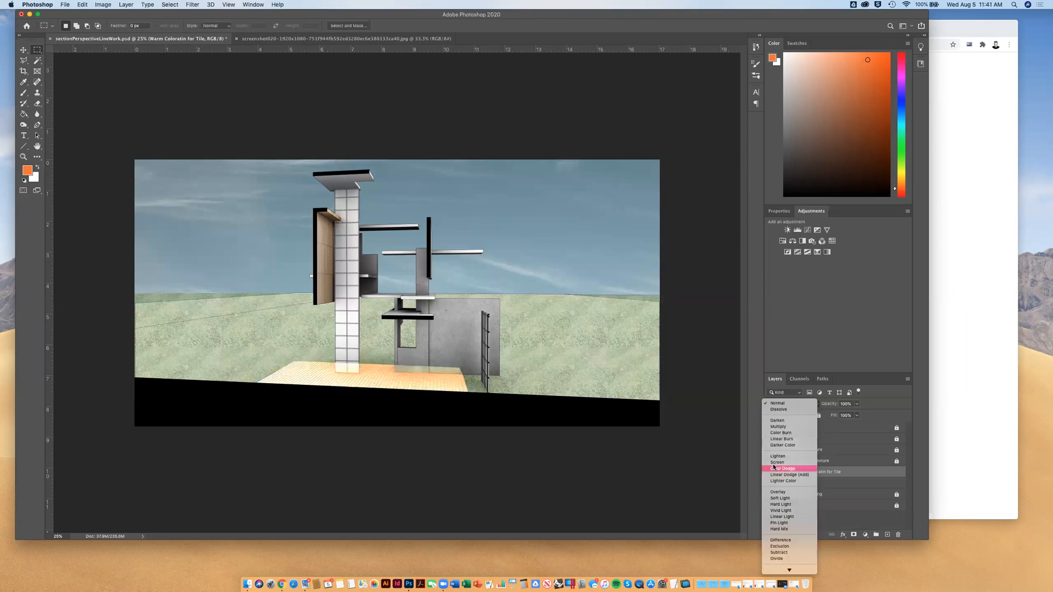
pyautogui.click(778, 382)
# Restore the floor selection, choose a muted orange-brown foreground colour, and paint over the orange floor with the Brush
pyautogui.press('super+z')
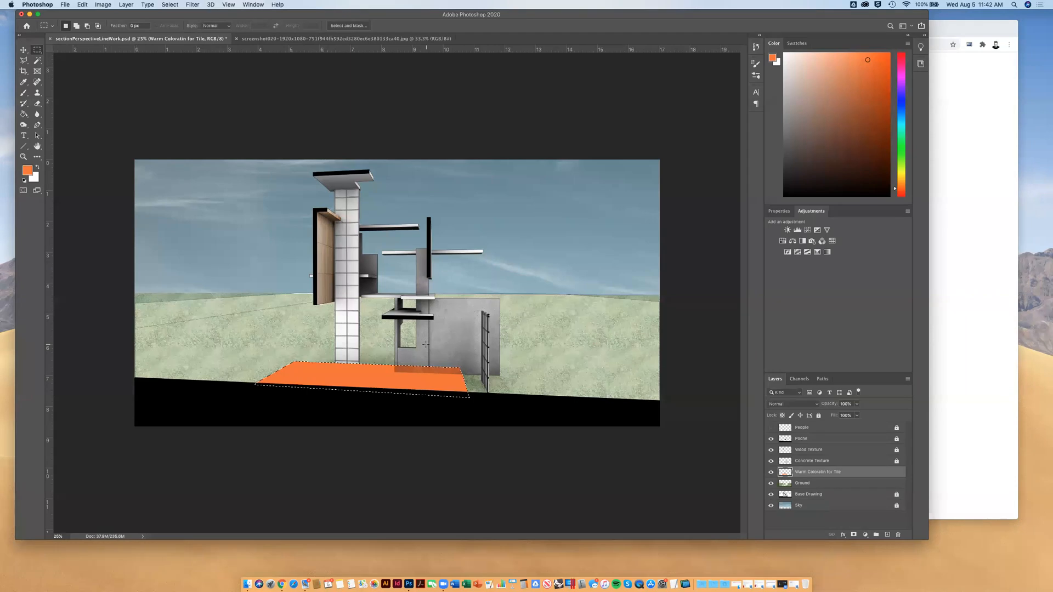
pyautogui.click(28, 171)
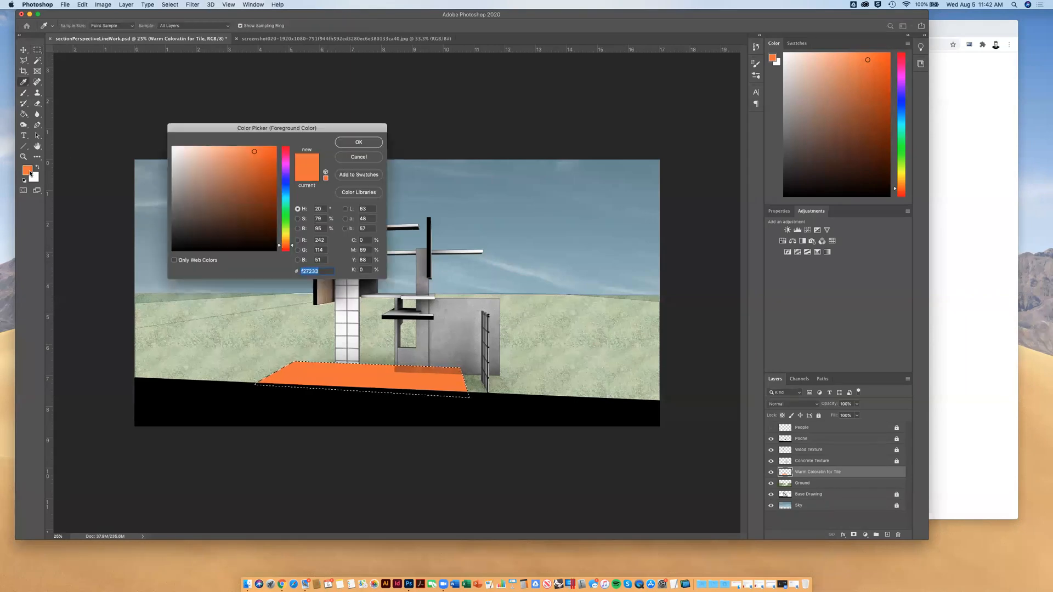
pyautogui.moveTo(224, 184)
pyautogui.mouseDown()
pyautogui.moveTo(210, 204)
pyautogui.moveTo(212, 184)
pyautogui.mouseUp()
pyautogui.click(357, 143)
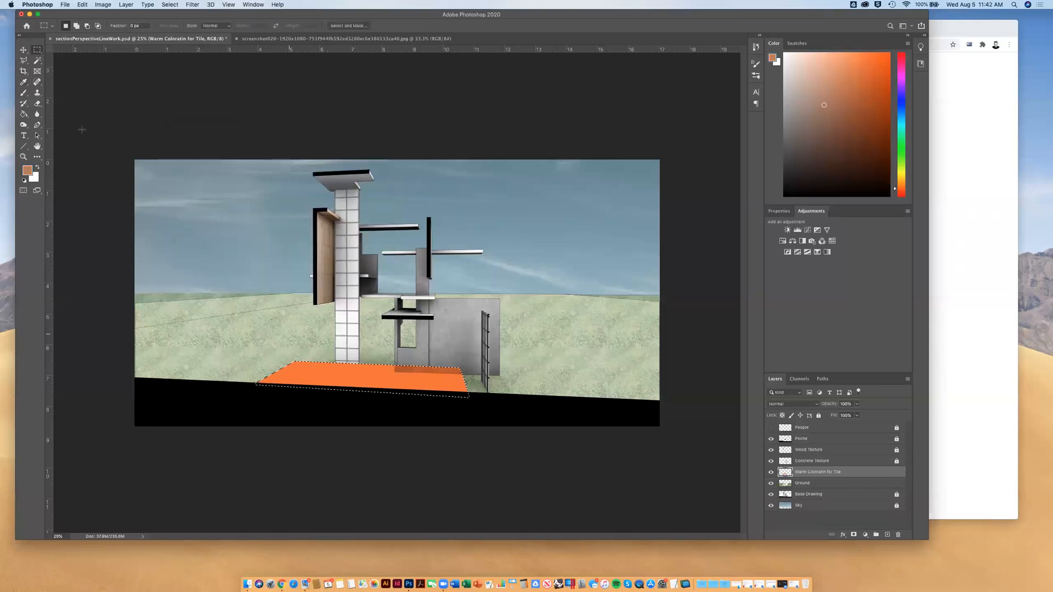
pyautogui.click(22, 94)
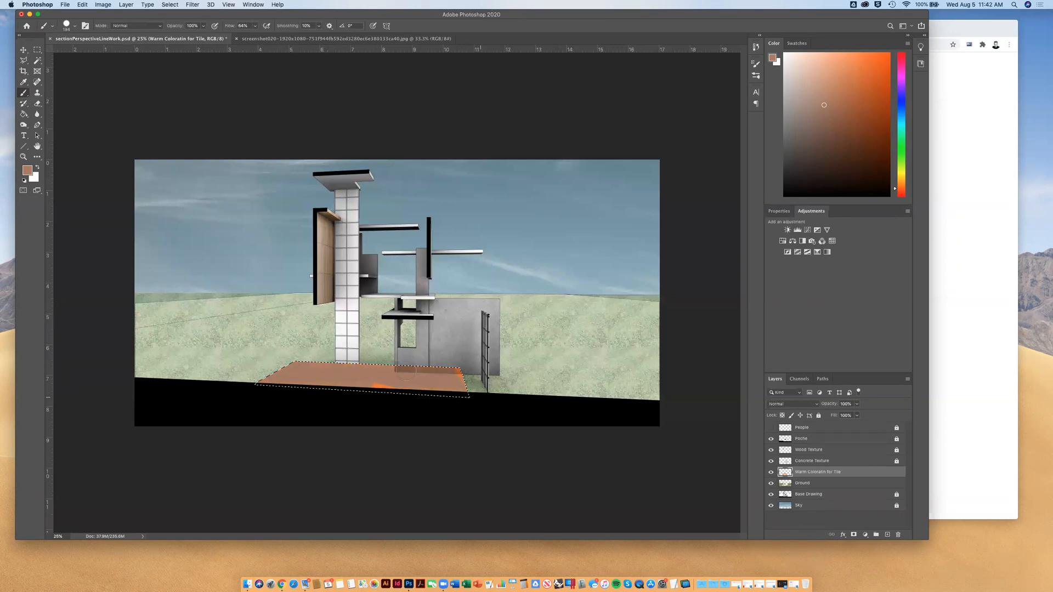
# Set the tile colour layer's blend mode to Overlay and deselect the floor
pyautogui.click(812, 404)
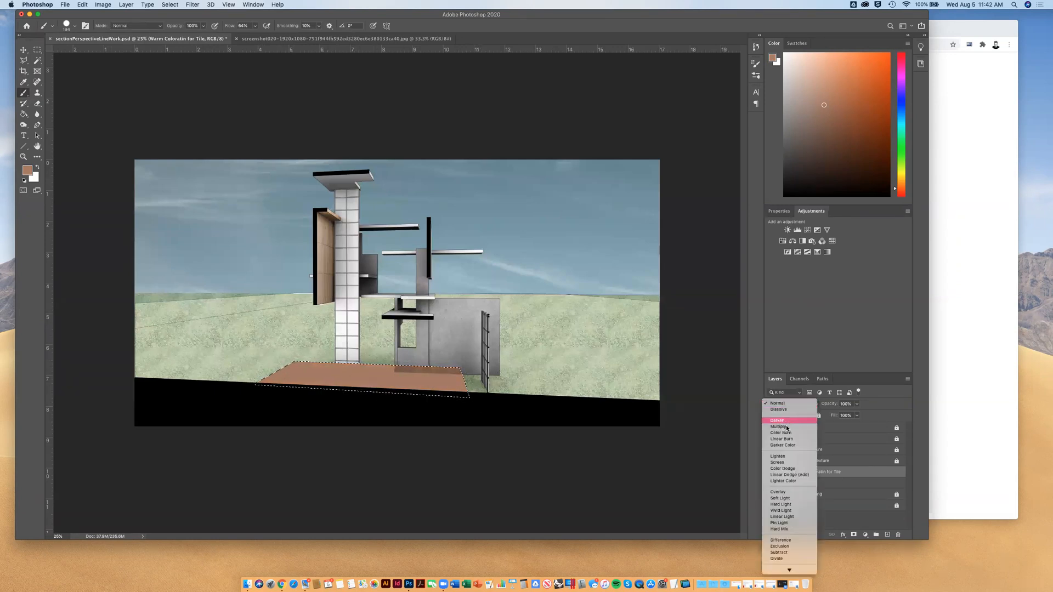
pyautogui.click(781, 492)
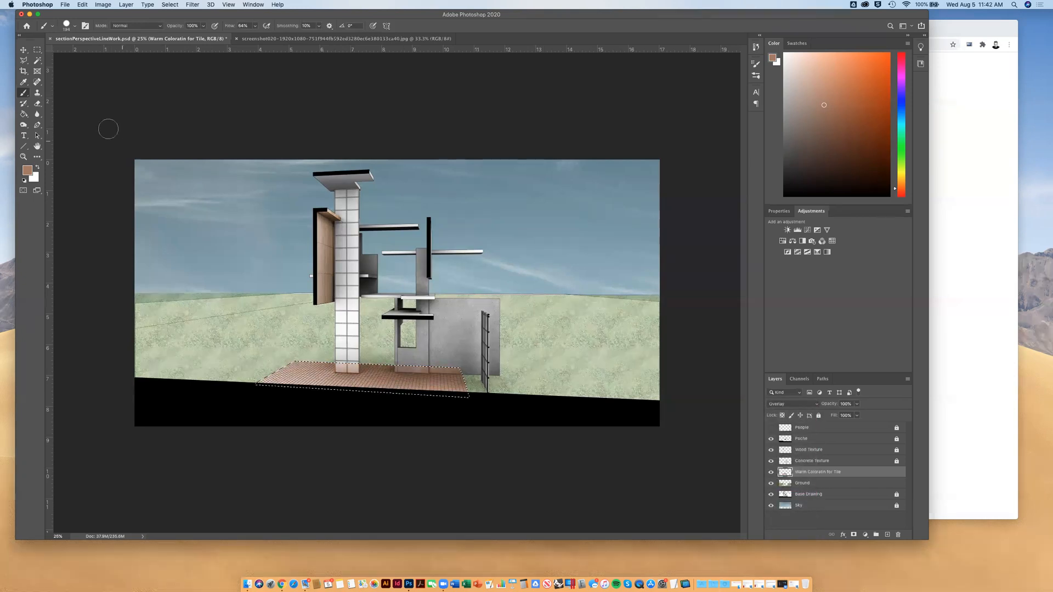
pyautogui.press('m')
pyautogui.press('super+d')
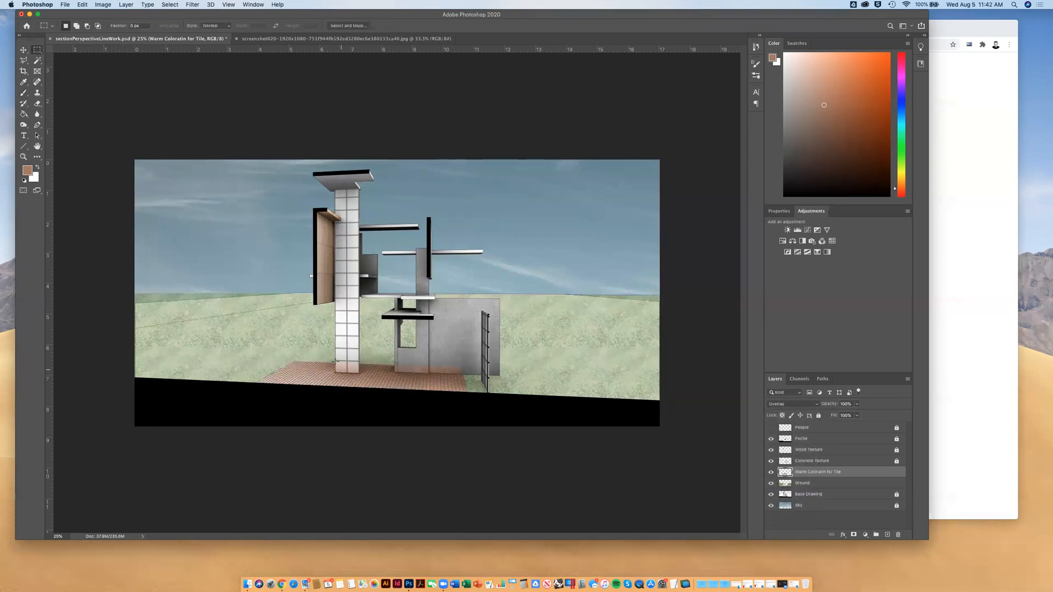
# Outline the tinted base of the white tiled column with the Polygonal Lasso and delete the brown colour there
pyautogui.press('super+equal')
pyautogui.press('super+equal')
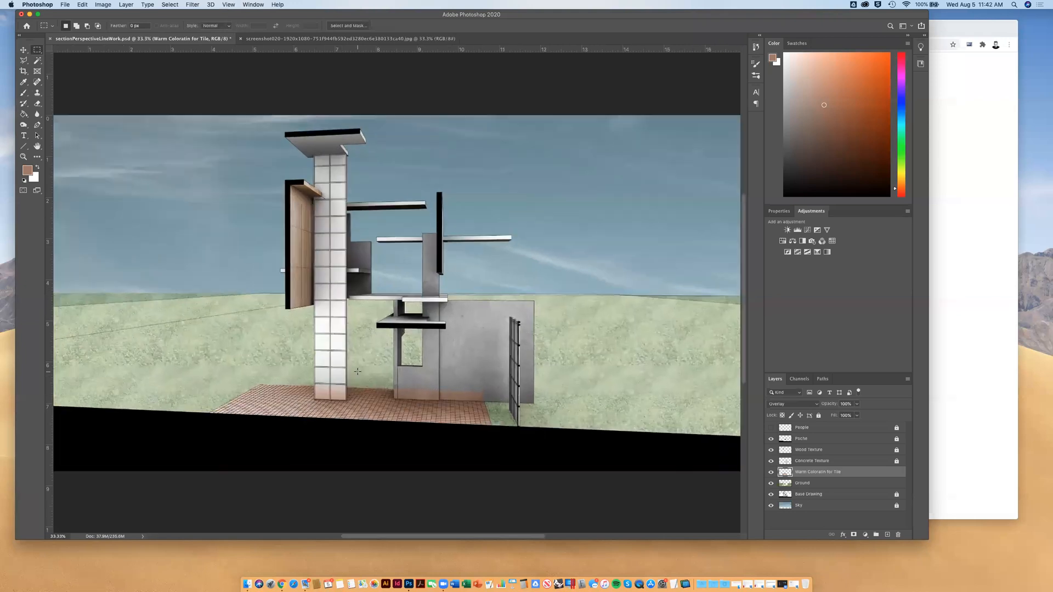
pyautogui.scroll(-2, 359, 375)
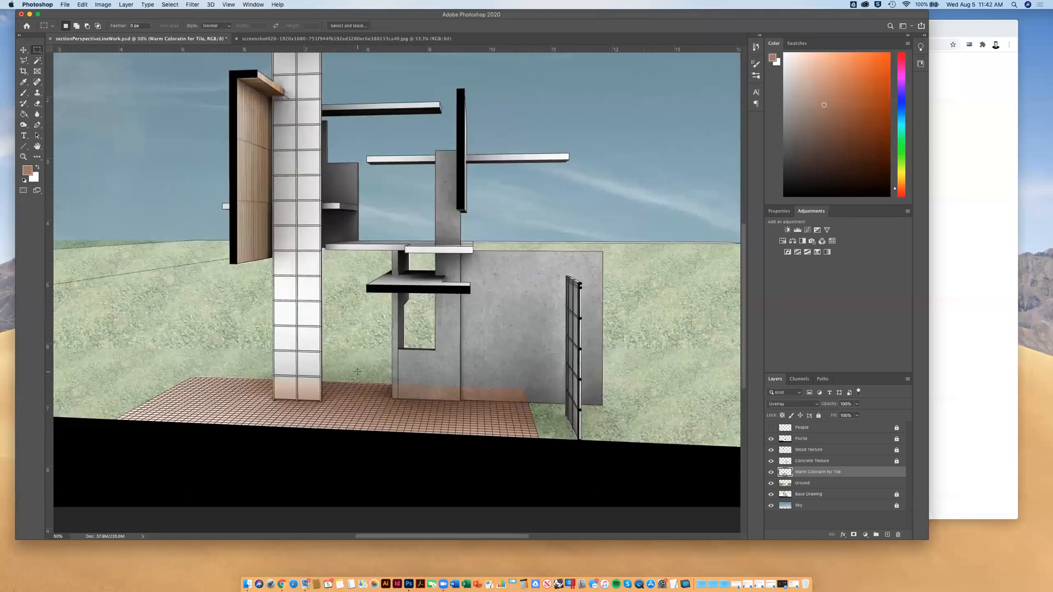
pyautogui.press('super+equal')
pyautogui.scroll(-1, 360, 376)
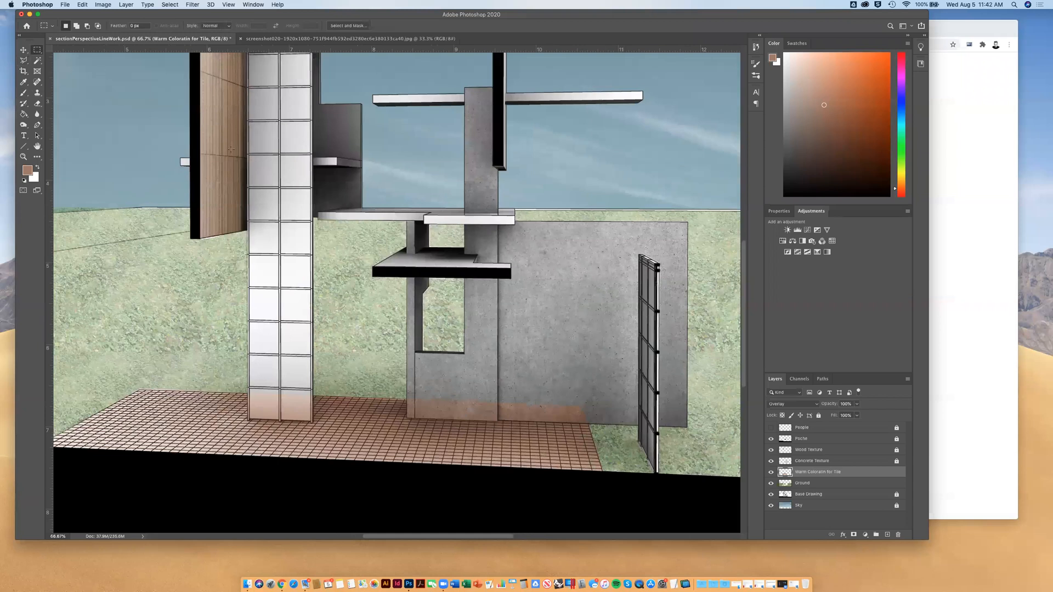
pyautogui.click(28, 61)
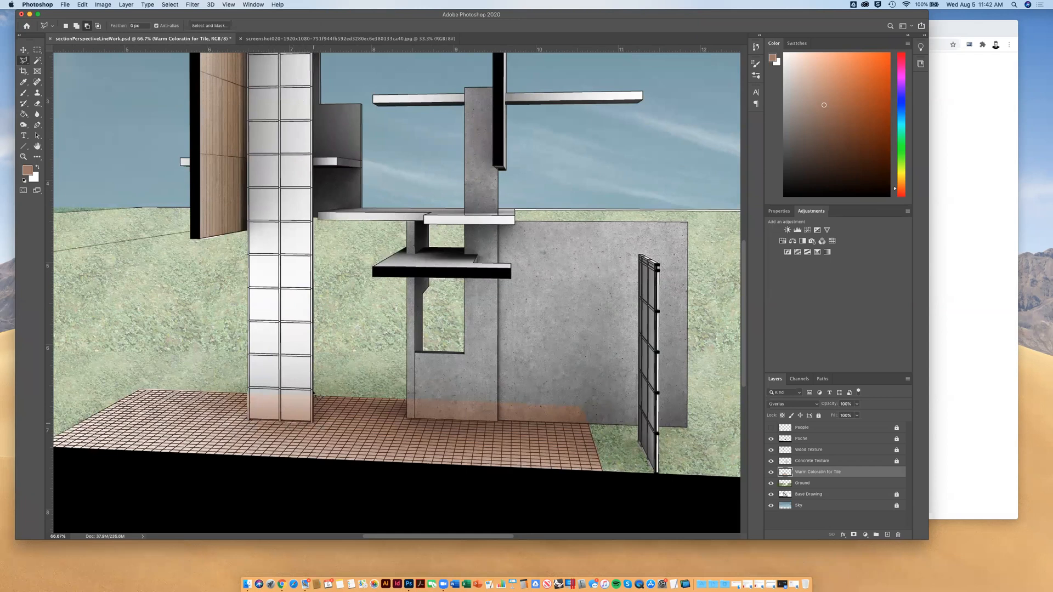
pyautogui.click(250, 392)
pyautogui.press('Delete')
pyautogui.click(406, 397)
pyautogui.click(407, 418)
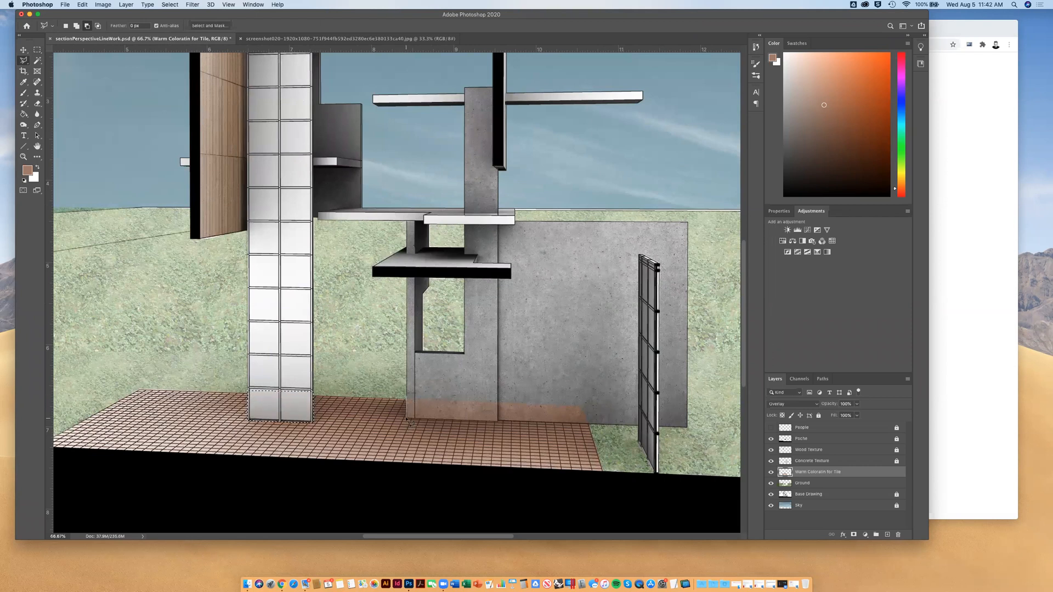
pyautogui.click(594, 425)
pyautogui.click(591, 397)
pyautogui.press('Escape')
# Outline the tinted base of the concrete walls with the Polygonal Lasso, delete the brown colour there, and deselect
pyautogui.click(66, 26)
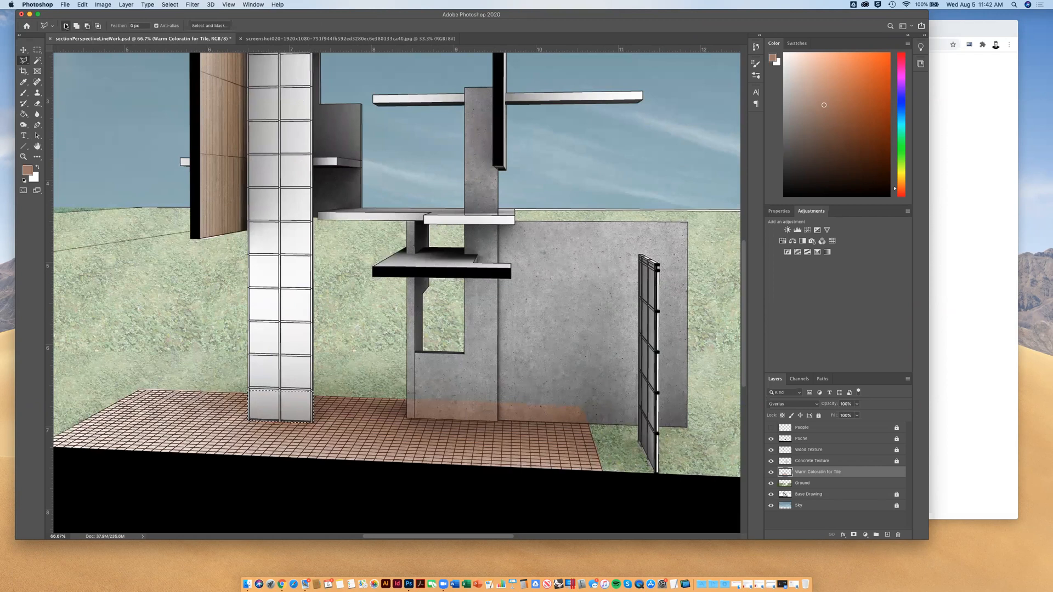
pyautogui.click(407, 392)
pyautogui.click(408, 420)
pyautogui.click(598, 424)
pyautogui.click(602, 380)
pyautogui.click(408, 392)
pyautogui.press('Delete')
pyautogui.click(37, 50)
pyautogui.press('super+d')
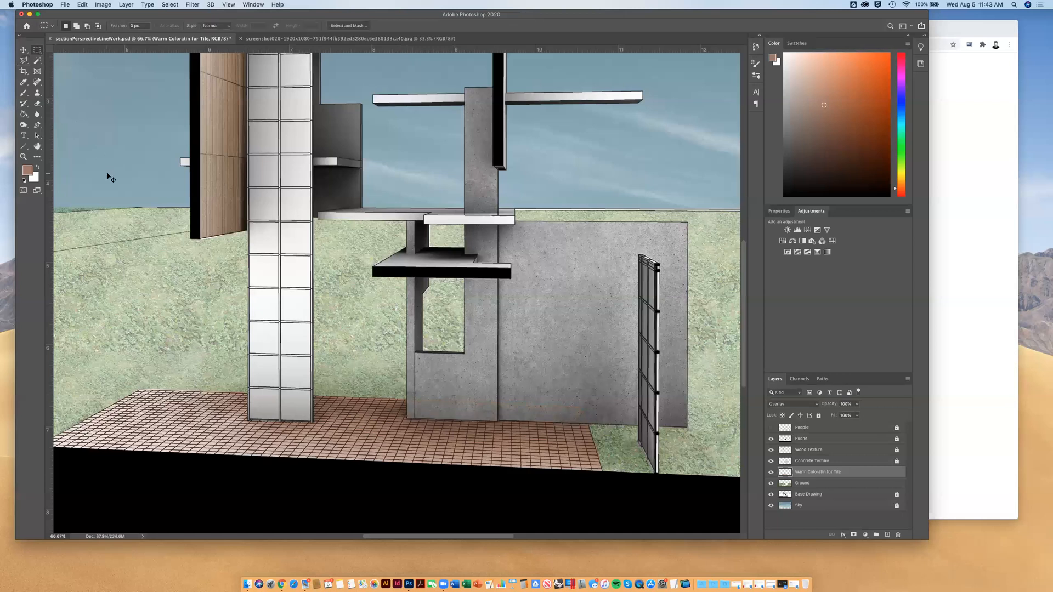
# Fit the whole drawing in view and set the Ground layer's opacity to 100%
pyautogui.press('super+minus')
pyautogui.press('super+0')
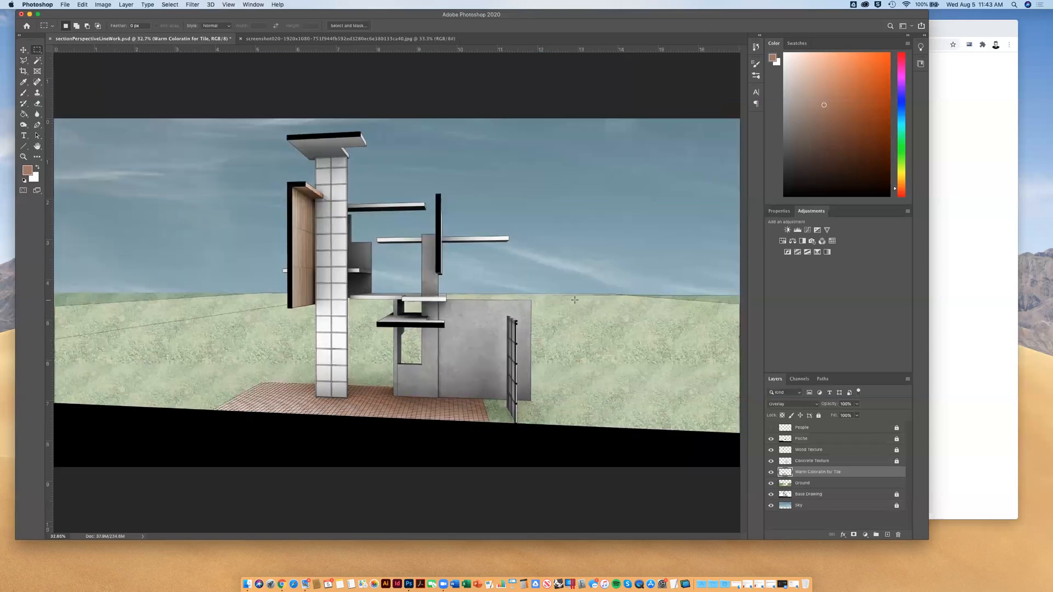
pyautogui.click(804, 483)
pyautogui.click(858, 404)
pyautogui.moveTo(857, 413); pyautogui.dragTo(880, 417)
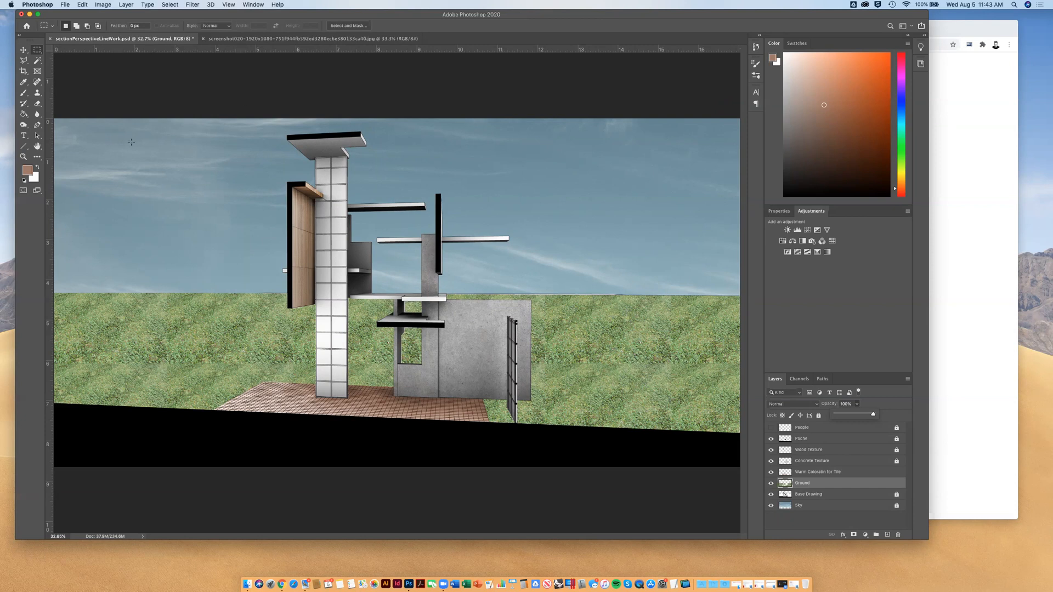
# Colorize the Ground layer sandy brown with Hue/Saturation, using hue 38 and saturation 25
pyautogui.click(24, 50)
pyautogui.click(102, 5)
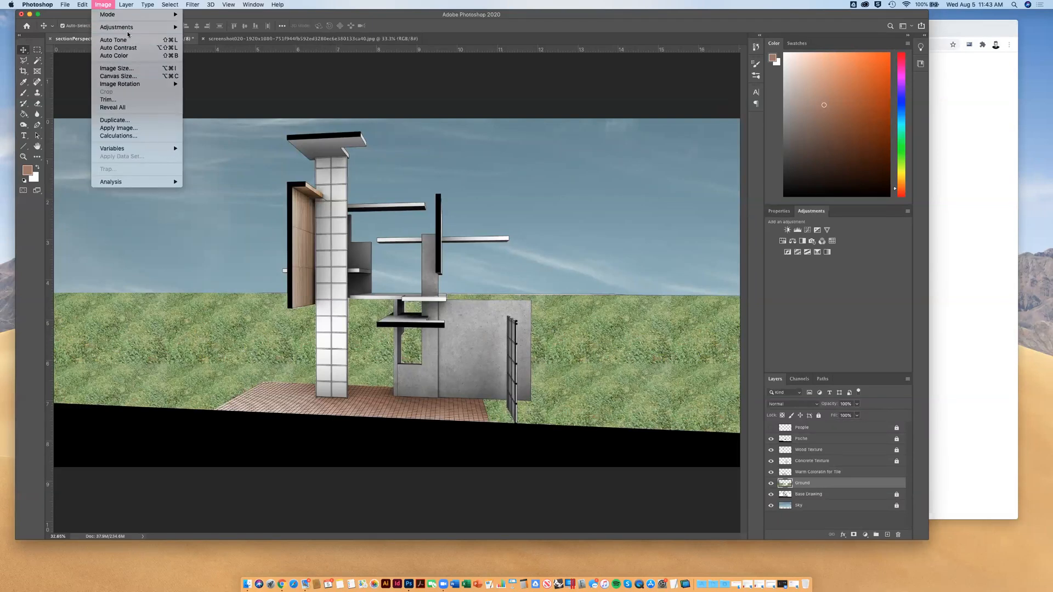
pyautogui.moveTo(132, 28)
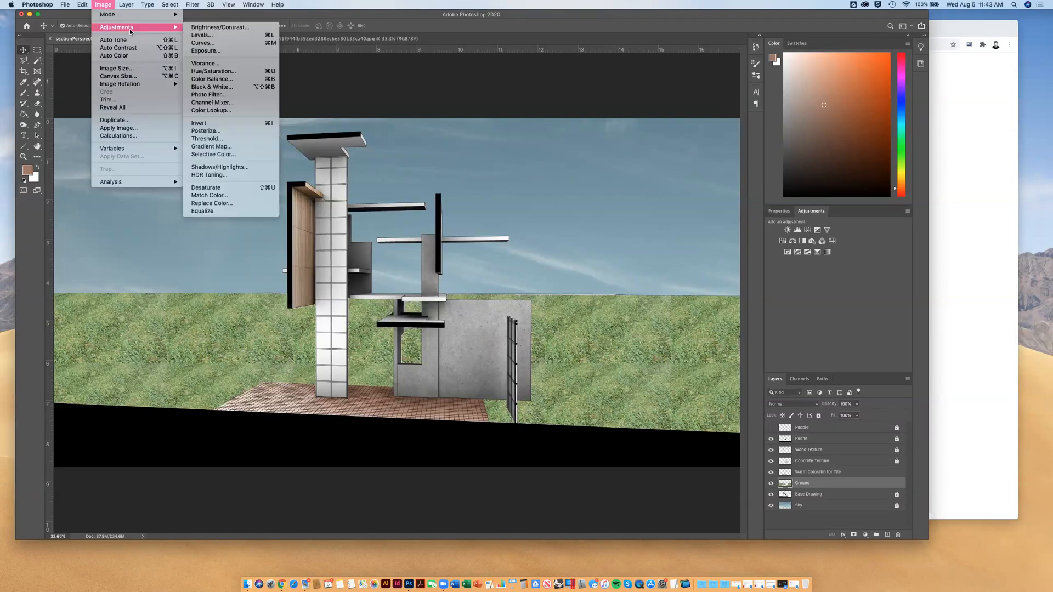
pyautogui.click(238, 76)
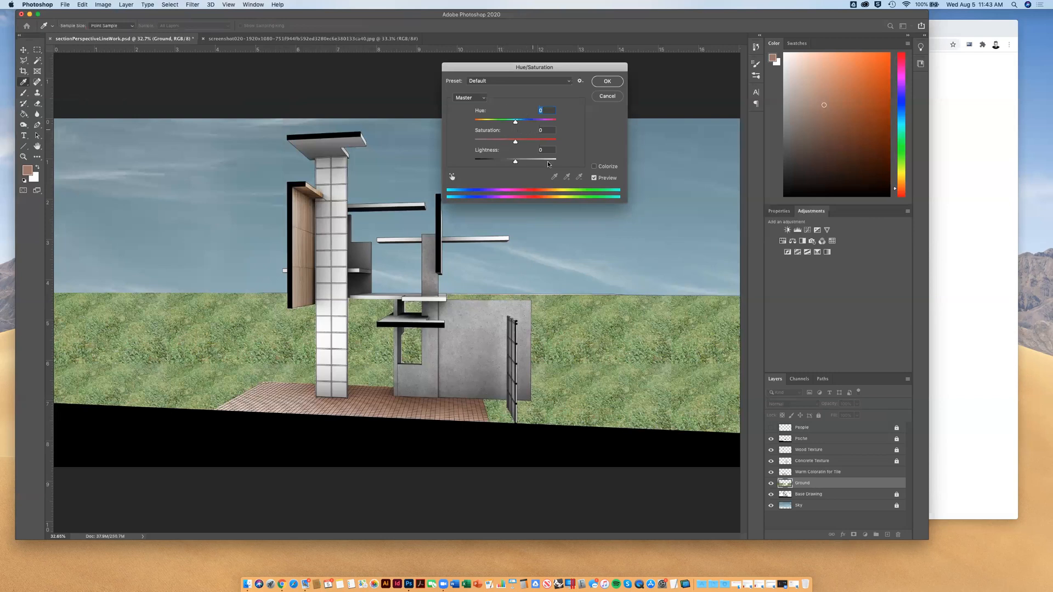
pyautogui.click(594, 166)
pyautogui.moveTo(483, 125); pyautogui.dragTo(483, 124)
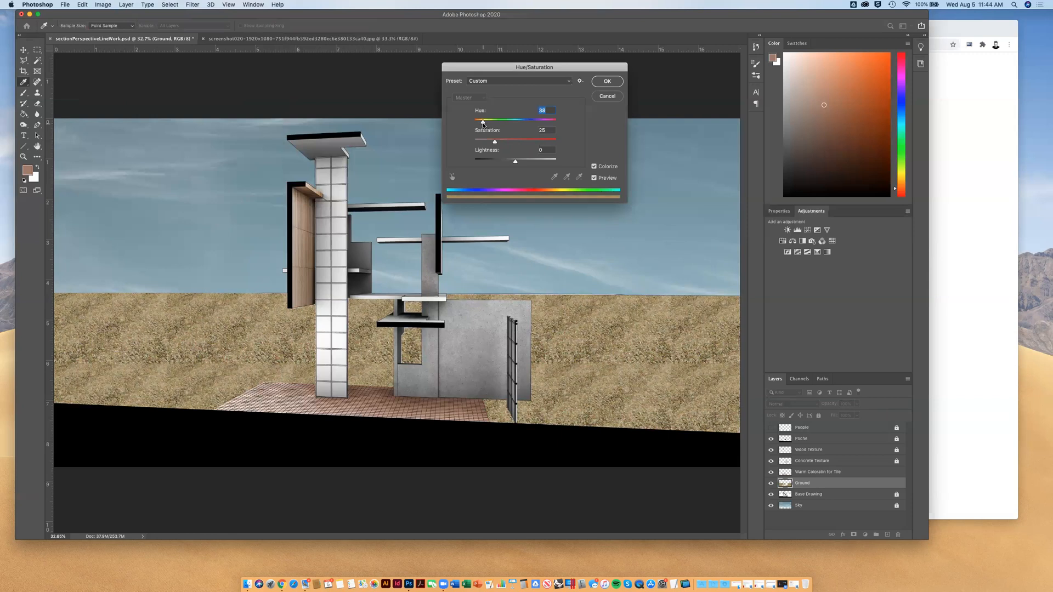
pyautogui.click(608, 81)
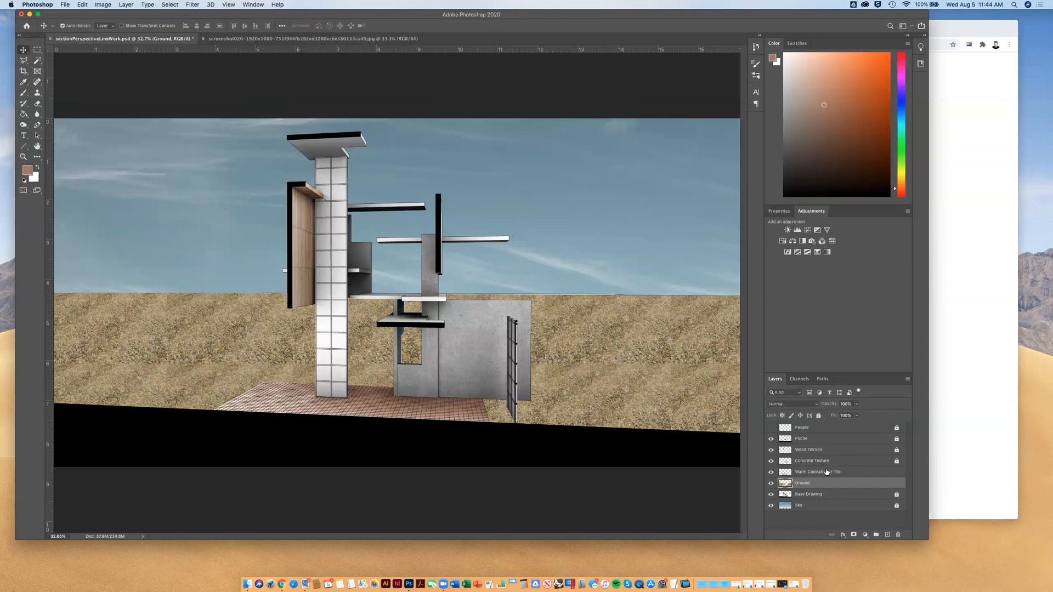
# Lock the Warm Coloratin for Tile layer and reselect the Ground layer
pyautogui.click(828, 472)
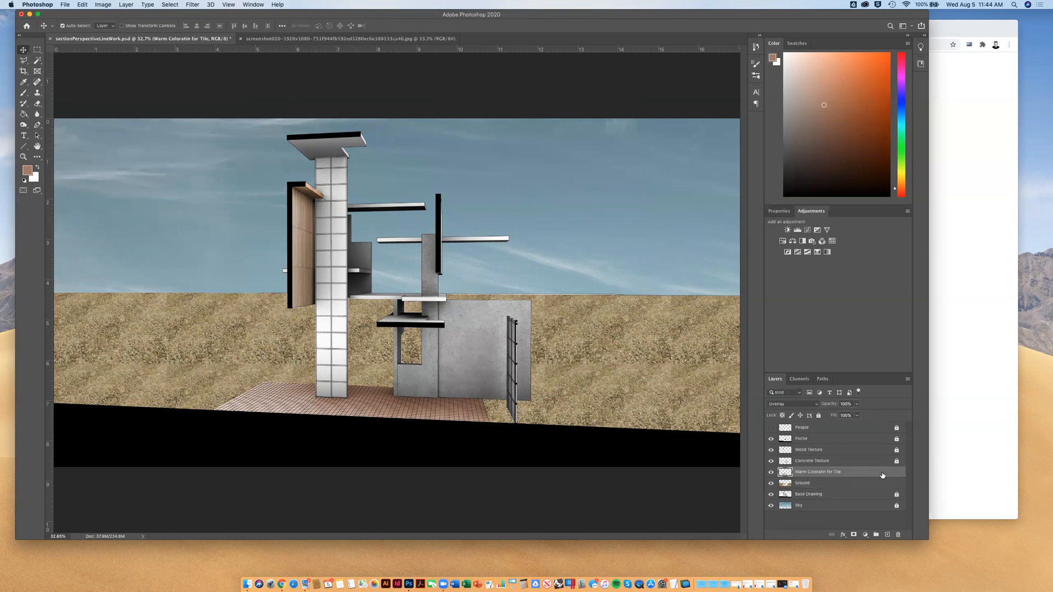
pyautogui.click(820, 417)
pyautogui.click(803, 484)
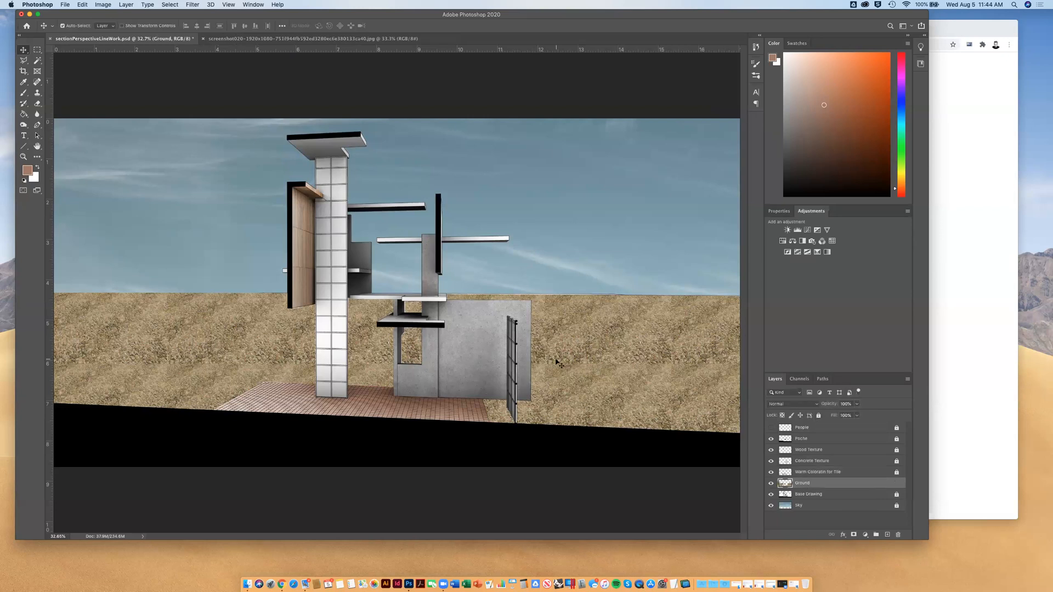
# Adjust the Burn tool's brush size and hardness
pyautogui.click(39, 94)
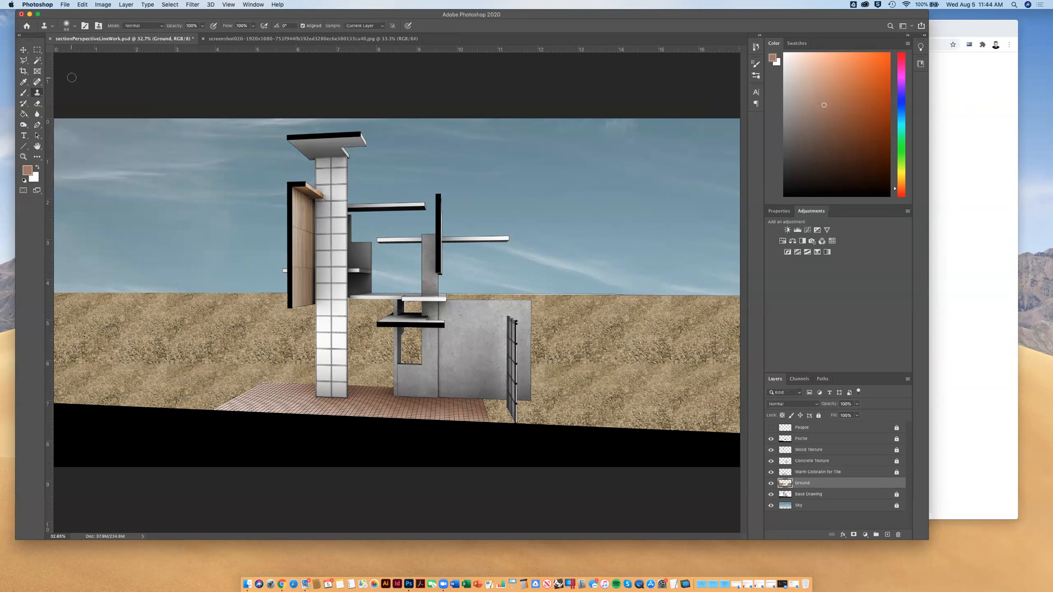
pyautogui.click(74, 26)
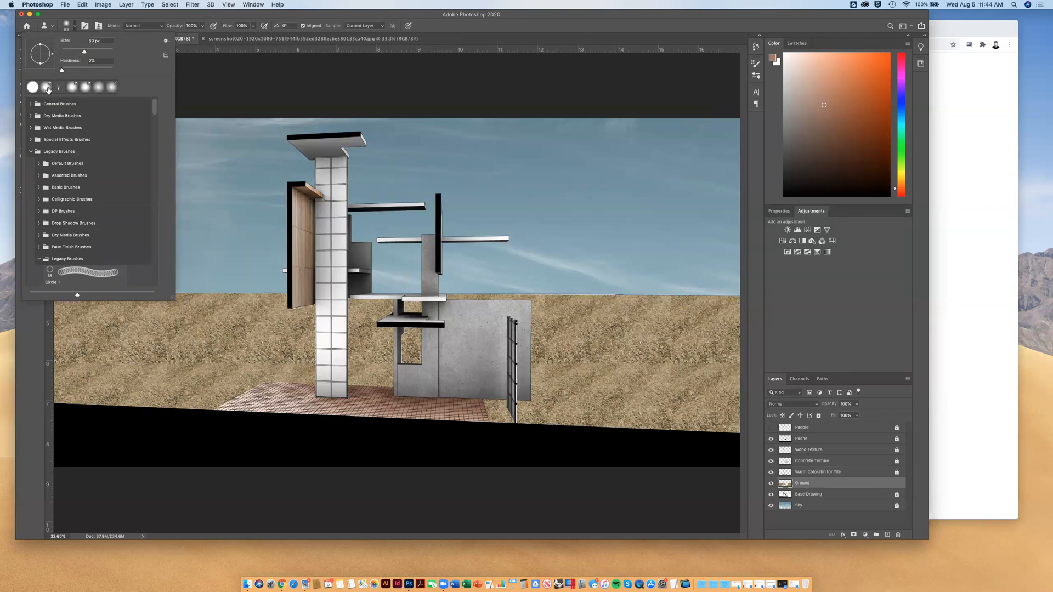
pyautogui.press('o')
pyautogui.click(79, 90)
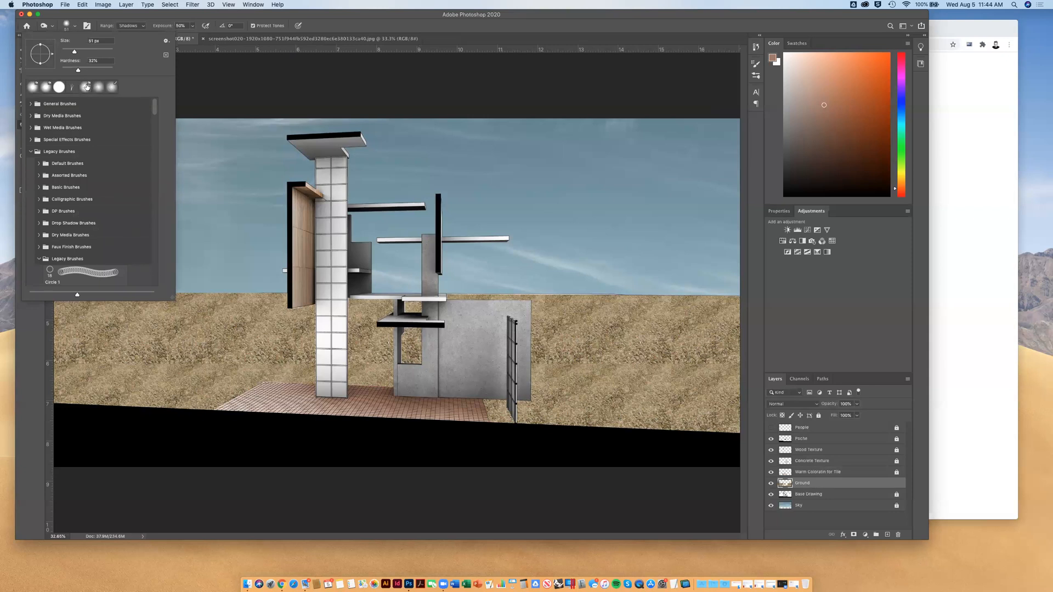
pyautogui.click(59, 88)
pyautogui.moveTo(84, 54); pyautogui.dragTo(79, 72)
pyautogui.moveTo(79, 71); pyautogui.dragTo(74, 71)
pyautogui.press('Return')
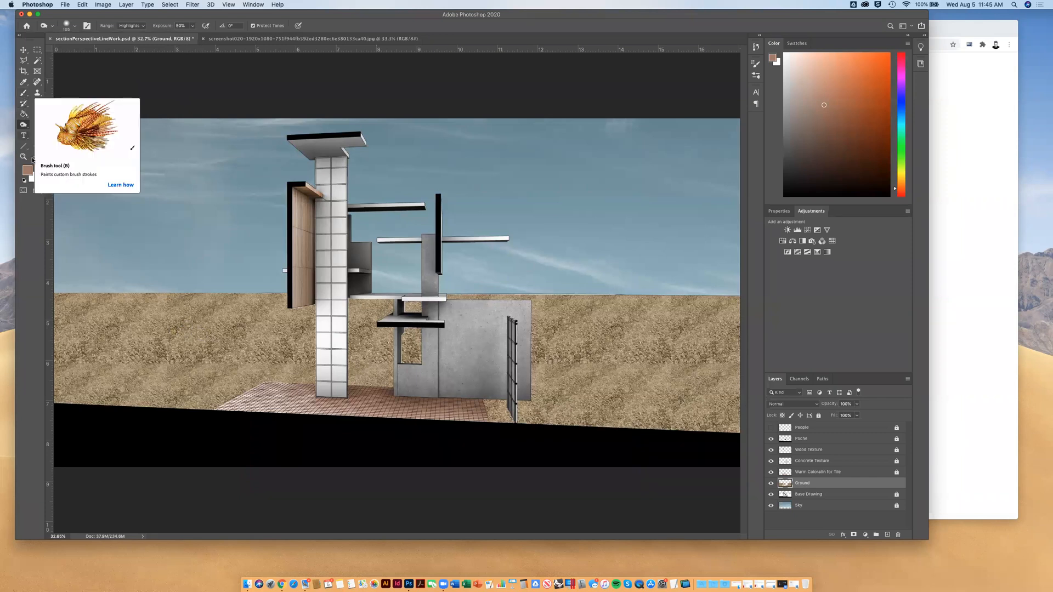
# Switch to the Clone Stamp tool and give it a larger, slightly harder brush
pyautogui.click(37, 93)
pyautogui.click(74, 27)
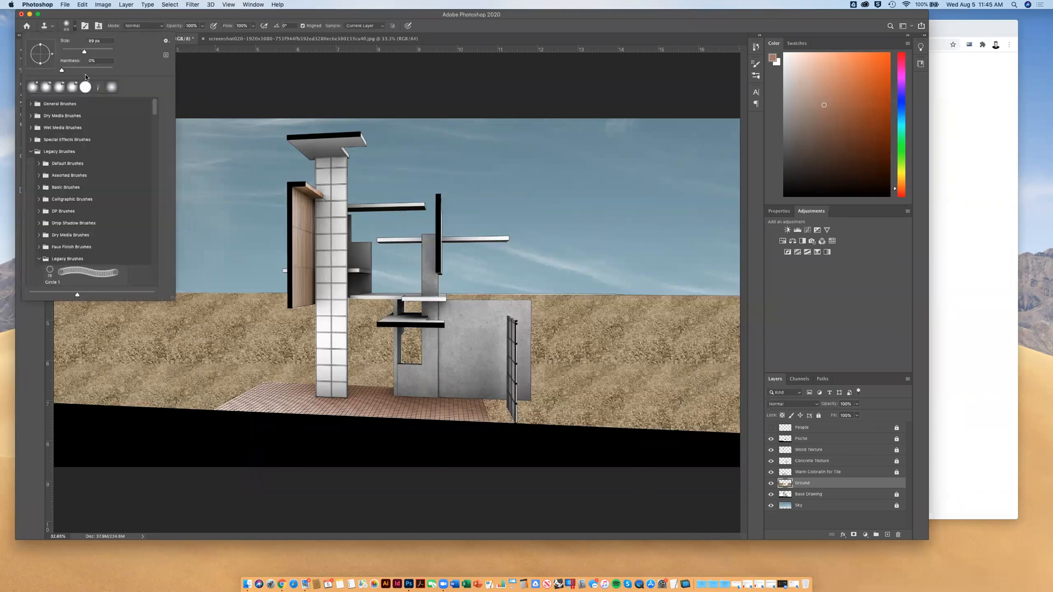
pyautogui.click(89, 51)
pyautogui.click(76, 69)
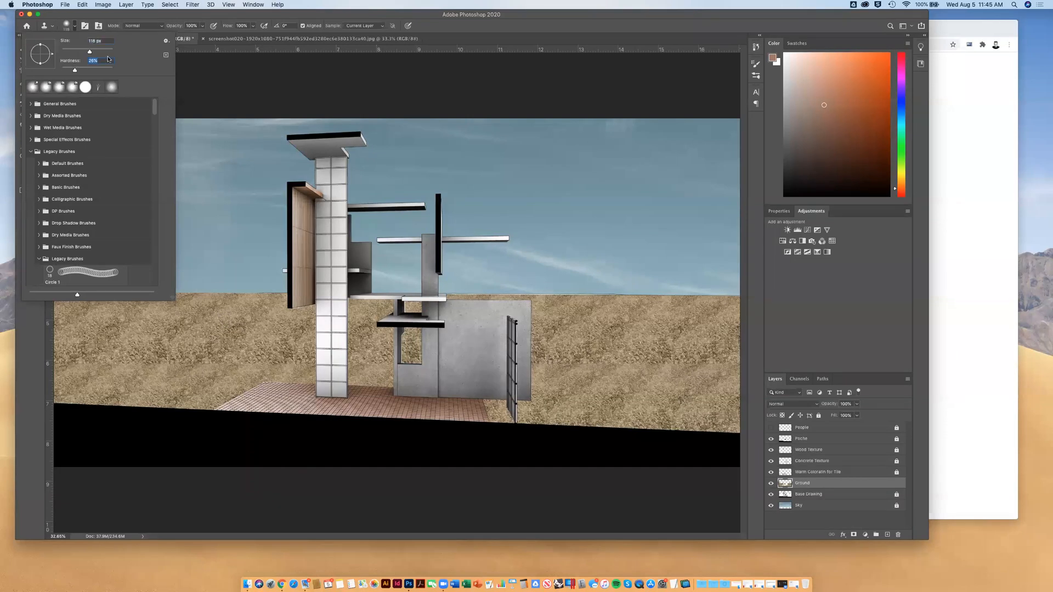
pyautogui.click(152, 18)
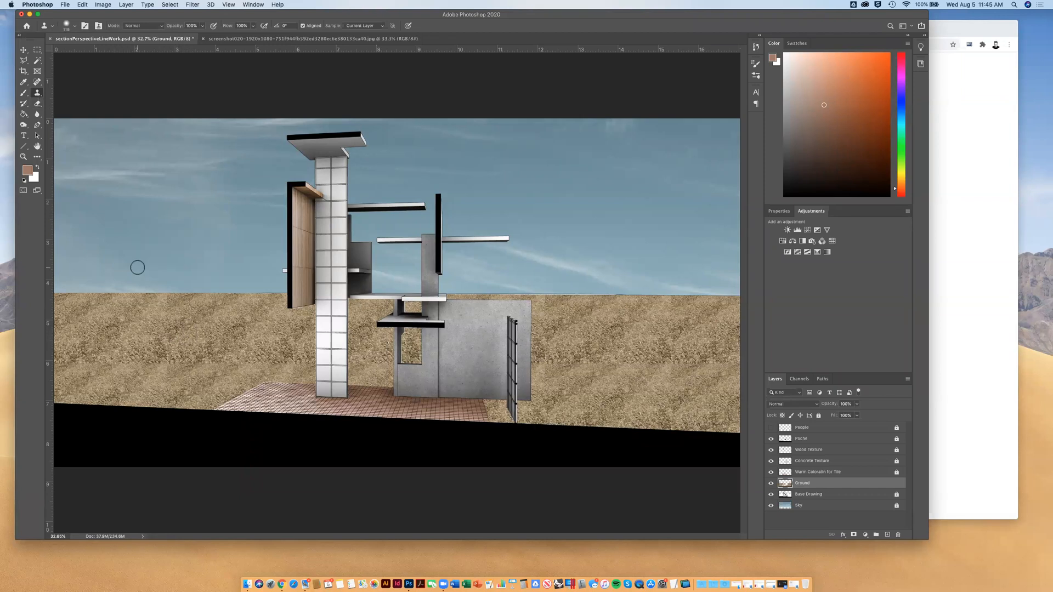
# Clone sampled ground texture over the repeating patches in the ground left of the white column
pyautogui.keyDown('alt'); pyautogui.click(136, 342); pyautogui.keyUp('alt')
pyautogui.moveTo(150, 356)
pyautogui.mouseDown()
pyautogui.moveTo(168, 369)
pyautogui.moveTo(138, 370)
pyautogui.moveTo(152, 378)
pyautogui.moveTo(208, 373)
pyautogui.moveTo(156, 387)
pyautogui.moveTo(107, 362)
pyautogui.moveTo(93, 364)
pyautogui.moveTo(119, 379)
pyautogui.moveTo(147, 365)
pyautogui.moveTo(74, 378)
pyautogui.mouseUp()
pyautogui.keyDown('alt'); pyautogui.click(145, 367); pyautogui.keyUp('alt')
pyautogui.keyDown('alt'); pyautogui.click(94, 349); pyautogui.keyUp('alt')
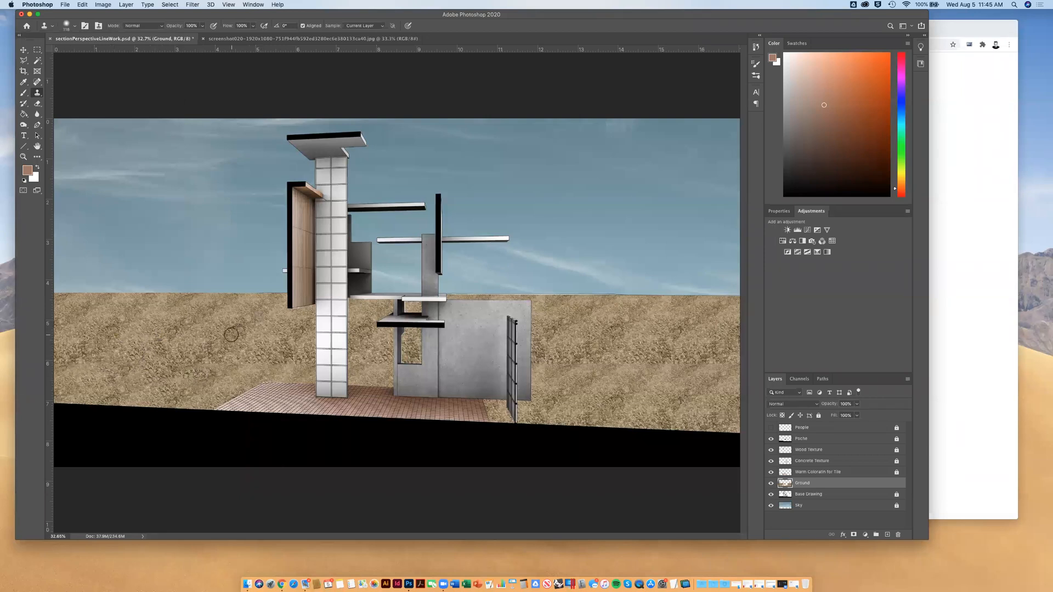
# Clone sampled ground texture over the repeating patches in the ground right of the concrete wall
pyautogui.keyDown('alt'); pyautogui.click(622, 343); pyautogui.keyUp('alt')
pyautogui.moveTo(623, 373); pyautogui.dragTo(556, 369)
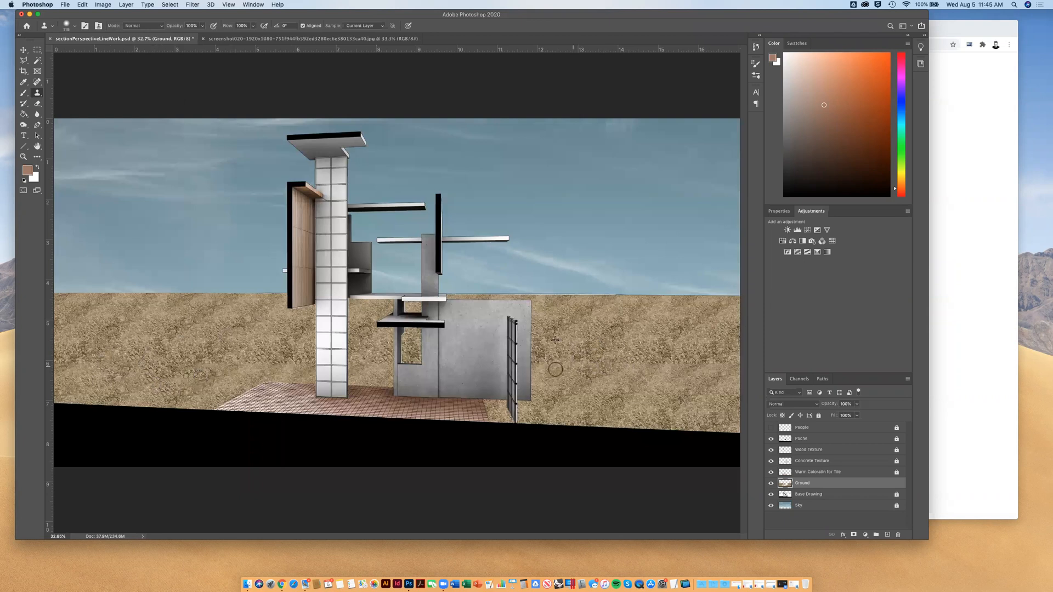
pyautogui.keyDown('alt'); pyautogui.click(676, 375); pyautogui.keyUp('alt')
pyautogui.moveTo(659, 375)
pyautogui.mouseDown()
pyautogui.moveTo(699, 361)
pyautogui.moveTo(658, 352)
pyautogui.moveTo(693, 349)
pyautogui.moveTo(683, 361)
pyautogui.moveTo(626, 350)
pyautogui.moveTo(662, 352)
pyautogui.moveTo(665, 366)
pyautogui.moveTo(651, 384)
pyautogui.mouseUp()
pyautogui.keyDown('alt'); pyautogui.click(626, 351); pyautogui.keyUp('alt')
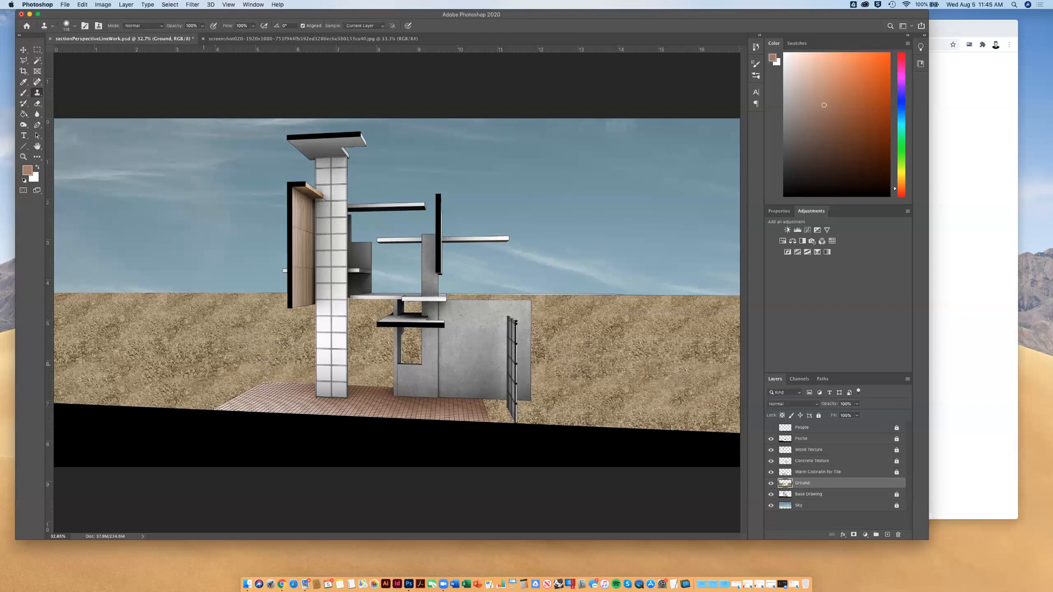
# Resample and clone more ground texture between the drawing's left edge and the tiled floor to break up the remaining repeats
pyautogui.moveTo(82, 342)
pyautogui.mouseDown()
pyautogui.moveTo(89, 357)
pyautogui.moveTo(97, 350)
pyautogui.moveTo(97, 369)
pyautogui.mouseUp()
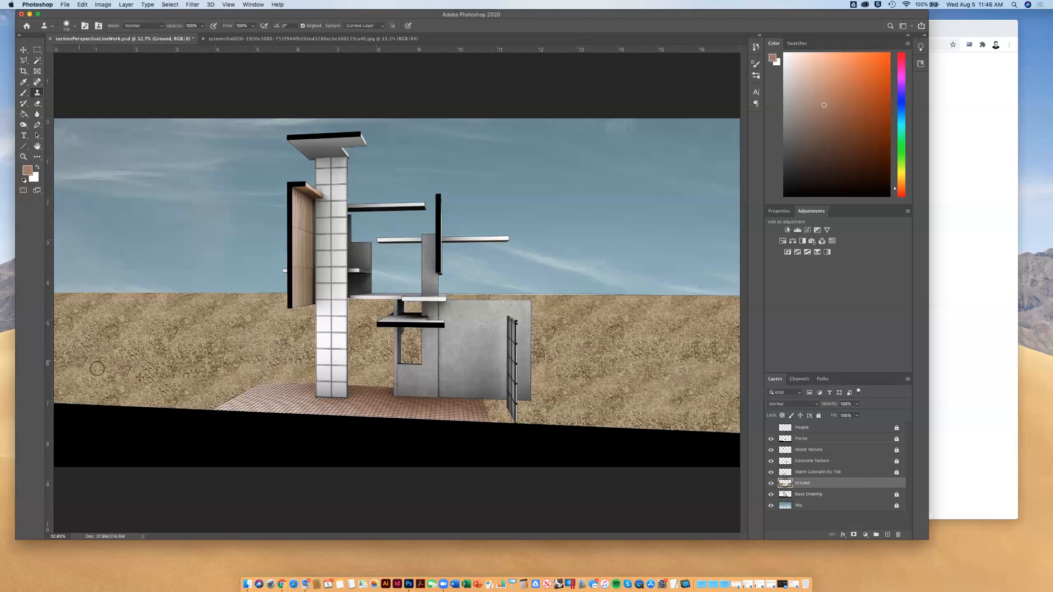
pyautogui.keyDown('alt'); pyautogui.click(182, 382); pyautogui.keyUp('alt')
pyautogui.keyDown('alt'); pyautogui.click(189, 398); pyautogui.keyUp('alt')
pyautogui.click(172, 375)
pyautogui.click(151, 380)
pyautogui.click(127, 374)
pyautogui.moveTo(185, 363)
pyautogui.mouseDown()
pyautogui.moveTo(217, 362)
pyautogui.moveTo(229, 350)
pyautogui.mouseUp()
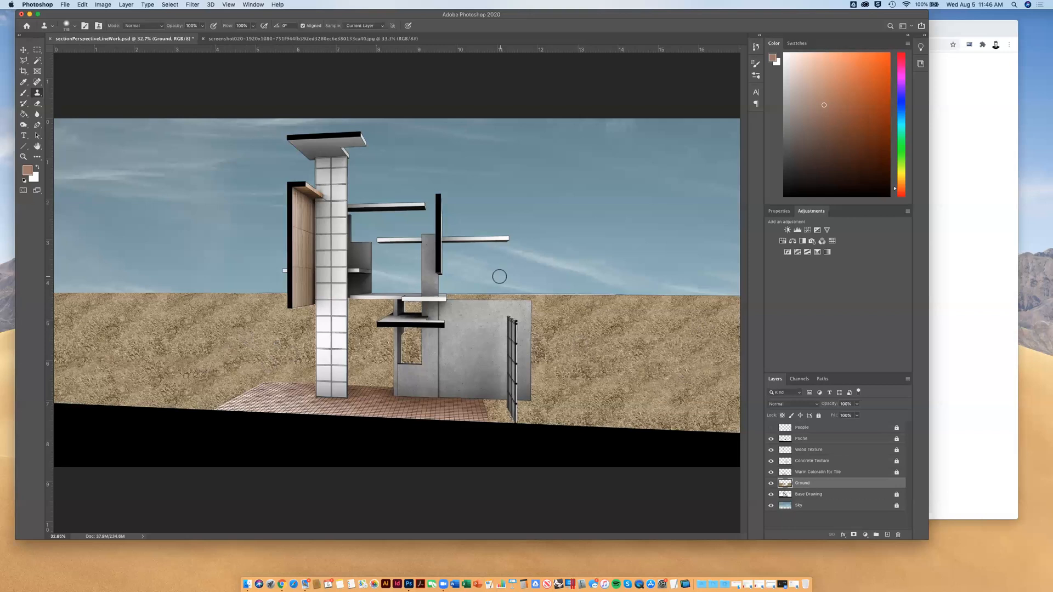
# Check the reference rendering on the course page in Chrome, return to Photoshop, and unlock the Warm Coloratin for Tile layer
pyautogui.click(989, 172)
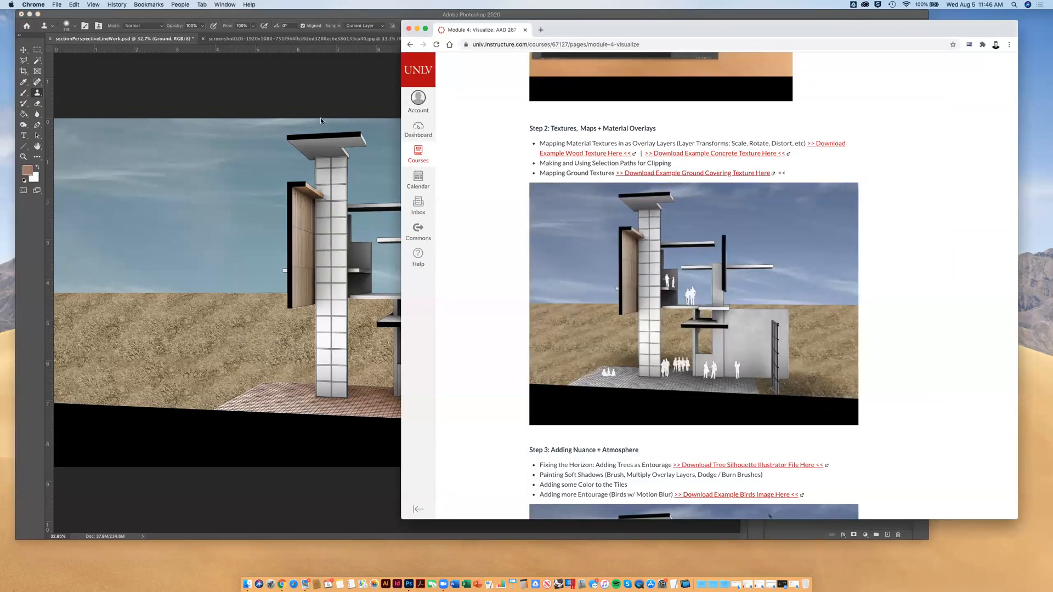
pyautogui.click(291, 16)
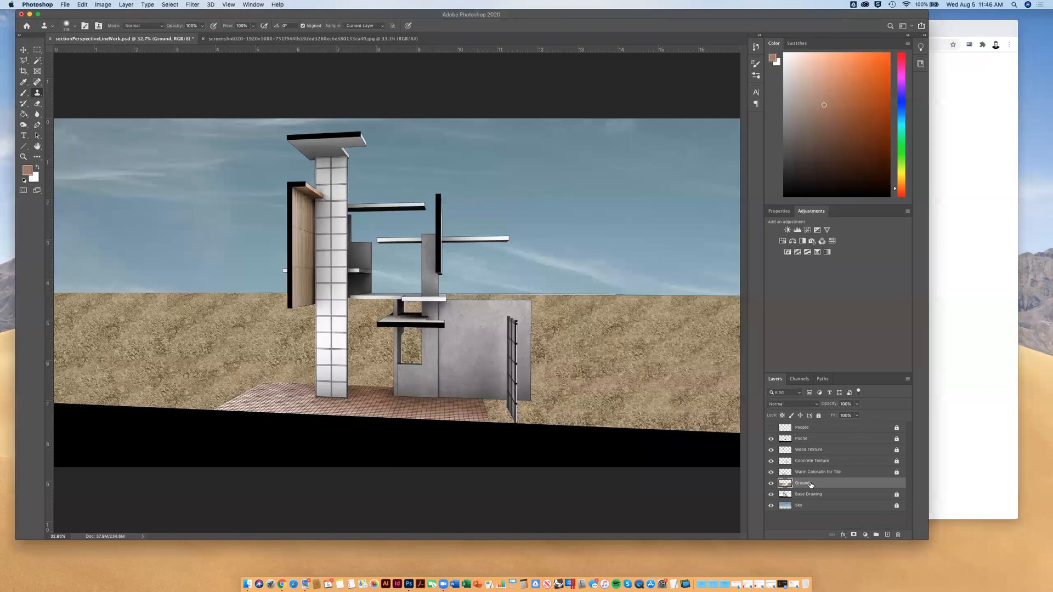
pyautogui.click(840, 474)
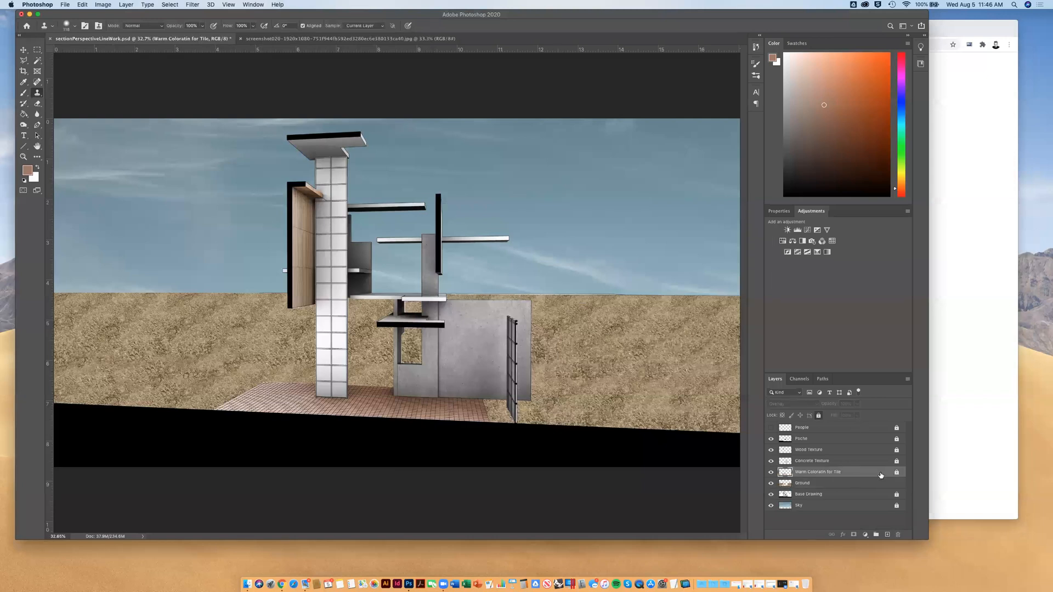
pyautogui.click(898, 473)
# Select the Ground layer and hide and show it to compare the shadows in the base drawing beneath
pyautogui.click(805, 483)
pyautogui.click(811, 475)
pyautogui.click(810, 483)
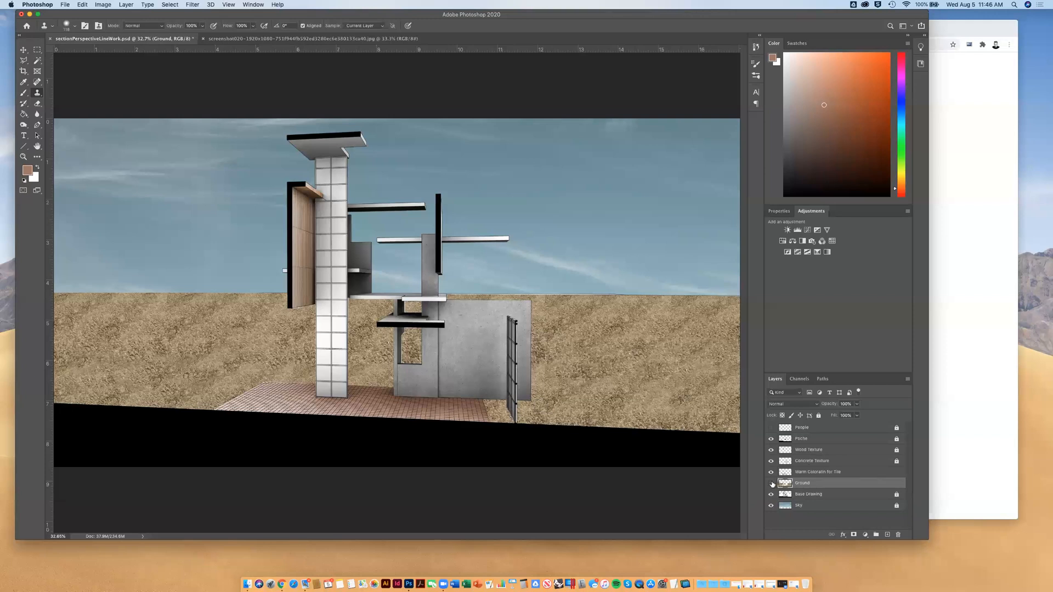
pyautogui.click(771, 483)
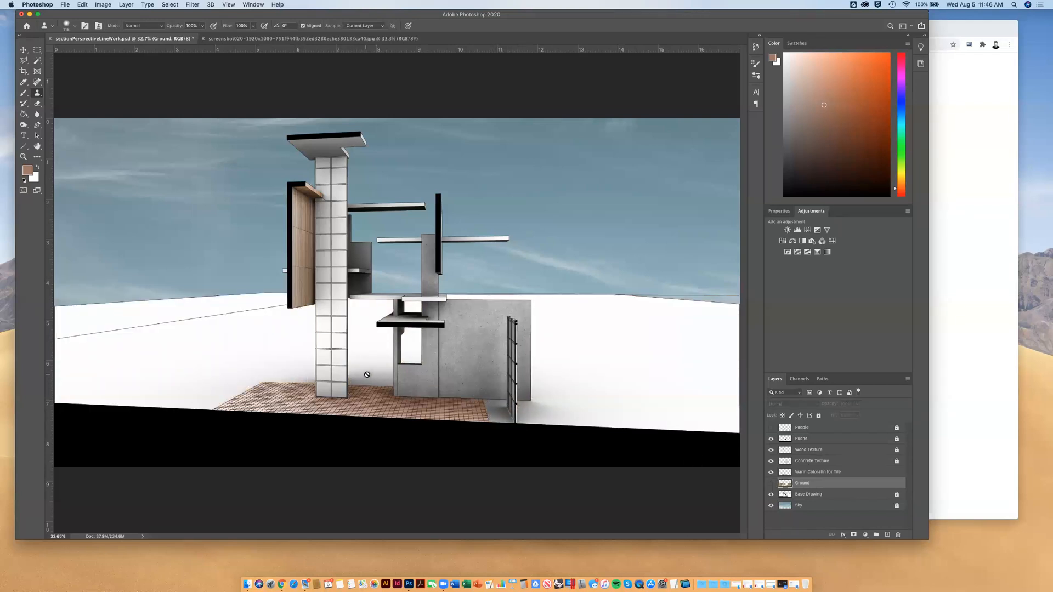
pyautogui.click(23, 50)
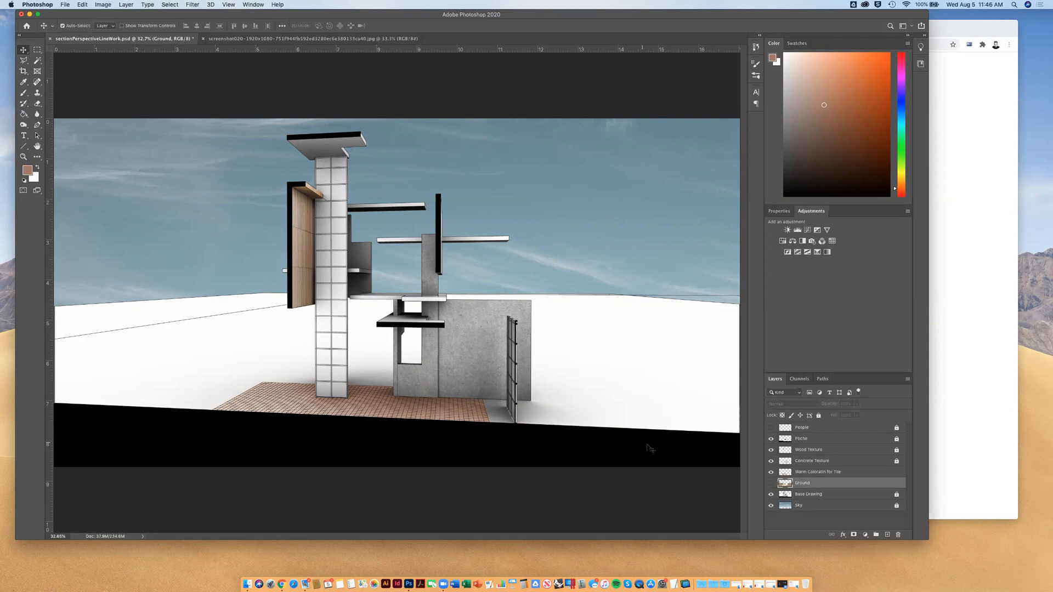
pyautogui.click(772, 484)
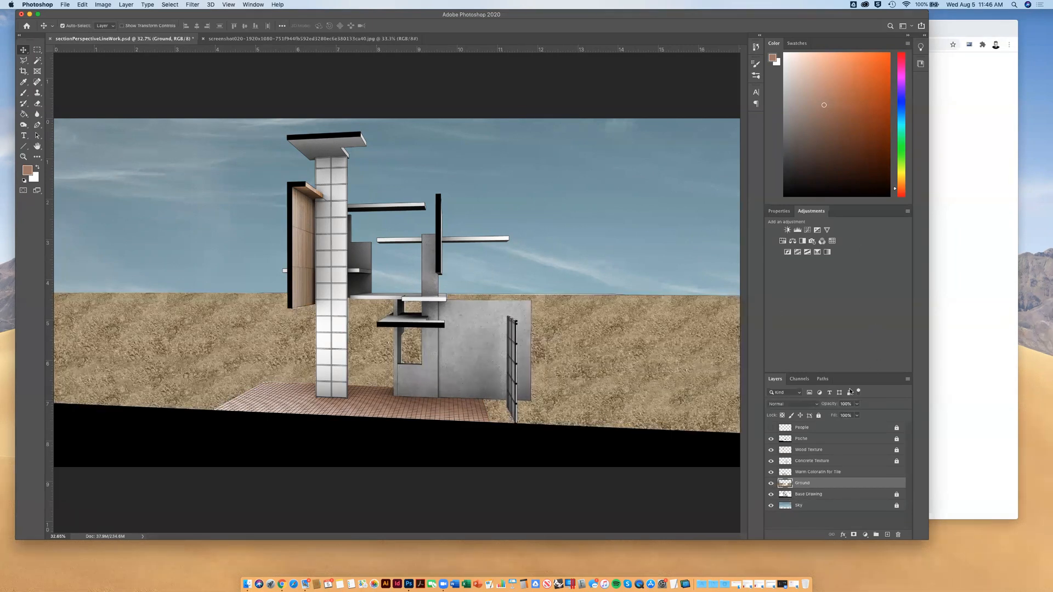
# Try lower opacities on the Ground layer and leave it at 99%
pyautogui.click(856, 403)
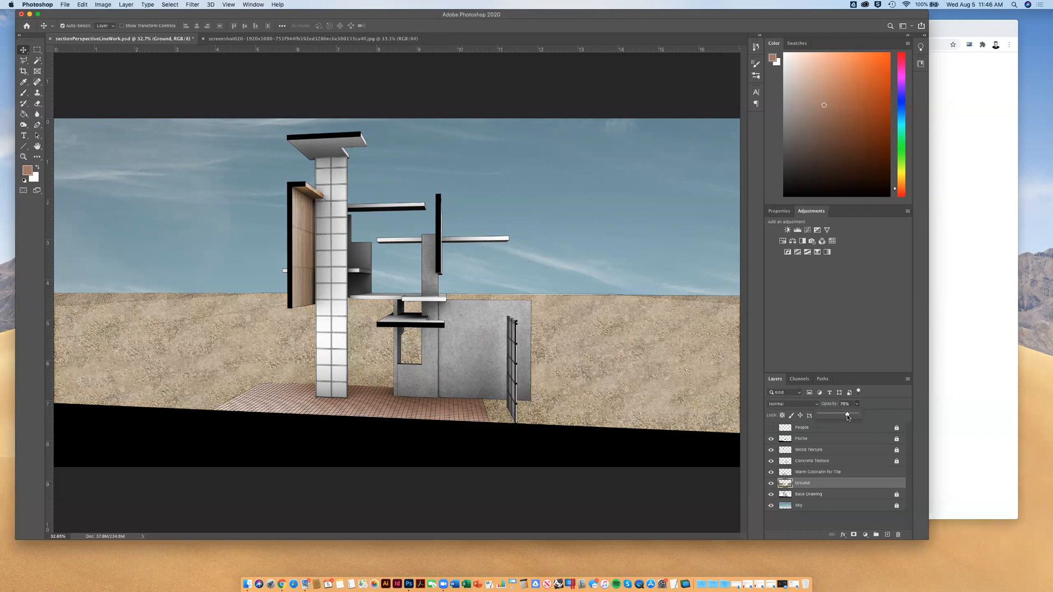
pyautogui.moveTo(852, 416); pyautogui.dragTo(859, 416)
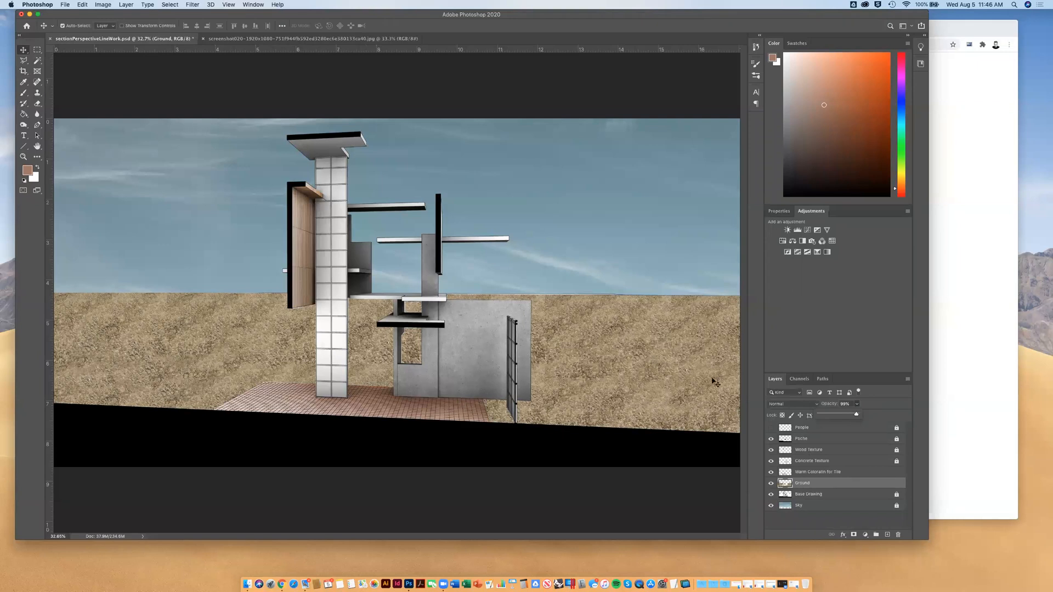
pyautogui.click(857, 394)
# Try lightening the ground left of the column with the Dodge tool on Highlights at 16% exposure
pyautogui.click(24, 126)
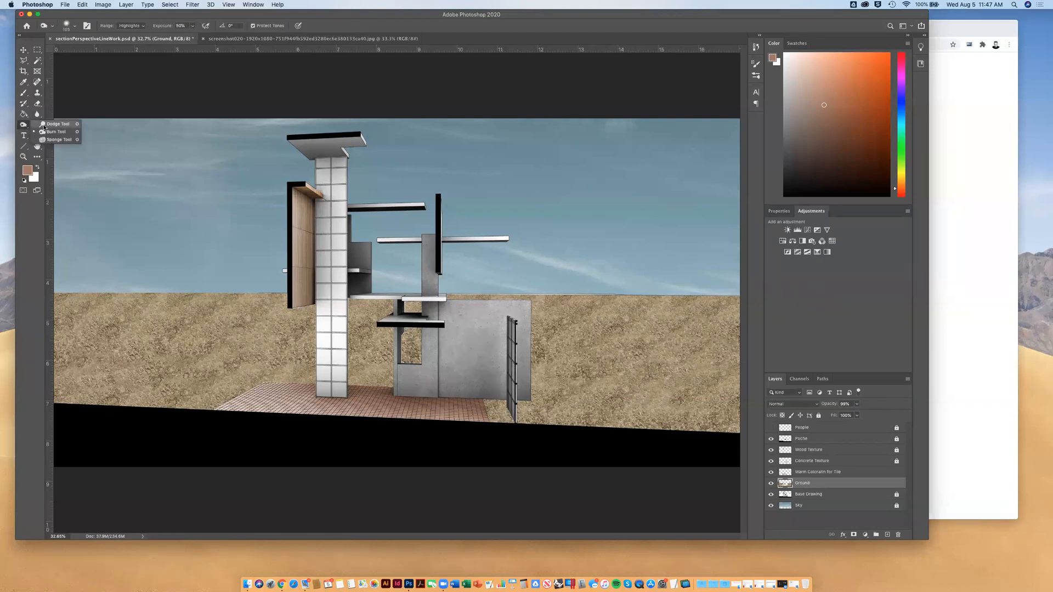
pyautogui.click(45, 126)
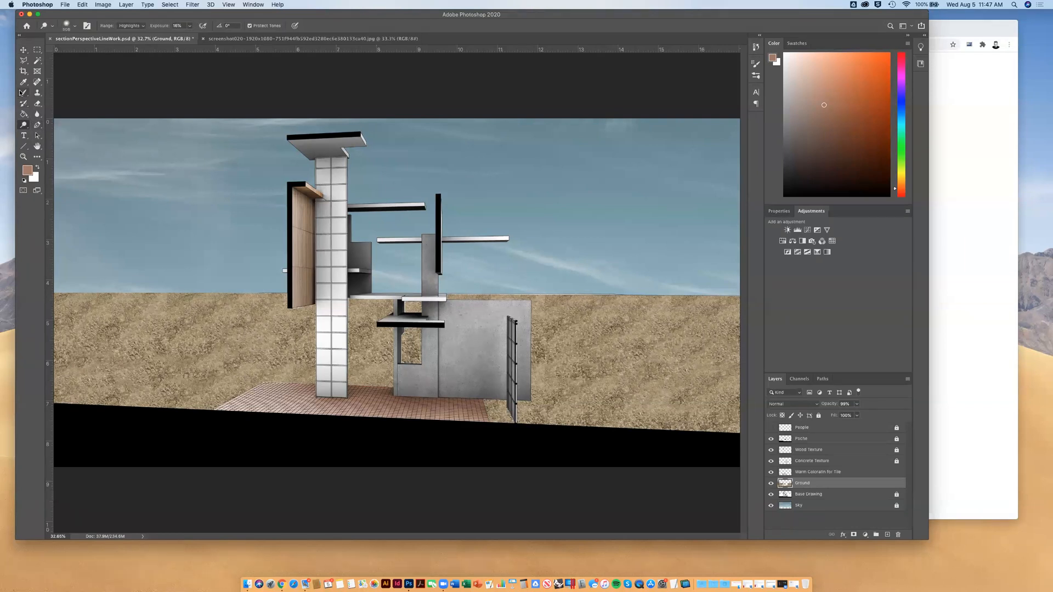
pyautogui.moveTo(123, 341)
pyautogui.mouseDown()
pyautogui.moveTo(211, 344)
pyautogui.moveTo(118, 338)
pyautogui.moveTo(213, 356)
pyautogui.moveTo(98, 329)
pyautogui.mouseUp()
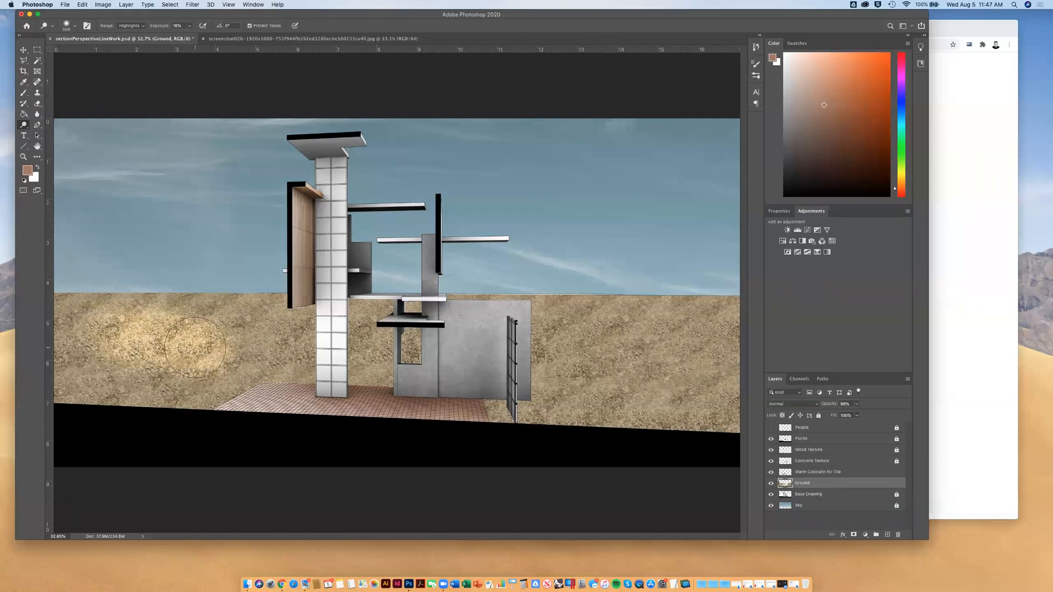
pyautogui.press('super+z')
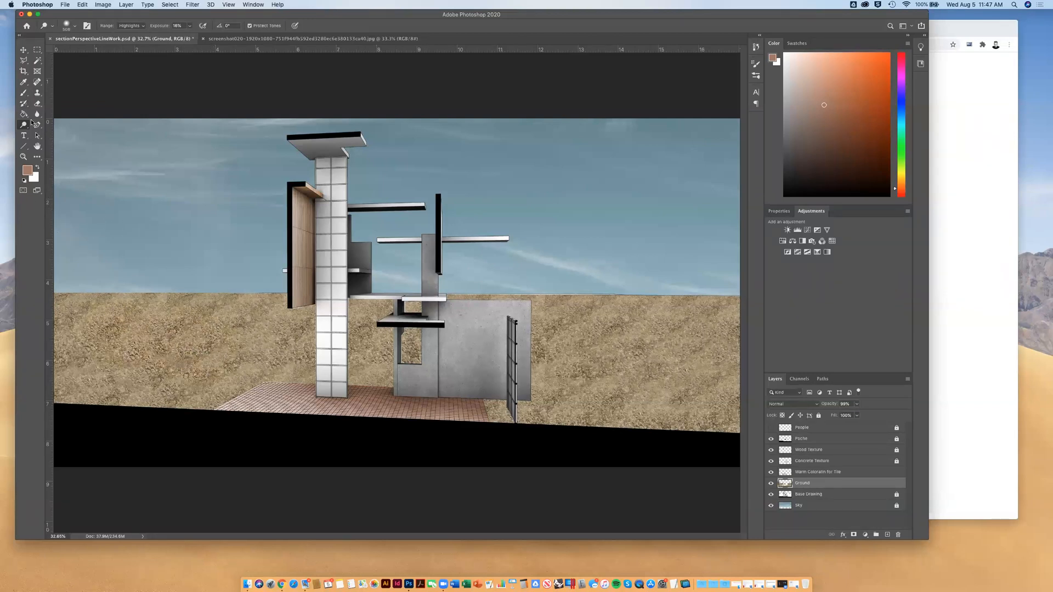
# Try darkening the sandy ground left of the column with the Burn tool on Highlights at 50% exposure
pyautogui.rightClick(28, 126)
pyautogui.click(43, 135)
pyautogui.moveTo(141, 331)
pyautogui.mouseDown()
pyautogui.moveTo(120, 336)
pyautogui.moveTo(175, 353)
pyautogui.moveTo(111, 334)
pyautogui.moveTo(176, 354)
pyautogui.moveTo(95, 348)
pyautogui.moveTo(196, 349)
pyautogui.mouseUp()
pyautogui.press('super+z')
pyautogui.rightClick(24, 127)
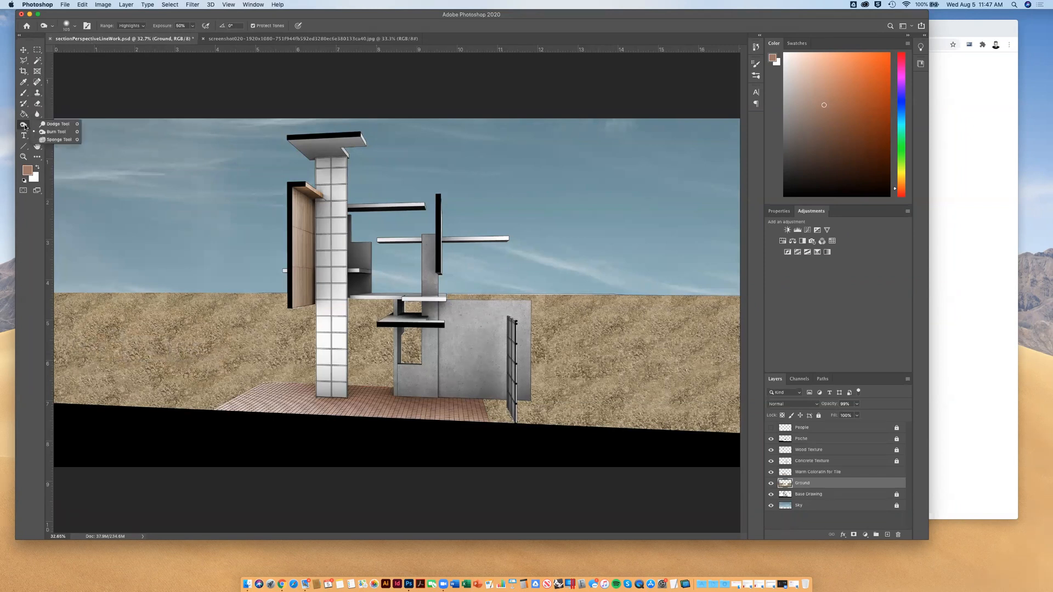
pyautogui.click(56, 135)
pyautogui.click(70, 27)
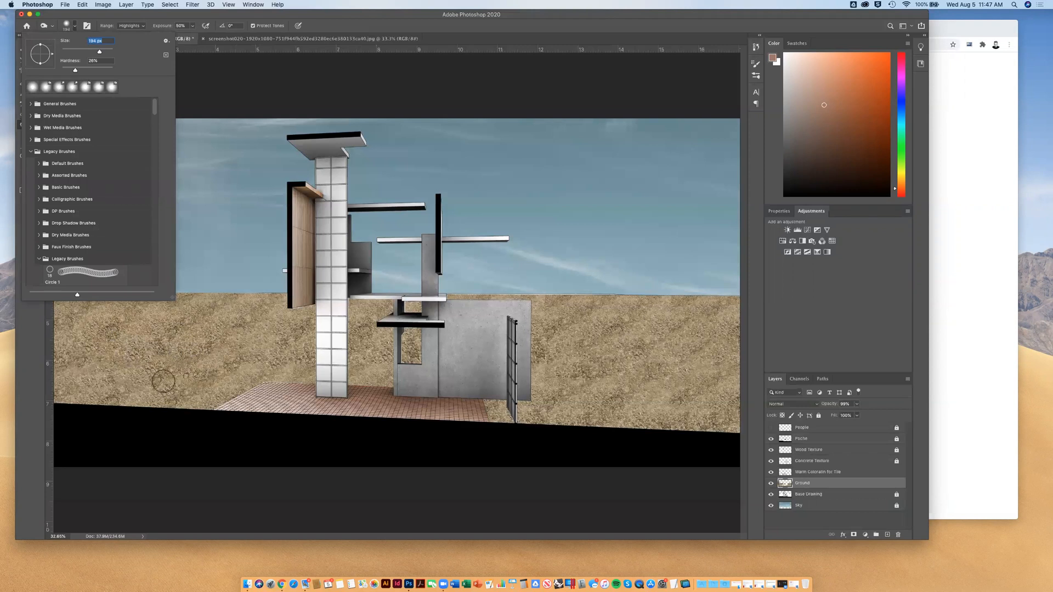
pyautogui.press('Return')
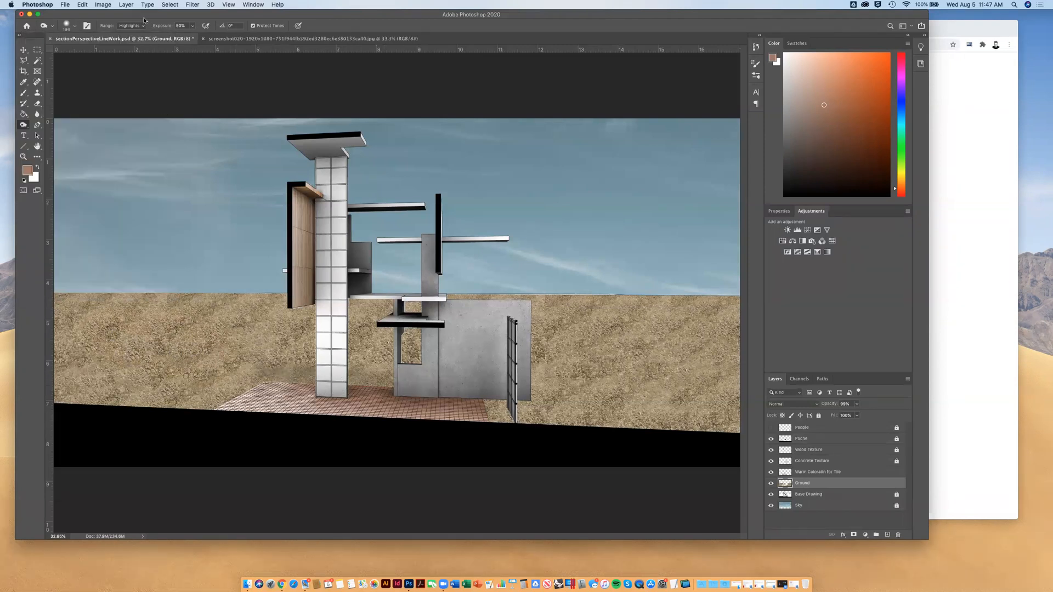
pyautogui.press('super+z')
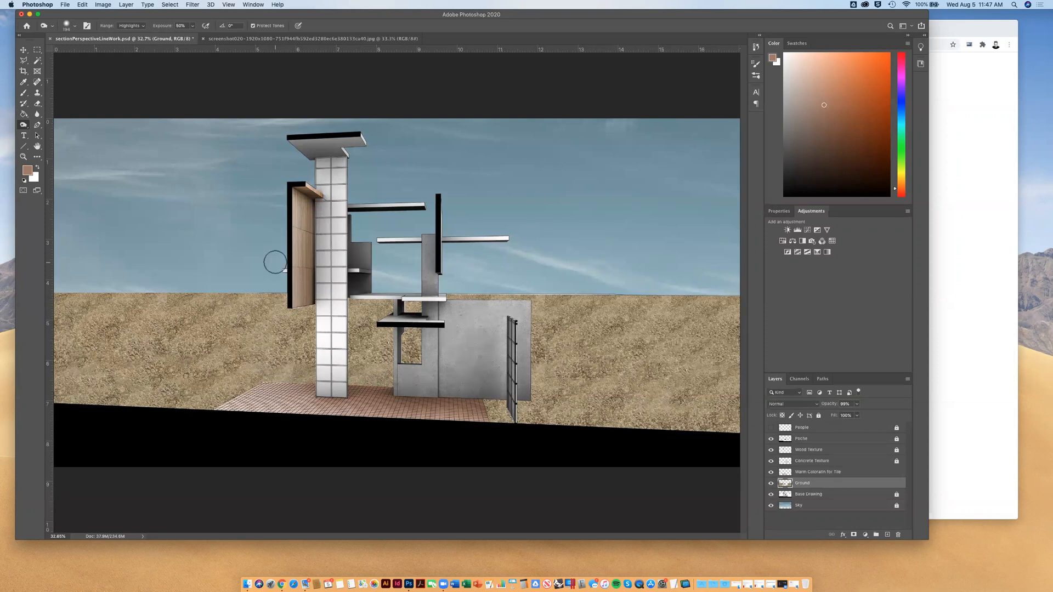
# Set the Burn range to Midtones and darken the ground behind the tile floor, around the column base and beside the gridded screen
pyautogui.click(144, 30)
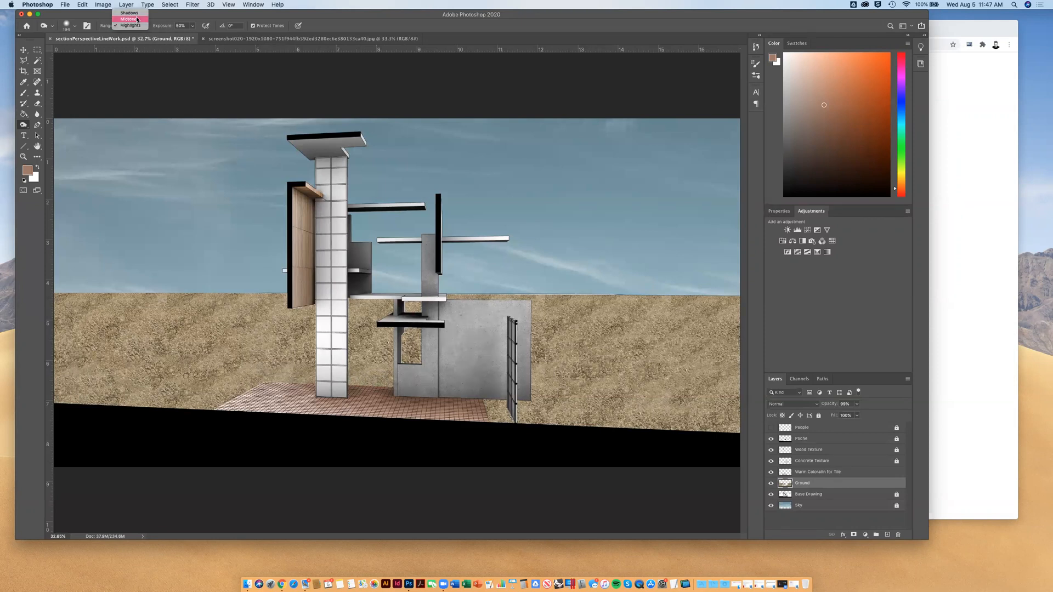
pyautogui.moveTo(279, 368)
pyautogui.mouseDown()
pyautogui.moveTo(392, 375)
pyautogui.moveTo(274, 383)
pyautogui.moveTo(450, 383)
pyautogui.moveTo(225, 379)
pyautogui.moveTo(534, 386)
pyautogui.moveTo(532, 410)
pyautogui.moveTo(494, 410)
pyautogui.moveTo(594, 412)
pyautogui.moveTo(466, 406)
pyautogui.moveTo(563, 420)
pyautogui.moveTo(582, 416)
pyautogui.moveTo(444, 393)
pyautogui.moveTo(516, 394)
pyautogui.moveTo(495, 395)
pyautogui.moveTo(534, 434)
pyautogui.moveTo(478, 400)
pyautogui.moveTo(510, 419)
pyautogui.moveTo(496, 397)
pyautogui.moveTo(526, 397)
pyautogui.mouseUp()
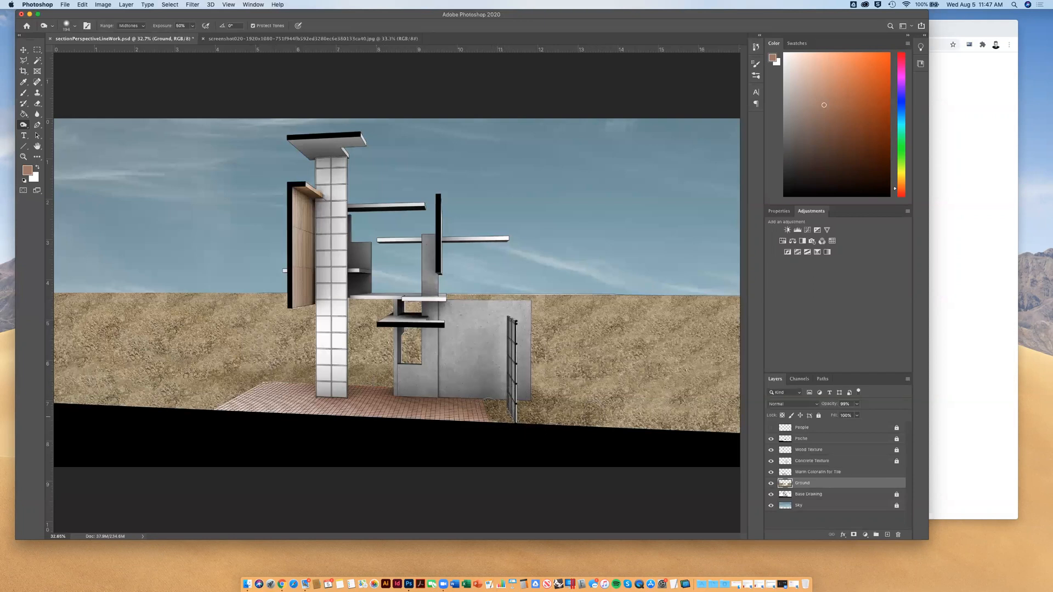
pyautogui.moveTo(268, 376)
pyautogui.mouseDown()
pyautogui.moveTo(378, 379)
pyautogui.moveTo(204, 382)
pyautogui.moveTo(429, 386)
pyautogui.mouseUp()
pyautogui.press('super+z')
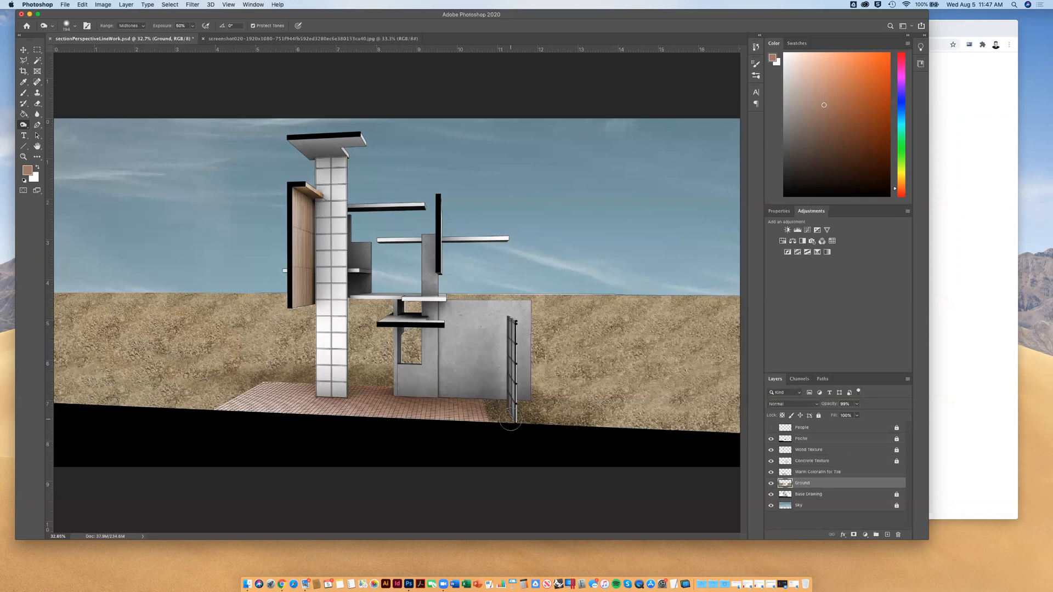
pyautogui.moveTo(256, 379); pyautogui.dragTo(385, 383)
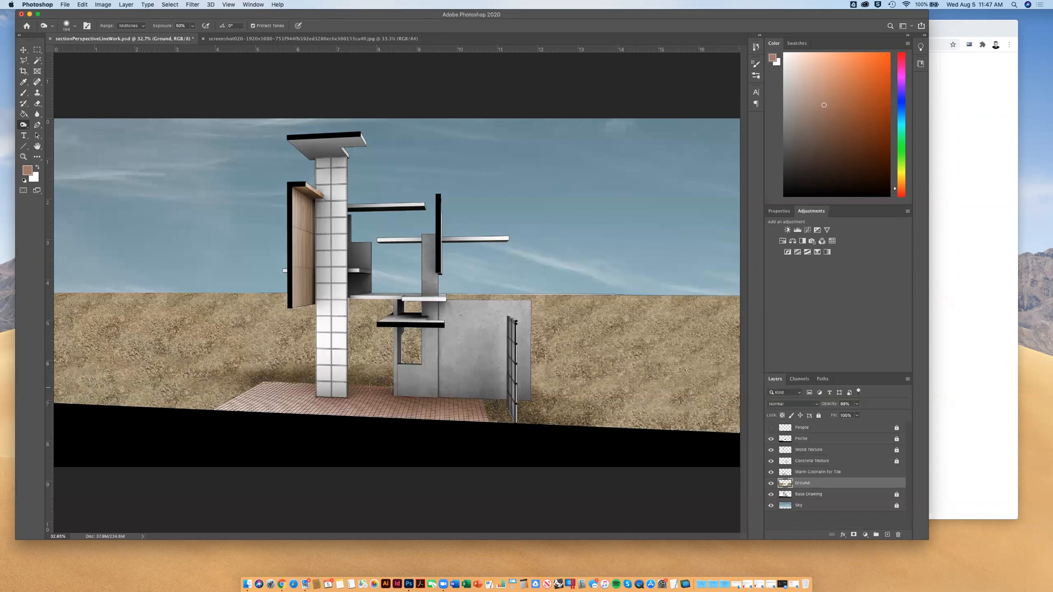
pyautogui.moveTo(263, 367)
pyautogui.mouseDown()
pyautogui.moveTo(241, 369)
pyautogui.moveTo(251, 369)
pyautogui.mouseUp()
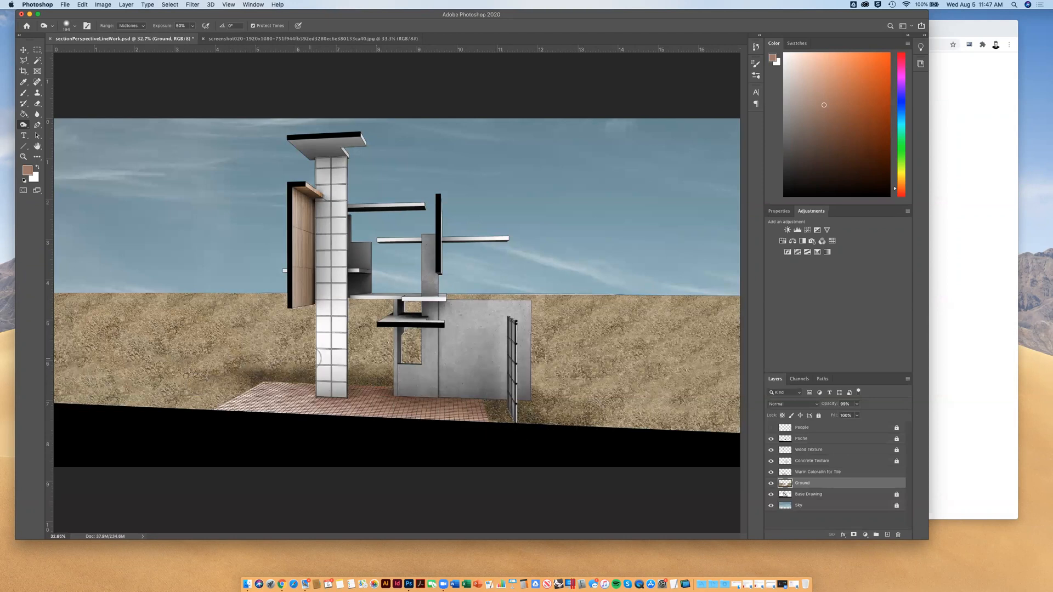
pyautogui.moveTo(317, 358); pyautogui.dragTo(159, 360)
pyautogui.moveTo(248, 379); pyautogui.dragTo(69, 377)
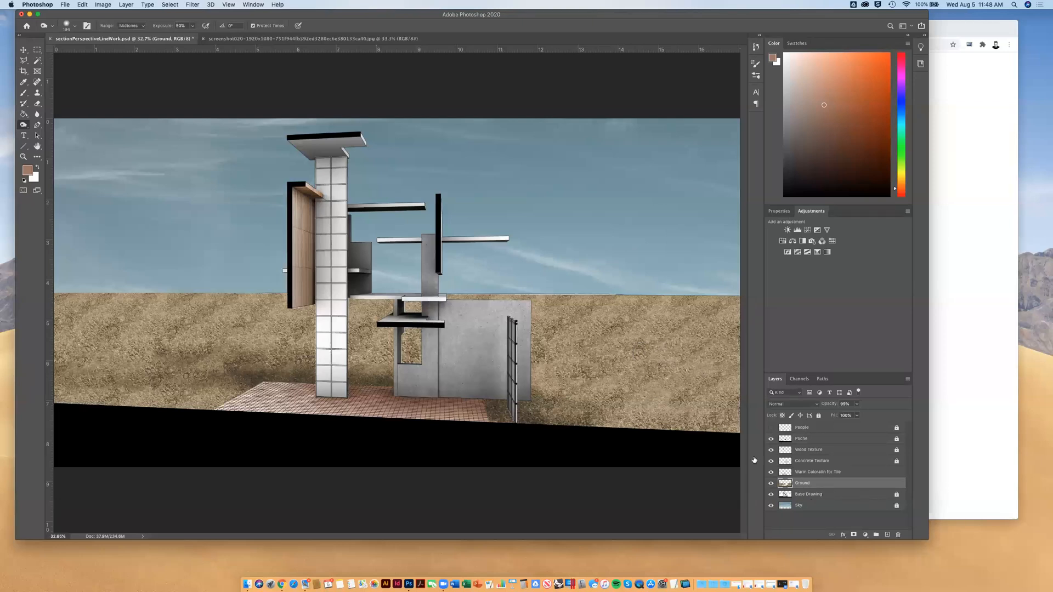
# Show the People layer and compare the drawing with the reference rendering on the course page in Chrome, returning to Photoshop
pyautogui.click(242, 40)
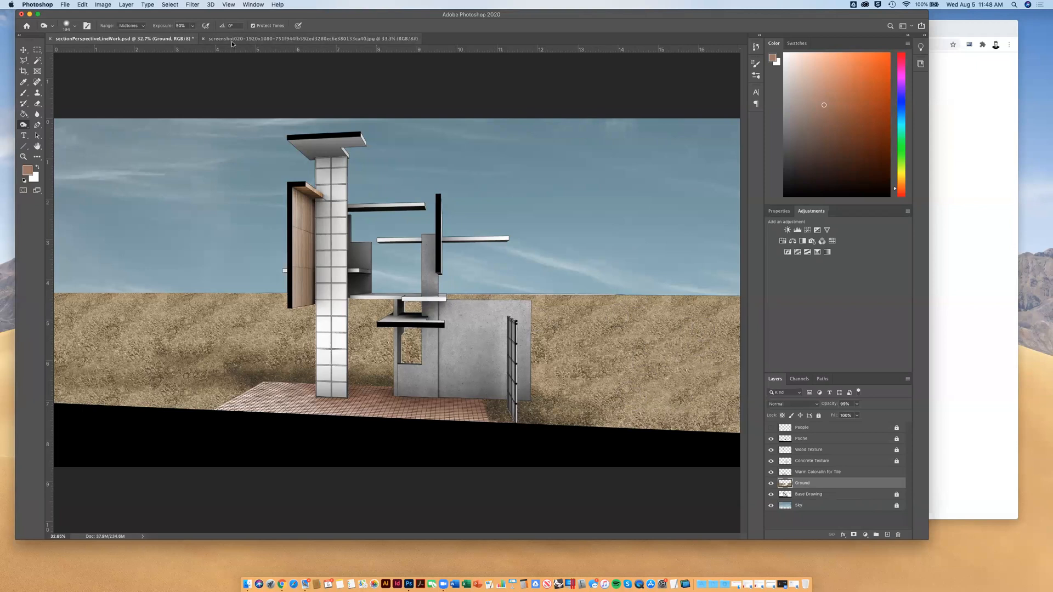
pyautogui.click(160, 39)
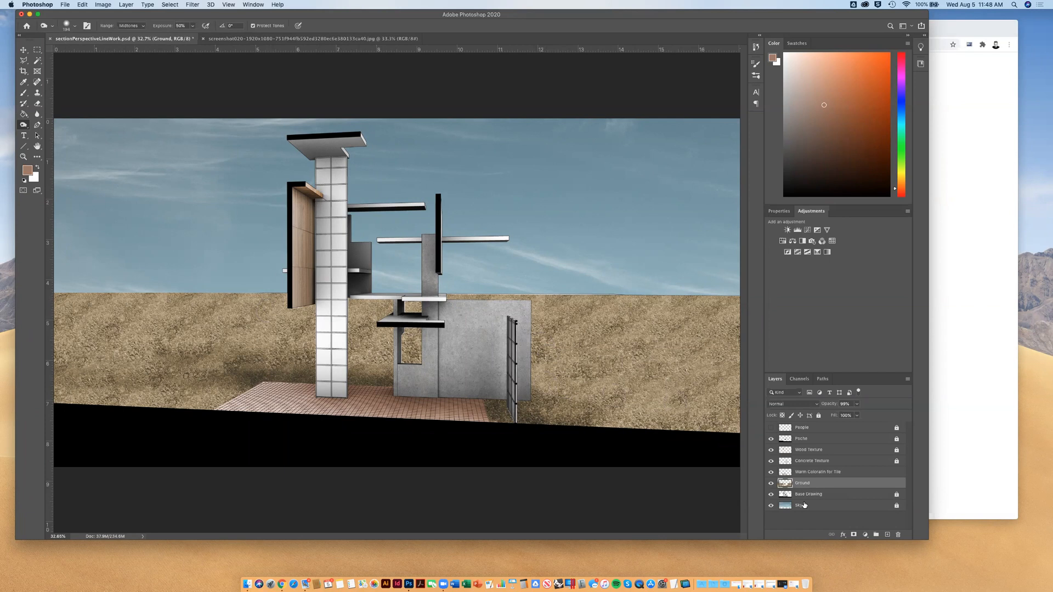
pyautogui.click(771, 428)
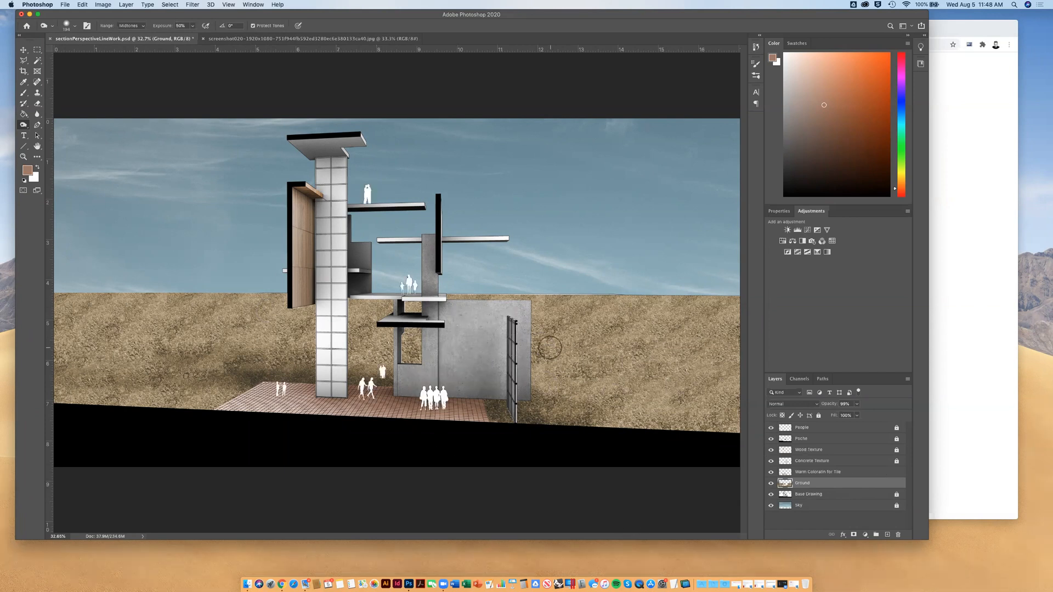
pyautogui.press('super+minus')
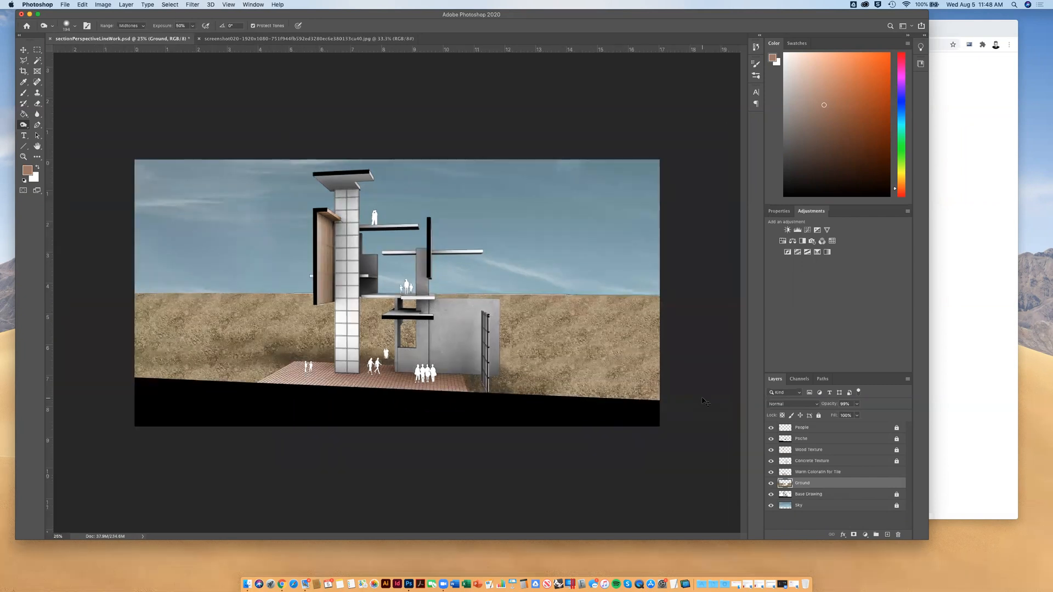
pyautogui.press('super+equal')
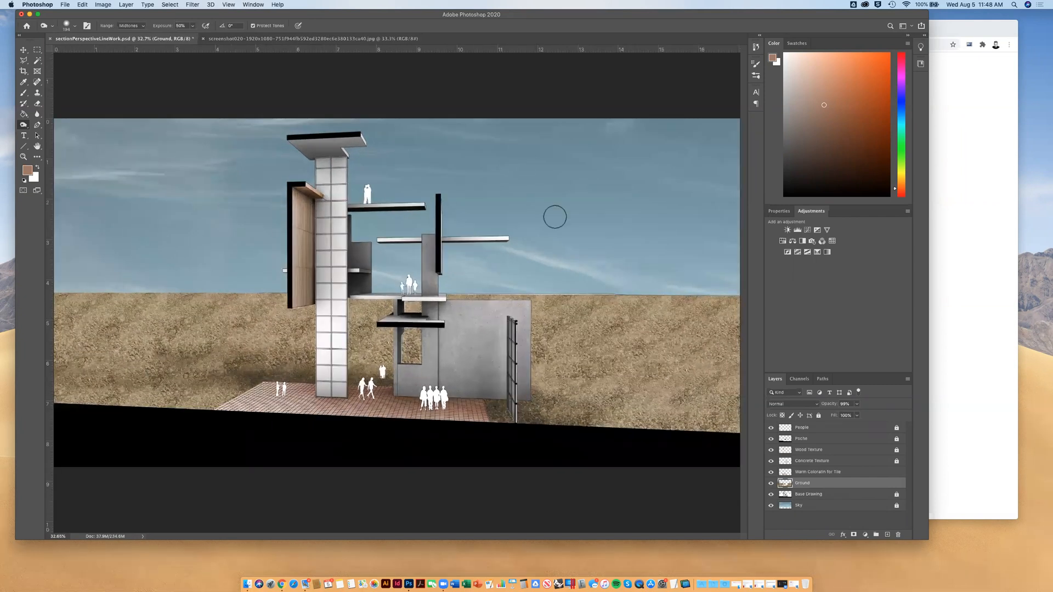
pyautogui.click(960, 125)
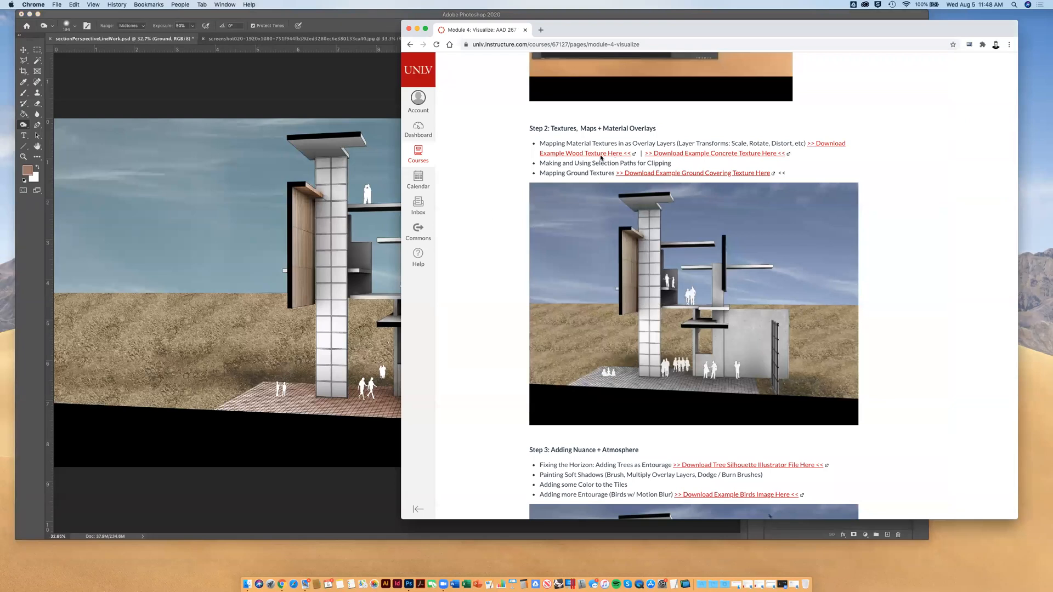
pyautogui.click(25, 126)
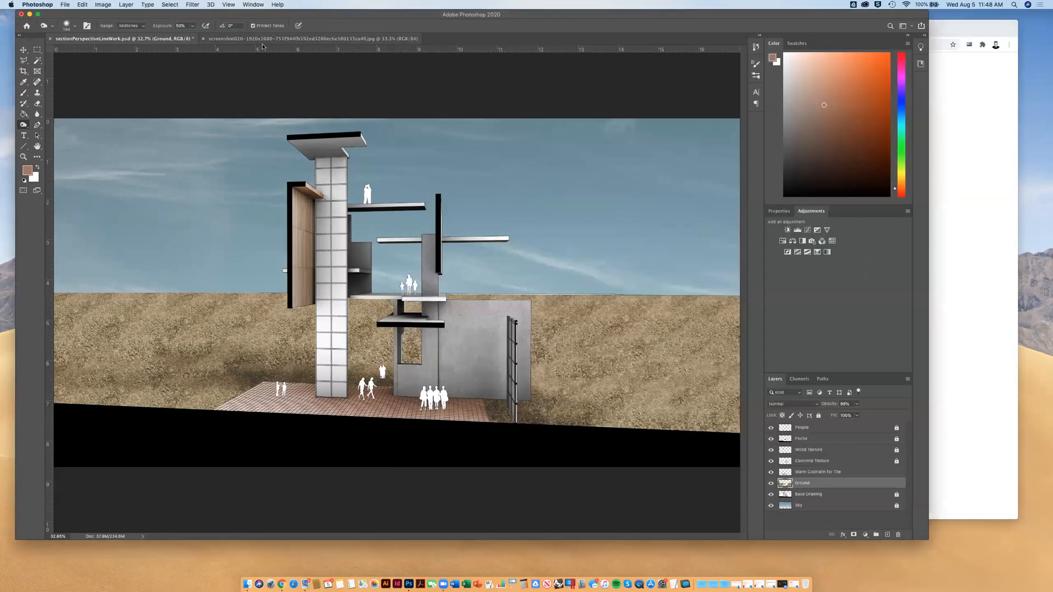
# On the Warm Coloratin for Tile layer, burn soft shadows onto the tiles beneath the people with a smaller Burn brush
pyautogui.click(24, 127)
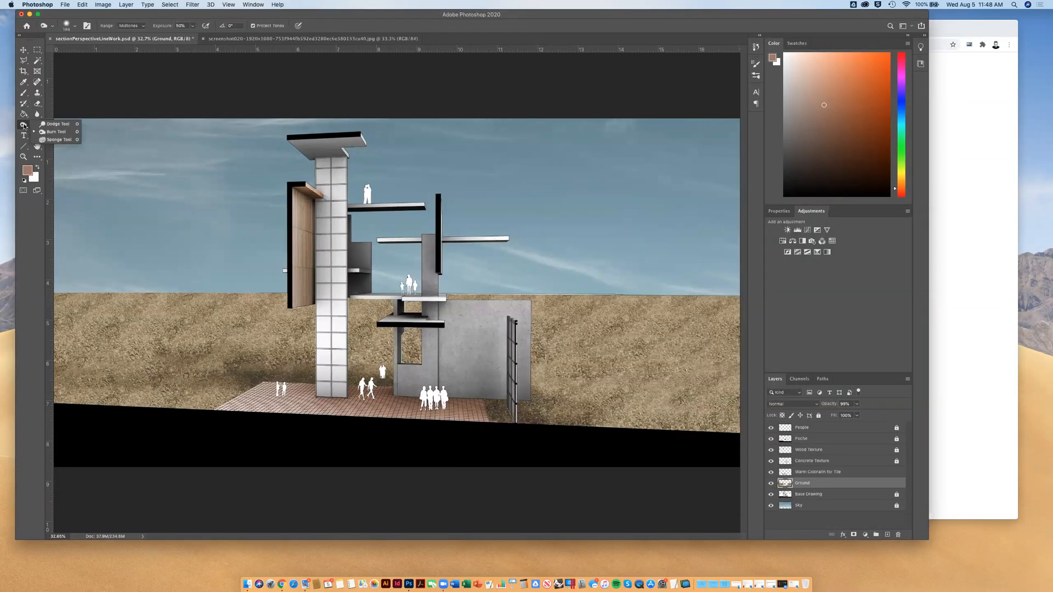
pyautogui.click(55, 131)
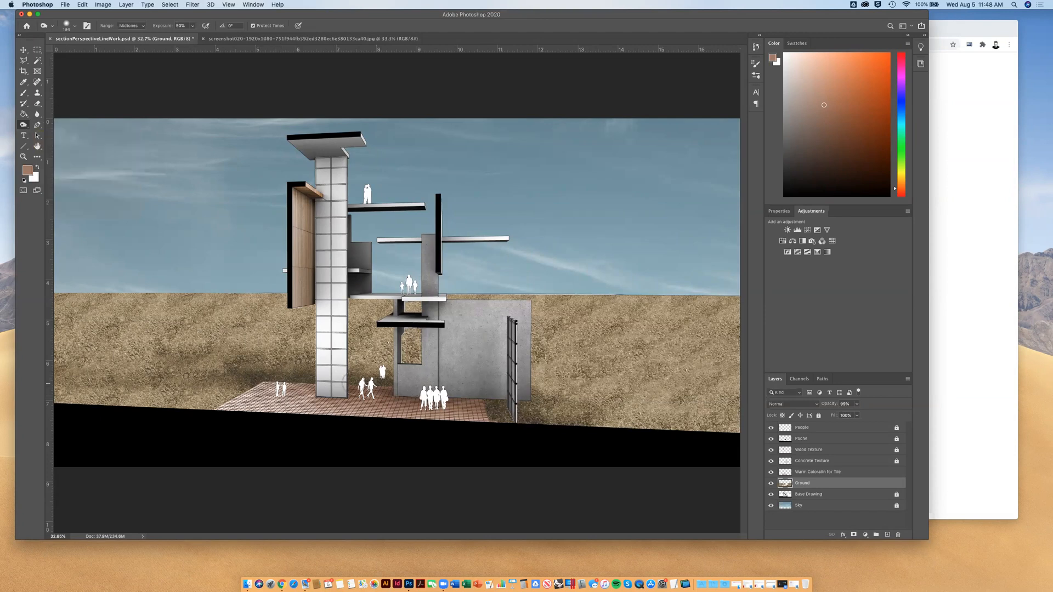
pyautogui.click(811, 472)
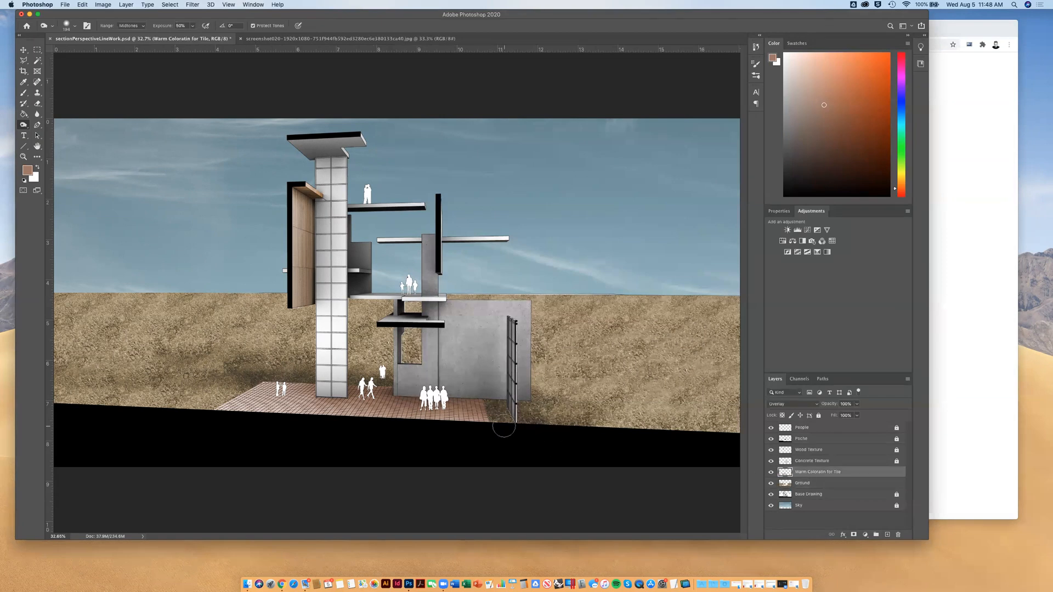
pyautogui.press('super+equal')
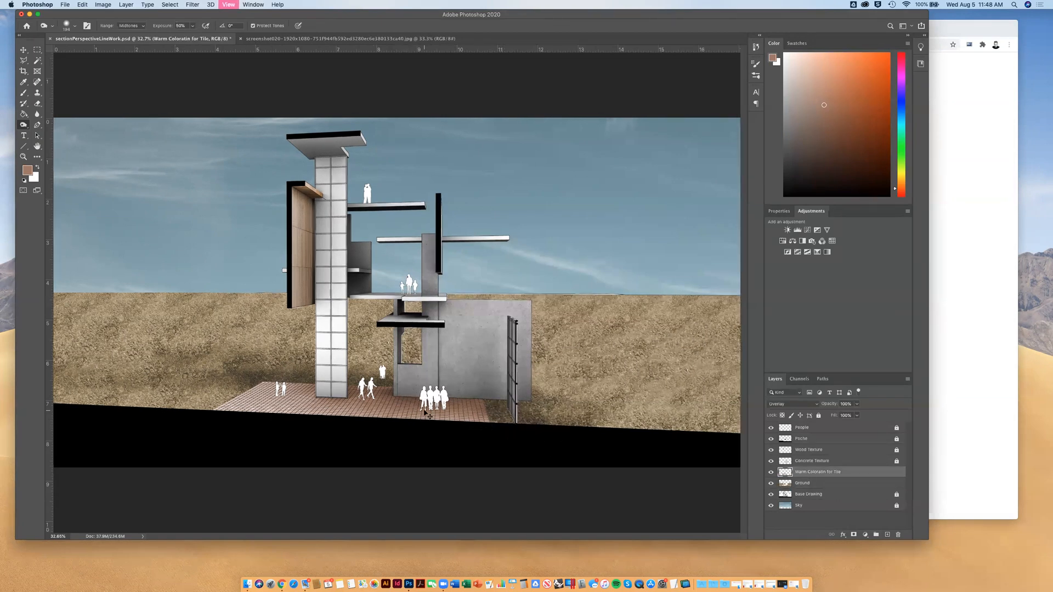
pyautogui.press('super+equal')
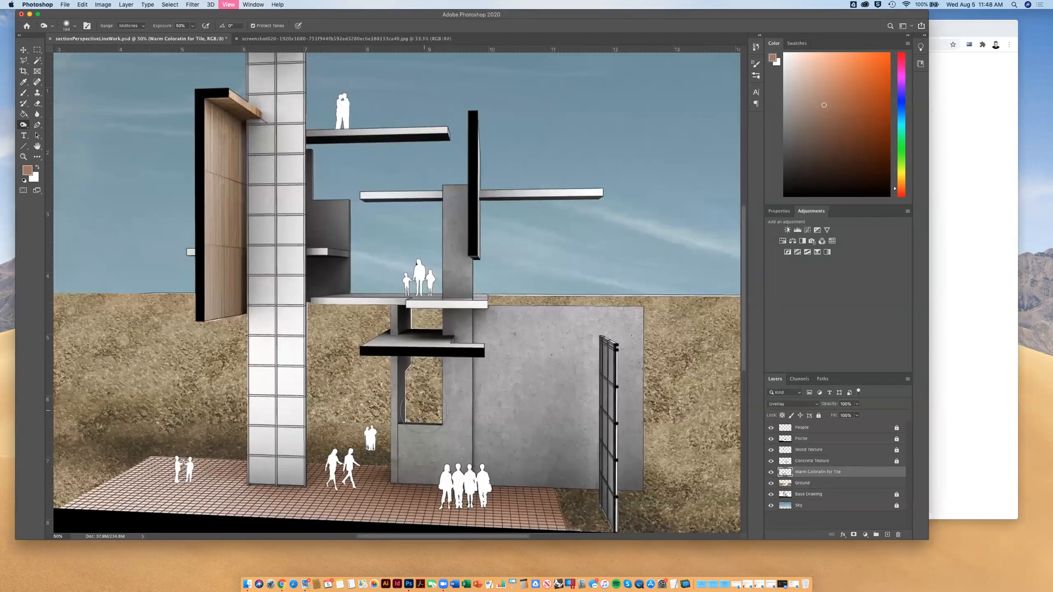
pyautogui.press('super+equal')
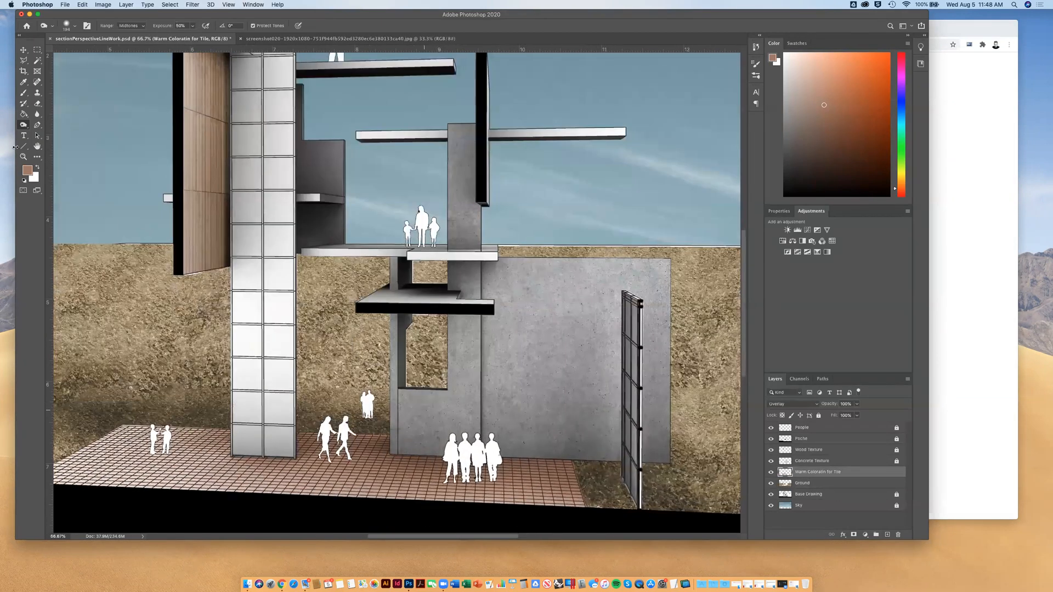
pyautogui.click(74, 26)
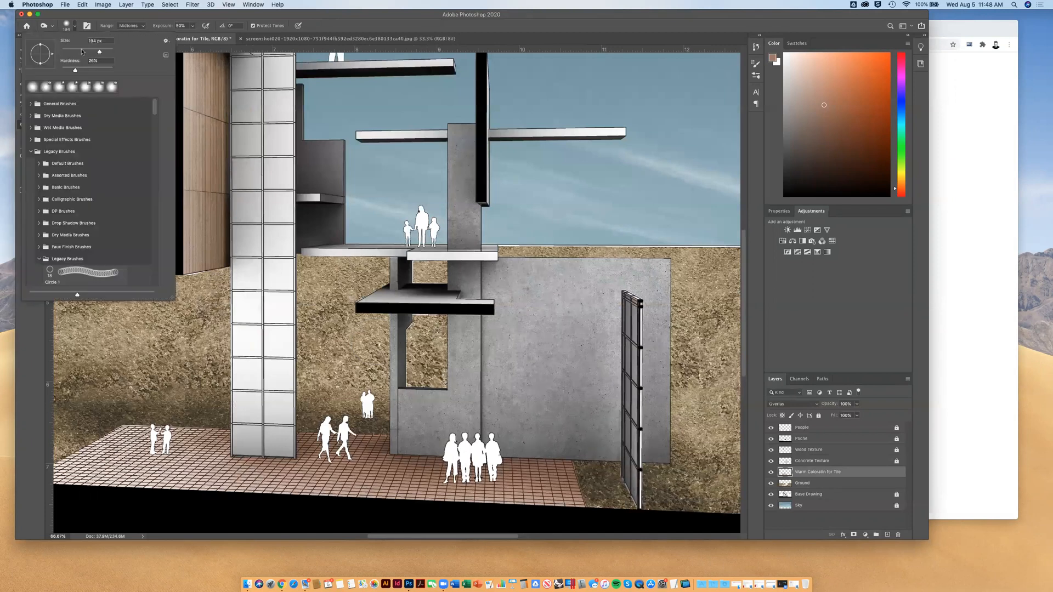
pyautogui.moveTo(453, 482)
pyautogui.mouseDown()
pyautogui.moveTo(494, 477)
pyautogui.moveTo(394, 477)
pyautogui.mouseUp()
pyautogui.moveTo(331, 459)
pyautogui.mouseDown()
pyautogui.moveTo(321, 459)
pyautogui.moveTo(354, 453)
pyautogui.mouseUp()
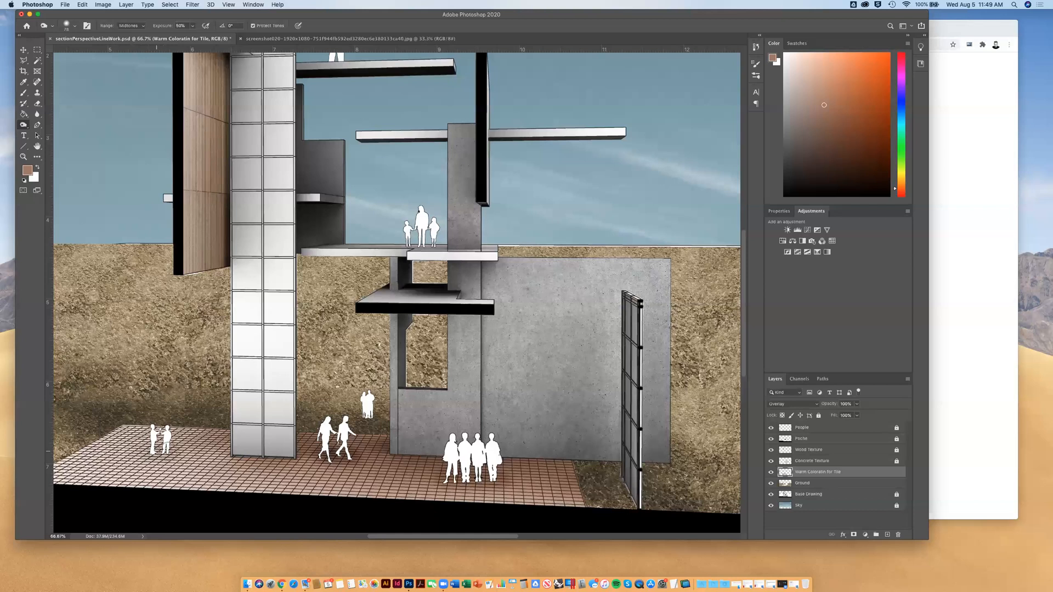
pyautogui.moveTo(454, 479); pyautogui.dragTo(501, 478)
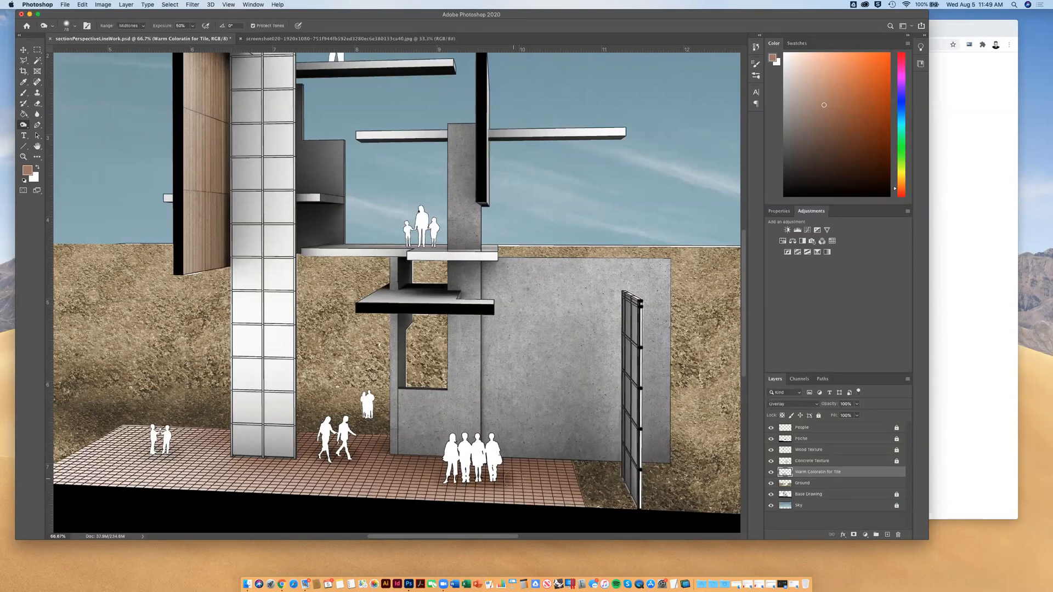
pyautogui.press('super+minus')
pyautogui.press('super+minus')
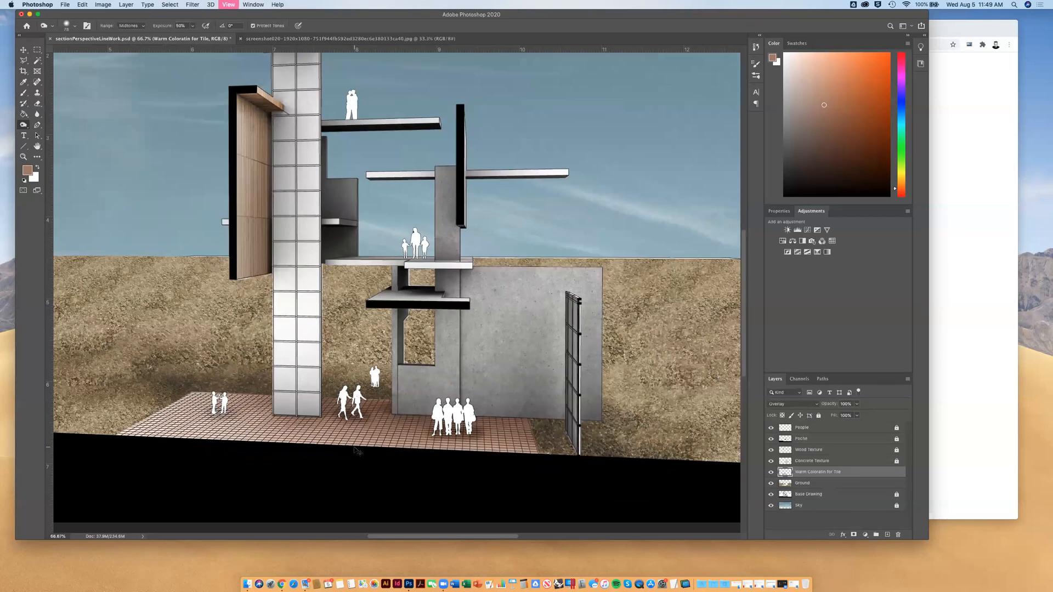
pyautogui.press('super+minus')
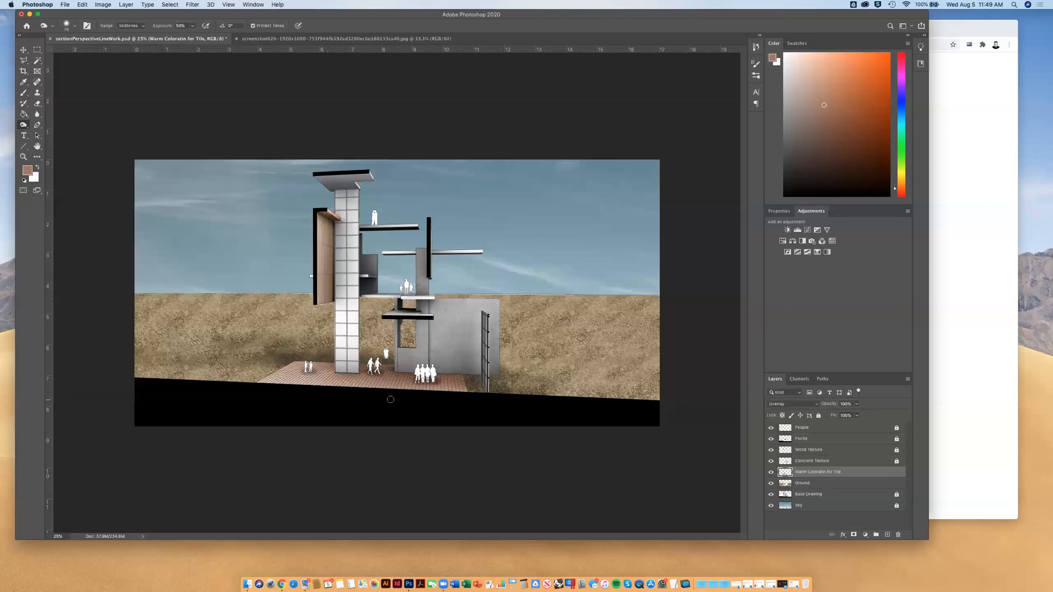
# Unlock the Base Drawing layer and save the document with the Rectangular Marquee tool active
pyautogui.click(797, 495)
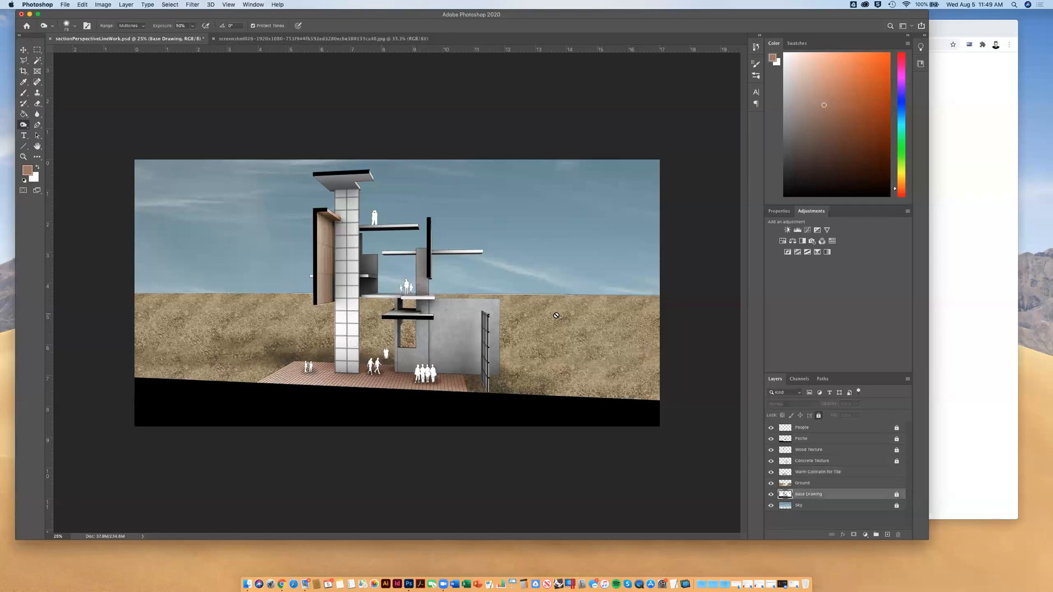
pyautogui.click(404, 295)
pyautogui.click(586, 187)
pyautogui.click(897, 497)
pyautogui.click(37, 50)
pyautogui.press('super+s')
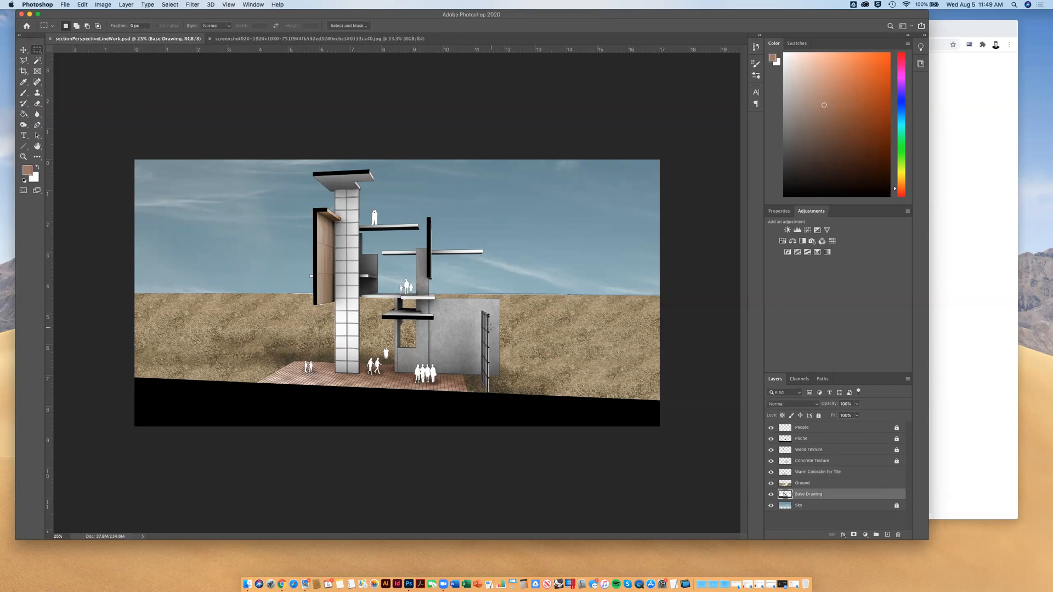
# Review the Step 3: Adding Nuance + Atmosphere instructions and example image on the course page in Chrome, and return to Photoshop
pyautogui.click(981, 281)
pyautogui.scroll(-5, 766, 335)
pyautogui.scroll(-2, 766, 335)
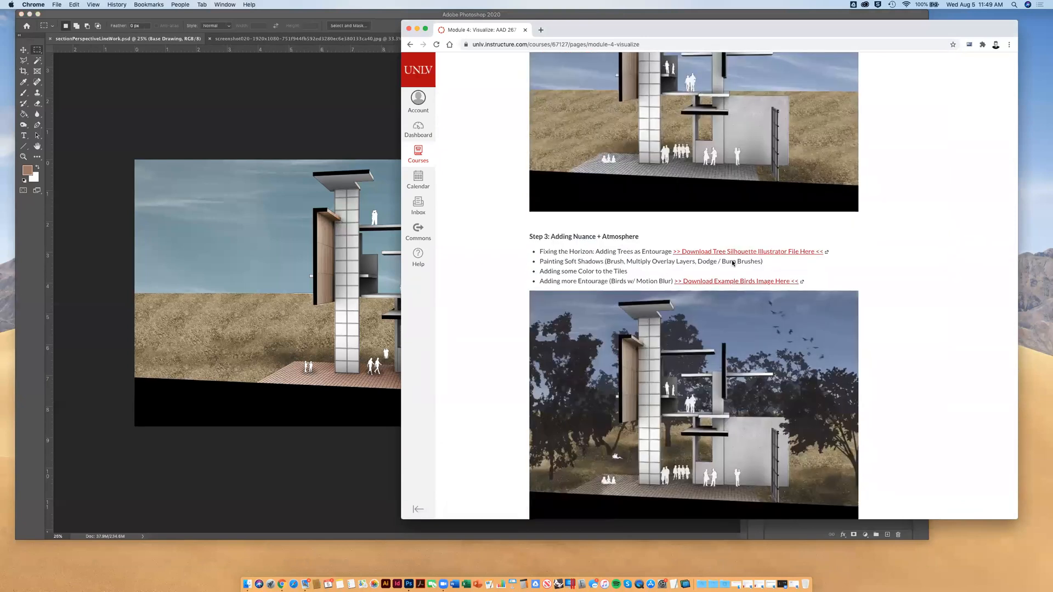
pyautogui.moveTo(627, 272); pyautogui.dragTo(558, 271)
pyautogui.click(553, 282)
pyautogui.scroll(-1, 744, 408)
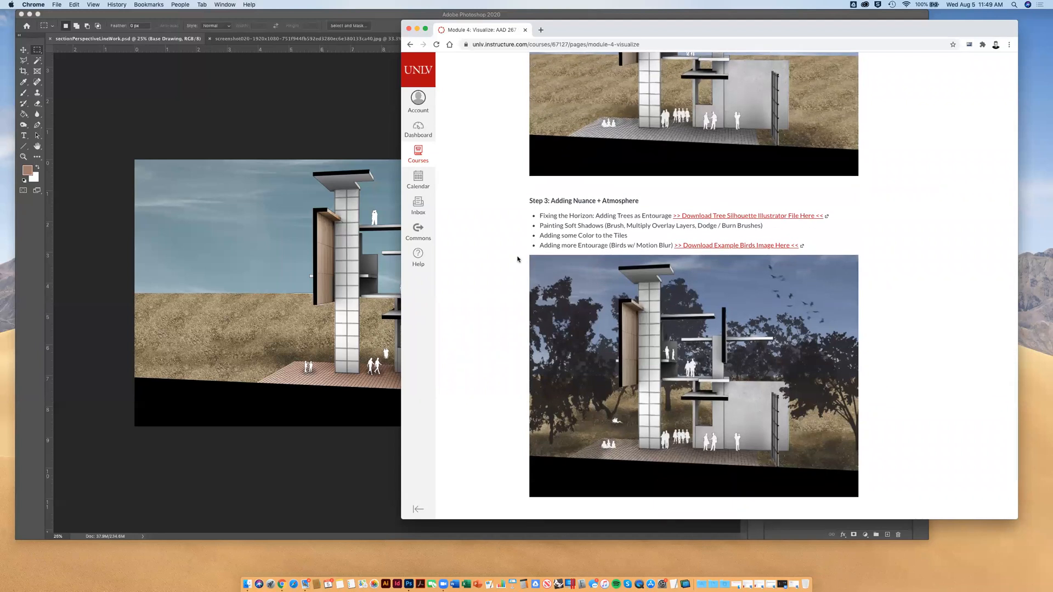
pyautogui.click(382, 17)
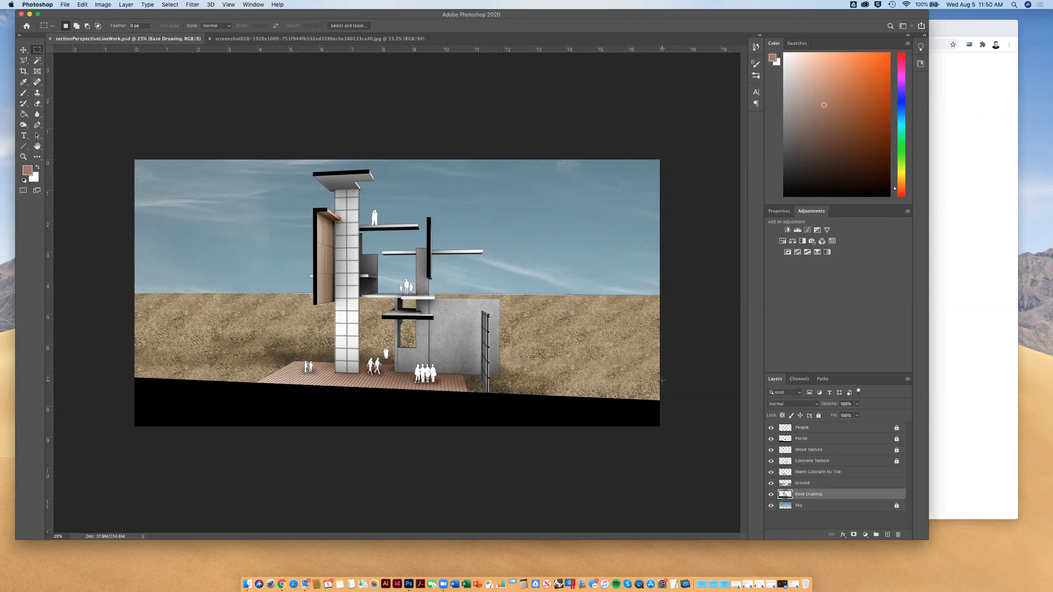
# Open the finished example drawing sectionPerspectiveLineWork-01.psd
pyautogui.click(68, 5)
pyautogui.click(76, 23)
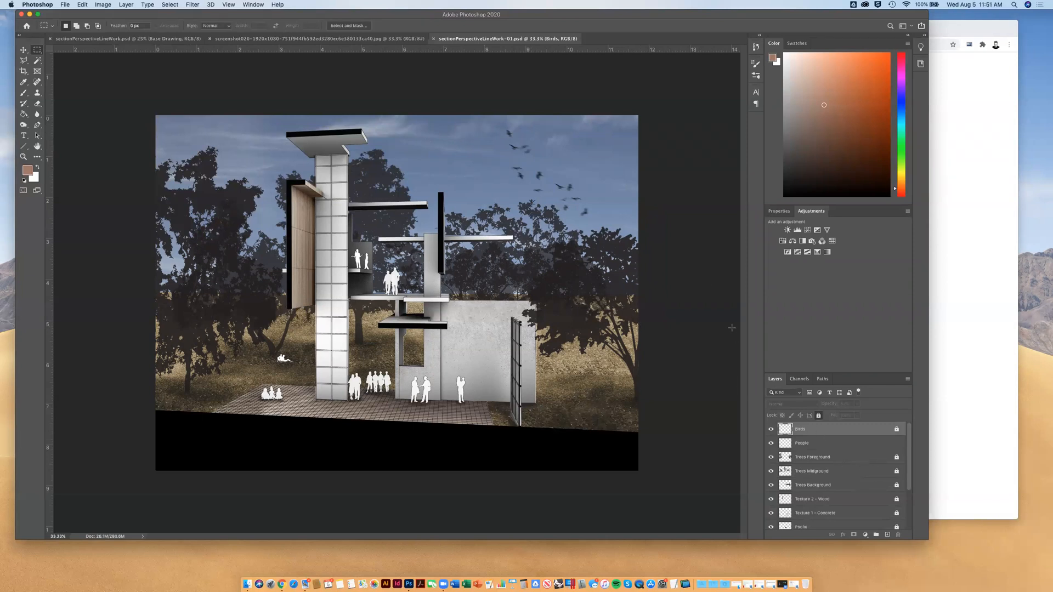
pyautogui.click(171, 4)
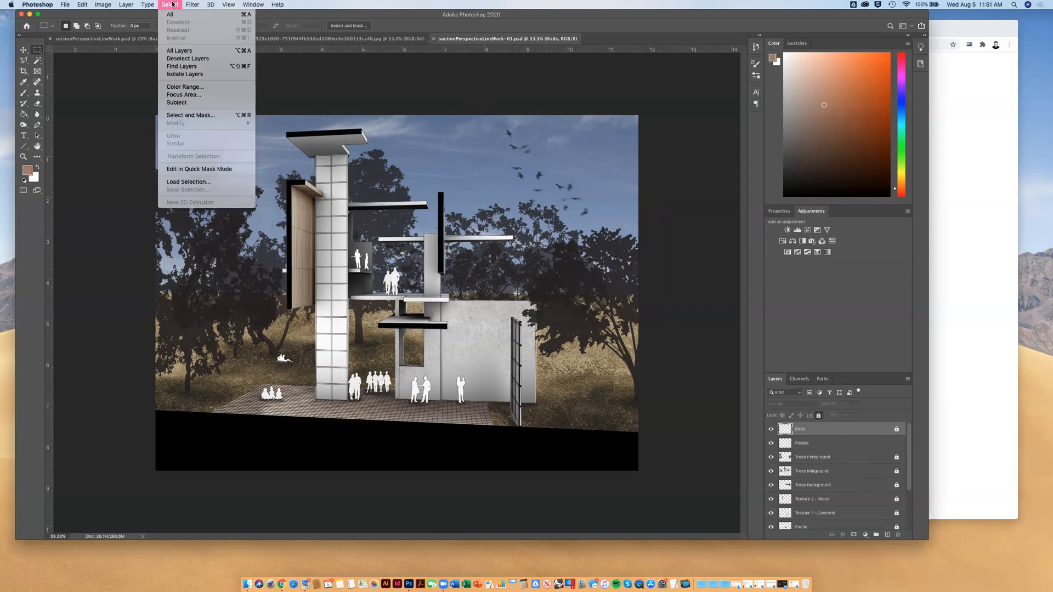
pyautogui.moveTo(210, 5)
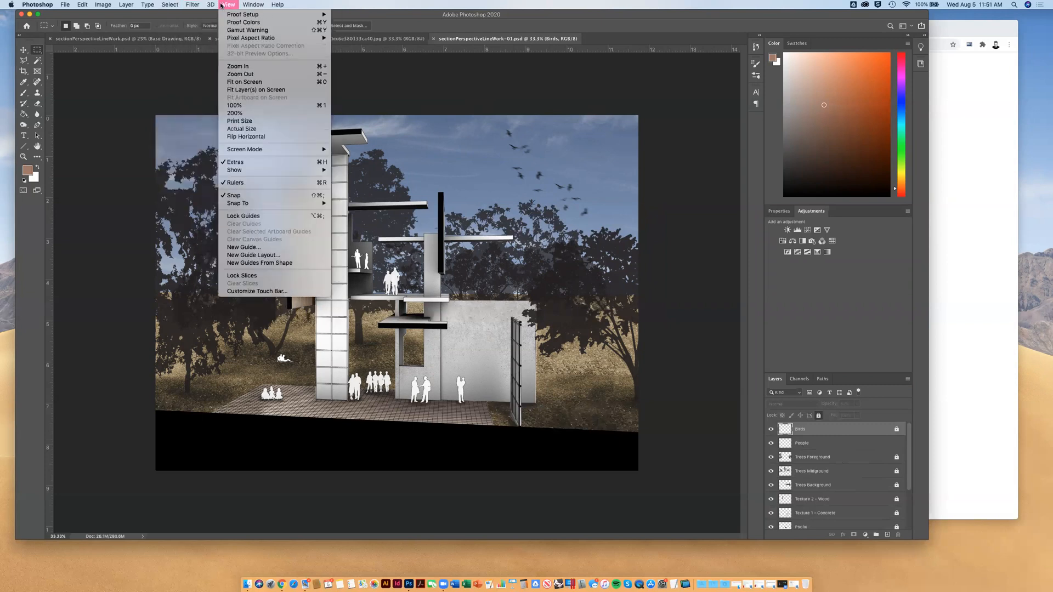
pyautogui.moveTo(202, 141)
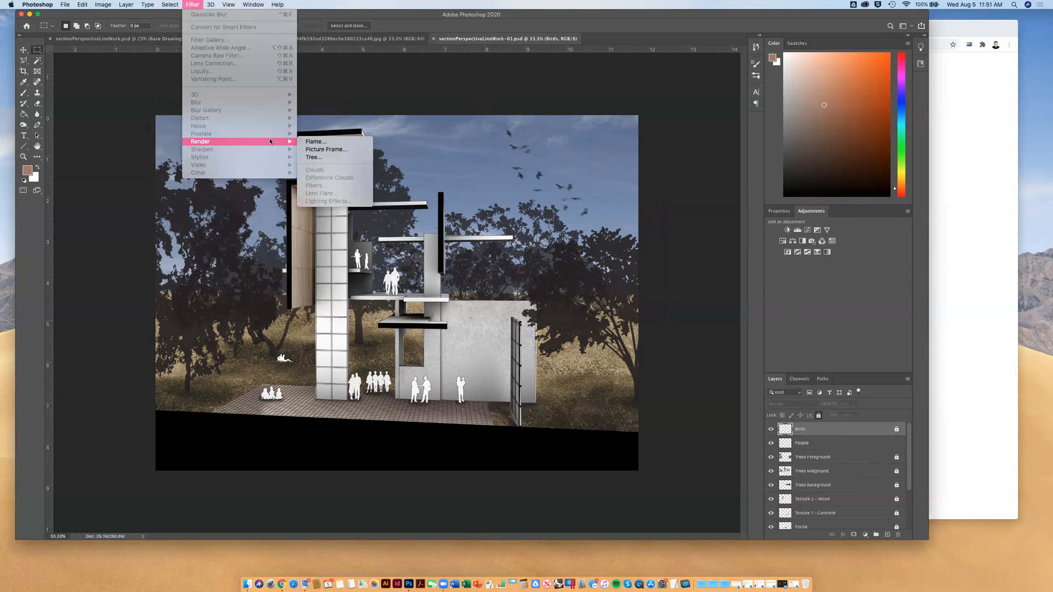
pyautogui.click(193, 4)
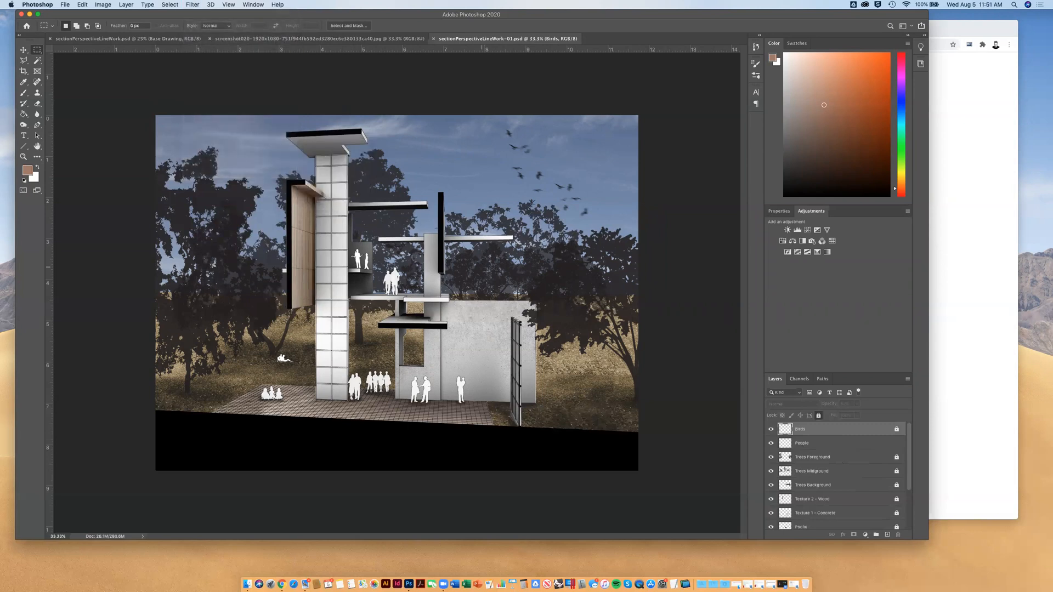
pyautogui.click(807, 446)
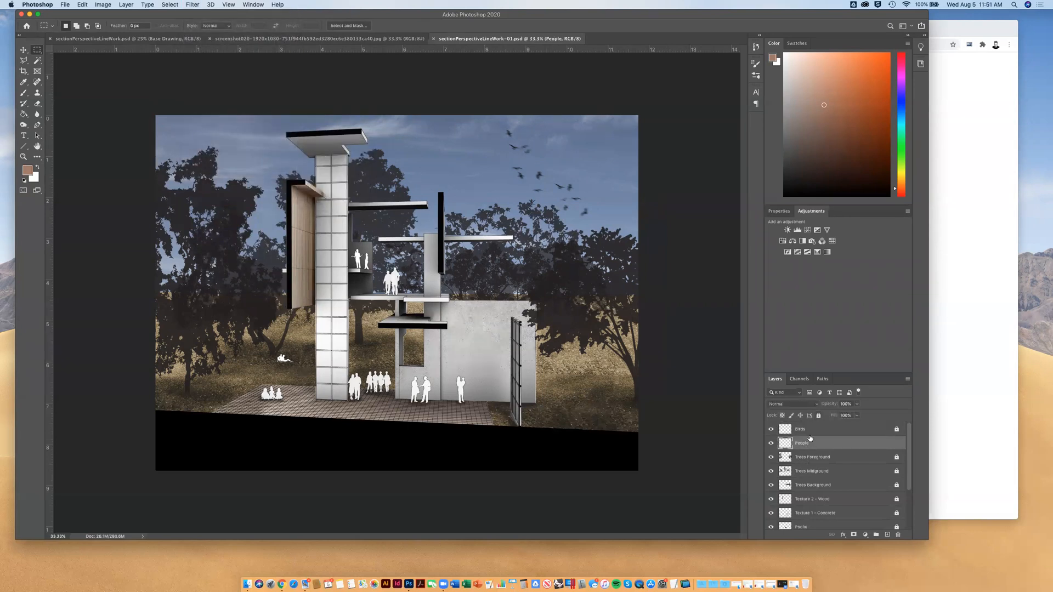
pyautogui.click(810, 429)
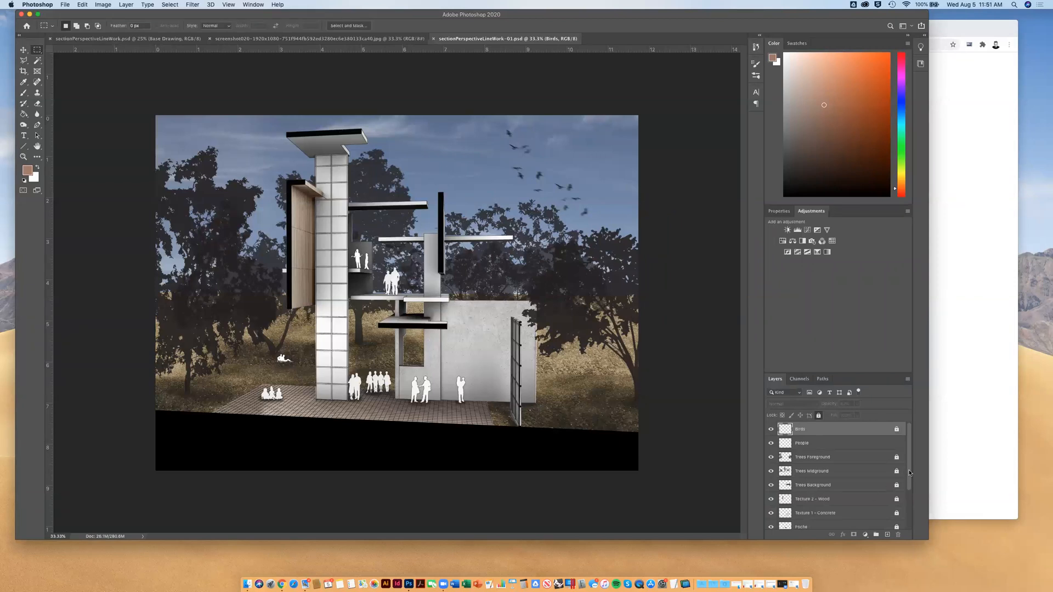
# Unlock the Sky and Base Drawing layers of the example drawing so that filters can be applied to them
pyautogui.moveTo(909, 474); pyautogui.dragTo(909, 509)
pyautogui.click(822, 526)
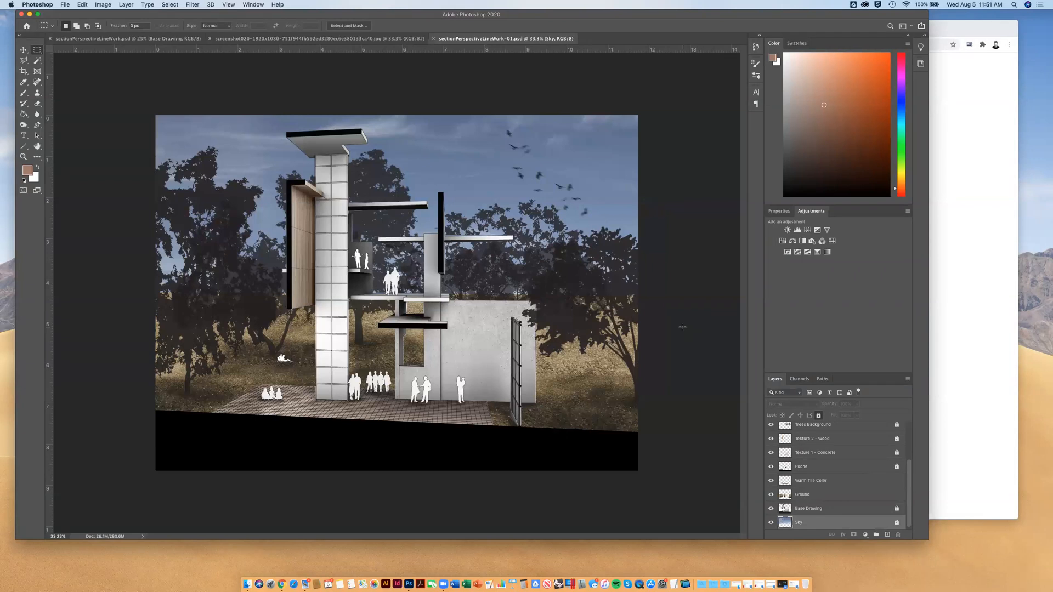
pyautogui.click(190, 6)
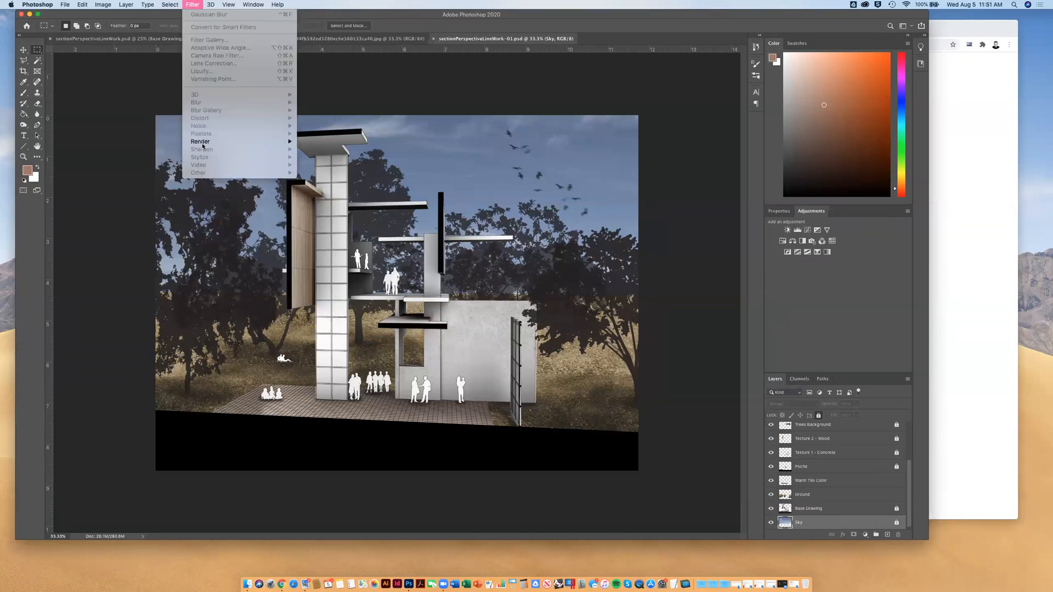
pyautogui.click(200, 6)
pyautogui.click(897, 524)
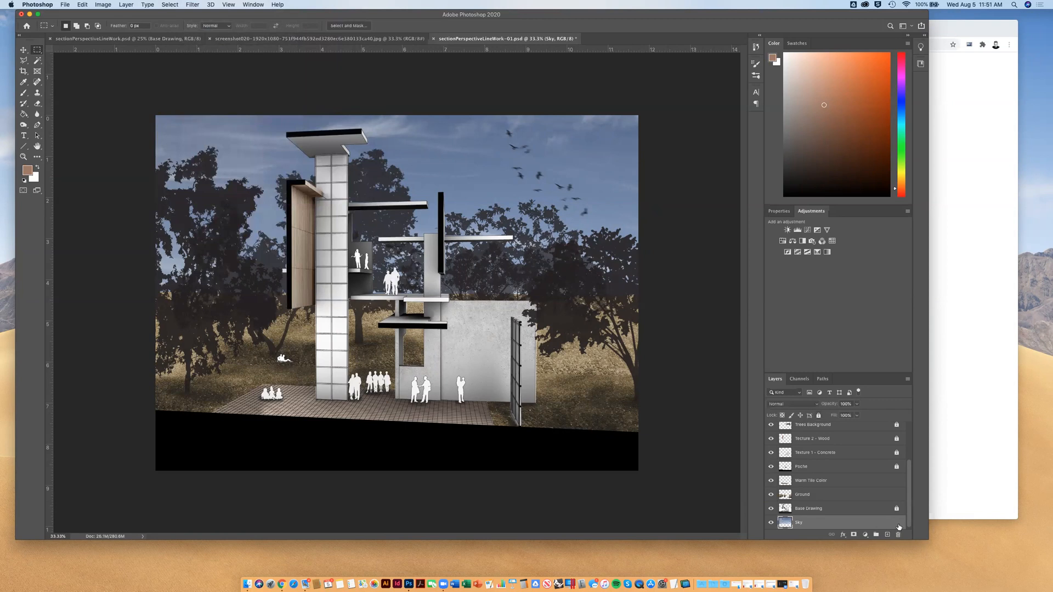
pyautogui.click(896, 508)
# Try the Difference Clouds render filter on the Base Drawing layer, and undo it
pyautogui.click(868, 509)
pyautogui.click(192, 4)
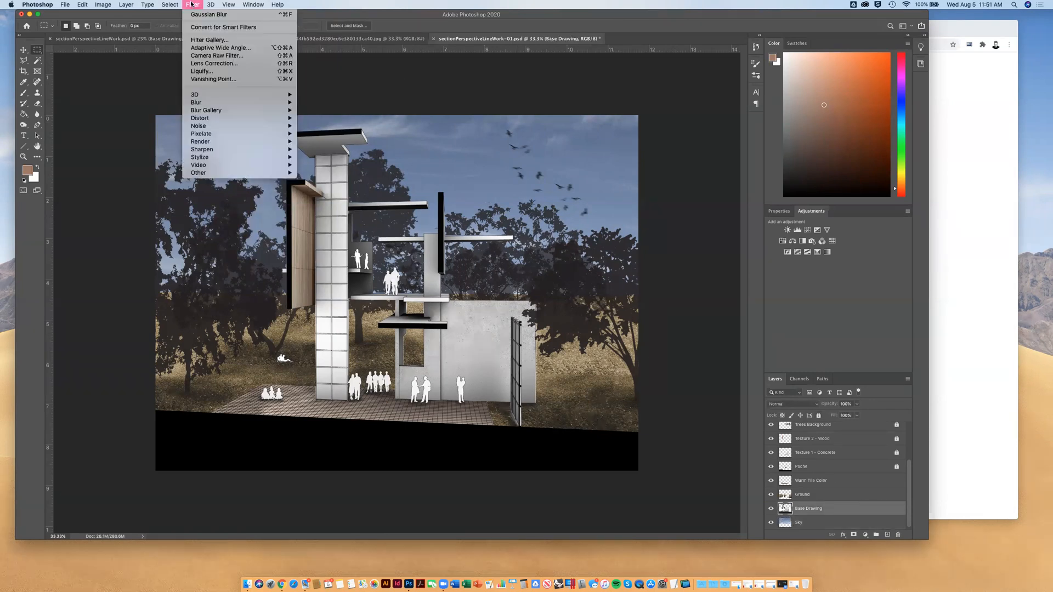
pyautogui.moveTo(274, 142)
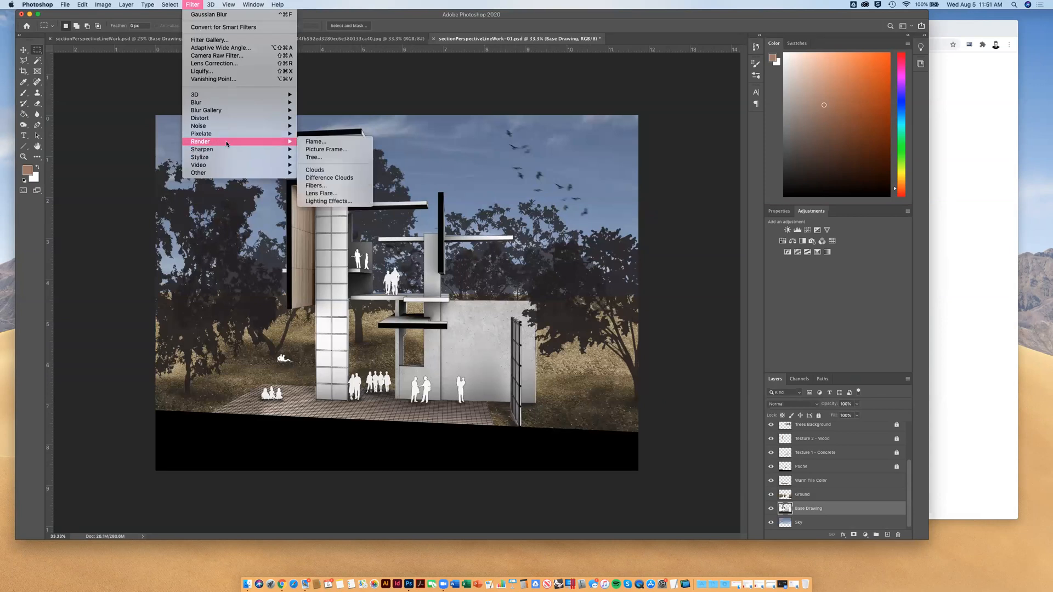
pyautogui.click(324, 177)
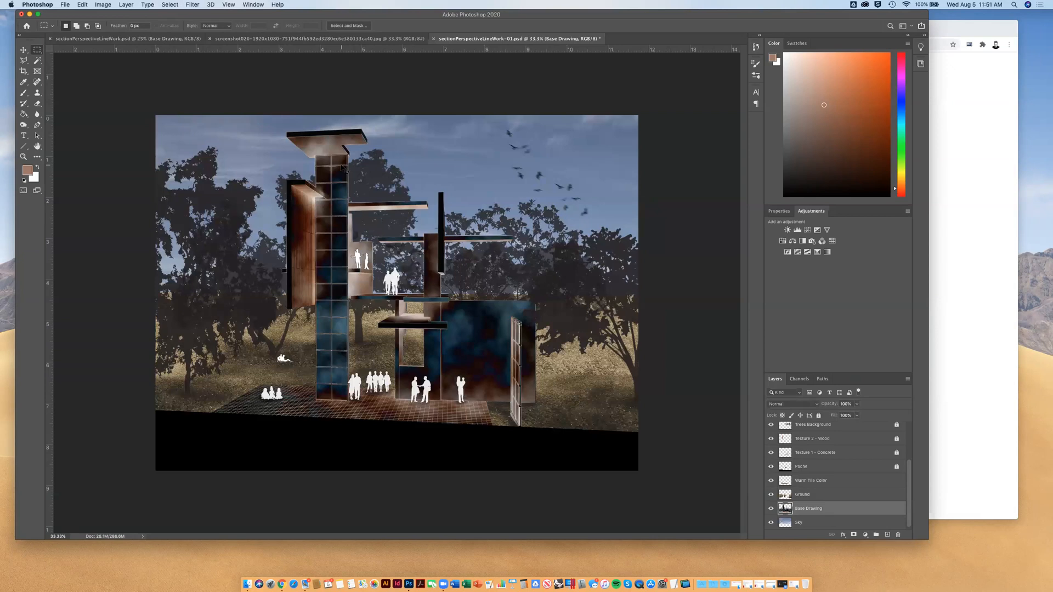
pyautogui.press('super+z')
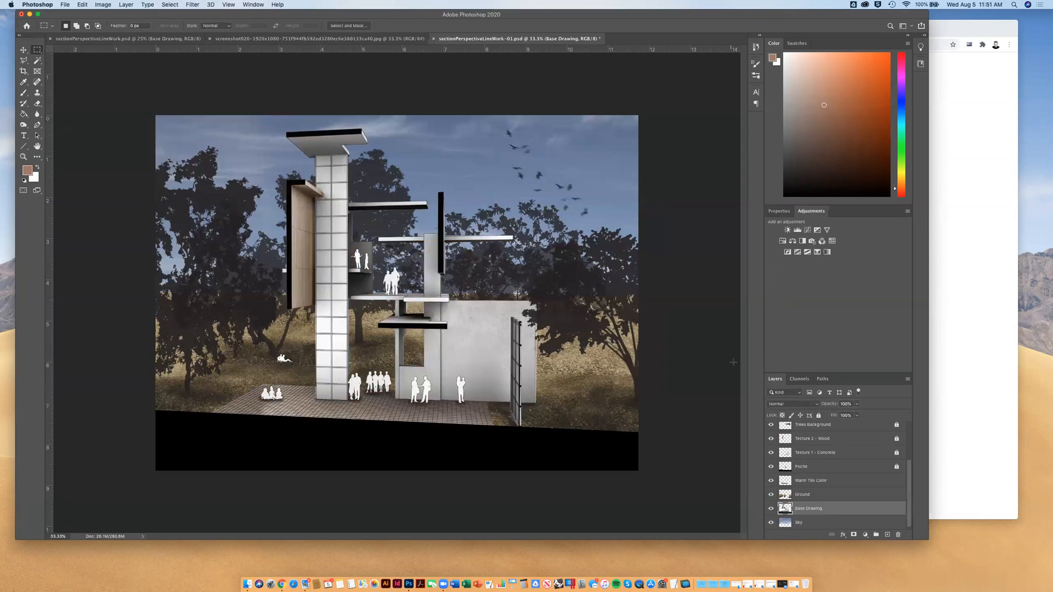
# Try a 35mm Prime Lens Flare at 118% brightness near the upper-right edge of the Sky layer's image, and undo it
pyautogui.click(802, 522)
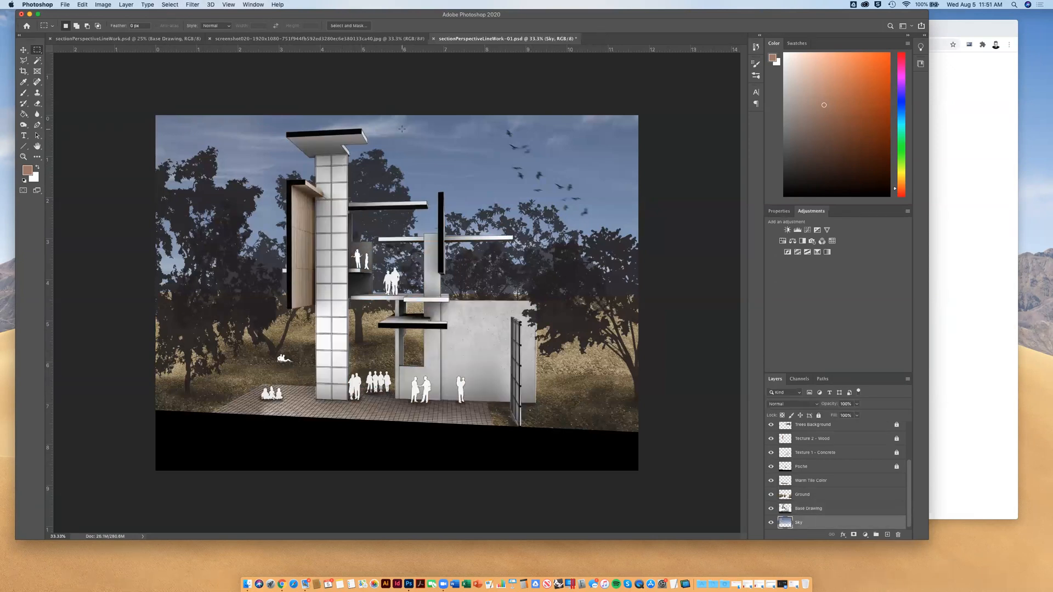
pyautogui.click(113, 5)
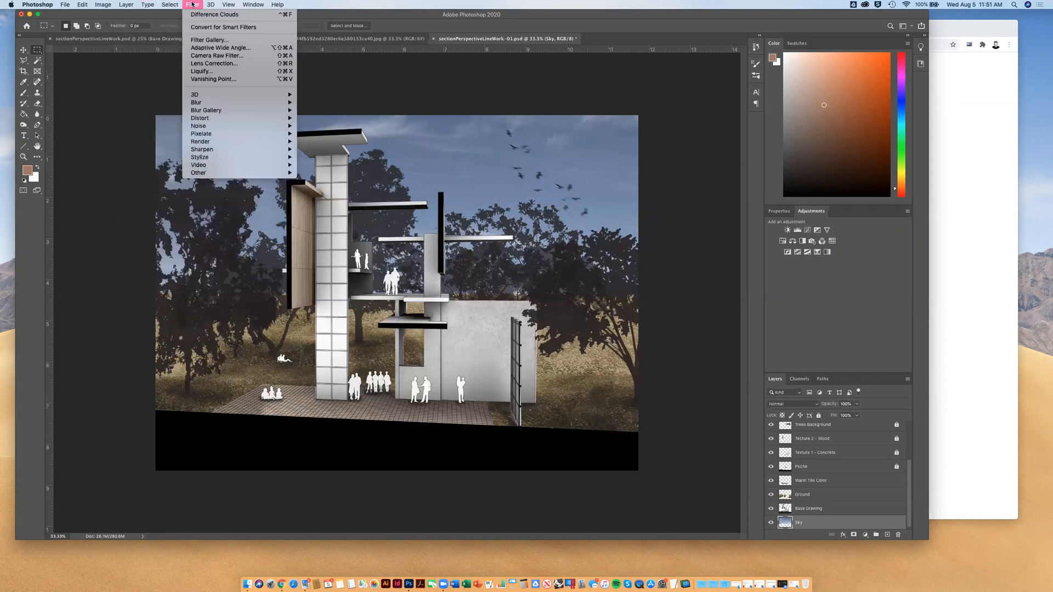
pyautogui.moveTo(210, 6)
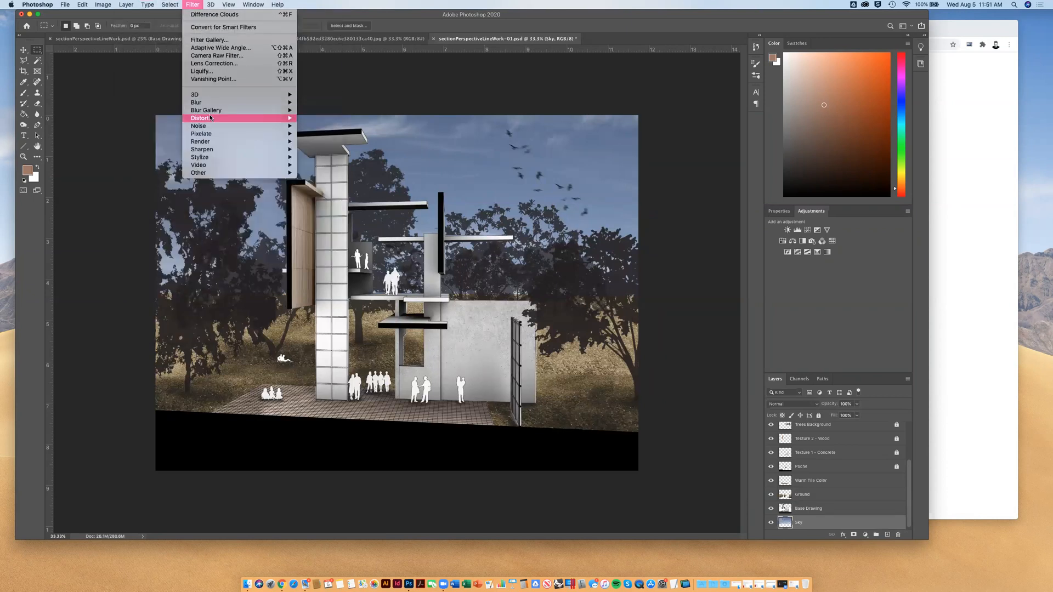
pyautogui.moveTo(212, 143)
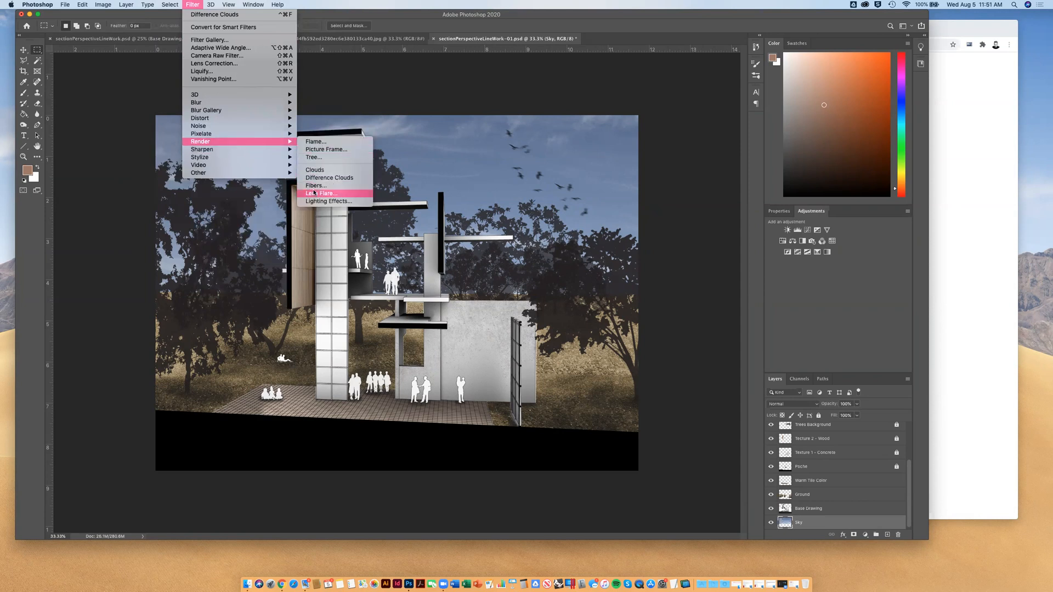
pyautogui.click(348, 192)
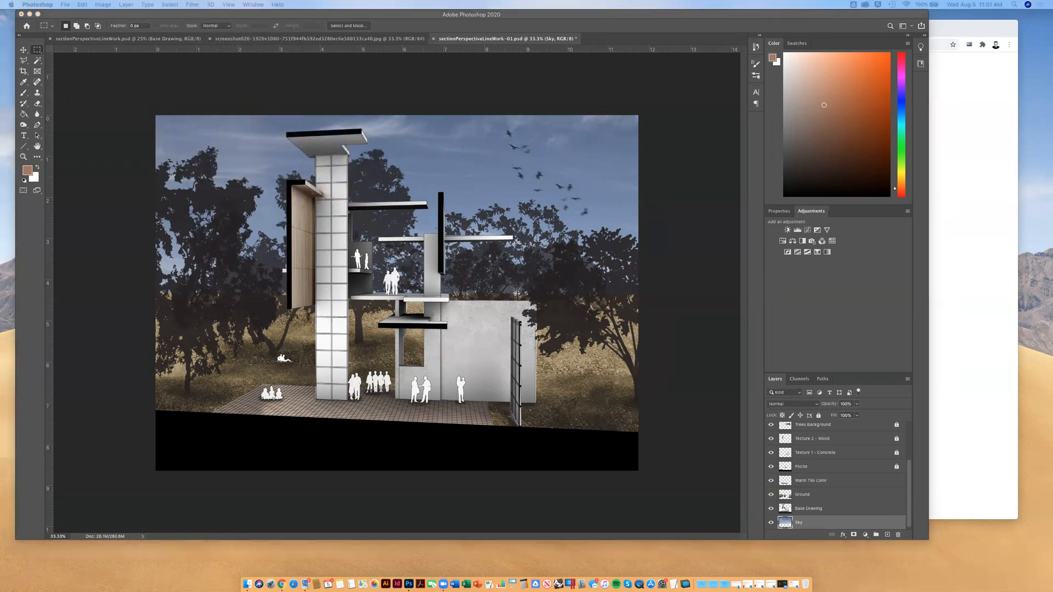
pyautogui.moveTo(315, 71); pyautogui.dragTo(136, 80)
pyautogui.moveTo(137, 131); pyautogui.dragTo(184, 116)
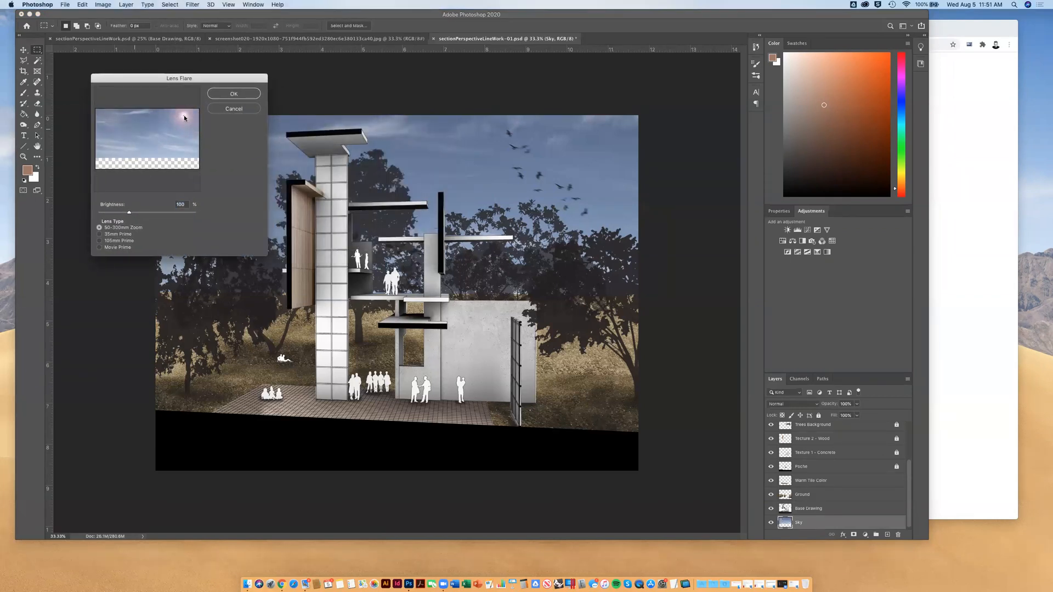
pyautogui.moveTo(129, 213)
pyautogui.mouseDown()
pyautogui.moveTo(144, 215)
pyautogui.moveTo(135, 215)
pyautogui.mouseUp()
pyautogui.click(100, 235)
pyautogui.moveTo(109, 144); pyautogui.dragTo(177, 107)
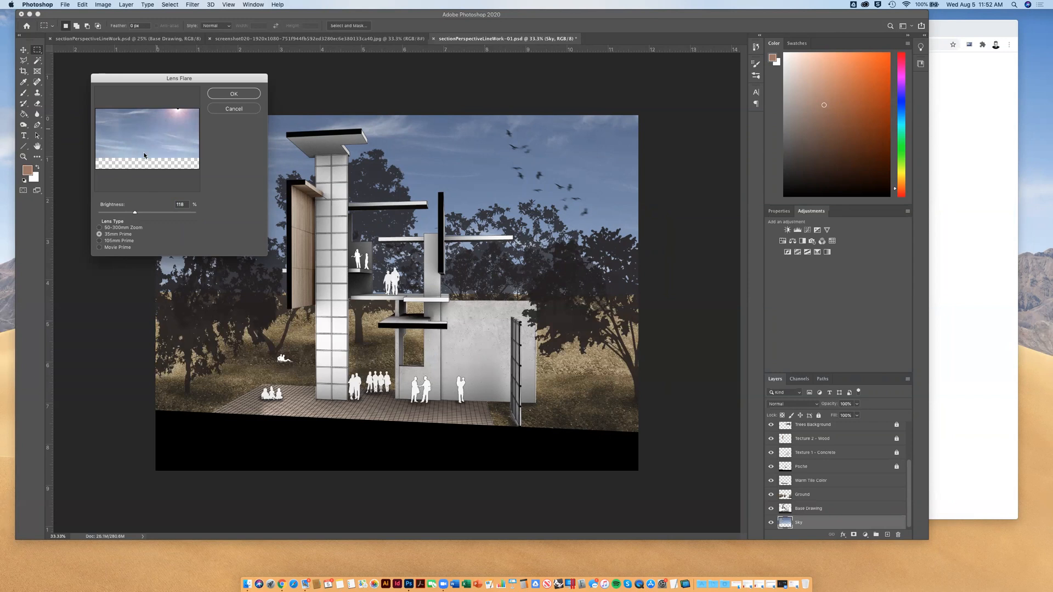
pyautogui.click(239, 95)
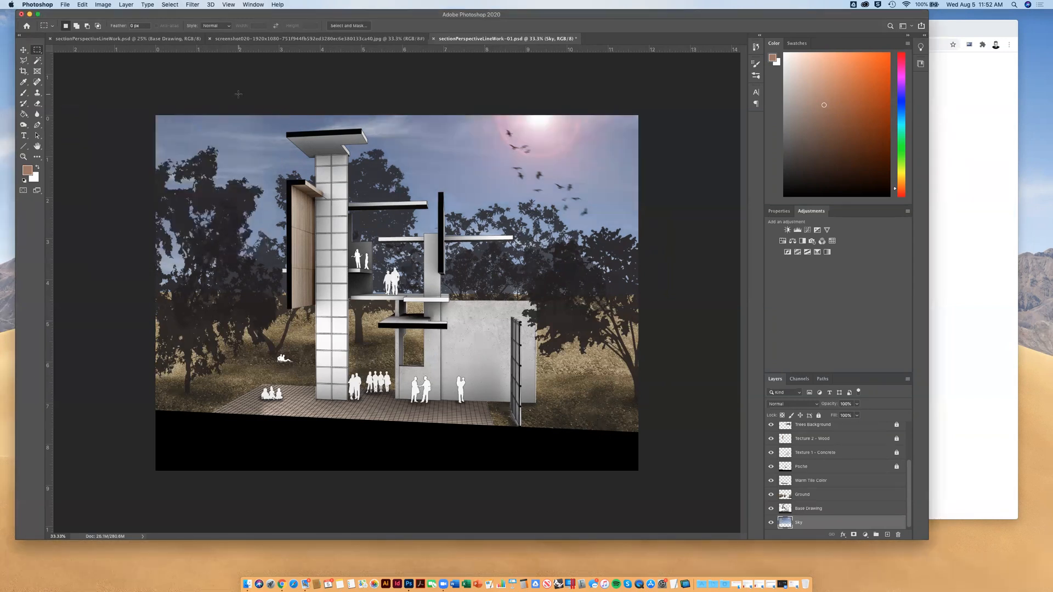
pyautogui.press('super+z')
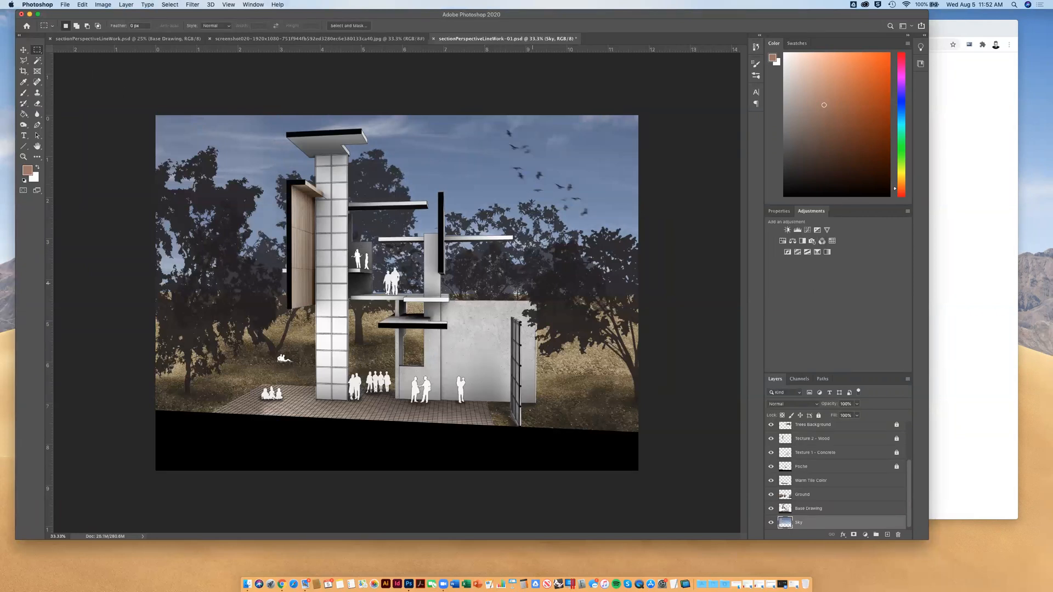
# Switch to Chrome to consult the Step 3: Adding Nuance + Atmosphere section of the course page
pyautogui.click(1000, 206)
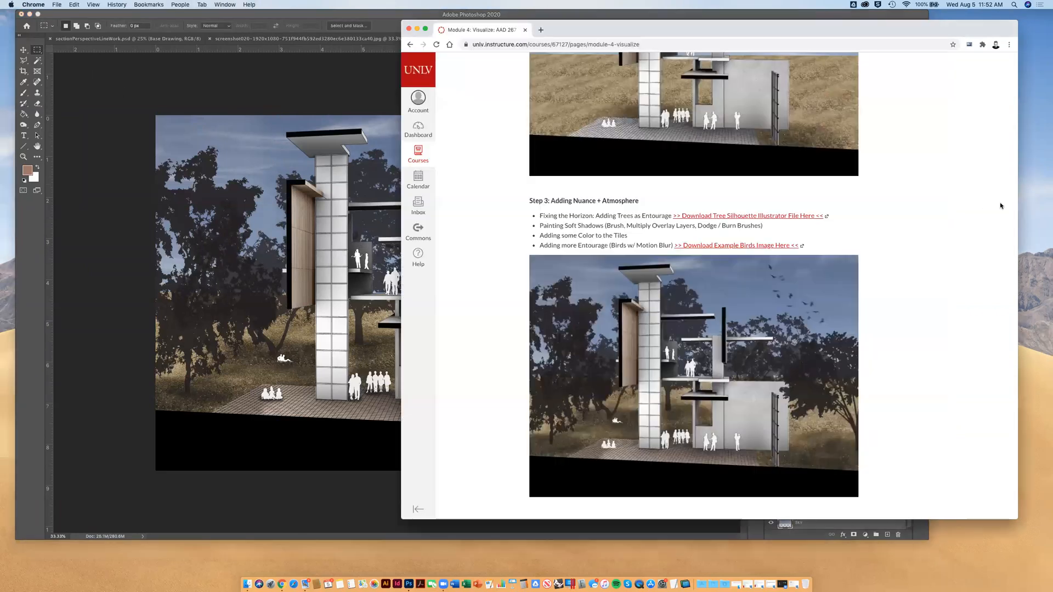